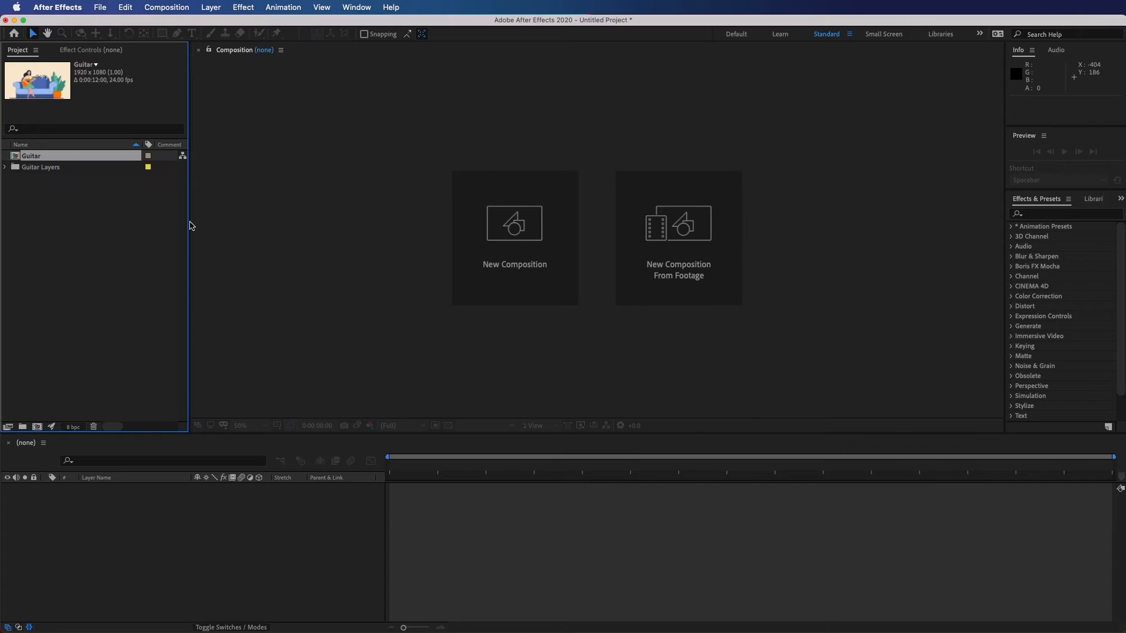
Step: Open the Guitar composition and create shape layers from all its vector layers except BG
{"action": "double_click", "coordinate": [37, 157]}
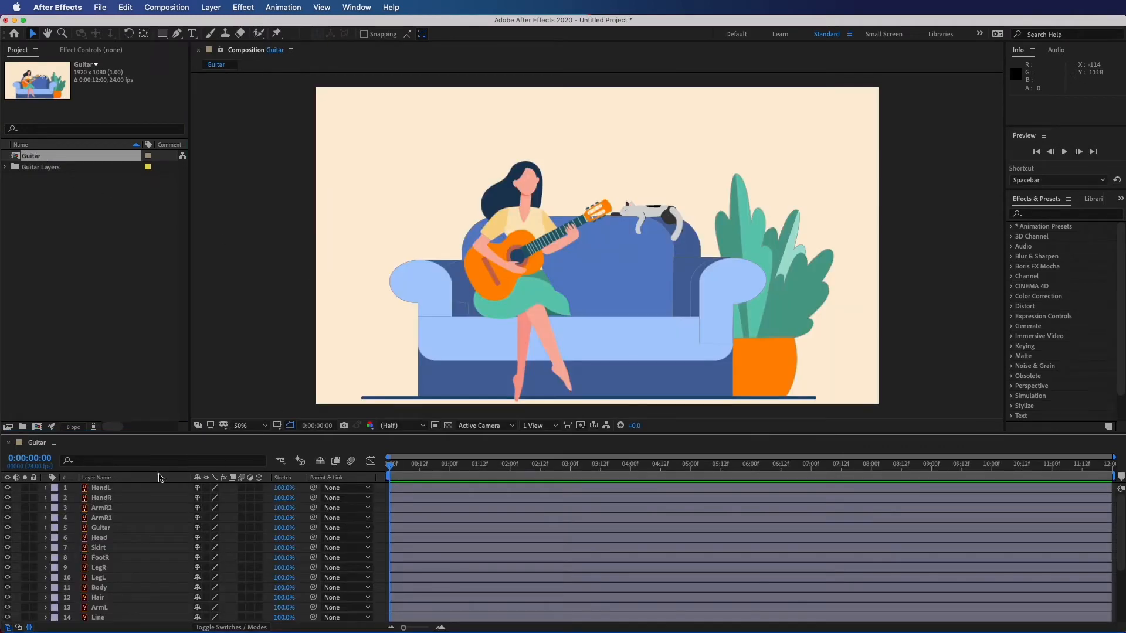
{"action": "left_click", "coordinate": [111, 490]}
{"action": "scroll", "coordinate": [149, 589], "scroll_direction": "down", "scroll_amount": 3}
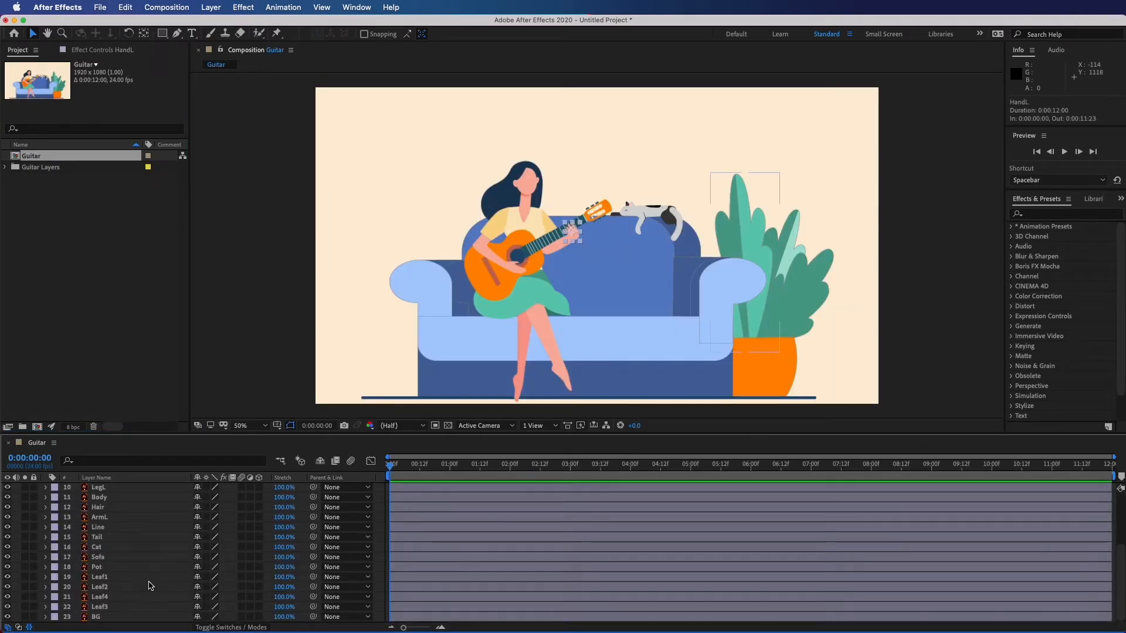
{"action": "left_click", "coordinate": [113, 614], "text": "shift"}
{"action": "right_click", "coordinate": [109, 579]}
{"action": "mouse_move", "coordinate": [125, 528]}
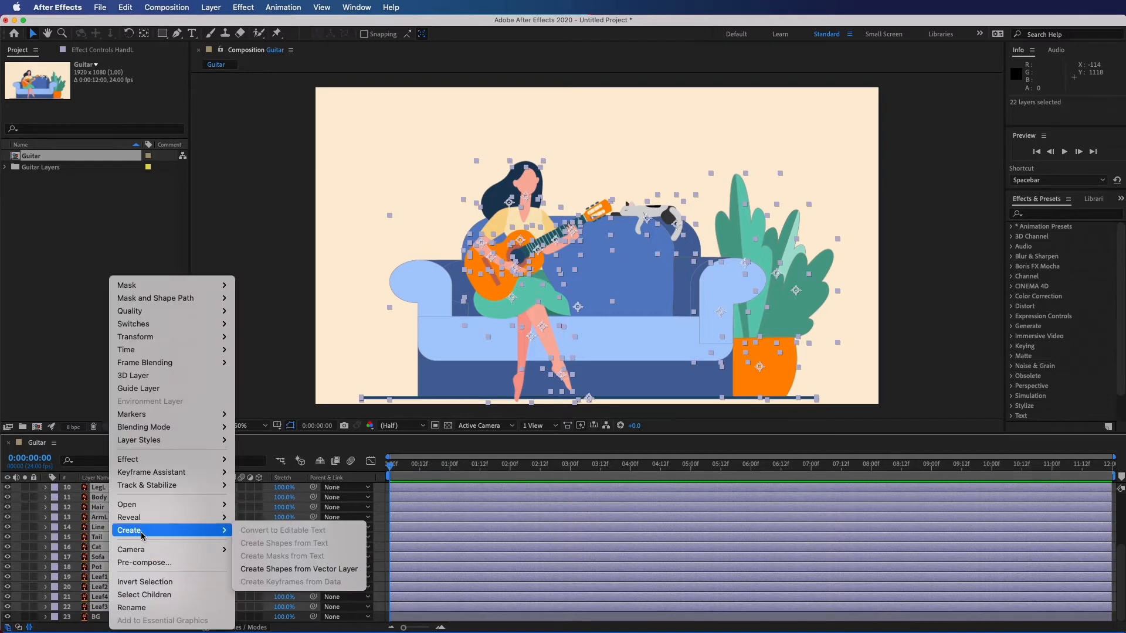
{"action": "left_click", "coordinate": [279, 567]}
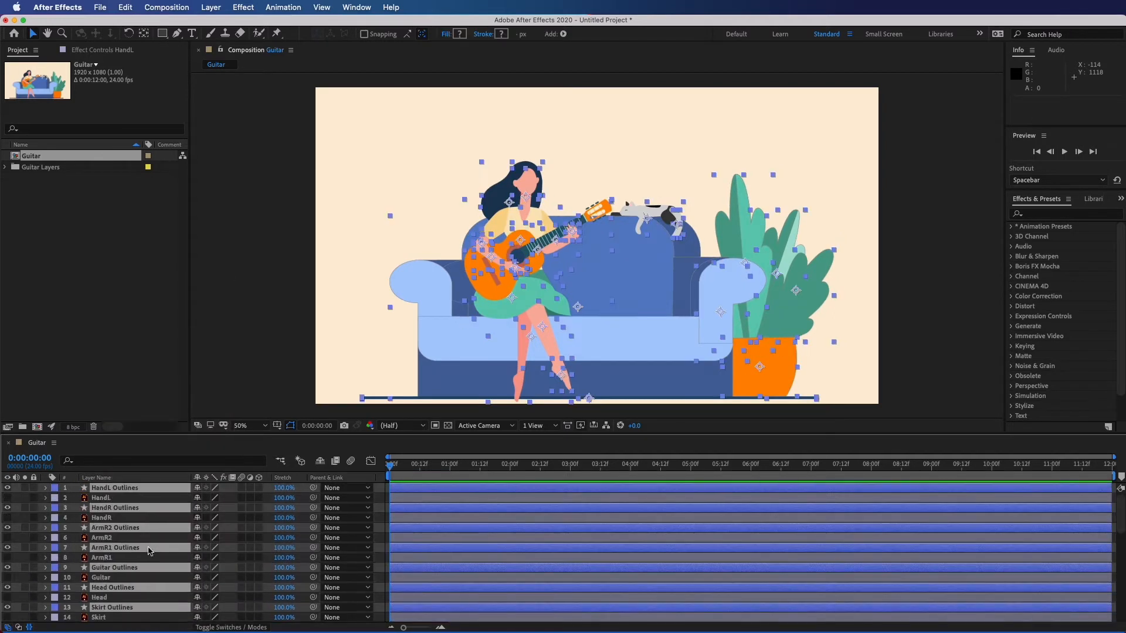
Step: Move all the new Outlines shape layers to the top of the layer stack, above the original vector layers
{"action": "left_click_drag", "start_coordinate": [103, 510], "coordinate": [104, 490]}
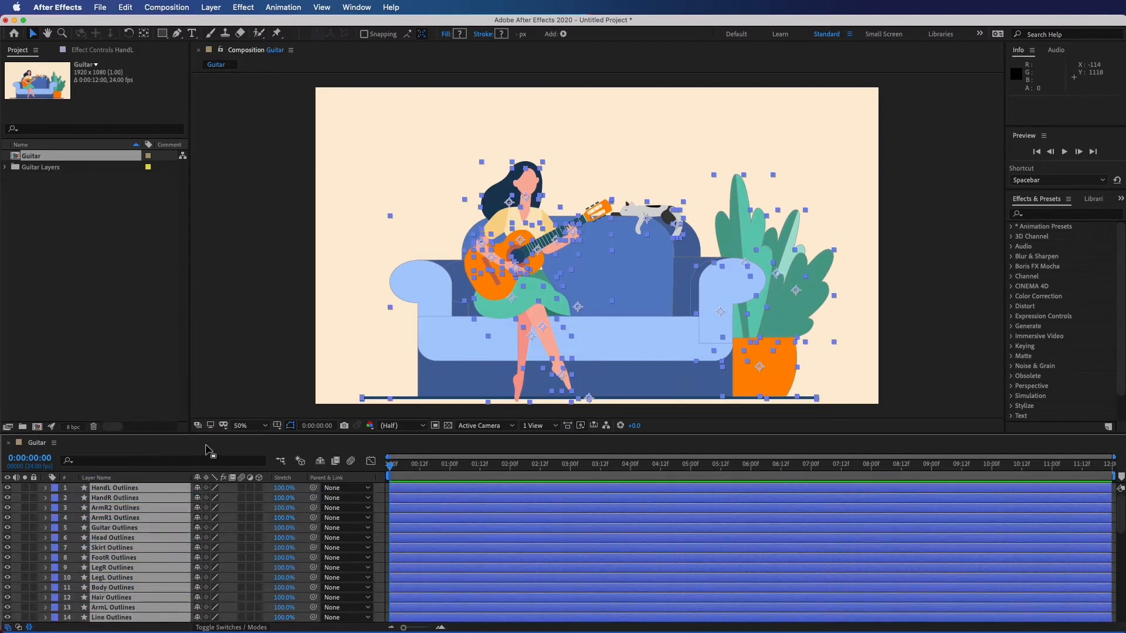
{"action": "scroll", "coordinate": [165, 534], "scroll_direction": "down", "scroll_amount": 5}
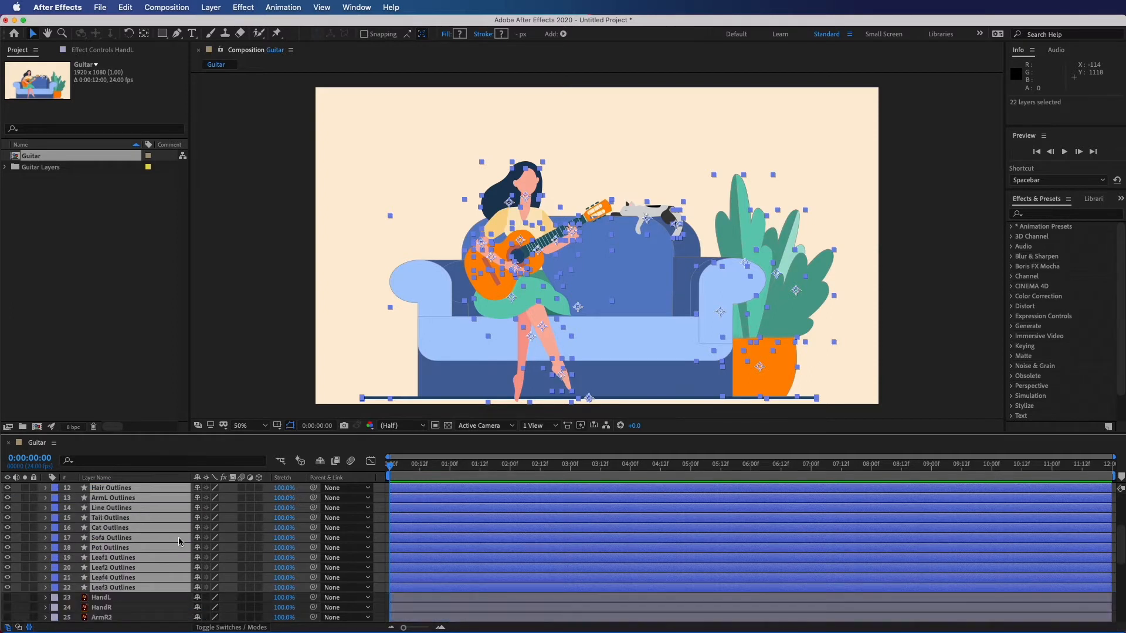
{"action": "left_click", "coordinate": [168, 547]}
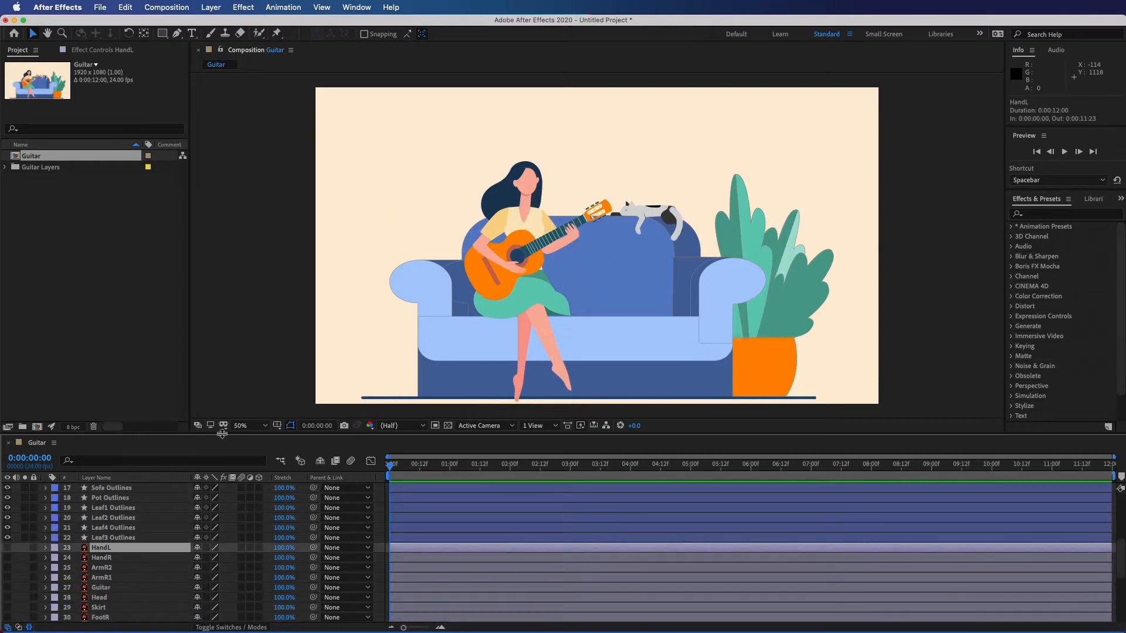
Step: Mark the original vector layers from HandL to Leaf3 as shy and hide shy layers in the timeline
{"action": "left_click_drag", "start_coordinate": [223, 433], "coordinate": [234, 282]}
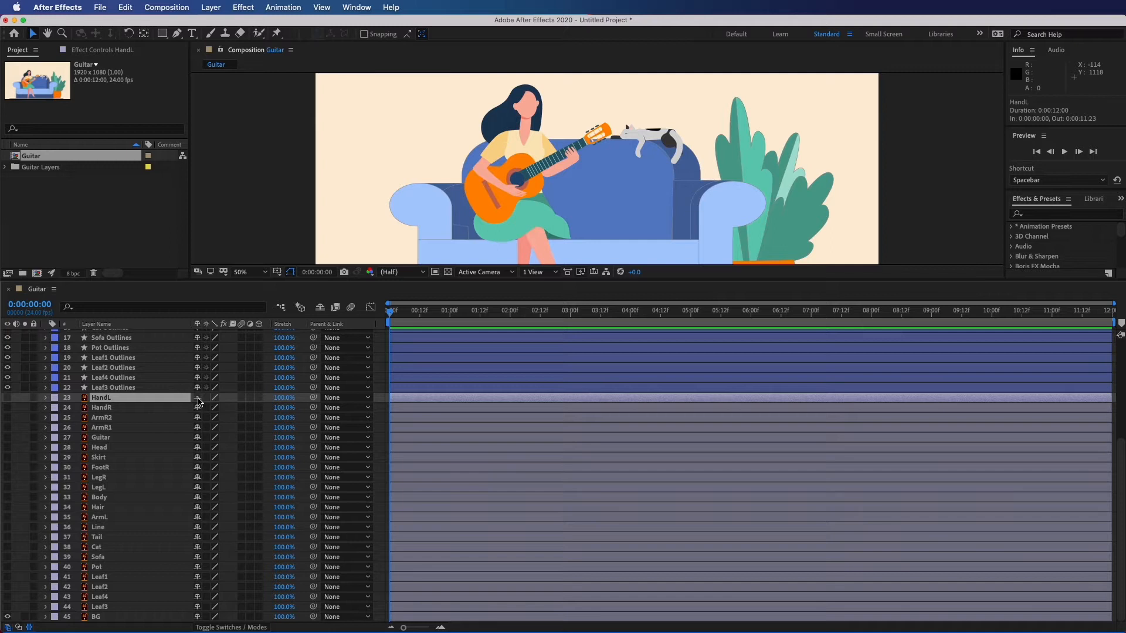
{"action": "left_click_drag", "start_coordinate": [198, 414], "coordinate": [202, 605]}
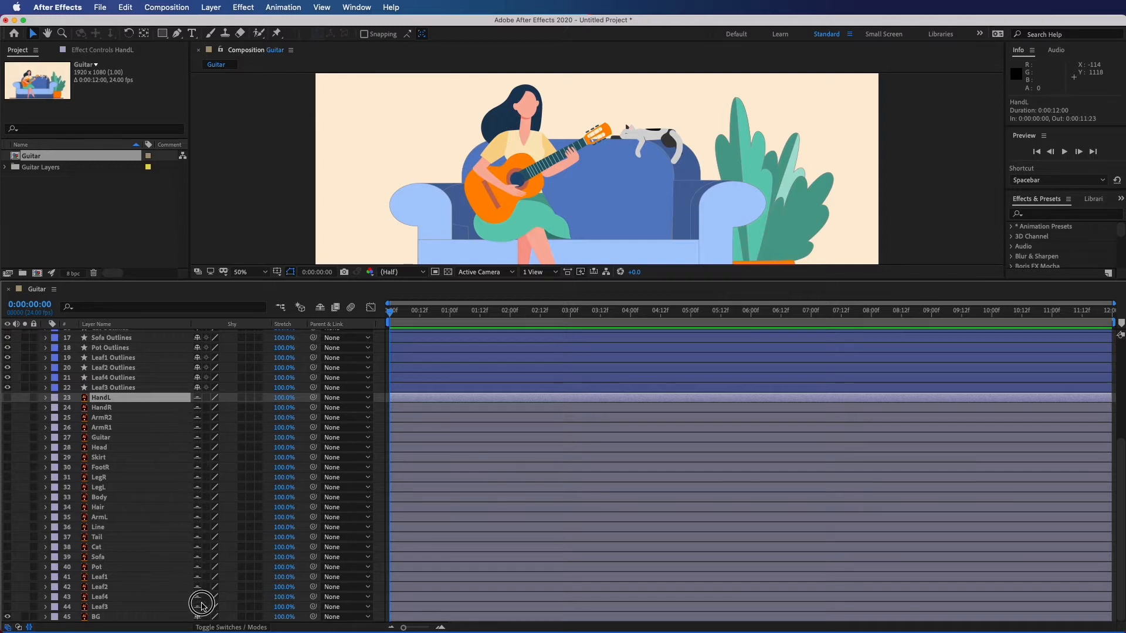
{"action": "left_click", "coordinate": [320, 308]}
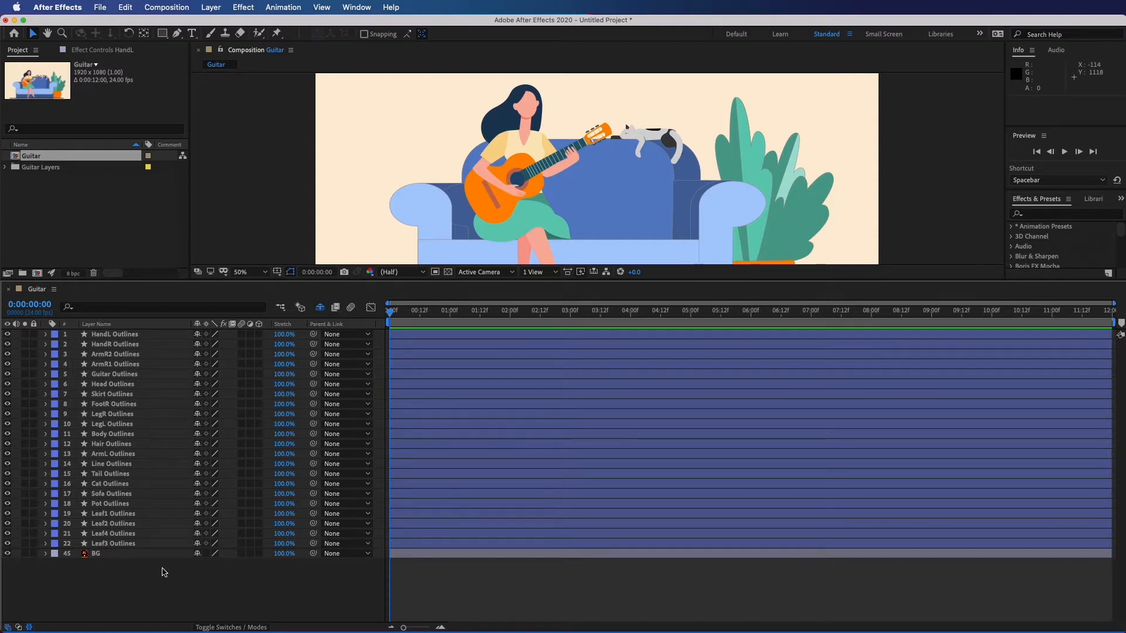
{"action": "left_click_drag", "start_coordinate": [318, 281], "coordinate": [310, 442]}
Step: Go through the layers one by one from HandL Outlines to BG, checking which part of the illustration each contains
{"action": "left_click", "coordinate": [104, 498]}
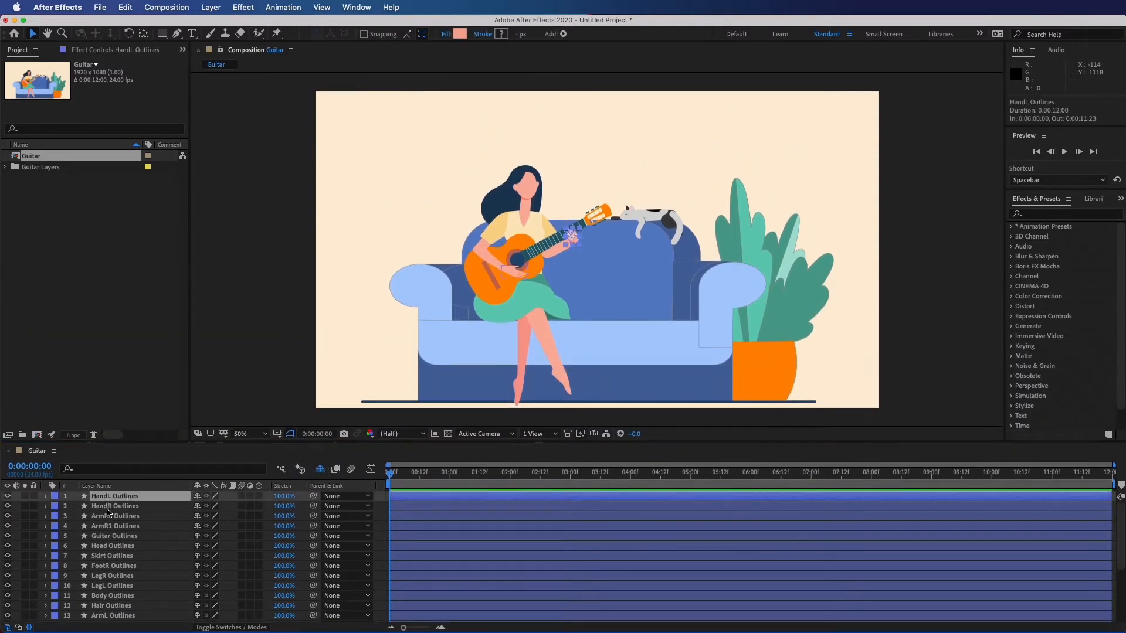
{"action": "left_click", "coordinate": [109, 508]}
{"action": "left_click", "coordinate": [111, 517]}
{"action": "left_click", "coordinate": [121, 526]}
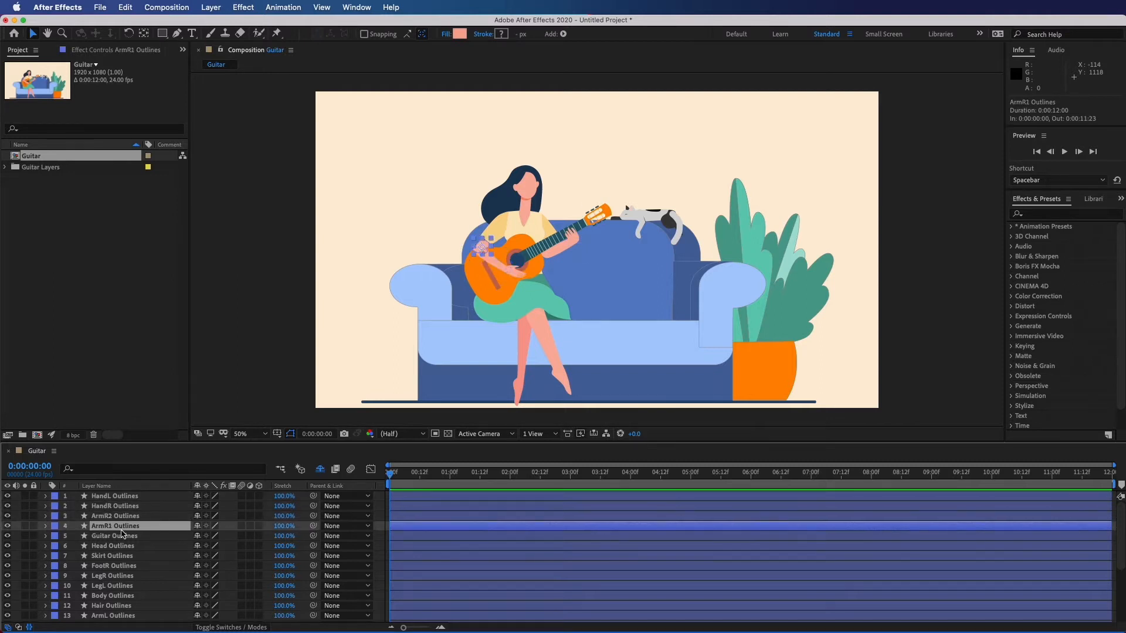
{"action": "left_click", "coordinate": [122, 536]}
{"action": "left_click", "coordinate": [127, 548]}
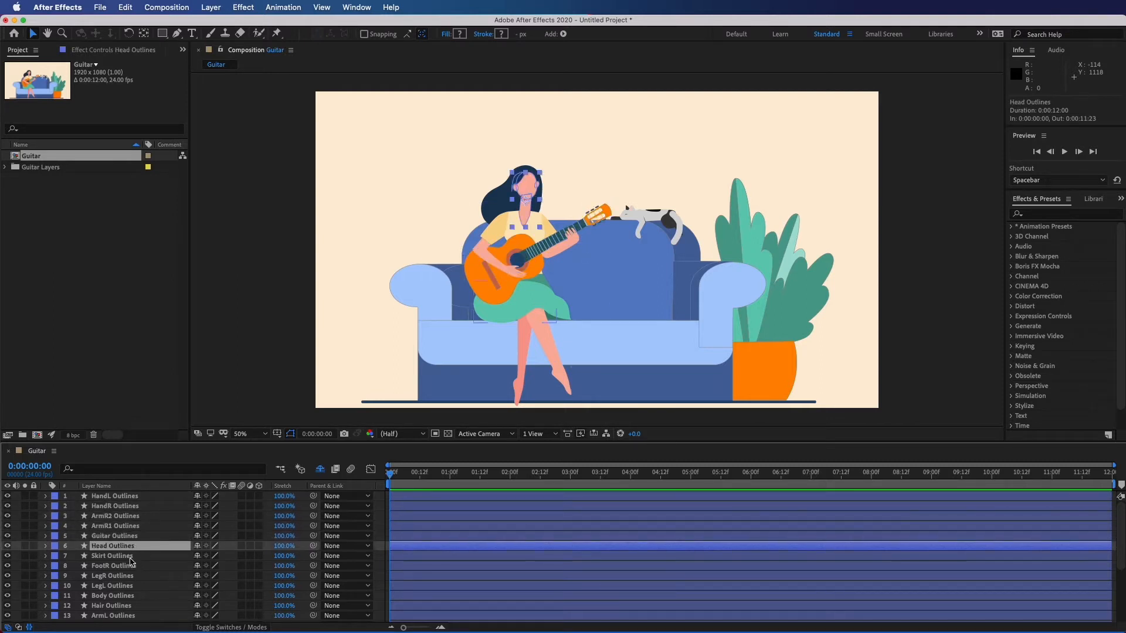
{"action": "left_click", "coordinate": [130, 559]}
{"action": "left_click", "coordinate": [130, 568]}
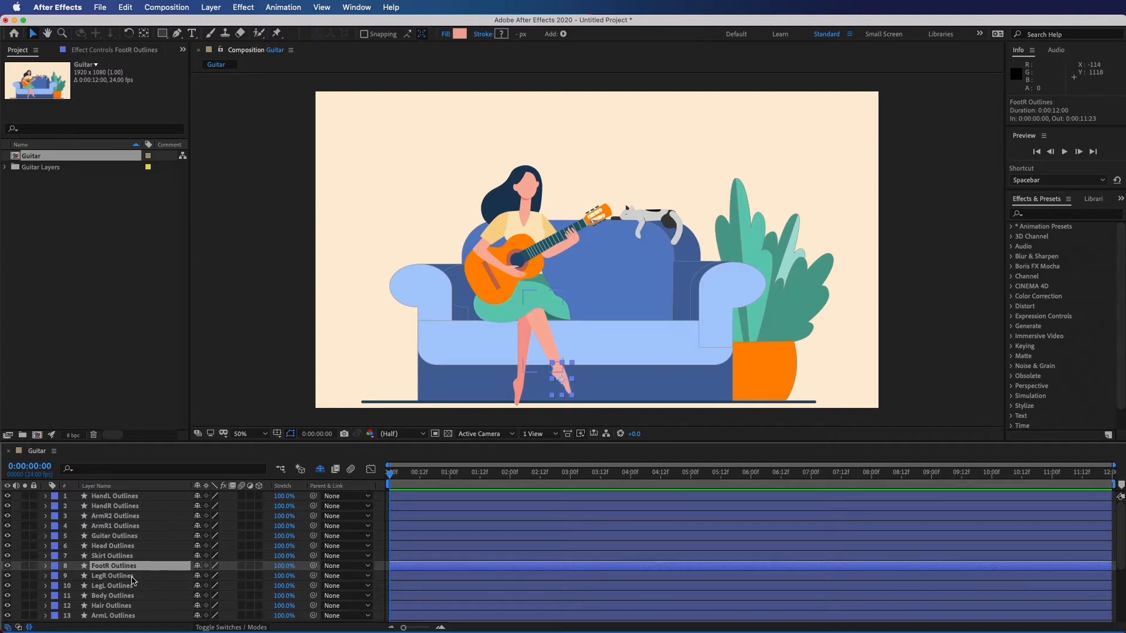
{"action": "left_click", "coordinate": [132, 577]}
{"action": "left_click", "coordinate": [131, 587]}
{"action": "left_click", "coordinate": [129, 597]}
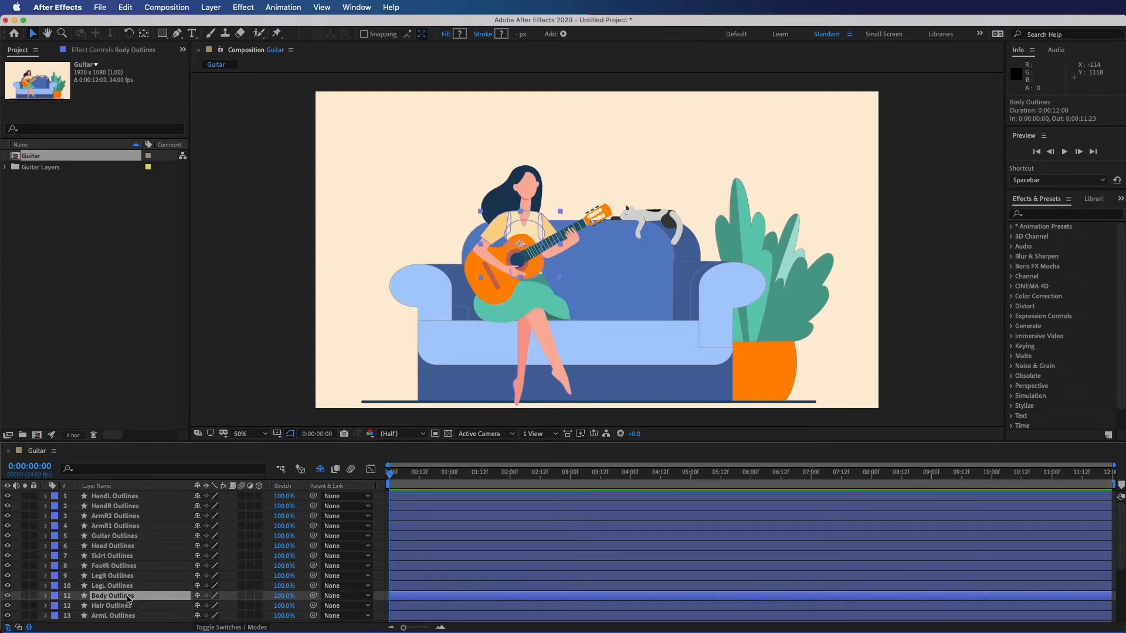
{"action": "left_click", "coordinate": [132, 606]}
{"action": "scroll", "coordinate": [130, 593], "scroll_direction": "down", "scroll_amount": 3}
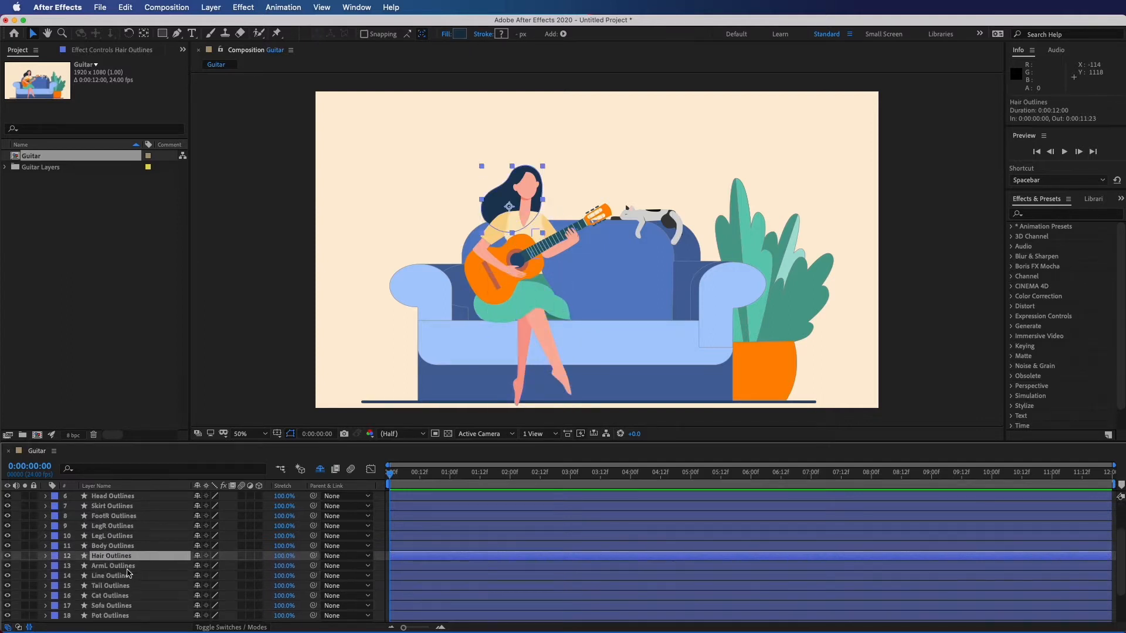
{"action": "left_click", "coordinate": [129, 568]}
{"action": "left_click", "coordinate": [122, 578]}
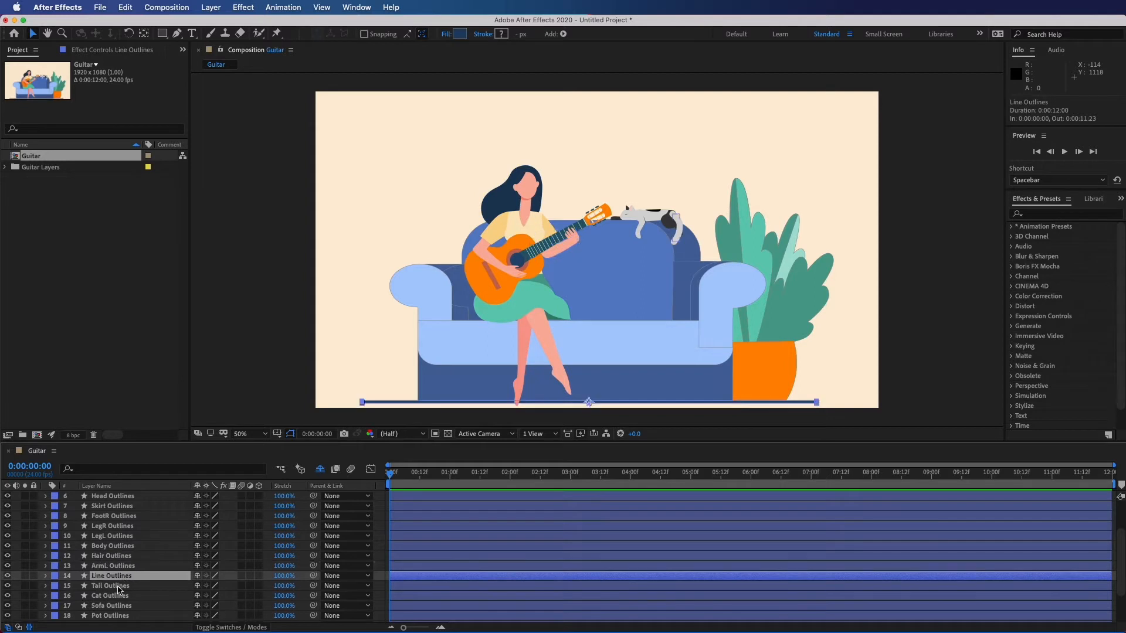
{"action": "left_click", "coordinate": [119, 587]}
{"action": "left_click", "coordinate": [119, 597]}
{"action": "left_click", "coordinate": [120, 607]}
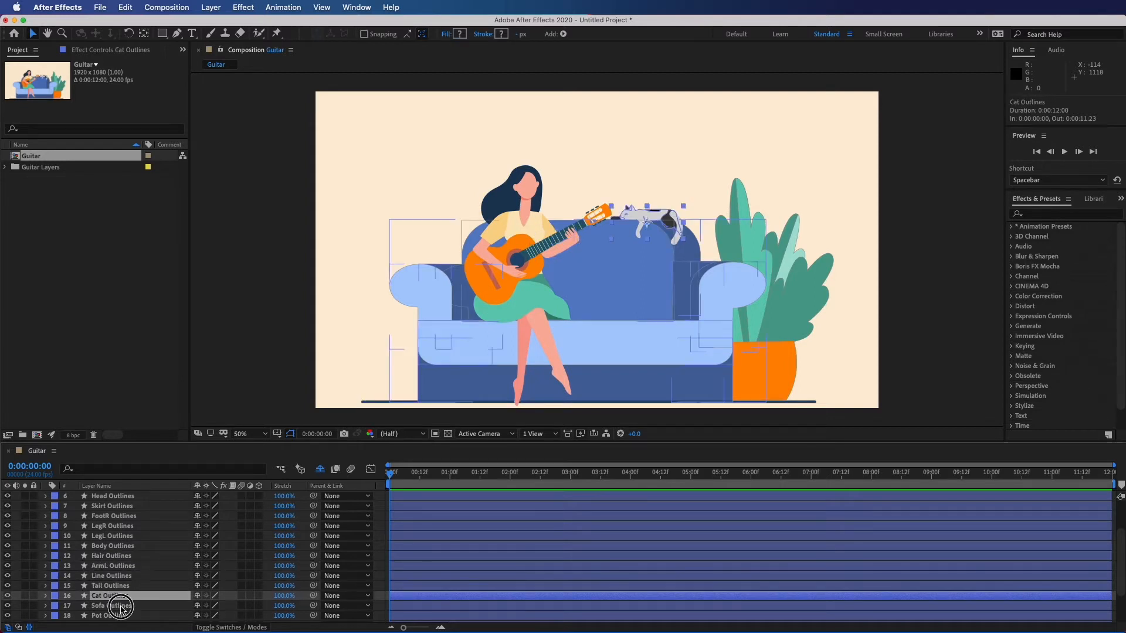
{"action": "left_click", "coordinate": [122, 617]}
{"action": "scroll", "coordinate": [158, 589], "scroll_direction": "down", "scroll_amount": 3}
{"action": "left_click", "coordinate": [120, 577]}
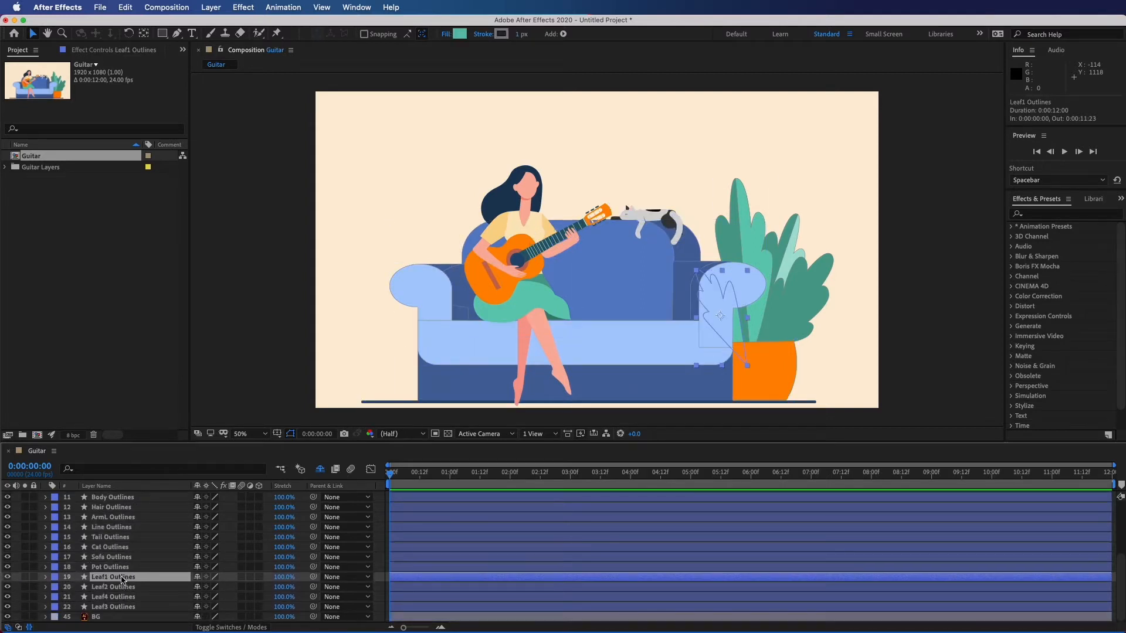
{"action": "left_click", "coordinate": [118, 588]}
{"action": "left_click", "coordinate": [118, 596]}
{"action": "left_click", "coordinate": [119, 607]}
{"action": "left_click", "coordinate": [112, 617]}
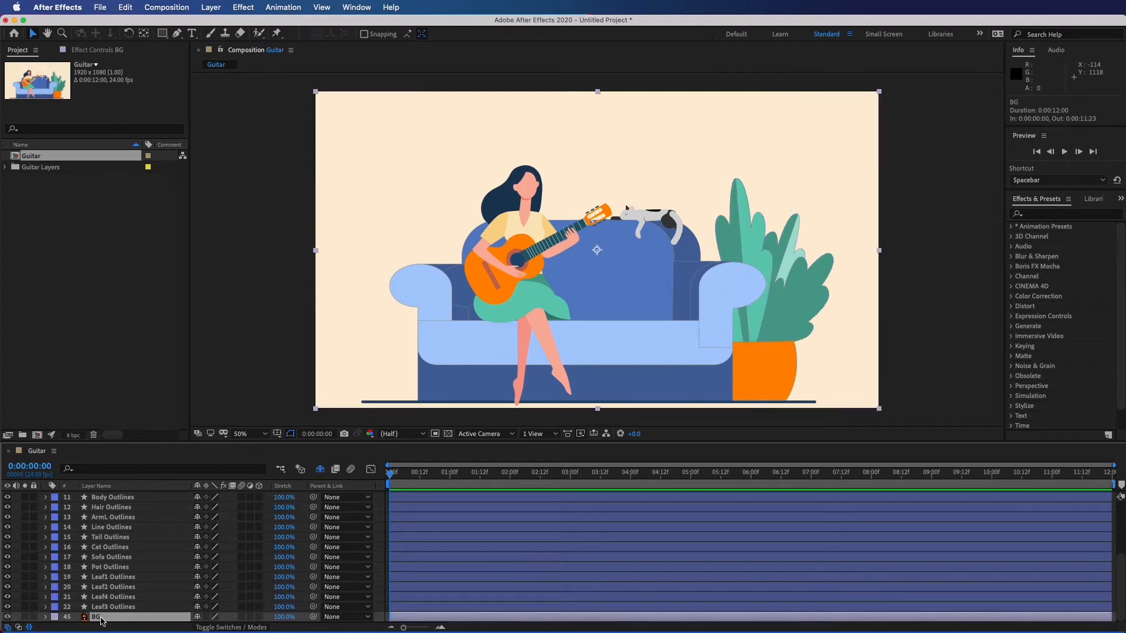
{"action": "scroll", "coordinate": [174, 577], "scroll_direction": "up", "scroll_amount": 5}
Step: Parent HandL Outlines to ArmL Outlines, and ArmL Outlines to Body Outlines
{"action": "left_click", "coordinate": [127, 501]}
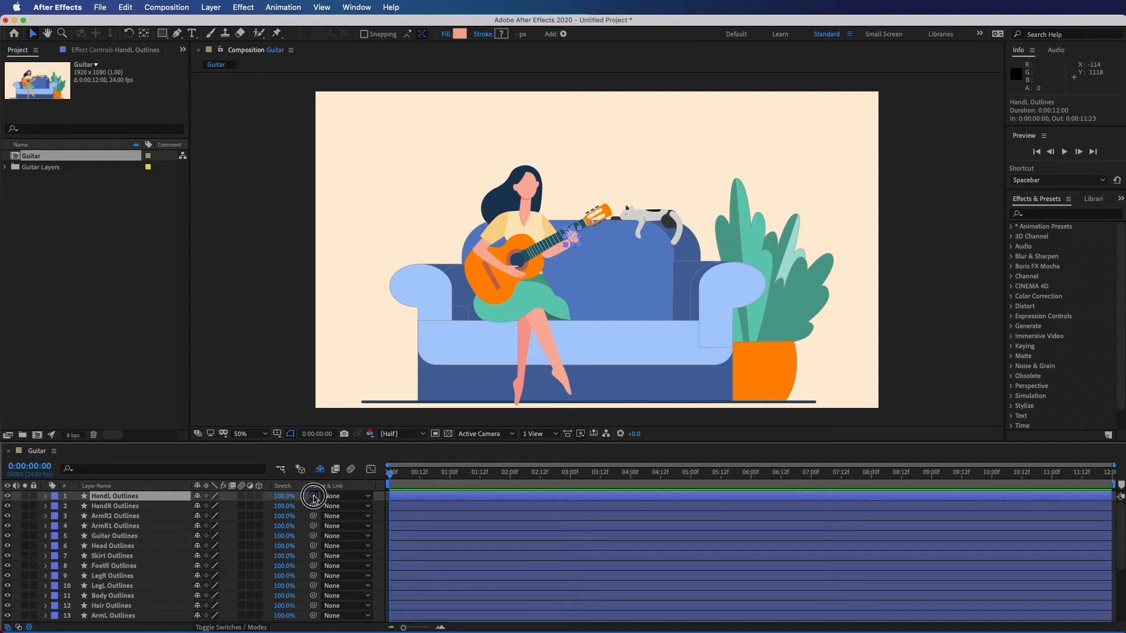
{"action": "scroll", "coordinate": [112, 577], "scroll_direction": "down", "scroll_amount": 1}
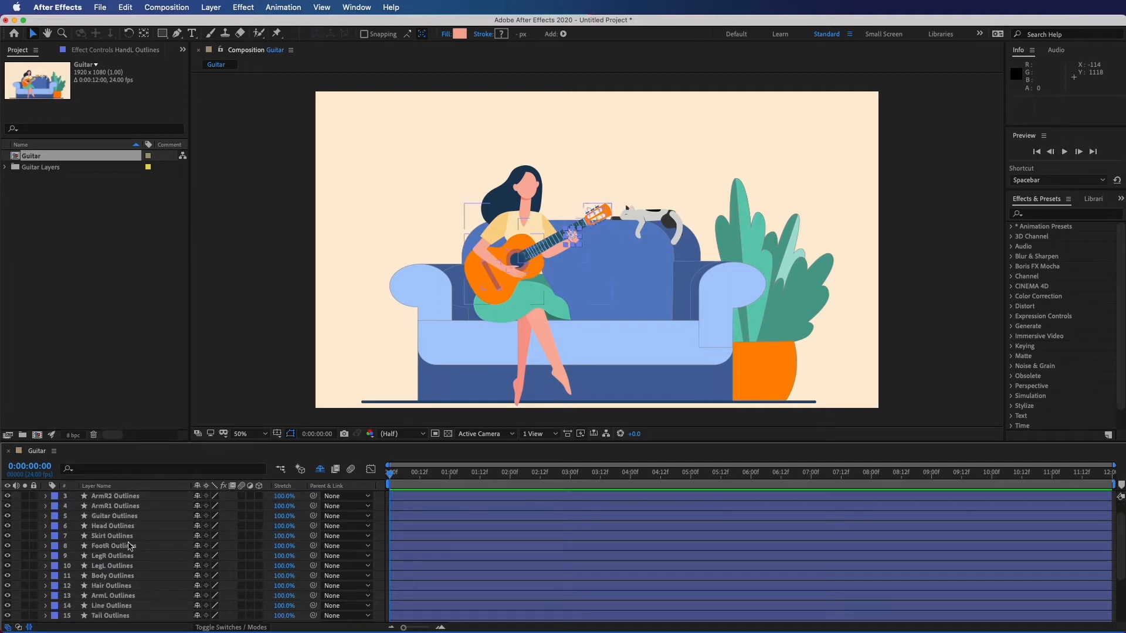
{"action": "left_click", "coordinate": [113, 596]}
{"action": "scroll", "coordinate": [115, 596], "scroll_direction": "up", "scroll_amount": 1}
{"action": "left_click_drag", "start_coordinate": [313, 496], "coordinate": [118, 517]}
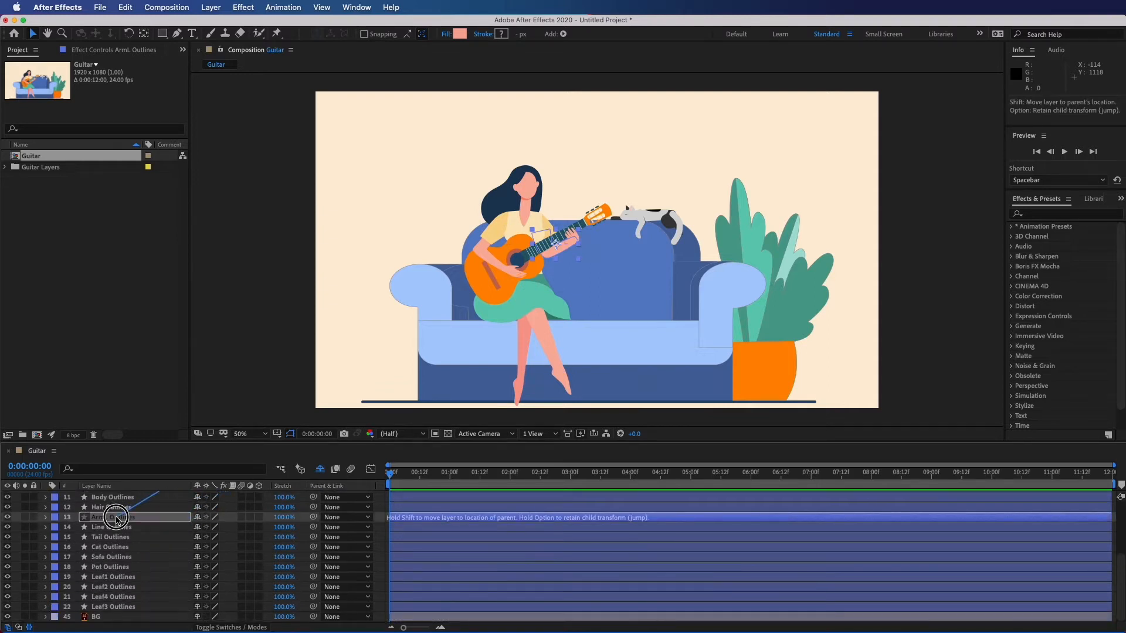
{"action": "scroll", "coordinate": [147, 539], "scroll_direction": "up", "scroll_amount": 5}
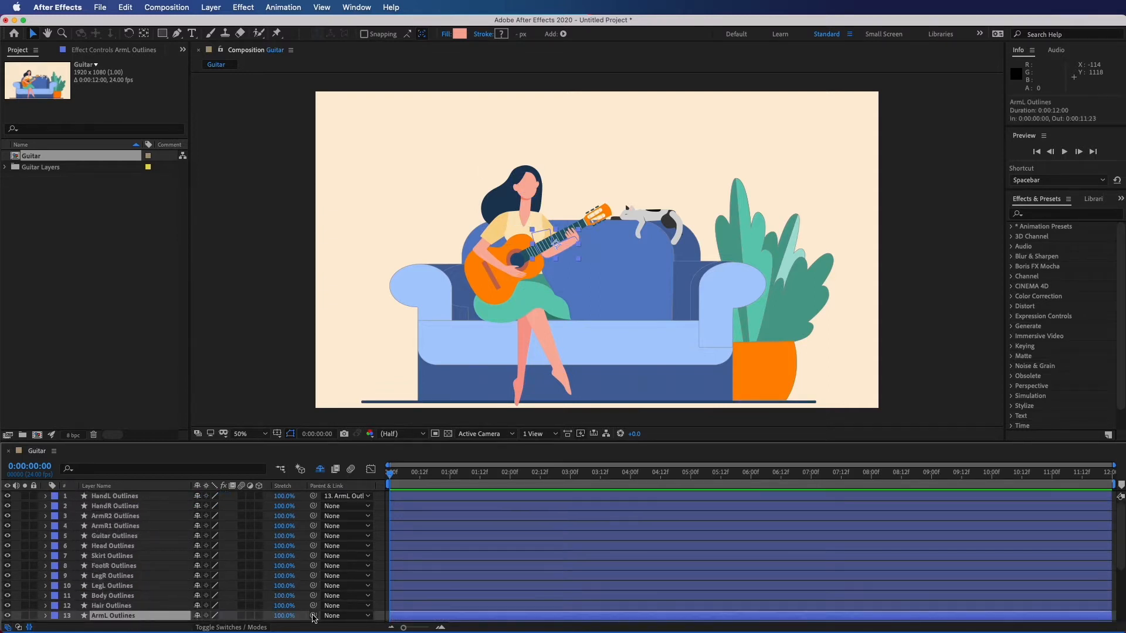
{"action": "left_click_drag", "start_coordinate": [313, 616], "coordinate": [132, 557]}
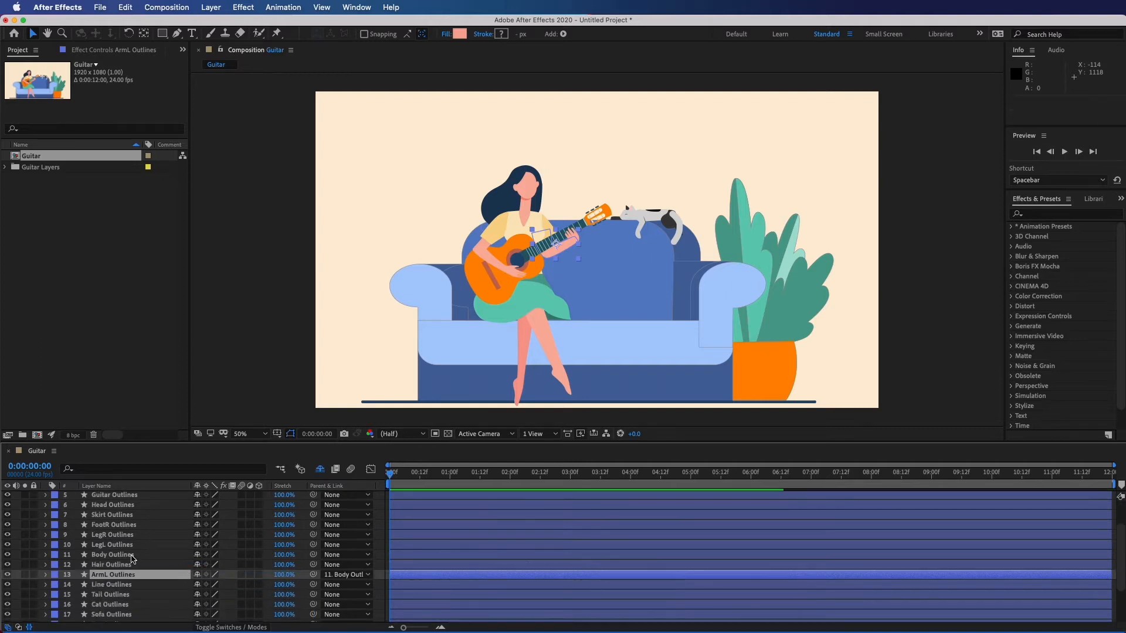
Step: Chain the right arm by parenting HandR Outlines to ArmR2, ArmR2 to ArmR1, and ArmR1 to Body Outlines
{"action": "scroll", "coordinate": [132, 557], "scroll_direction": "up", "scroll_amount": 3}
{"action": "left_click", "coordinate": [193, 506]}
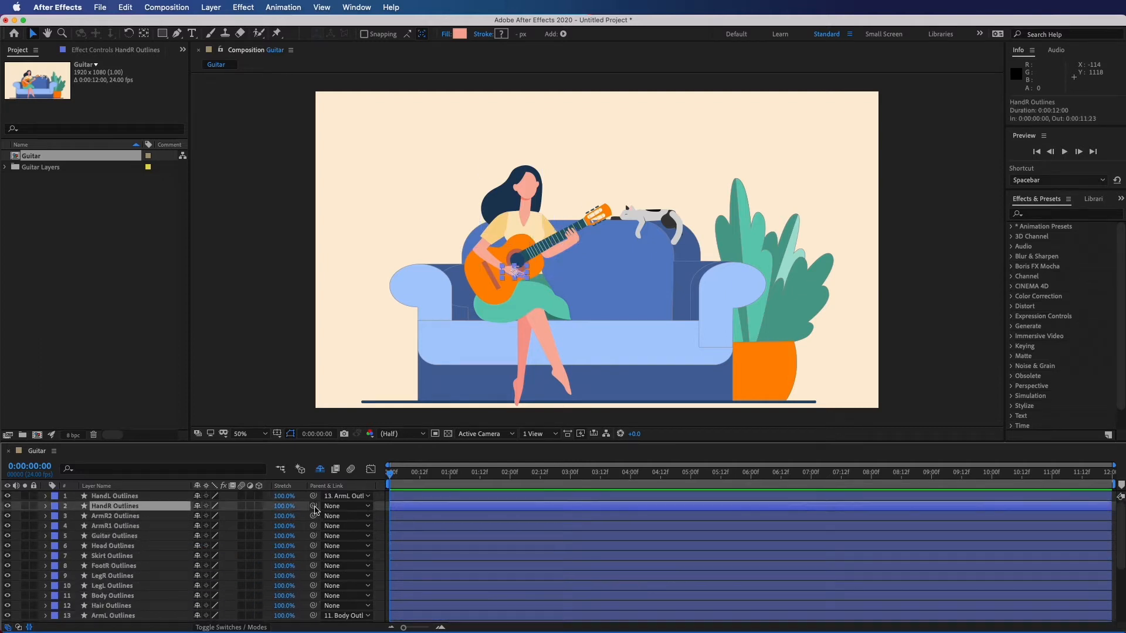
{"action": "left_click_drag", "start_coordinate": [314, 507], "coordinate": [152, 517]}
{"action": "left_click", "coordinate": [151, 517]}
{"action": "left_click_drag", "start_coordinate": [313, 516], "coordinate": [138, 526]}
{"action": "left_click", "coordinate": [138, 526]}
{"action": "left_click_drag", "start_coordinate": [313, 526], "coordinate": [144, 595]}
Step: Parent both Head Outlines and Guitar Outlines to Body Outlines
{"action": "left_click", "coordinate": [124, 547]}
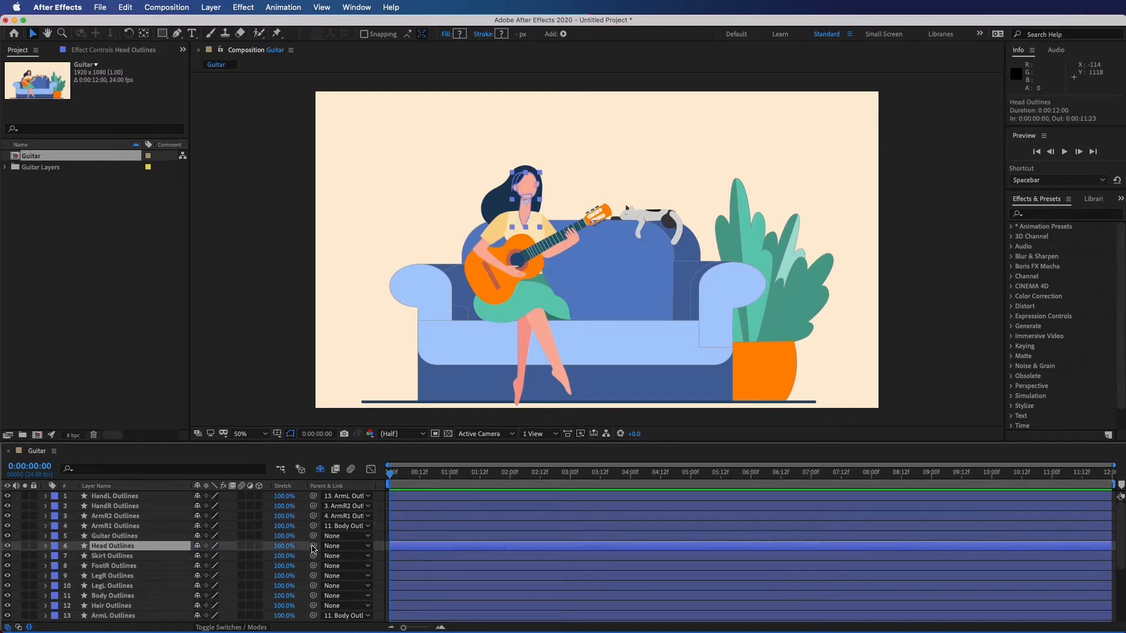
{"action": "left_click_drag", "start_coordinate": [314, 549], "coordinate": [141, 596]}
{"action": "left_click", "coordinate": [132, 537]}
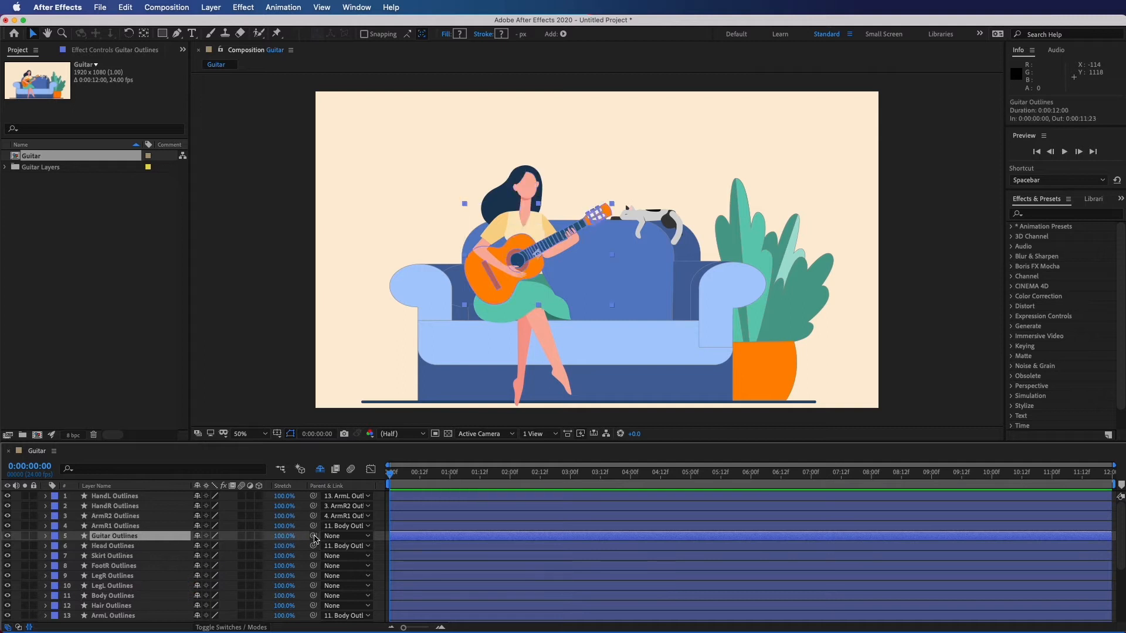
{"action": "left_click_drag", "start_coordinate": [315, 539], "coordinate": [138, 595]}
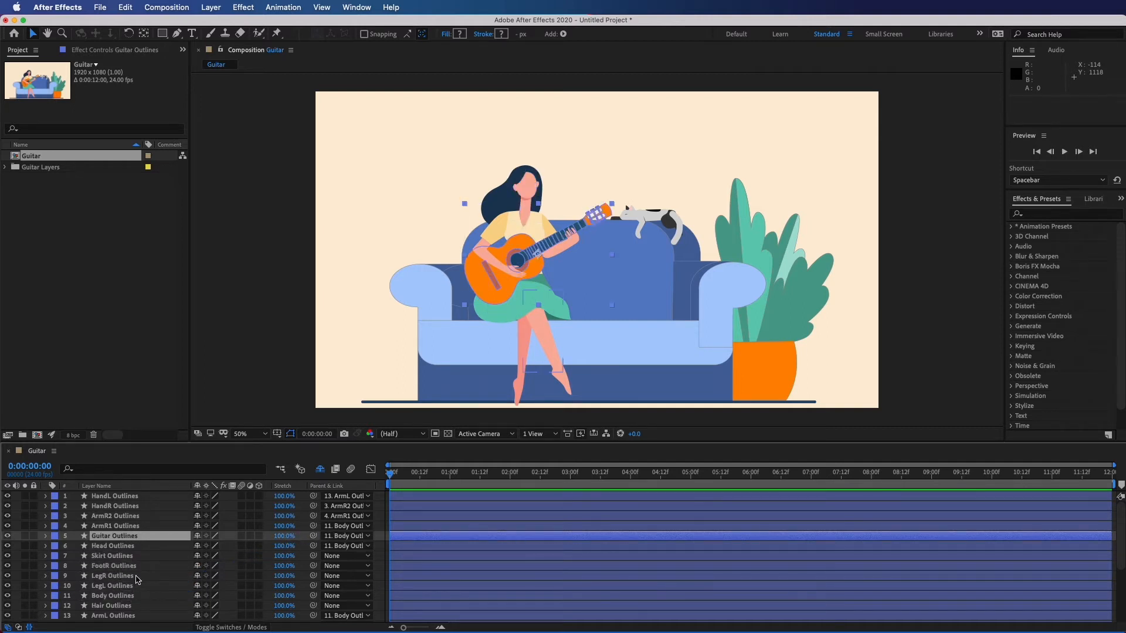
Step: Parent LegR Outlines to Skirt Outlines, and FootR Outlines to LegR Outlines
{"action": "left_click", "coordinate": [137, 580]}
{"action": "left_click_drag", "start_coordinate": [313, 580], "coordinate": [151, 557]}
{"action": "left_click", "coordinate": [151, 565]}
{"action": "left_click_drag", "start_coordinate": [314, 567], "coordinate": [156, 577]}
Step: Parent both LegL Outlines and Body Outlines to Skirt Outlines
{"action": "left_click", "coordinate": [158, 587]}
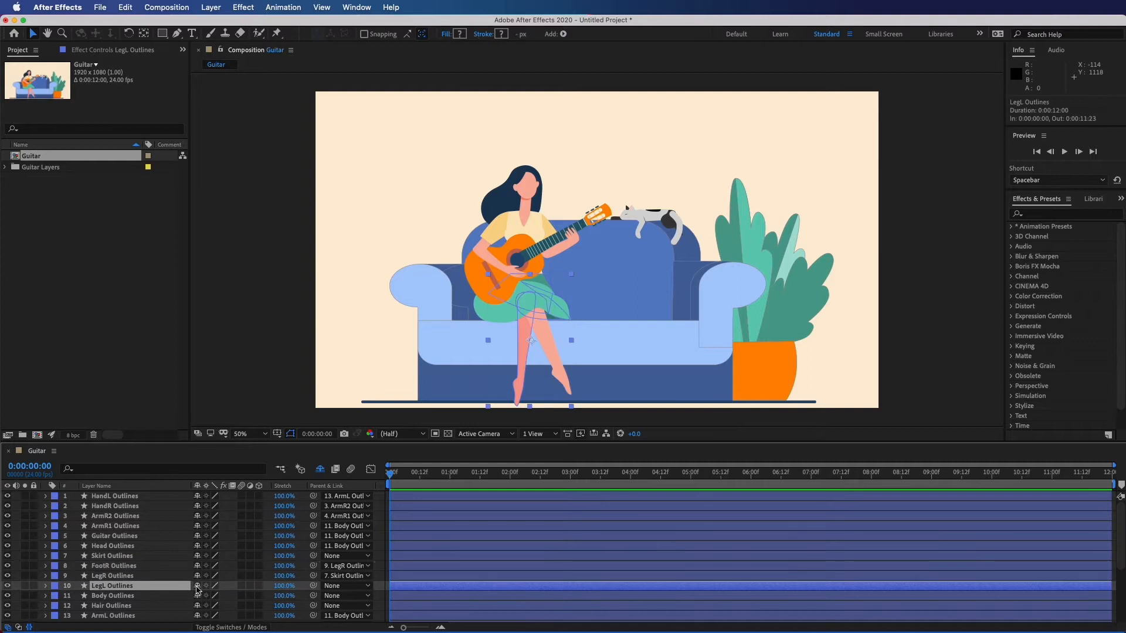
{"action": "left_click_drag", "start_coordinate": [313, 588], "coordinate": [152, 557]}
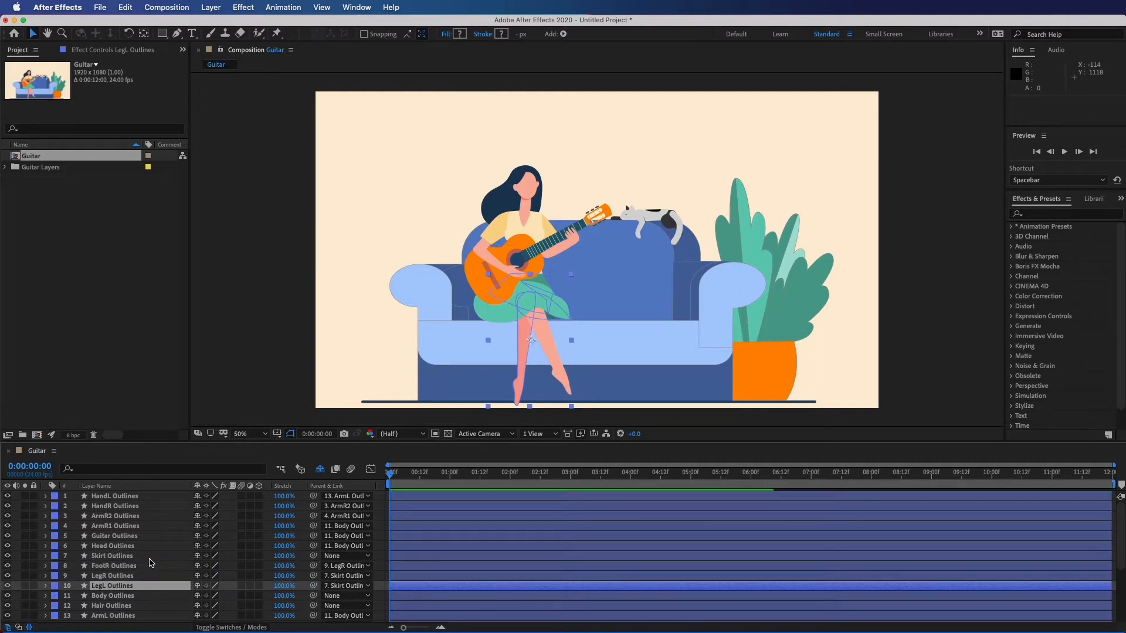
{"action": "left_click", "coordinate": [141, 598]}
{"action": "left_click_drag", "start_coordinate": [314, 596], "coordinate": [146, 557]}
Step: Parent Hair Outlines to Head Outlines
{"action": "scroll", "coordinate": [205, 561], "scroll_direction": "down", "scroll_amount": 2}
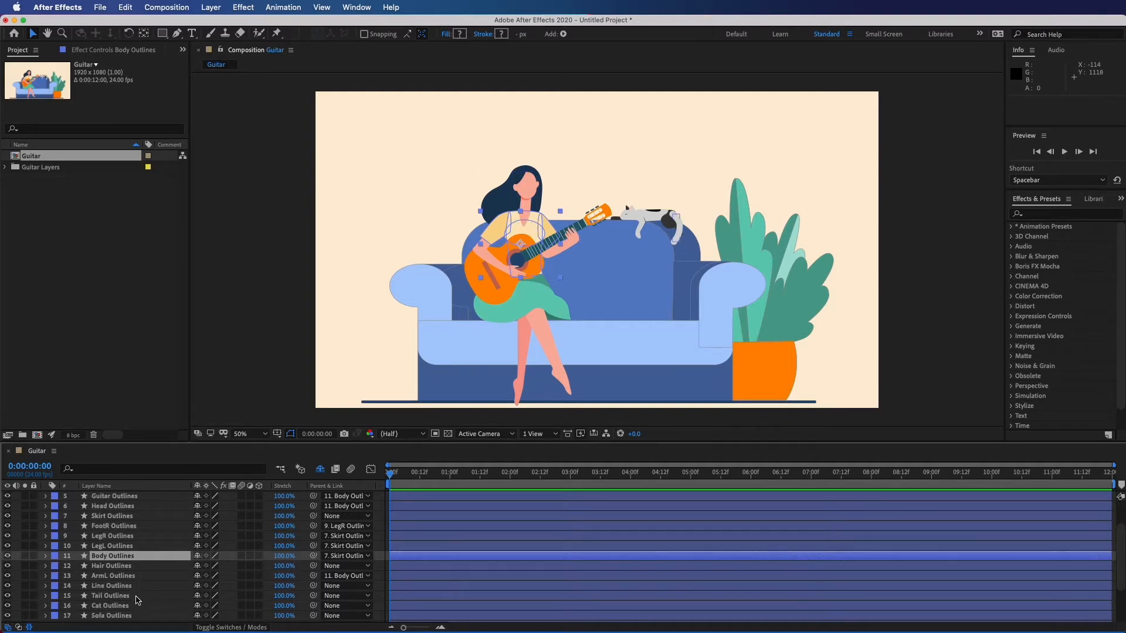
{"action": "scroll", "coordinate": [139, 598], "scroll_direction": "up", "scroll_amount": 2}
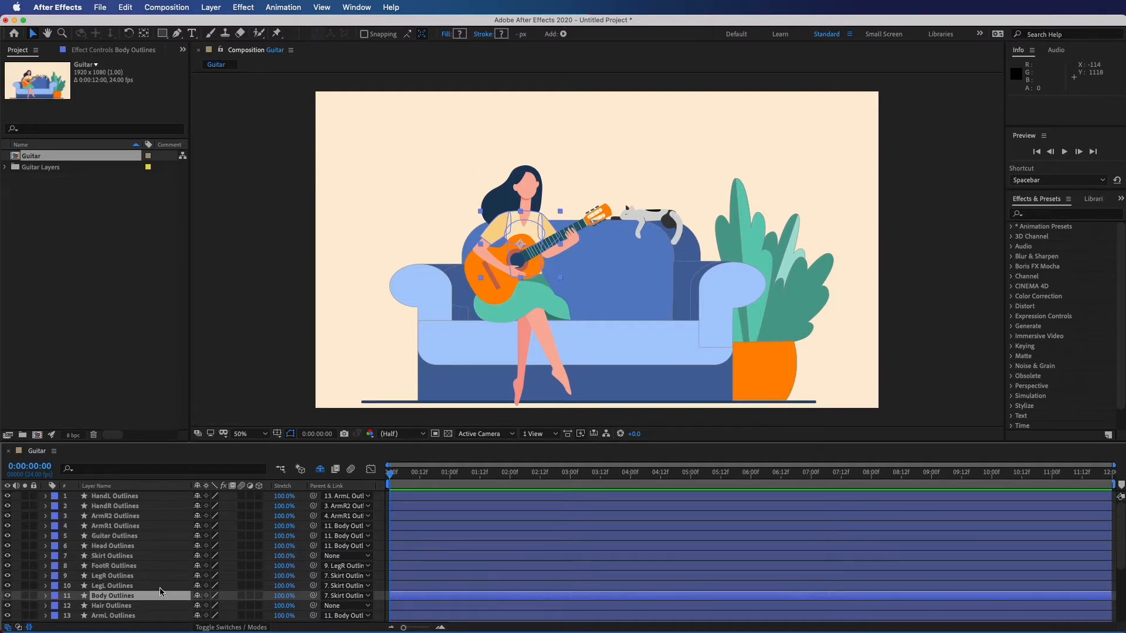
{"action": "left_click", "coordinate": [118, 566]}
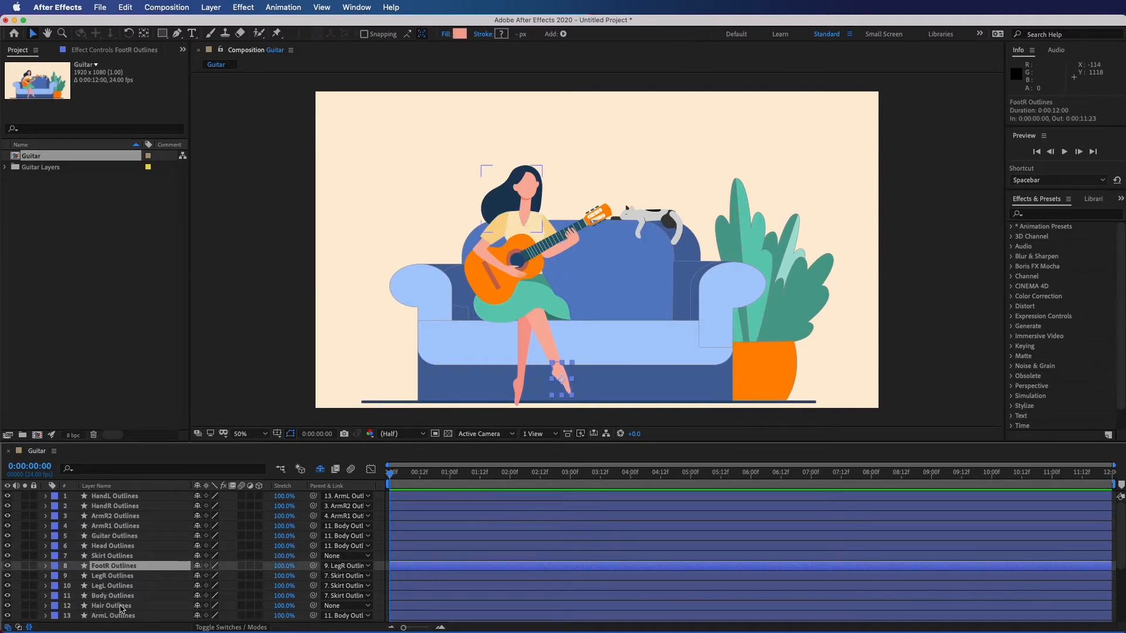
{"action": "left_click_drag", "start_coordinate": [313, 608], "coordinate": [131, 550]}
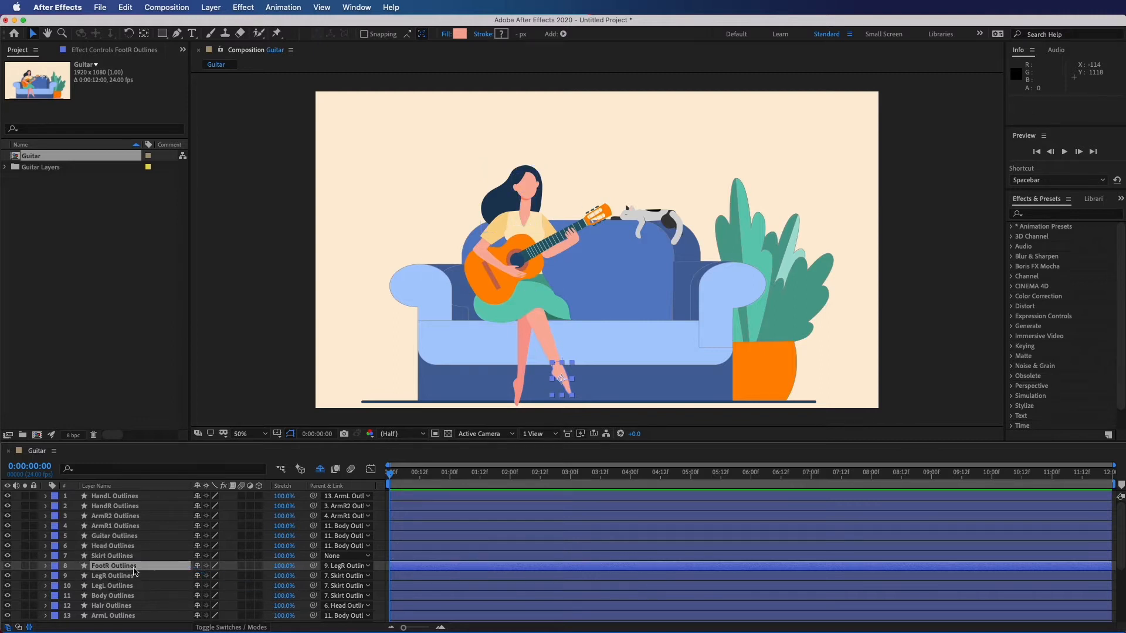
Step: Move the anchor point of Body Outlines down to the waist and test the layer's rotation
{"action": "left_click", "coordinate": [114, 596]}
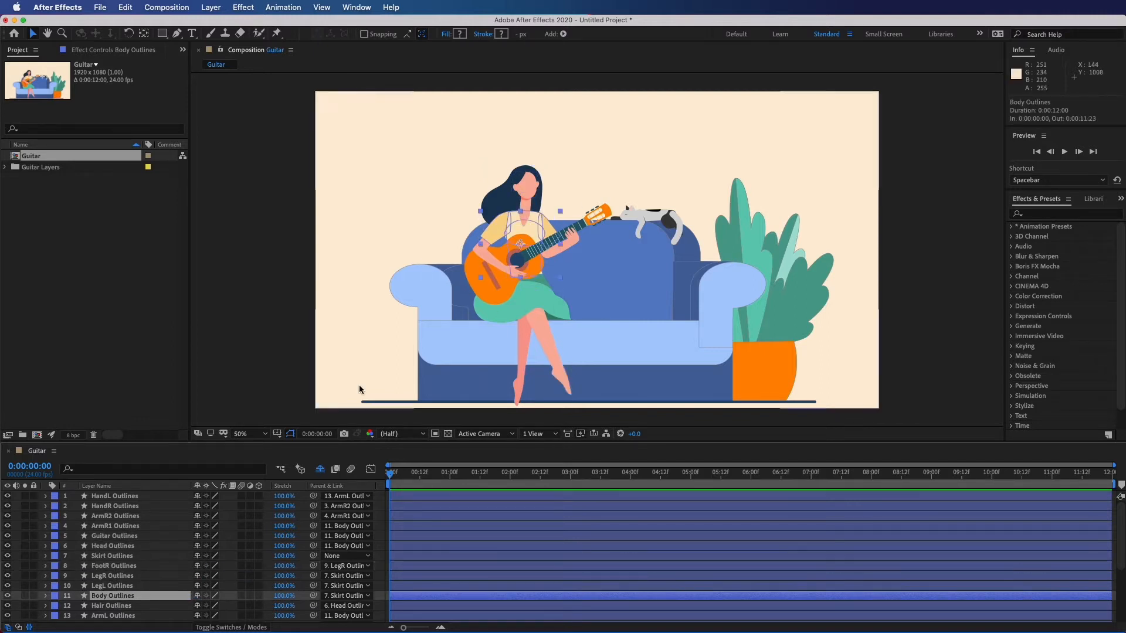
{"action": "key", "text": "y"}
{"action": "left_click_drag", "start_coordinate": [521, 247], "coordinate": [522, 275]}
{"action": "key", "text": "u"}
{"action": "key", "text": "r"}
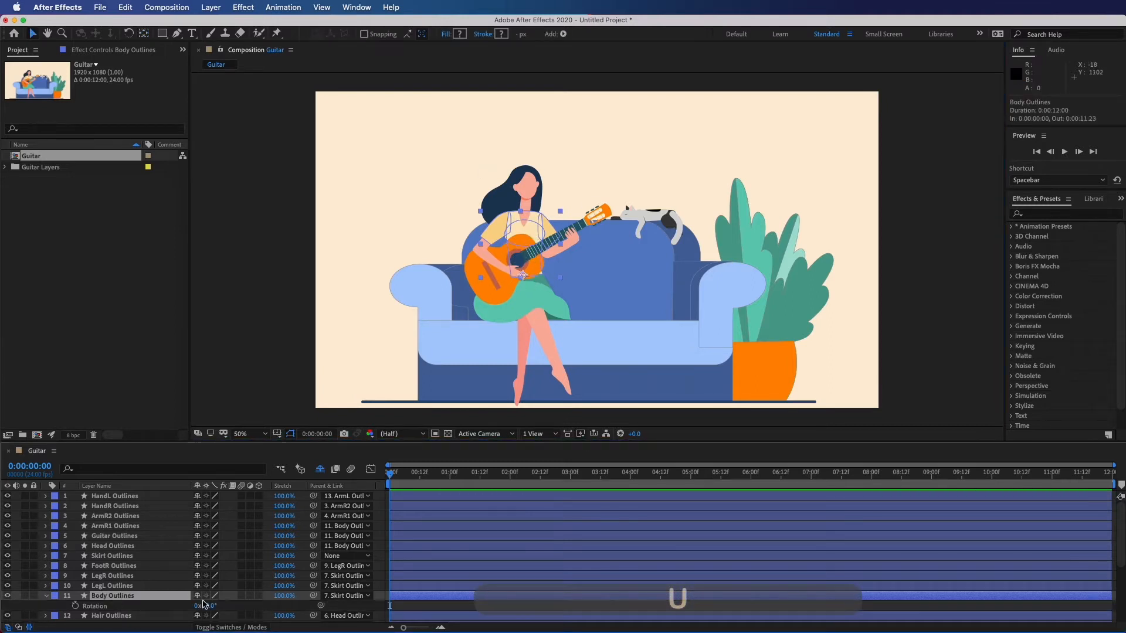
{"action": "left_click_drag", "start_coordinate": [206, 606], "coordinate": [208, 607]}
{"action": "left_click", "coordinate": [239, 405]}
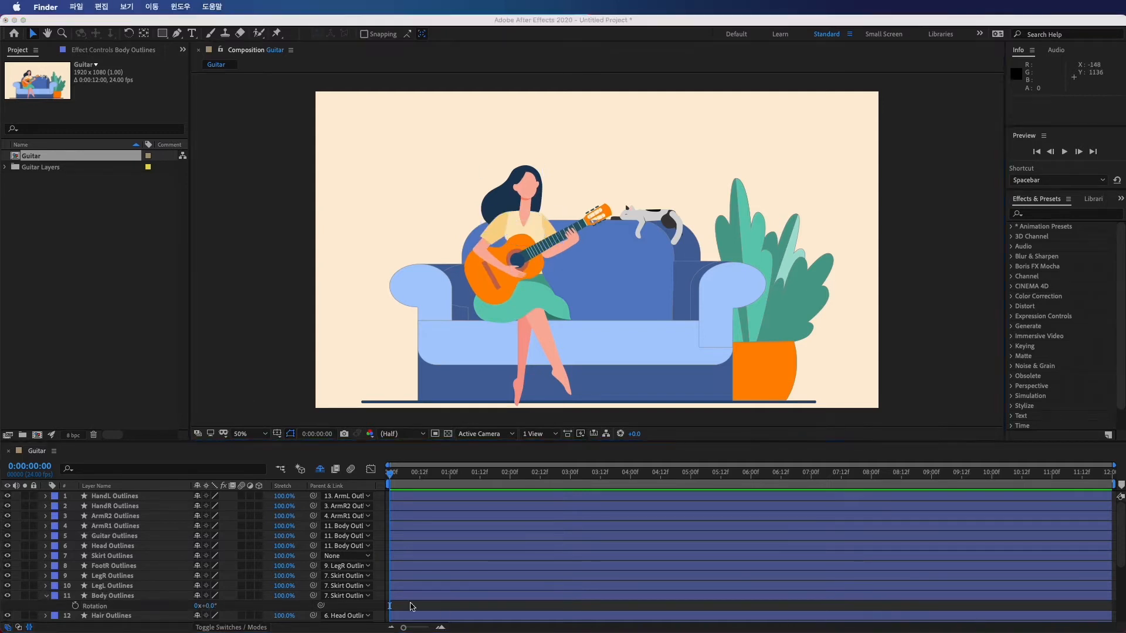
Step: Set the label colour of HandL Outlines and ArmL Outlines to Red
{"action": "left_click", "coordinate": [129, 496]}
{"action": "left_click", "coordinate": [127, 498]}
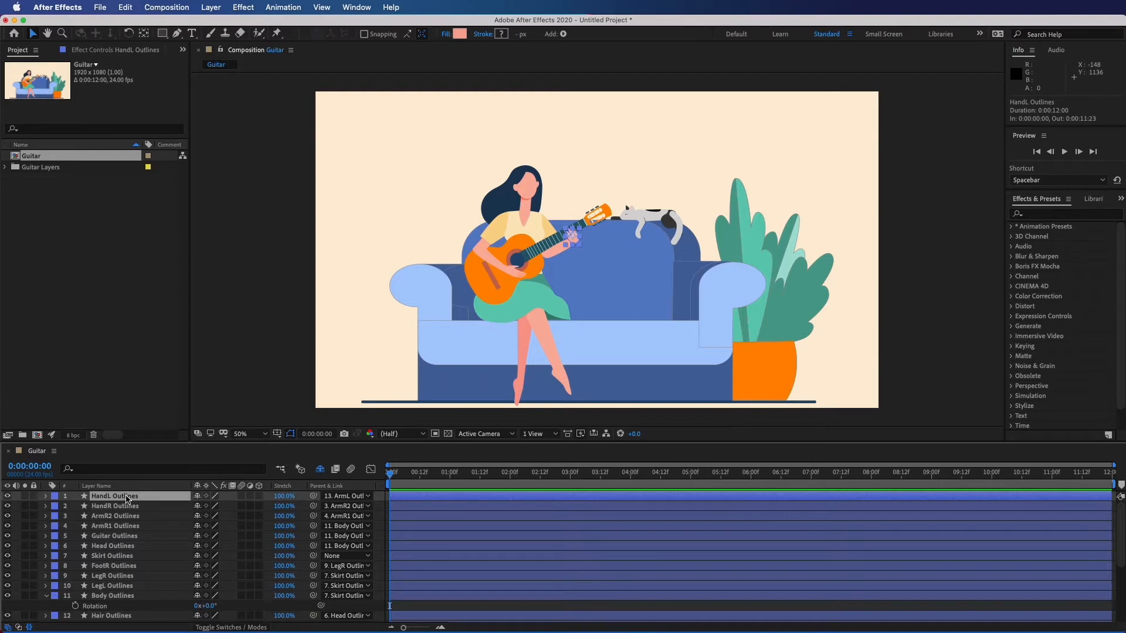
{"action": "left_click", "coordinate": [55, 496]}
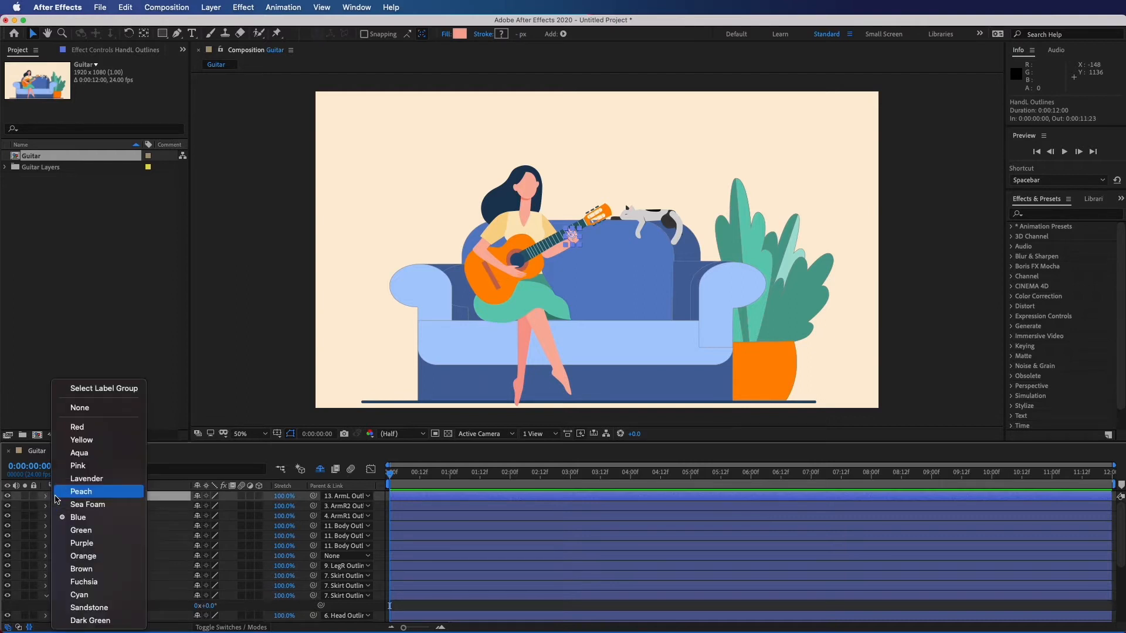
{"action": "left_click", "coordinate": [87, 427]}
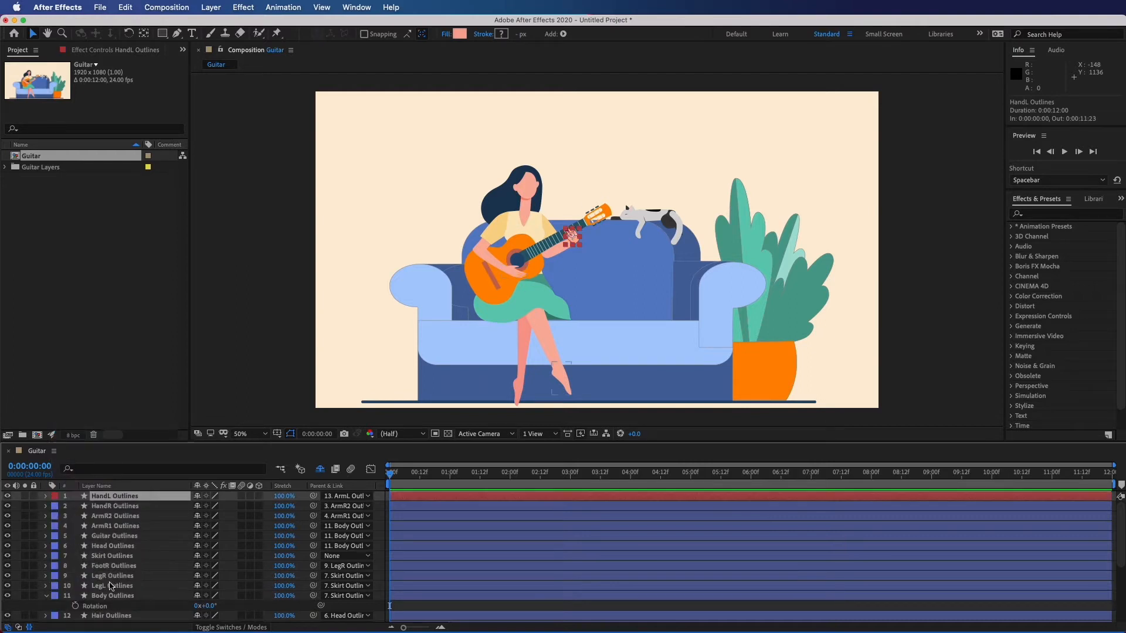
{"action": "scroll", "coordinate": [107, 607], "scroll_direction": "down", "scroll_amount": 2}
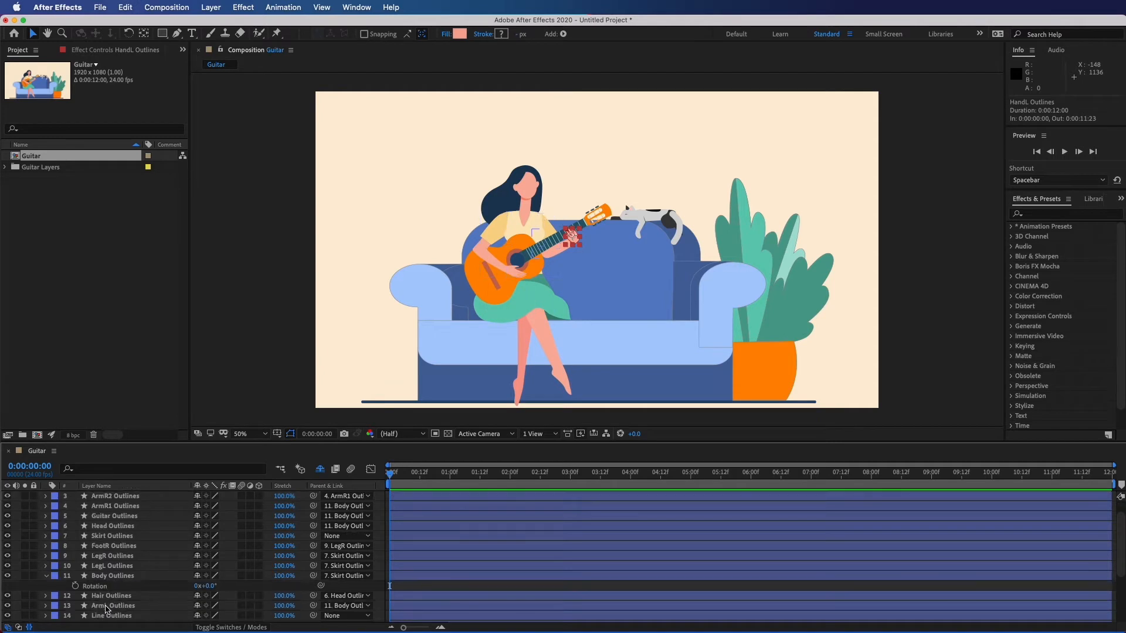
{"action": "left_click", "coordinate": [107, 607]}
{"action": "left_click", "coordinate": [55, 605]}
{"action": "left_click", "coordinate": [146, 547]}
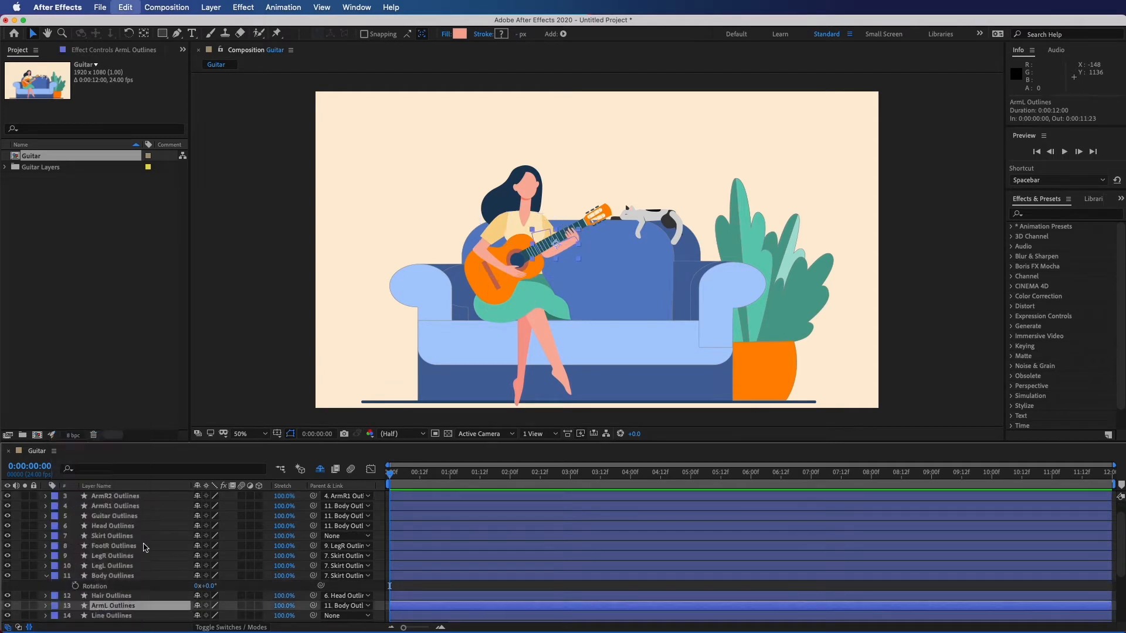
Step: Set the label colour of HandR Outlines, ArmR2 Outlines and ArmR1 Outlines to Yellow
{"action": "scroll", "coordinate": [146, 547], "scroll_direction": "up", "scroll_amount": 2}
{"action": "left_click", "coordinate": [117, 506]}
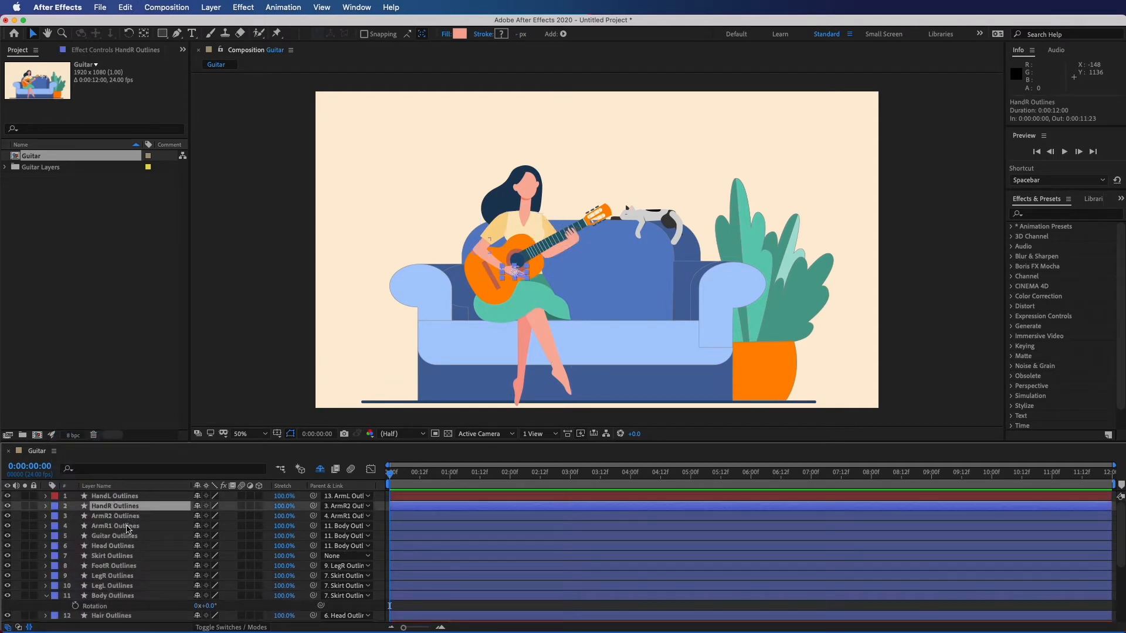
{"action": "left_click", "coordinate": [126, 529], "text": "shift"}
{"action": "left_click", "coordinate": [55, 510]}
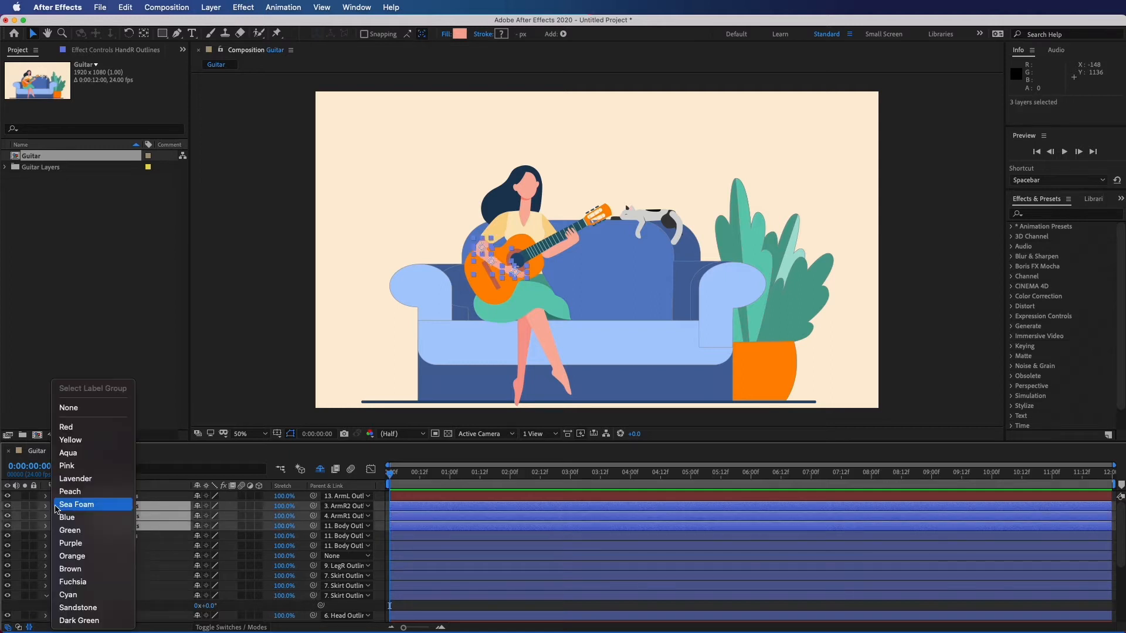
{"action": "left_click", "coordinate": [73, 440]}
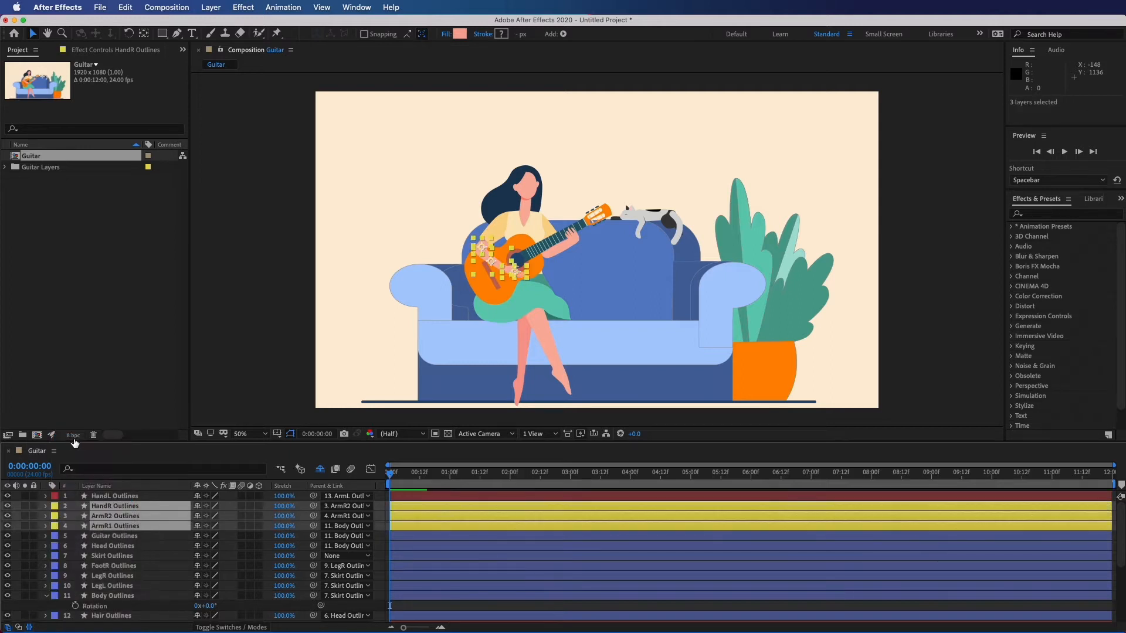
Step: Set the label colour of Hair Outlines and Head Outlines to Aqua
{"action": "left_click", "coordinate": [122, 547]}
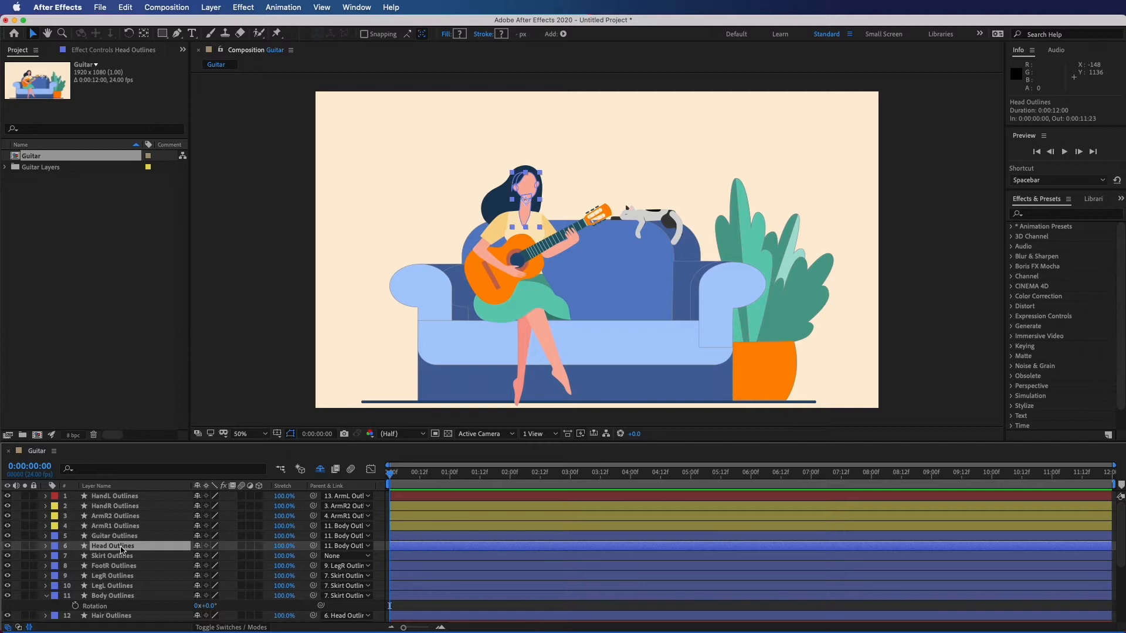
{"action": "left_click", "coordinate": [114, 618]}
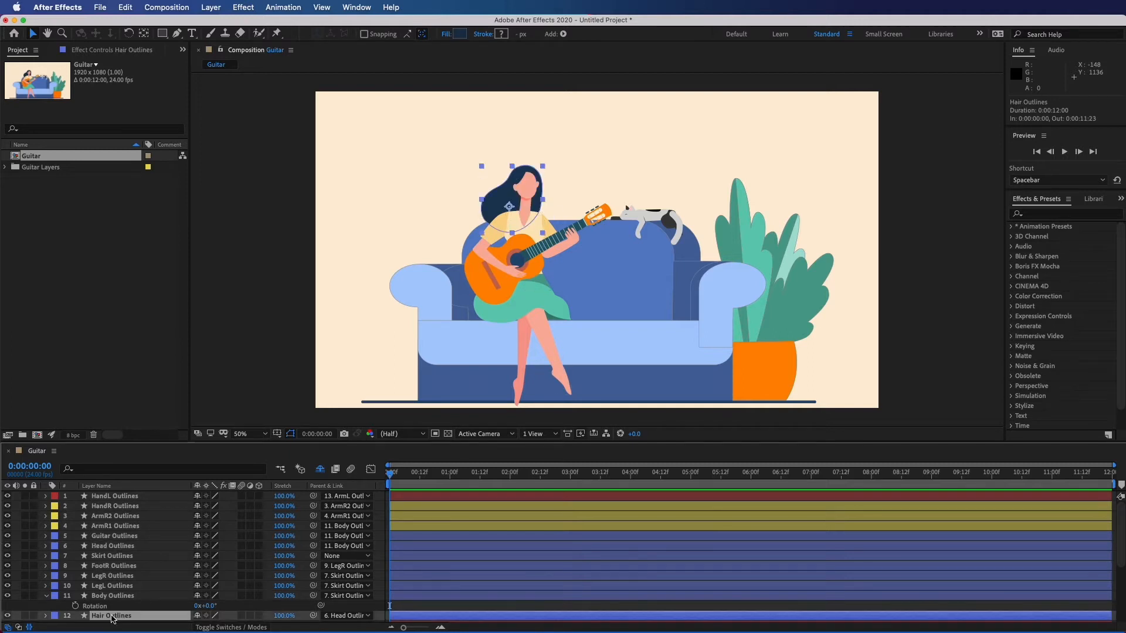
{"action": "left_click", "coordinate": [54, 616]}
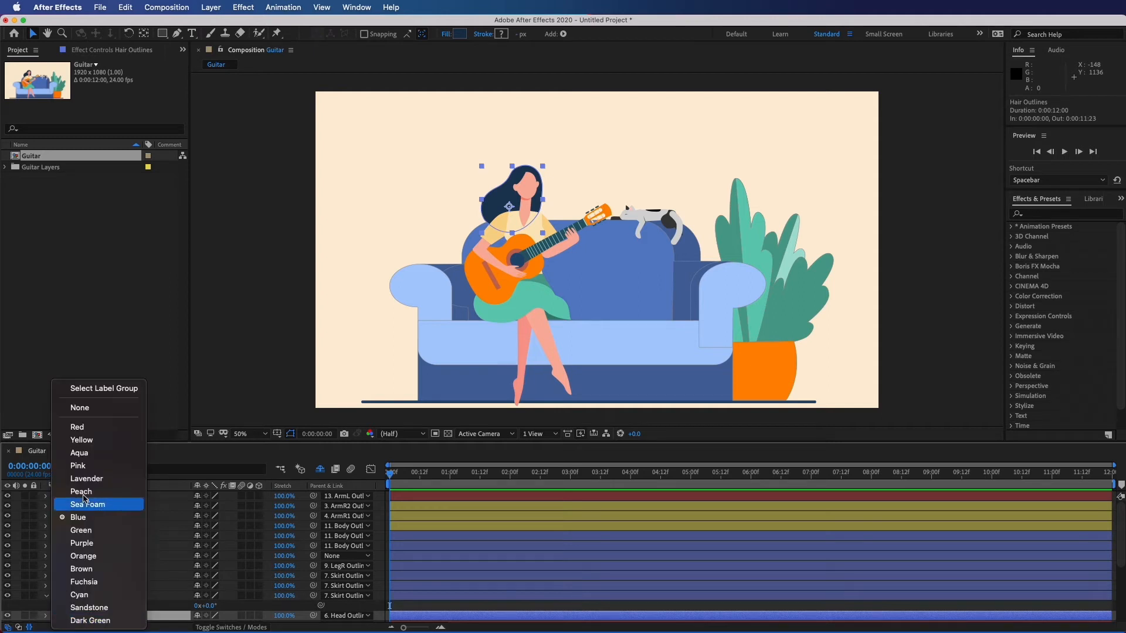
{"action": "left_click", "coordinate": [106, 456]}
{"action": "left_click", "coordinate": [112, 546]}
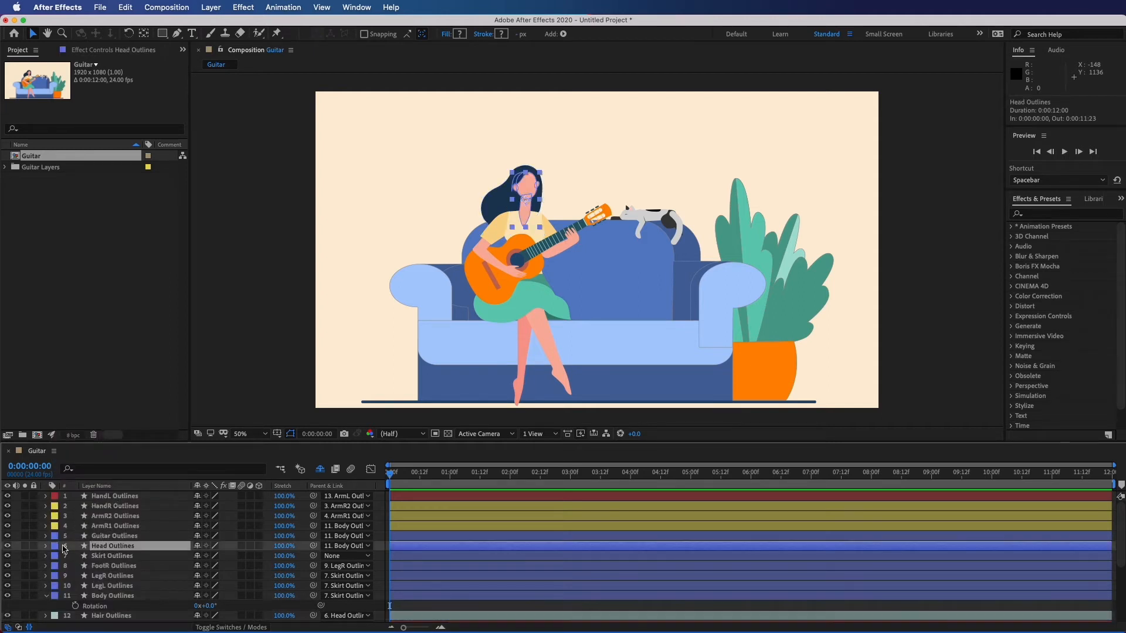
{"action": "left_click", "coordinate": [55, 545]}
{"action": "left_click", "coordinate": [90, 454]}
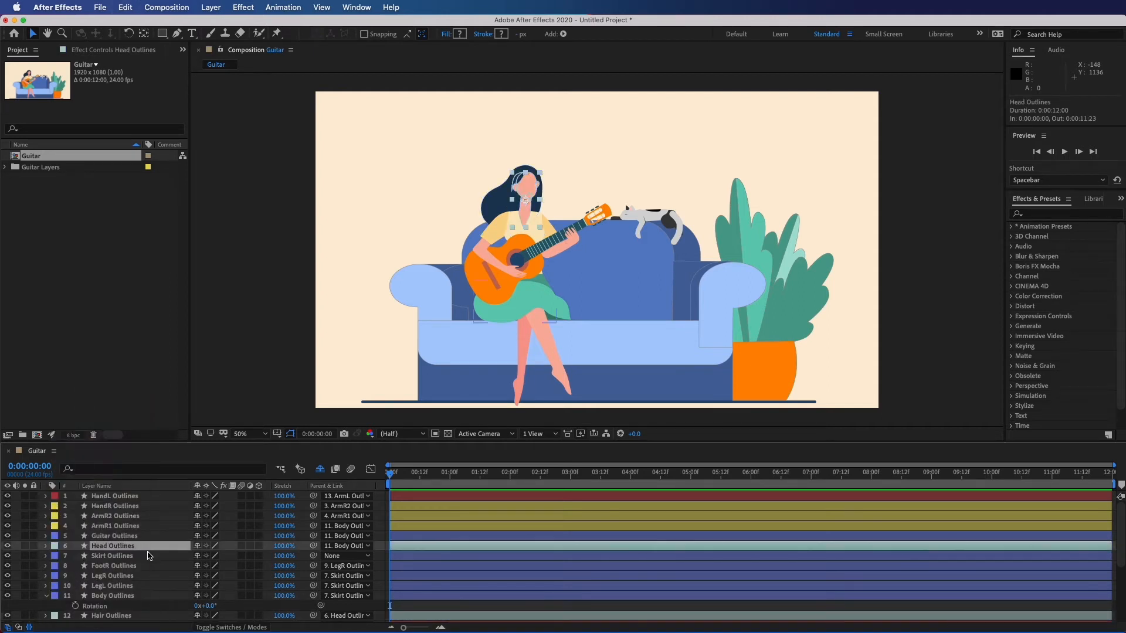
Step: Set the label colour of FootR Outlines and LegR Outlines to Peach
{"action": "left_click", "coordinate": [114, 566]}
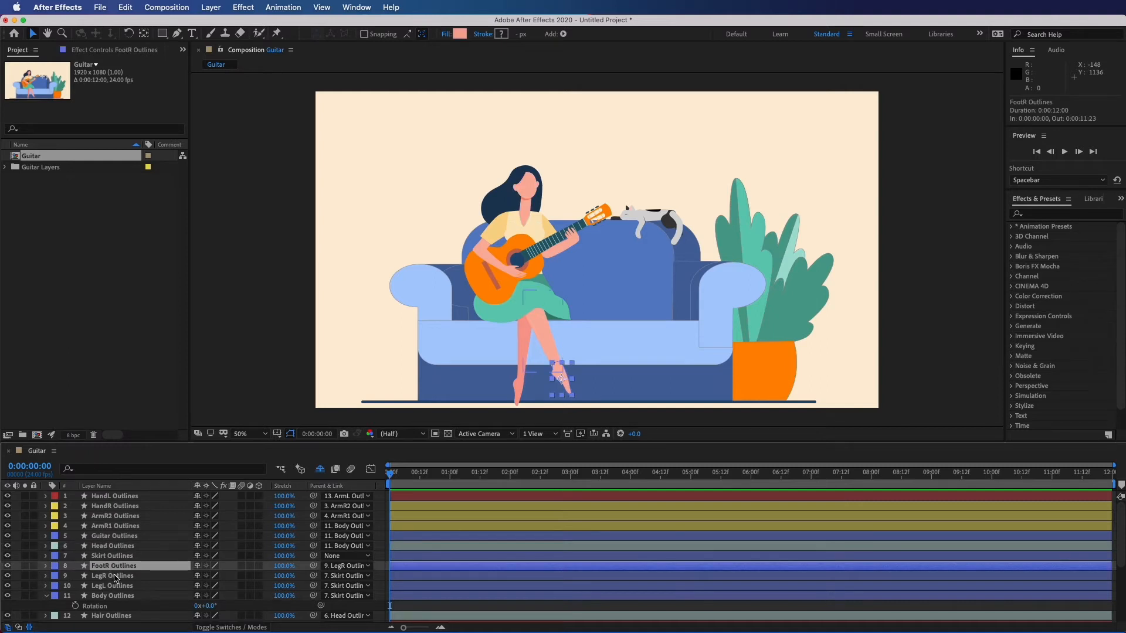
{"action": "left_click", "coordinate": [113, 577], "text": "shift"}
{"action": "left_click", "coordinate": [55, 567]}
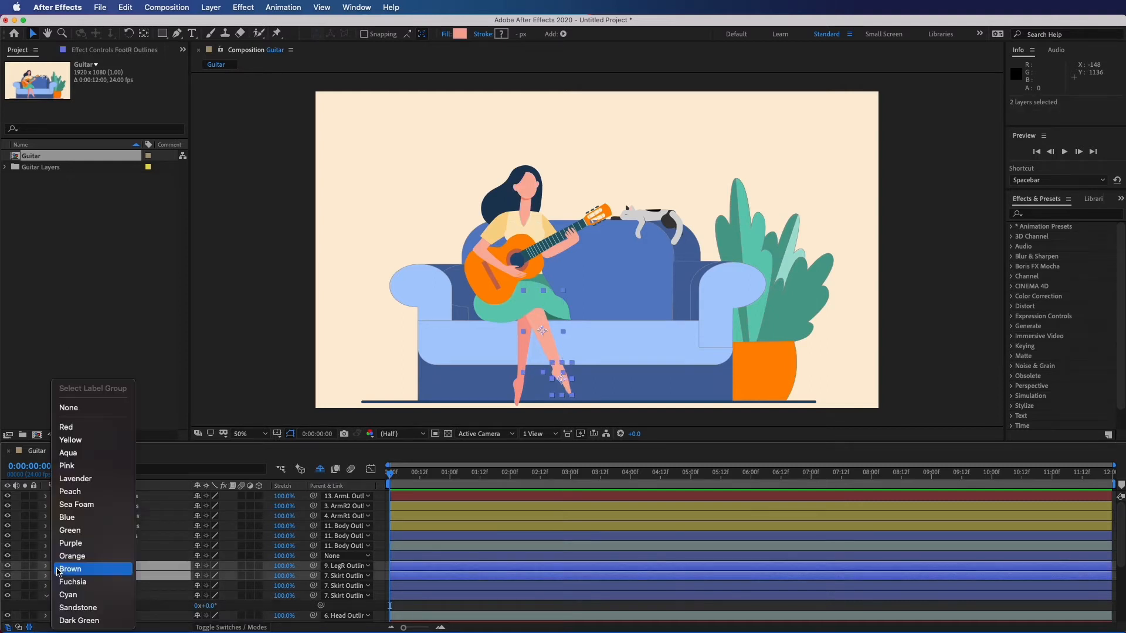
{"action": "left_click", "coordinate": [70, 493]}
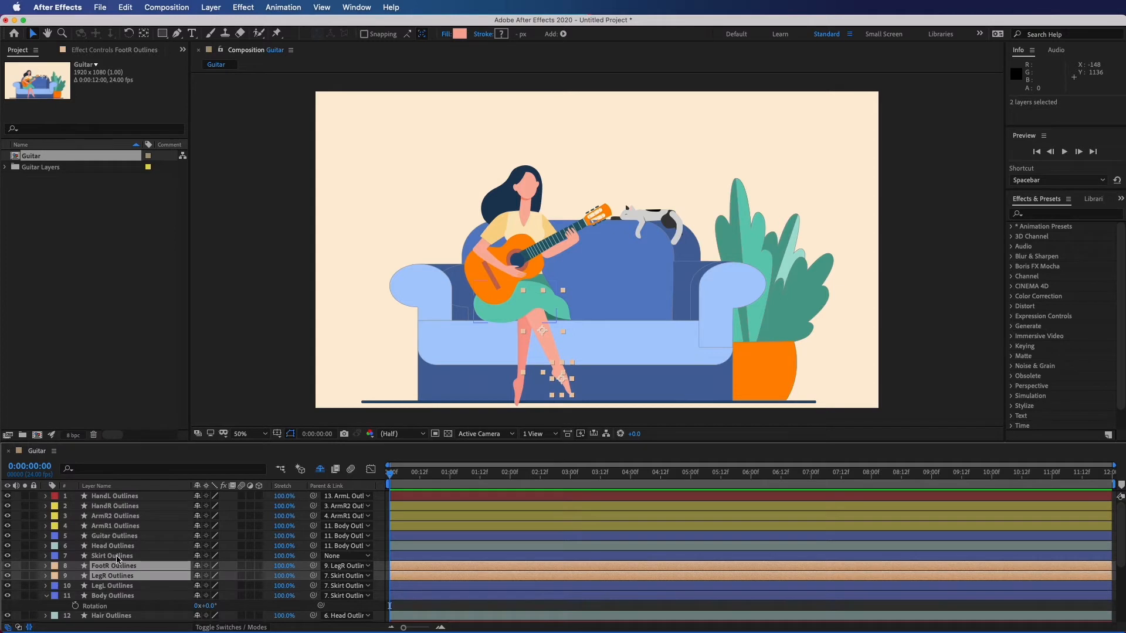
Step: Set the label colour of LegL Outlines and Skirt Outlines to Purple
{"action": "left_click", "coordinate": [125, 588]}
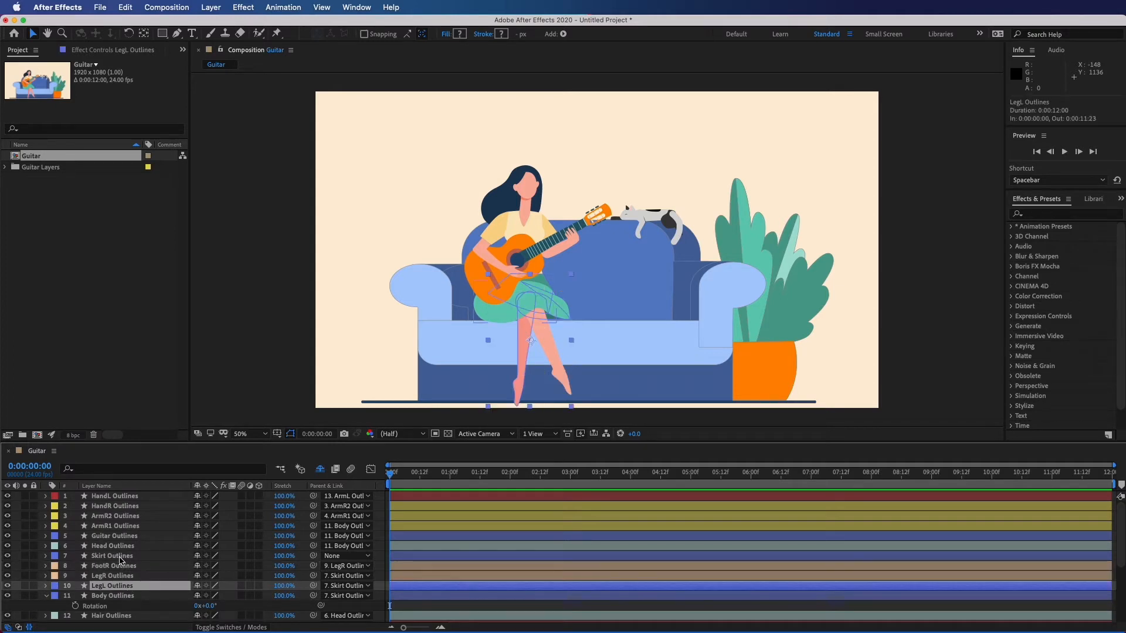
{"action": "left_click", "coordinate": [54, 586]}
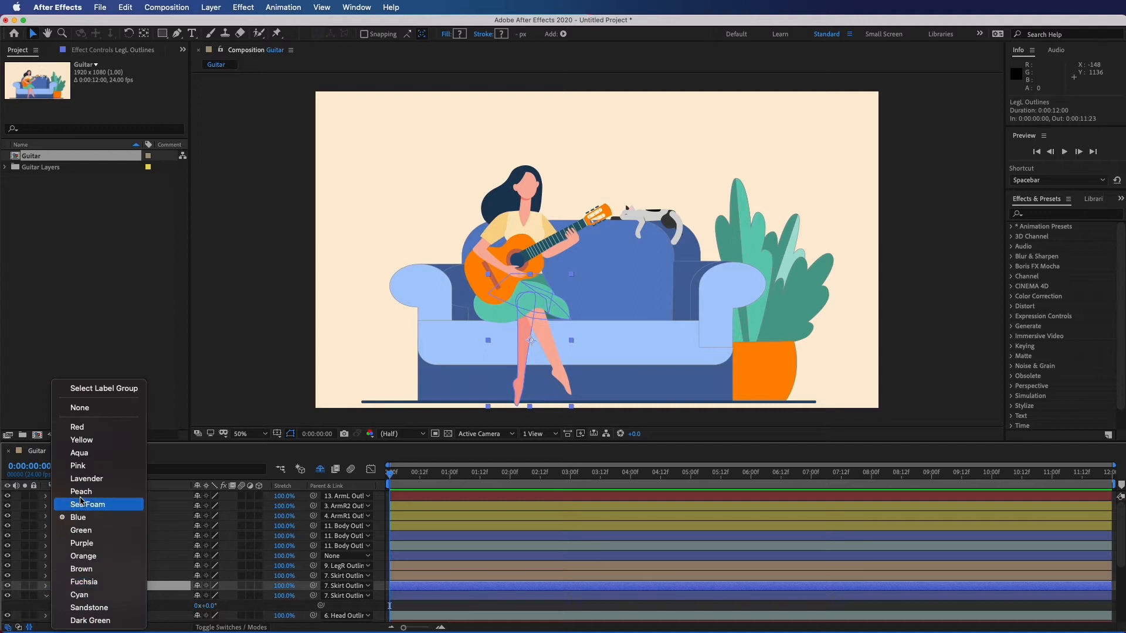
{"action": "left_click", "coordinate": [91, 546]}
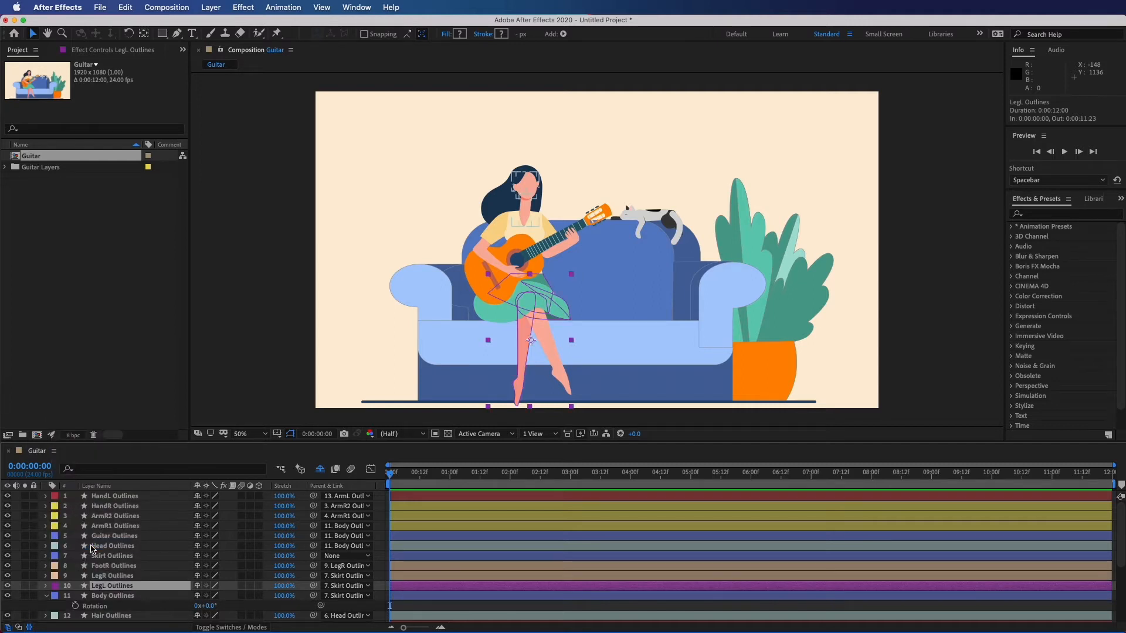
{"action": "left_click", "coordinate": [108, 556]}
{"action": "left_click", "coordinate": [54, 556]}
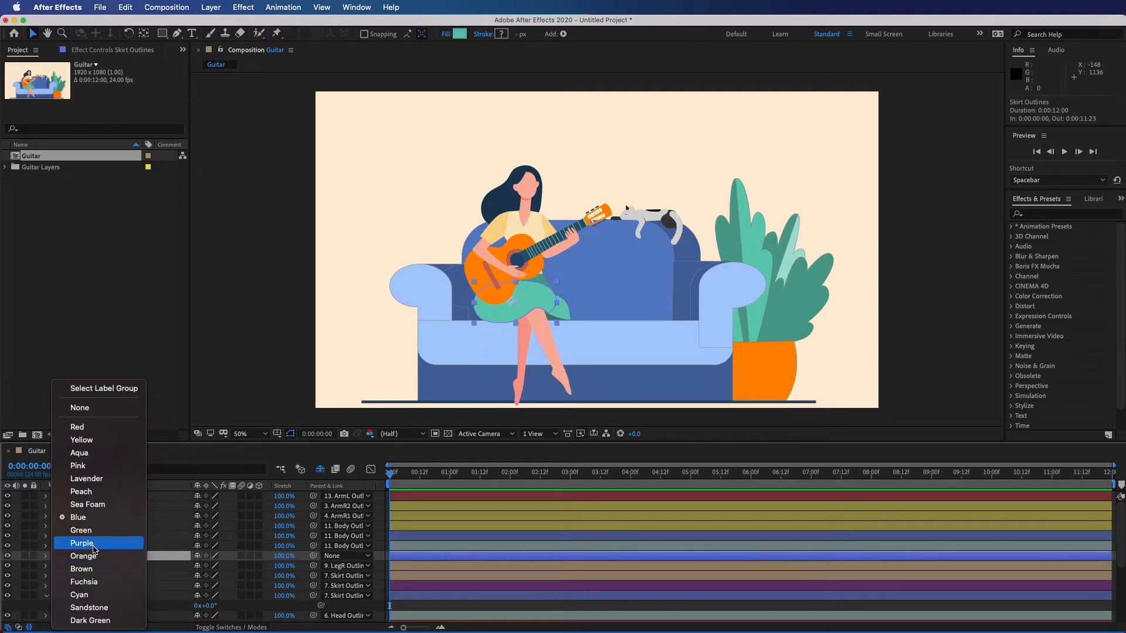
{"action": "left_click", "coordinate": [92, 545]}
Step: Set the label colour of Guitar Outlines to Orange
{"action": "left_click", "coordinate": [112, 536]}
{"action": "left_click", "coordinate": [55, 536]}
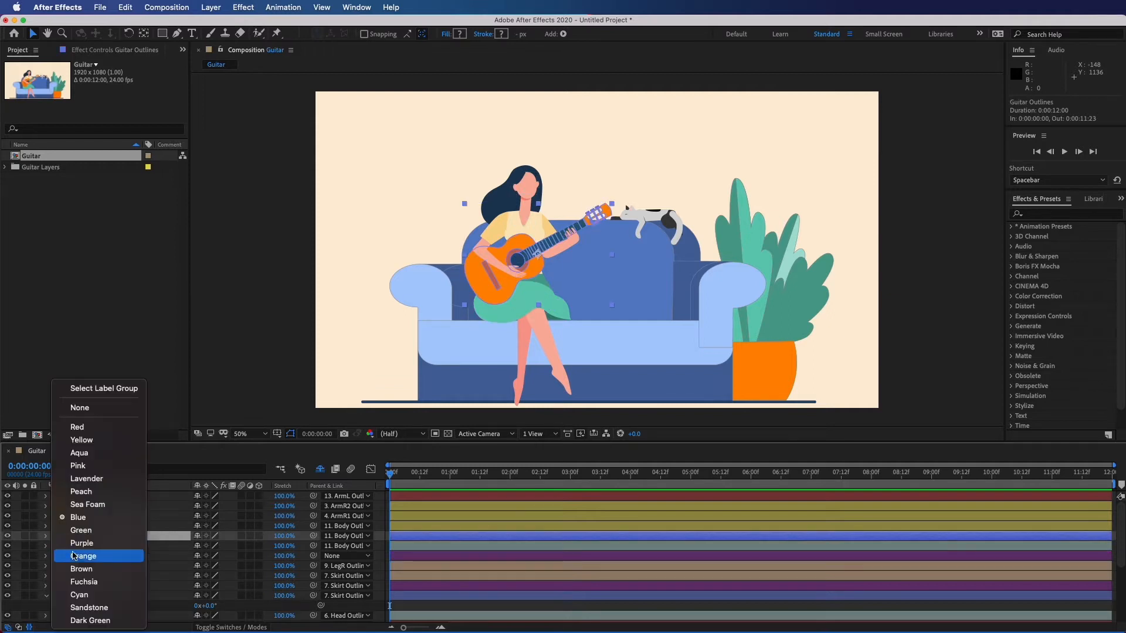
{"action": "left_click", "coordinate": [76, 557]}
Step: Set the label colour of Pot Outlines and the four Leaf Outlines layers to Green
{"action": "left_click", "coordinate": [113, 596]}
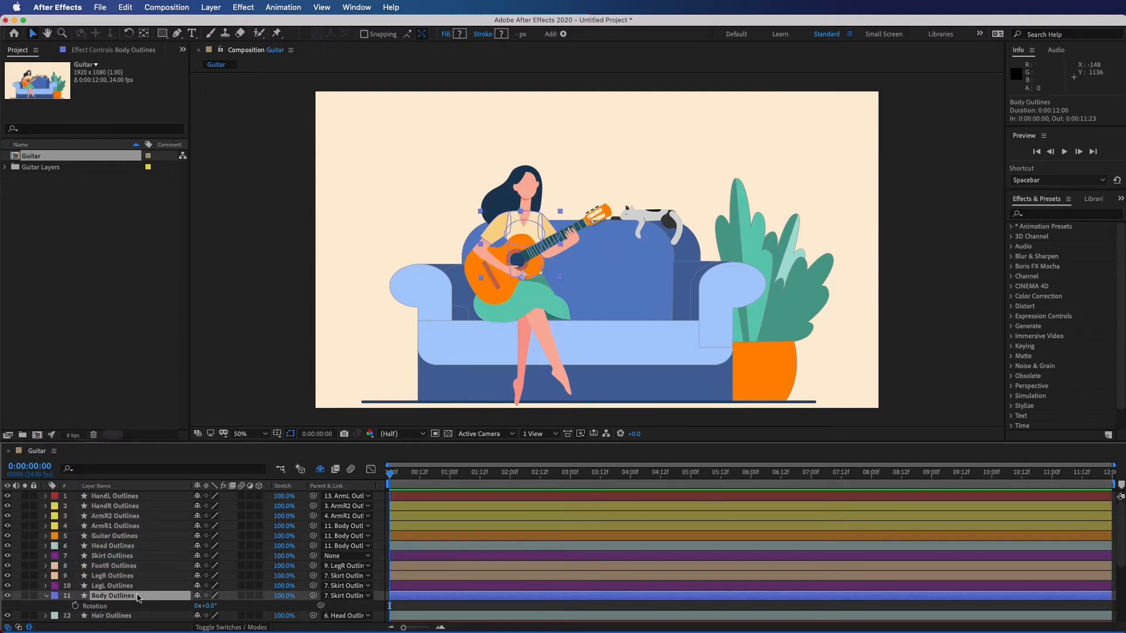
{"action": "scroll", "coordinate": [180, 592], "scroll_direction": "down", "scroll_amount": 3}
{"action": "scroll", "coordinate": [117, 537], "scroll_direction": "down", "scroll_amount": 2}
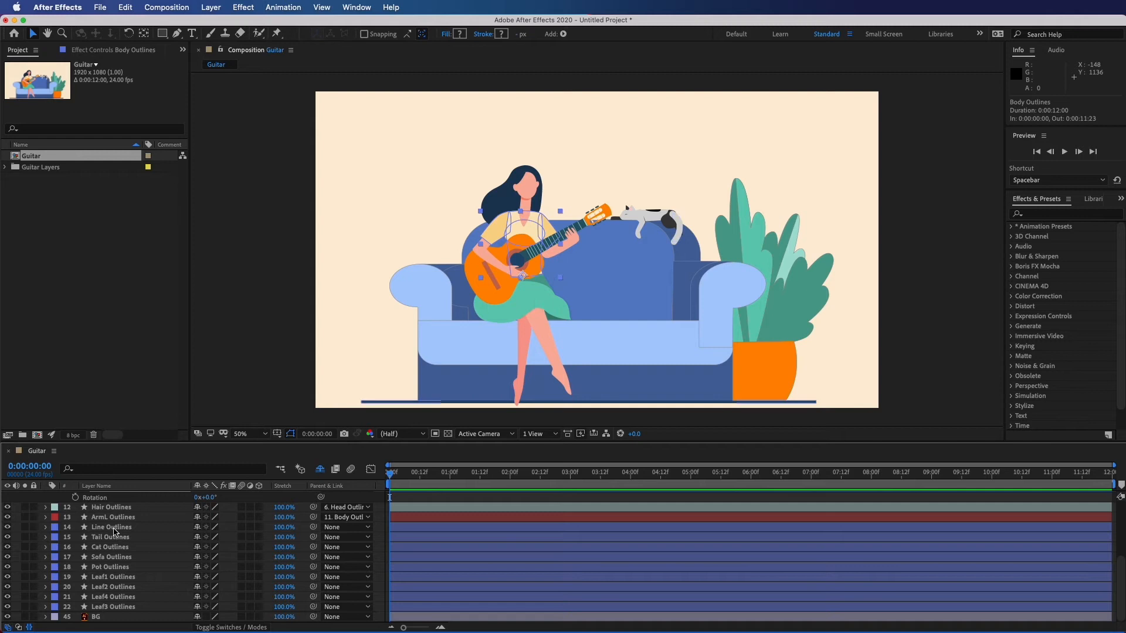
{"action": "left_click", "coordinate": [110, 567]}
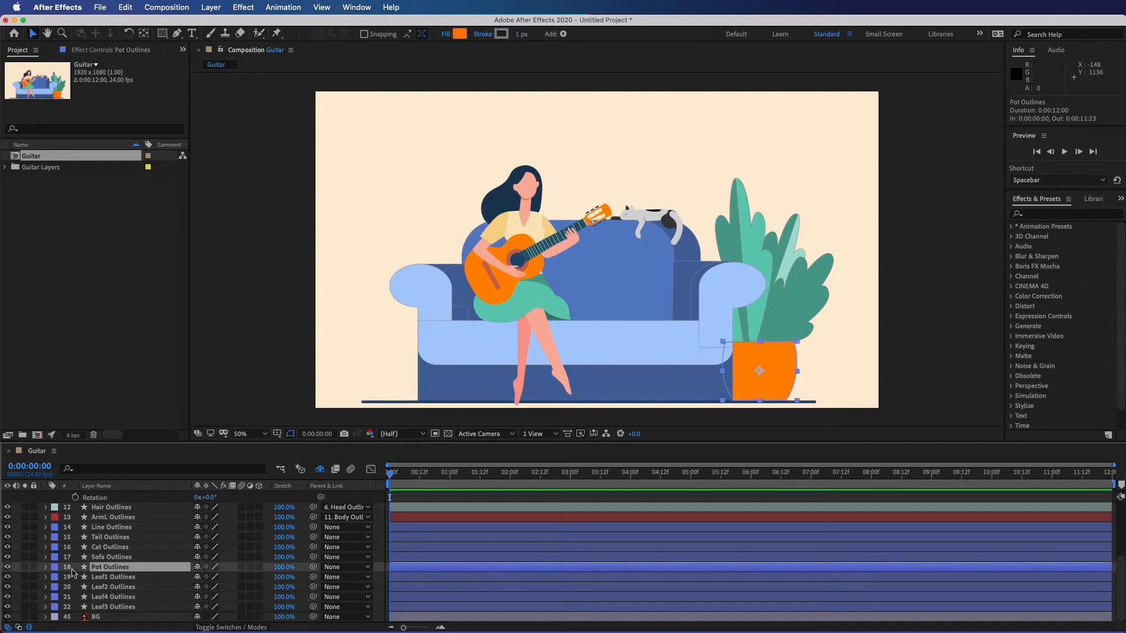
{"action": "left_click", "coordinate": [107, 608], "text": "shift"}
{"action": "left_click", "coordinate": [55, 571]}
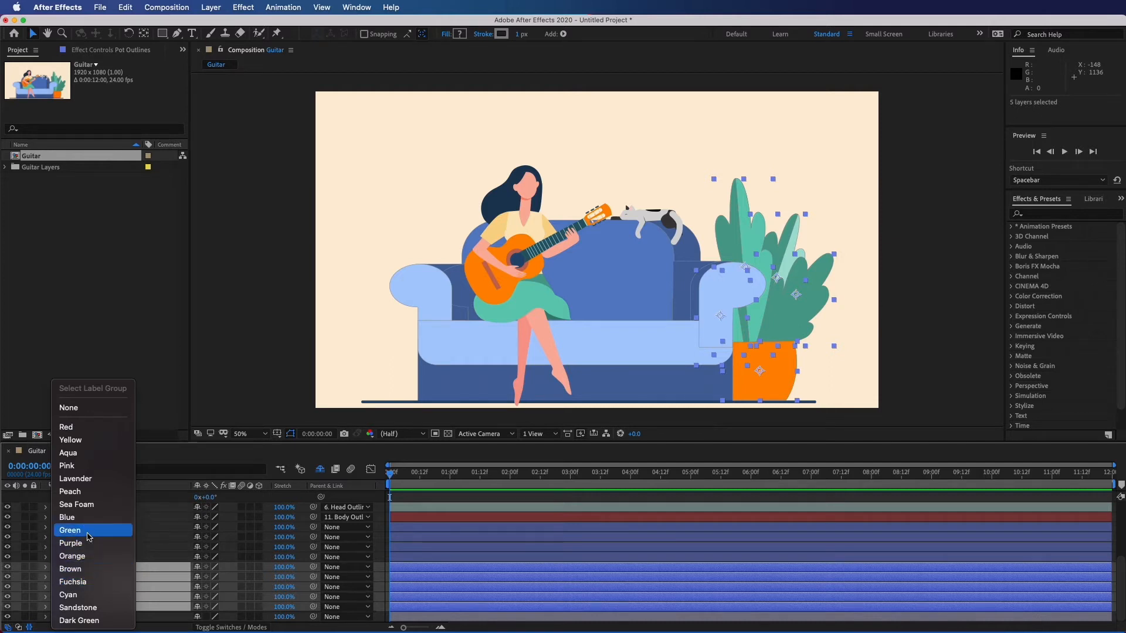
{"action": "left_click", "coordinate": [70, 530]}
{"action": "scroll", "coordinate": [350, 565], "scroll_direction": "up", "scroll_amount": 5}
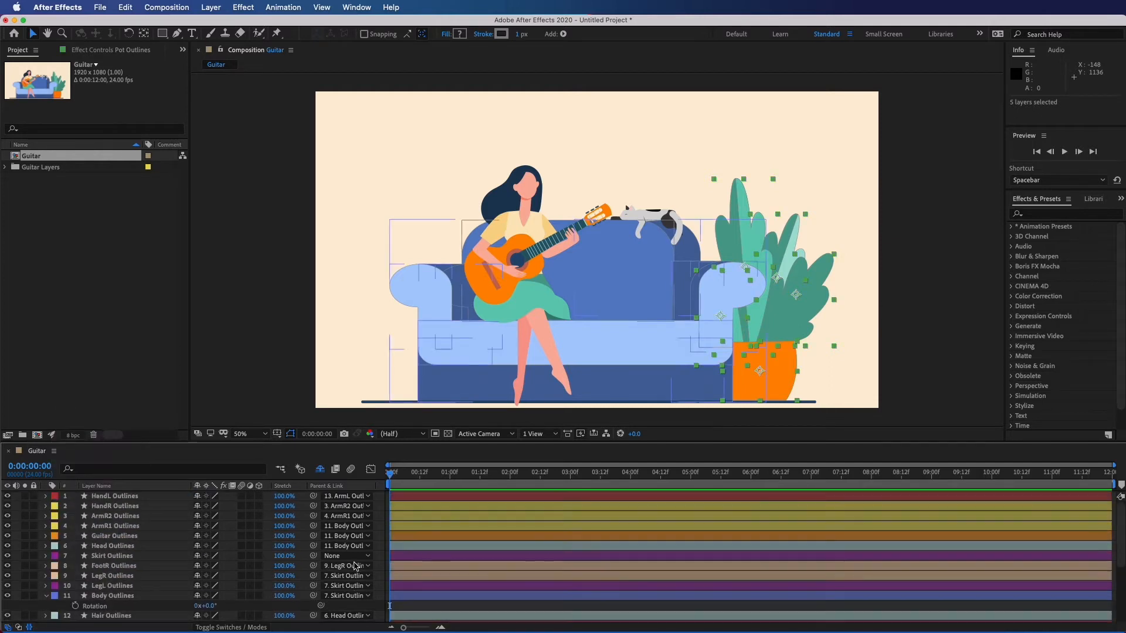
{"action": "left_click", "coordinate": [910, 332]}
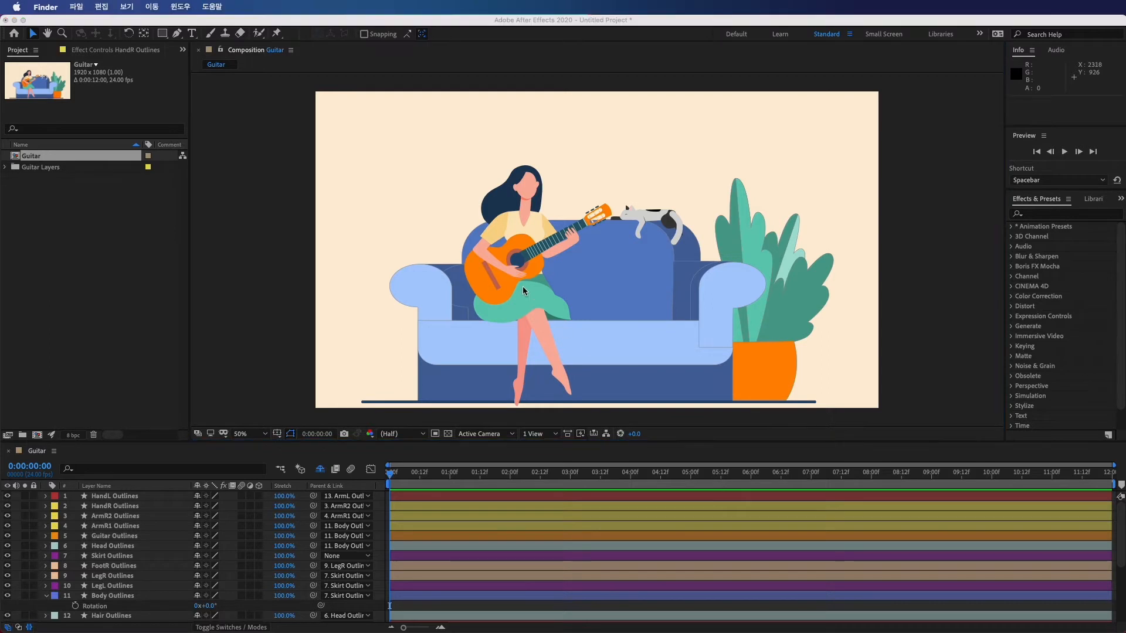
Step: Move the anchor point of ArmR2 Outlines to the elbow of the strumming arm
{"action": "scroll", "coordinate": [522, 286], "scroll_direction": "up", "scroll_amount": 4}
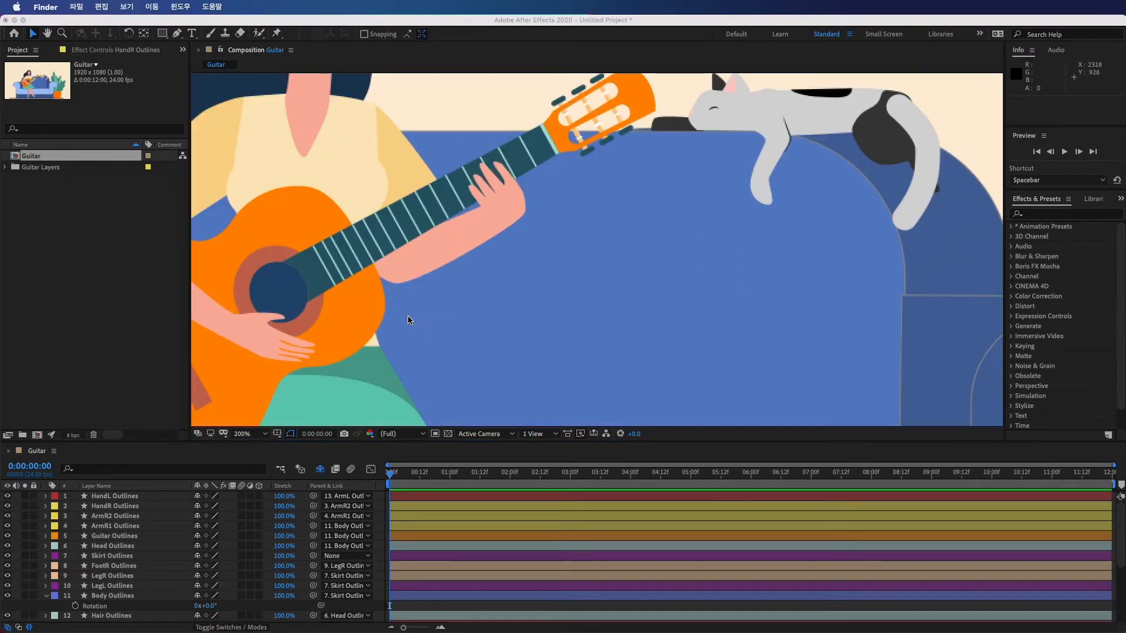
{"action": "left_click", "coordinate": [573, 319]}
{"action": "key", "text": "super+z"}
{"action": "left_click_drag", "start_coordinate": [402, 322], "coordinate": [750, 305]}
{"action": "left_click", "coordinate": [104, 517]}
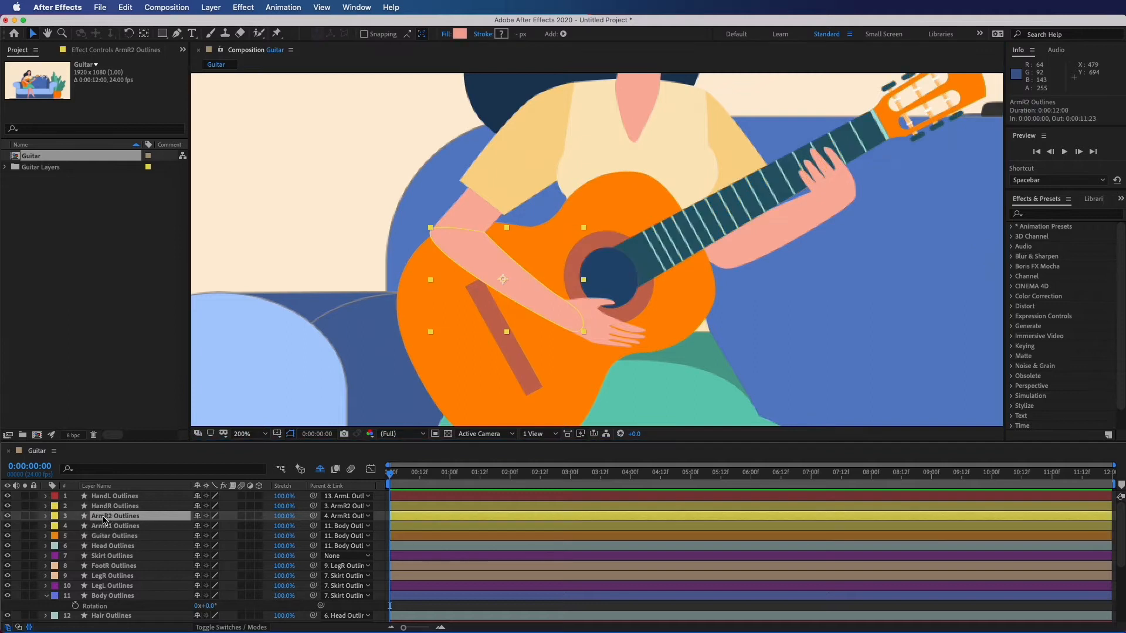
{"action": "key", "text": "y"}
{"action": "left_click_drag", "start_coordinate": [502, 279], "coordinate": [437, 236]}
Step: Move the anchor point of HandR Outlines to the wrist and show the layer's Rotation property
{"action": "left_click", "coordinate": [600, 325]}
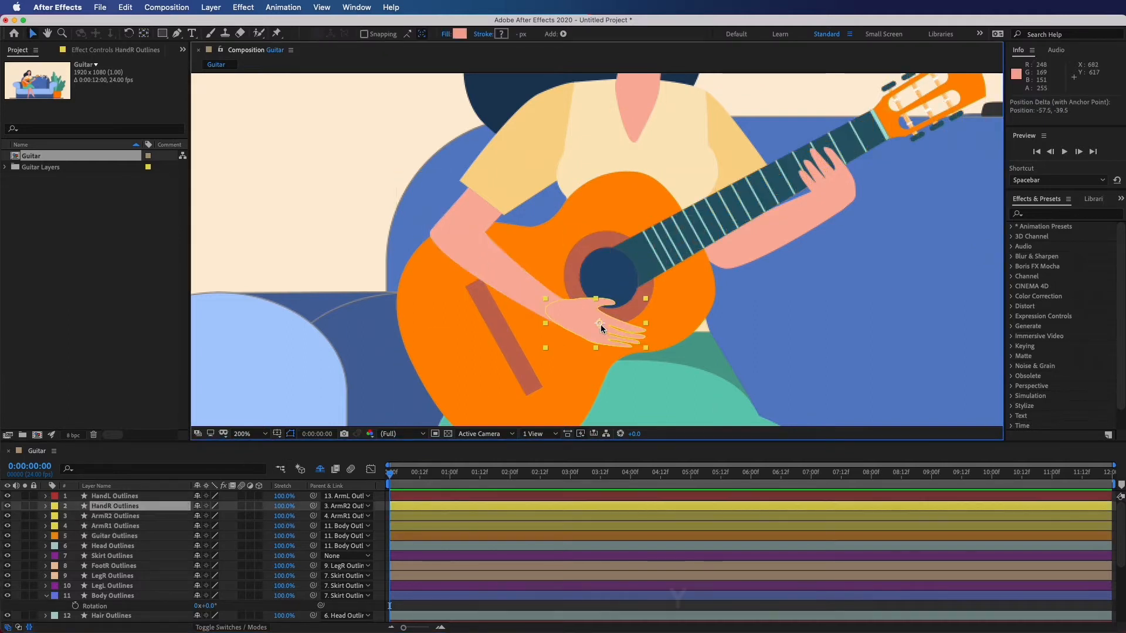
{"action": "left_click_drag", "start_coordinate": [600, 325], "coordinate": [559, 308]}
{"action": "key", "text": "v"}
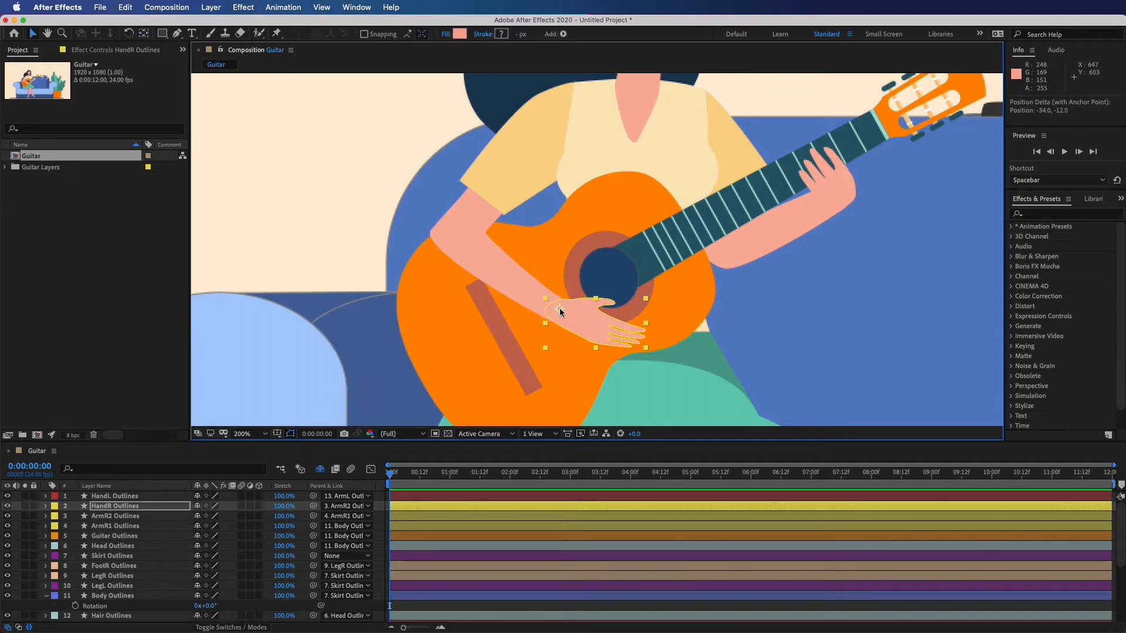
{"action": "key", "text": "r"}
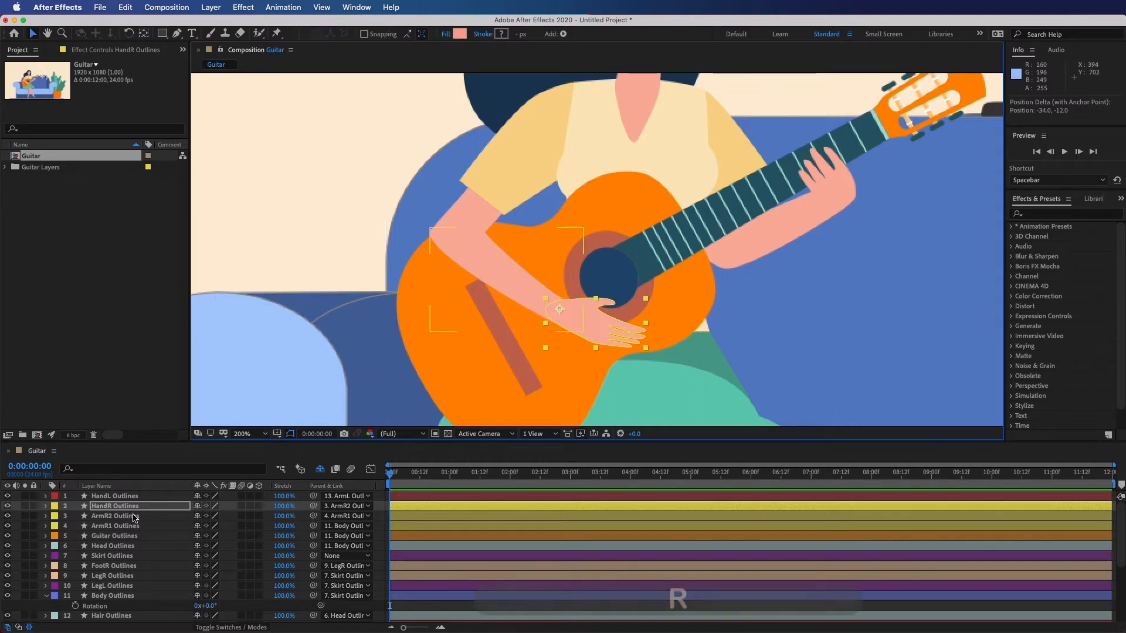
Step: Refine the anchor point of HandR Outlines slightly lower on the wrist, testing the rotation and undoing the test values
{"action": "left_click_drag", "start_coordinate": [210, 518], "coordinate": [203, 520]}
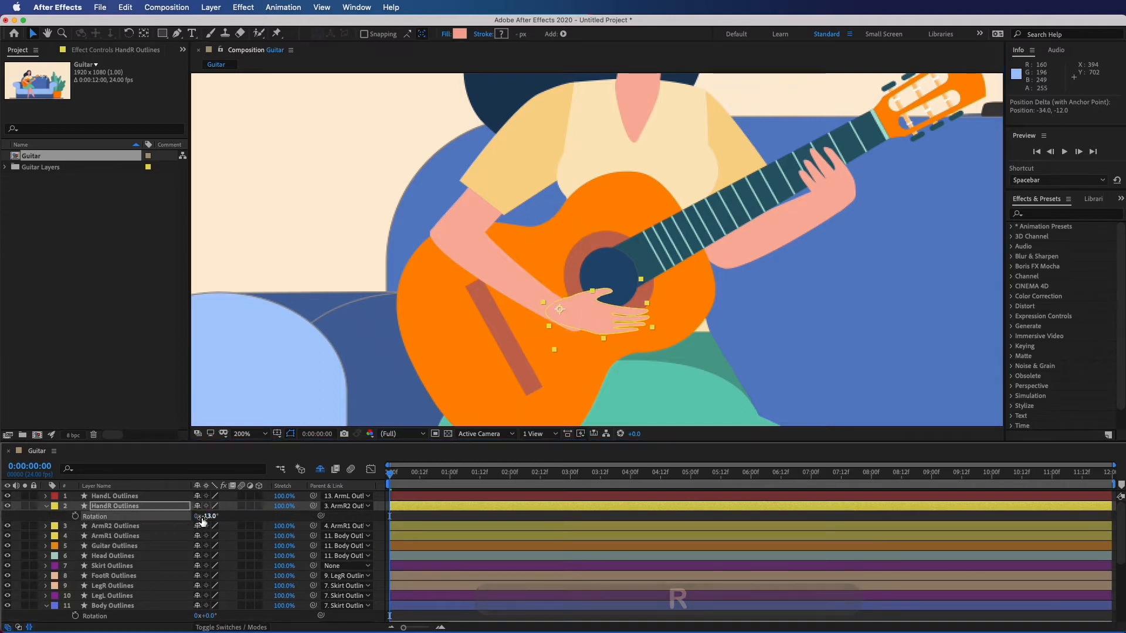
{"action": "key", "text": "super+z"}
{"action": "key", "text": "y"}
{"action": "left_click_drag", "start_coordinate": [559, 308], "coordinate": [564, 317]}
{"action": "key", "text": "v"}
{"action": "left_click_drag", "start_coordinate": [211, 517], "coordinate": [205, 516]}
{"action": "key", "text": "super+z"}
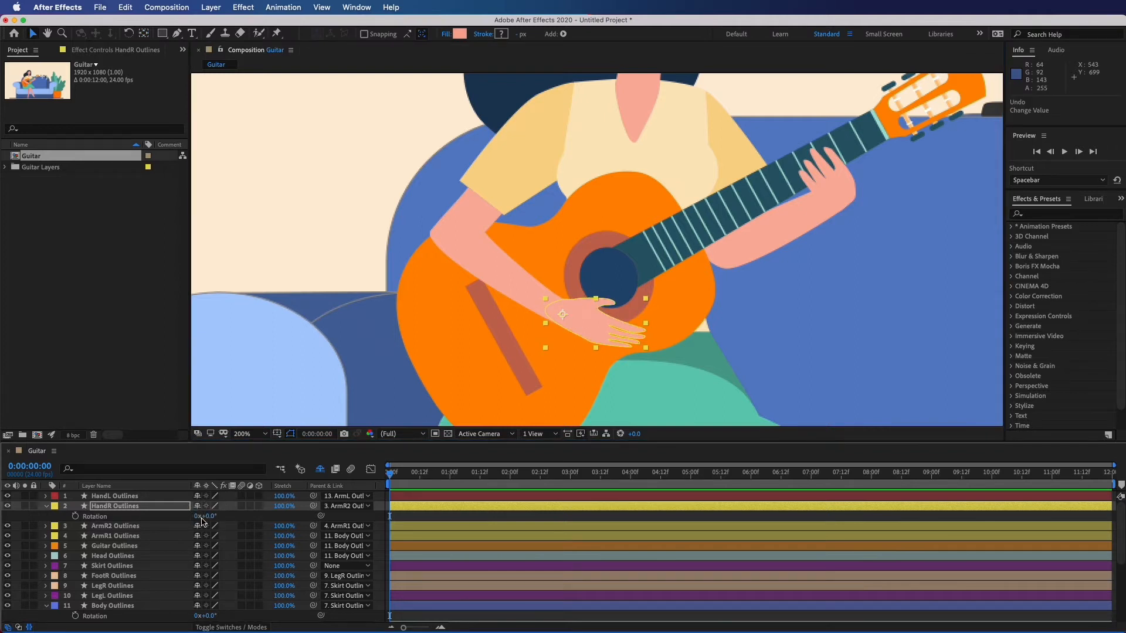
Step: Keyframe the Rotation of ArmR2 Outlines at -11° at 0:00, -32° at frame 12 and back to -11° at 1:00
{"action": "left_click", "coordinate": [111, 526]}
{"action": "key", "text": "r"}
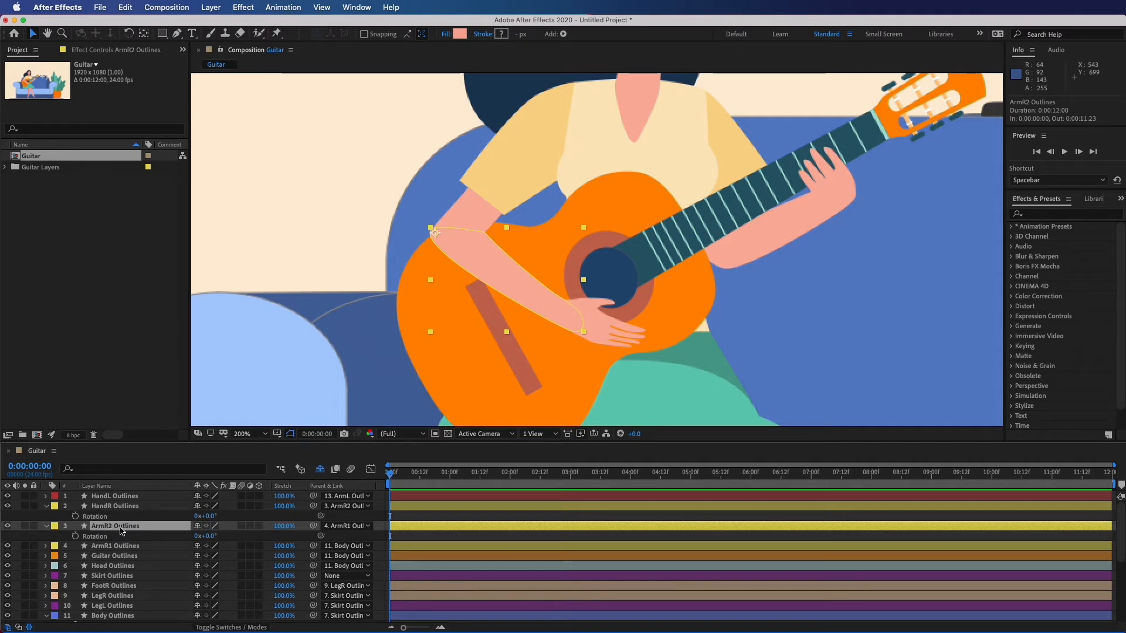
{"action": "left_click", "coordinate": [75, 536]}
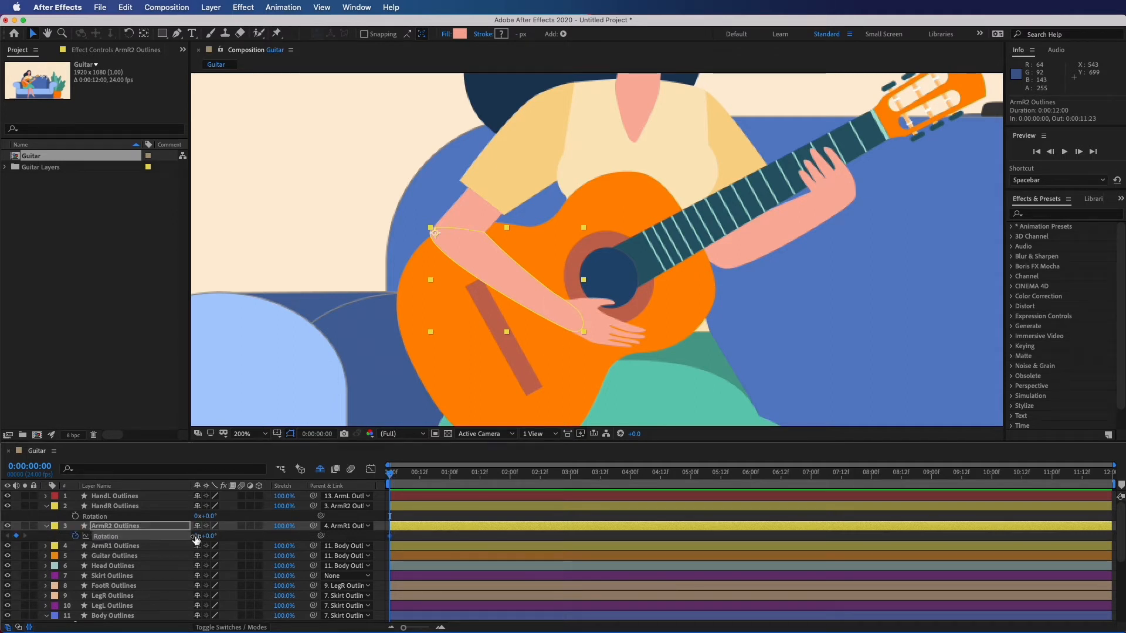
{"action": "left_click_drag", "start_coordinate": [208, 536], "coordinate": [205, 538]}
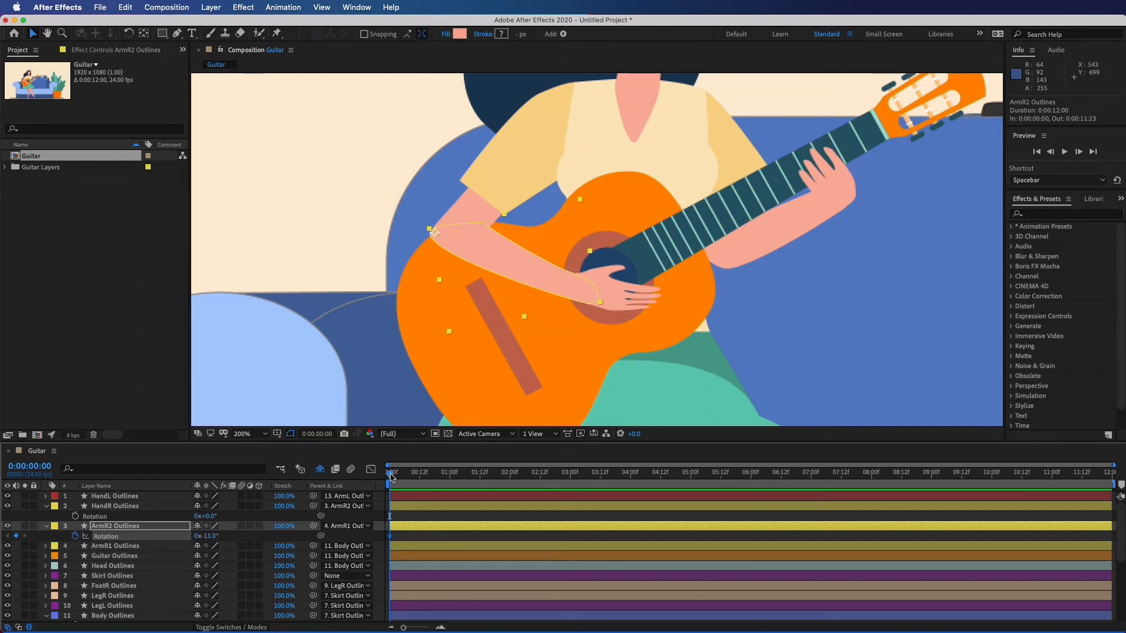
{"action": "left_click_drag", "start_coordinate": [391, 476], "coordinate": [418, 480]}
{"action": "left_click_drag", "start_coordinate": [208, 537], "coordinate": [194, 533]}
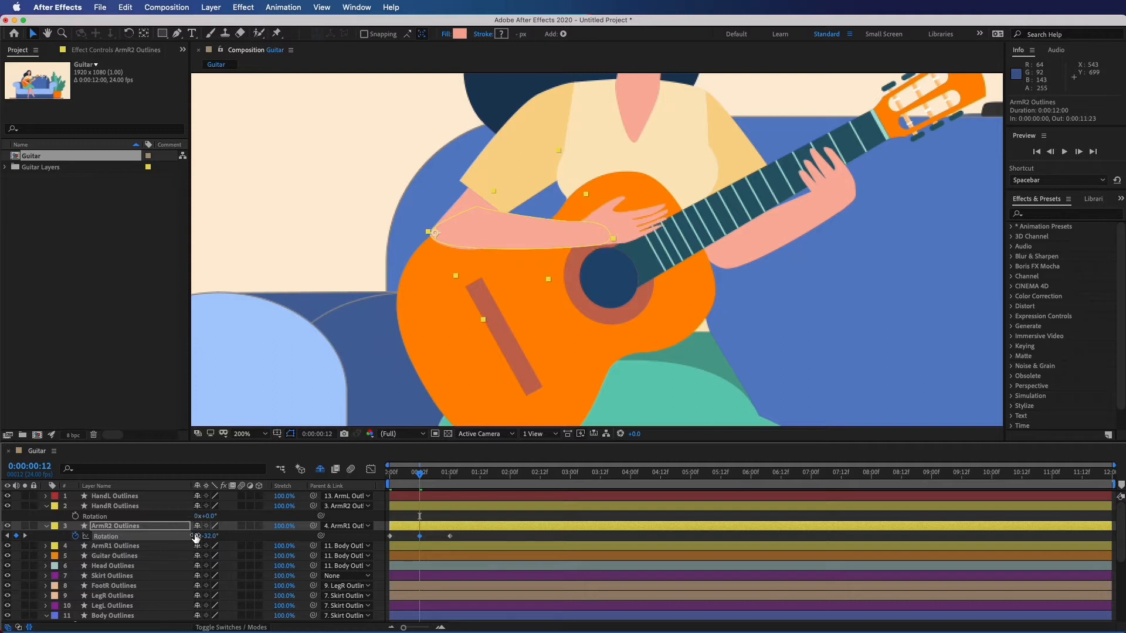
Step: Add the expression loopOut(type = "cycle", numKeyframes = 0) to the Rotation of ArmR2 Outlines
{"action": "left_click_drag", "start_coordinate": [420, 476], "coordinate": [385, 486]}
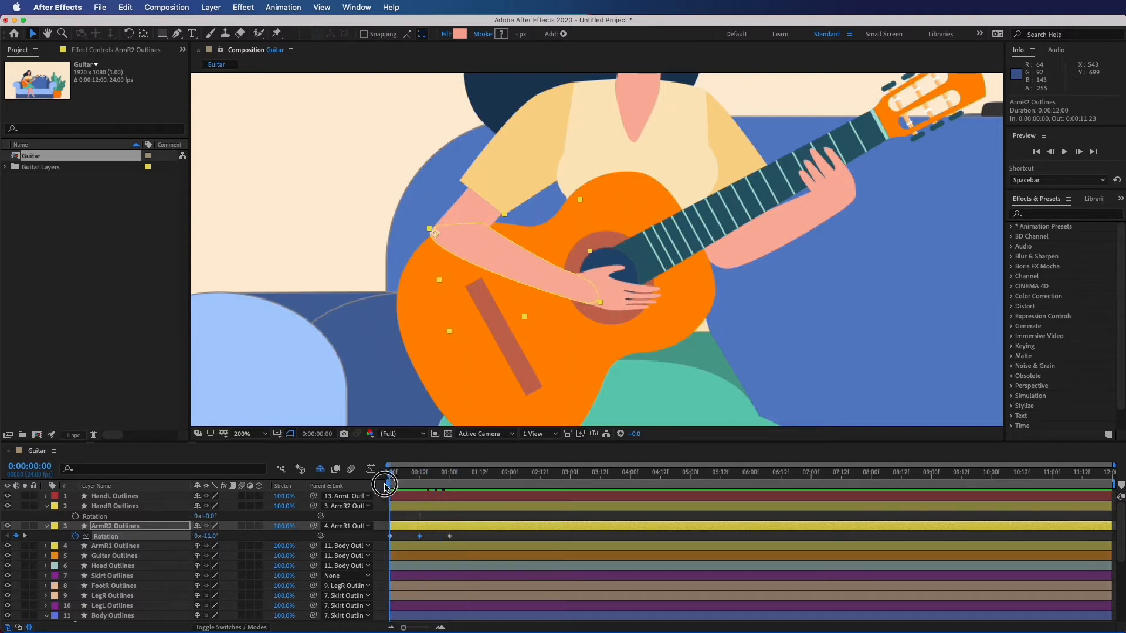
{"action": "left_click", "coordinate": [76, 536], "text": "alt"}
{"action": "left_click", "coordinate": [237, 547]}
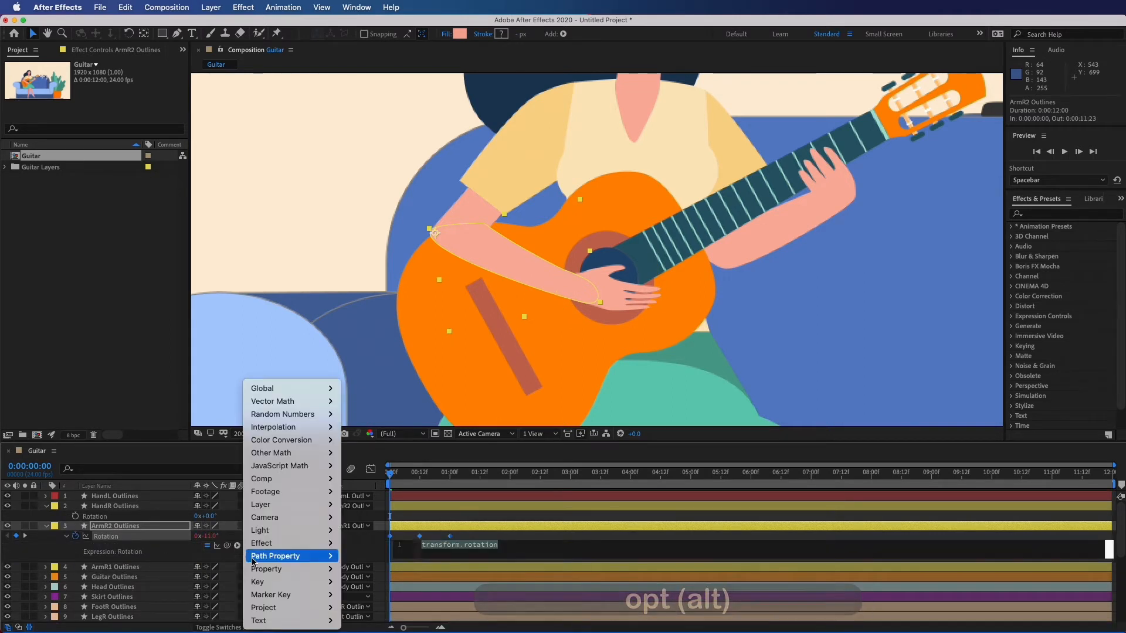
{"action": "mouse_move", "coordinate": [293, 573]}
{"action": "left_click", "coordinate": [374, 478]}
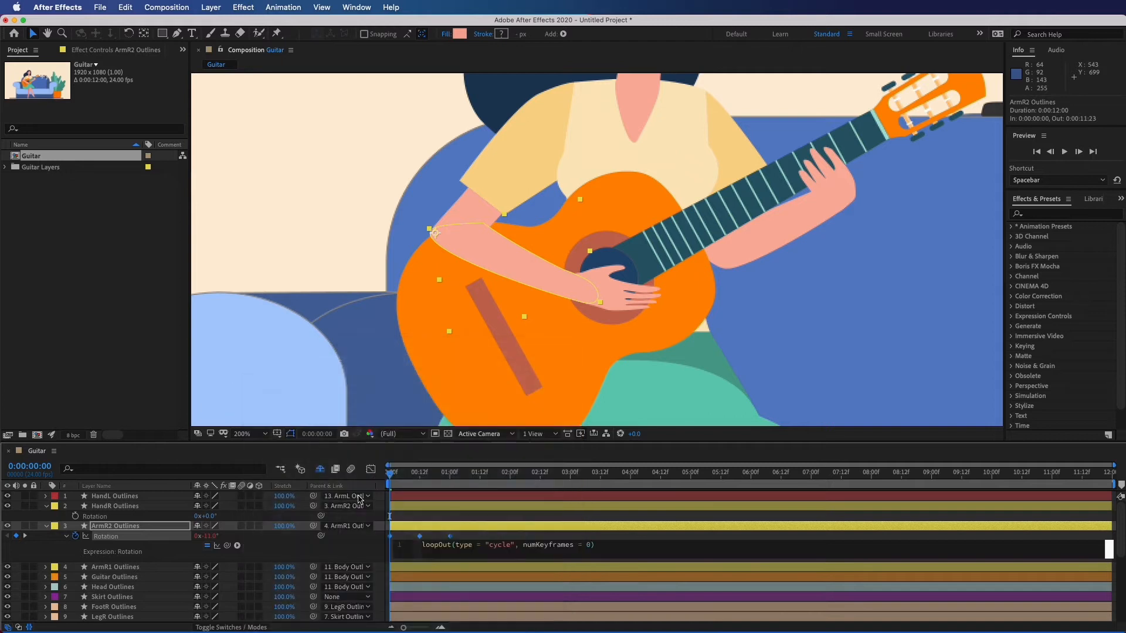
Step: Keyframe the Rotation of HandR Outlines at 21° at 0:00, -12° at frame 12 and 21° at 1:00, and preview the motion
{"action": "left_click", "coordinate": [119, 506]}
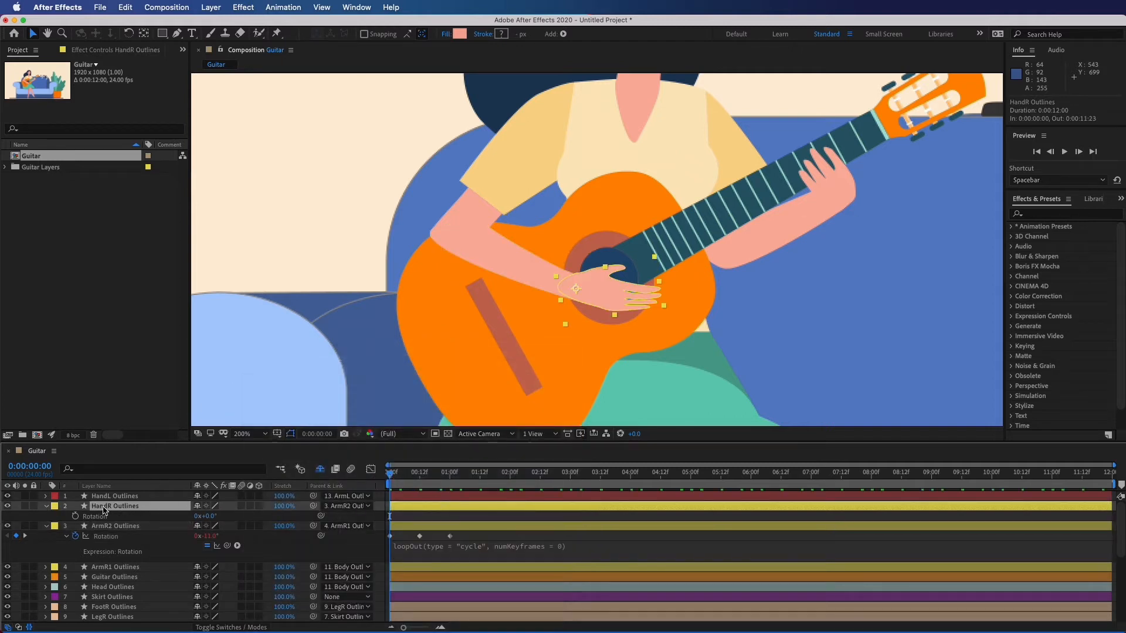
{"action": "left_click", "coordinate": [75, 516]}
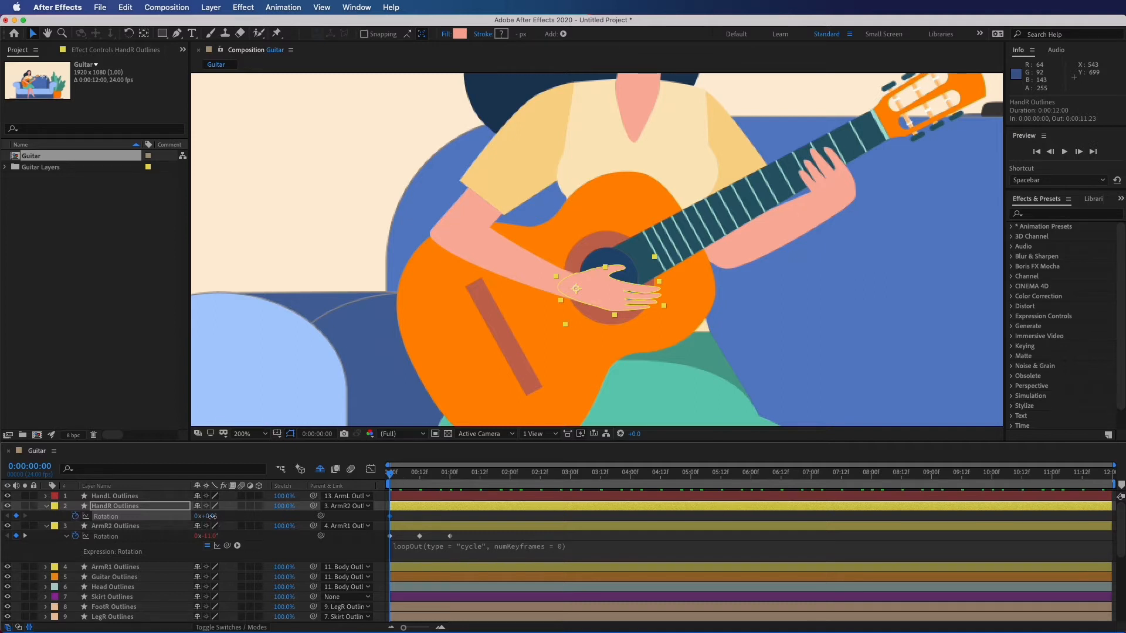
{"action": "left_click_drag", "start_coordinate": [211, 516], "coordinate": [225, 518]}
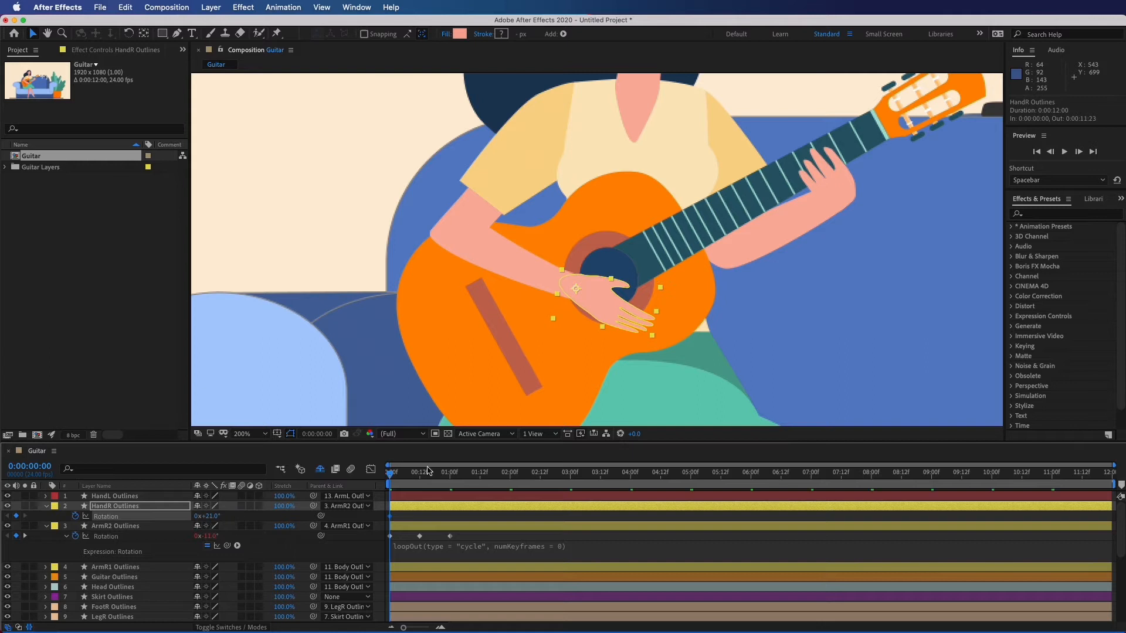
{"action": "left_click_drag", "start_coordinate": [391, 475], "coordinate": [419, 479]}
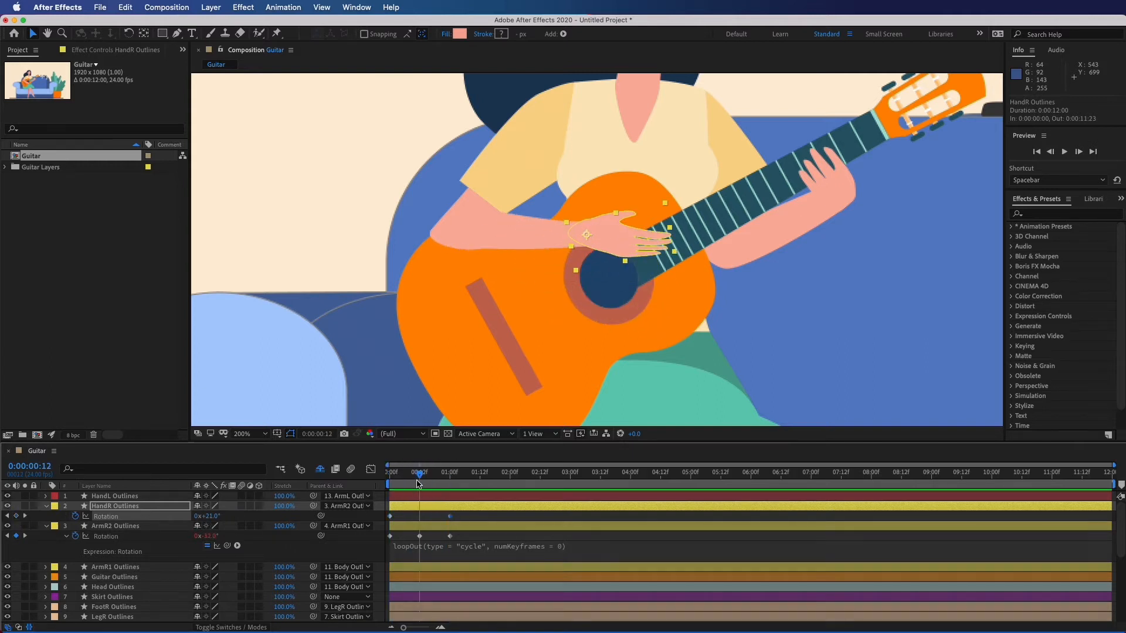
{"action": "left_click_drag", "start_coordinate": [207, 521], "coordinate": [192, 520]}
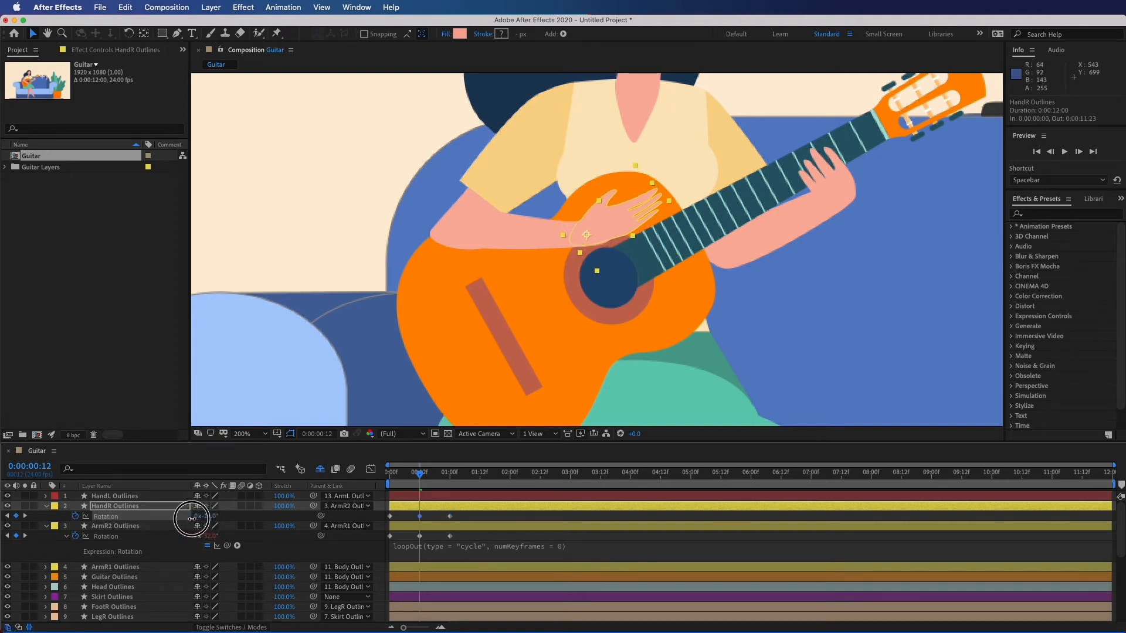
{"action": "left_click", "coordinate": [412, 476]}
{"action": "key", "text": "space"}
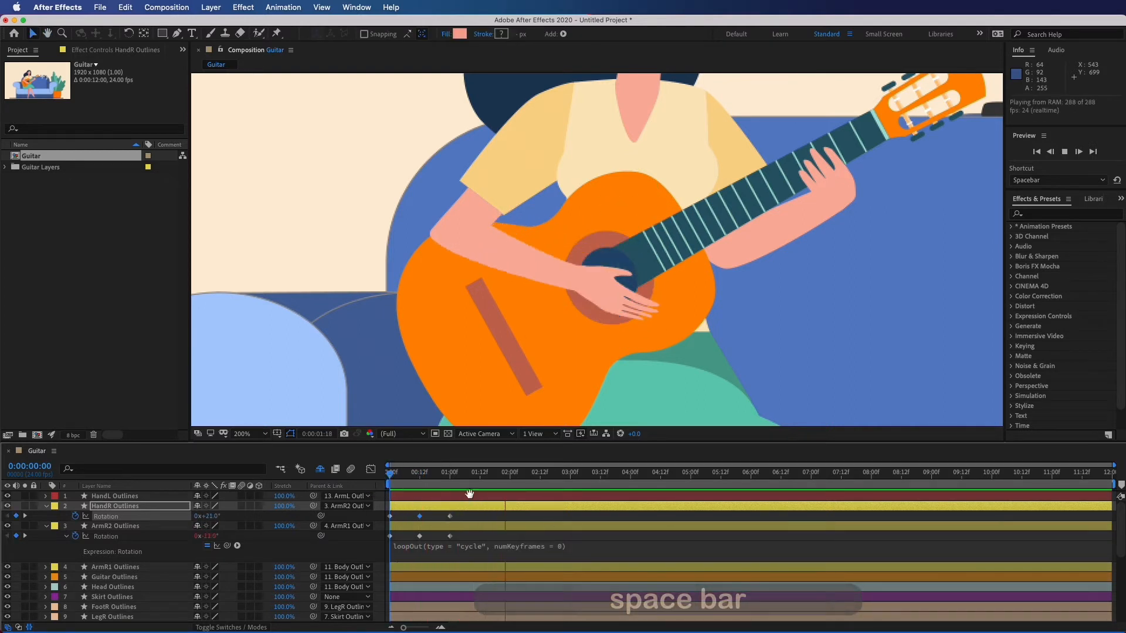
{"action": "left_click_drag", "start_coordinate": [474, 474], "coordinate": [369, 486]}
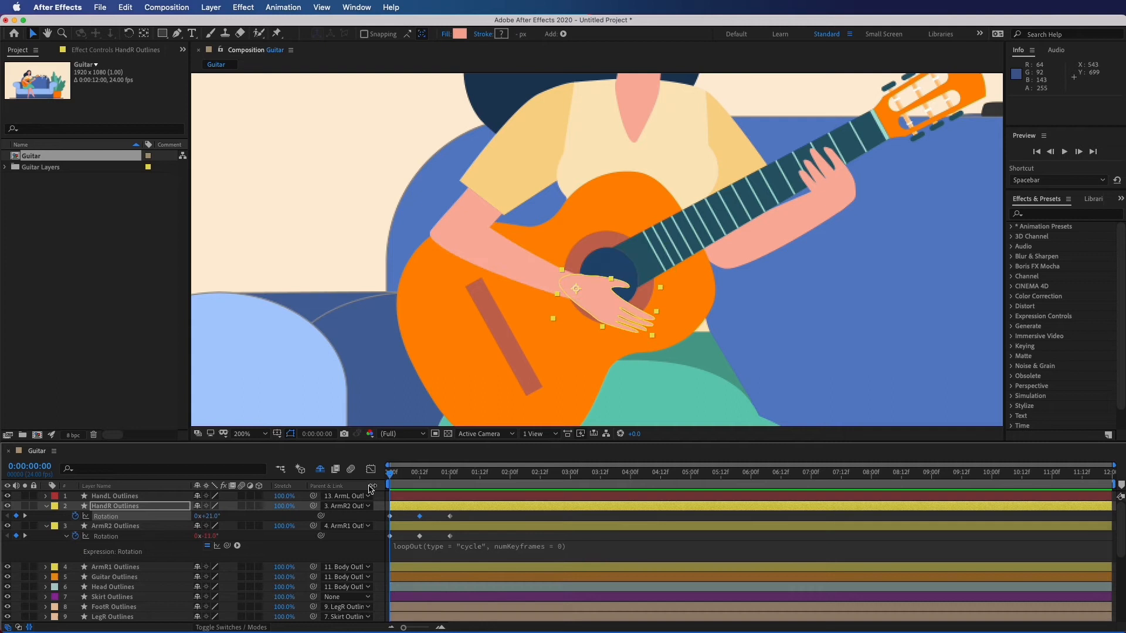
Step: Add the expression loopOut(type = "cycle", numKeyframes = 0) to the Rotation of HandR Outlines and preview the looping hand
{"action": "left_click", "coordinate": [75, 516], "text": "alt"}
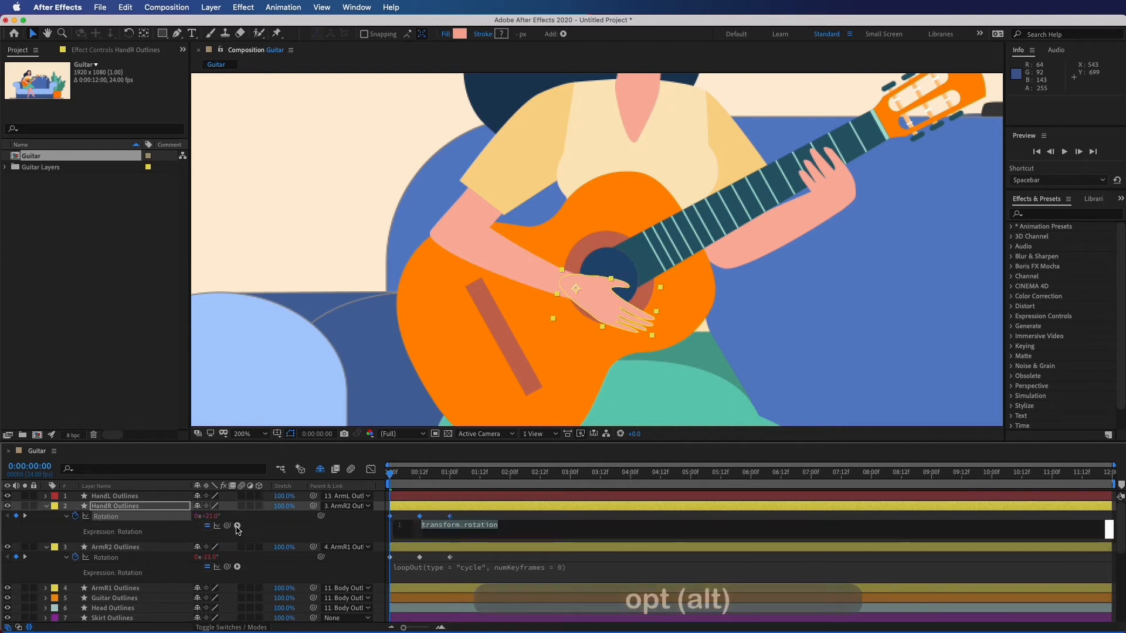
{"action": "left_click", "coordinate": [237, 526]}
{"action": "mouse_move", "coordinate": [266, 569]}
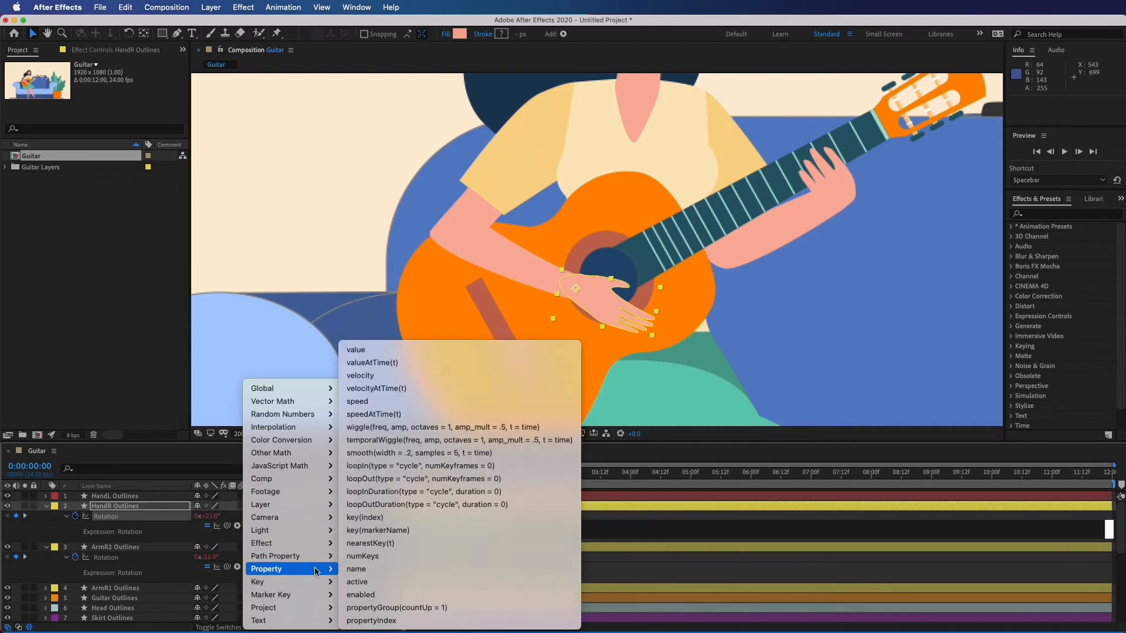
{"action": "left_click", "coordinate": [391, 478]}
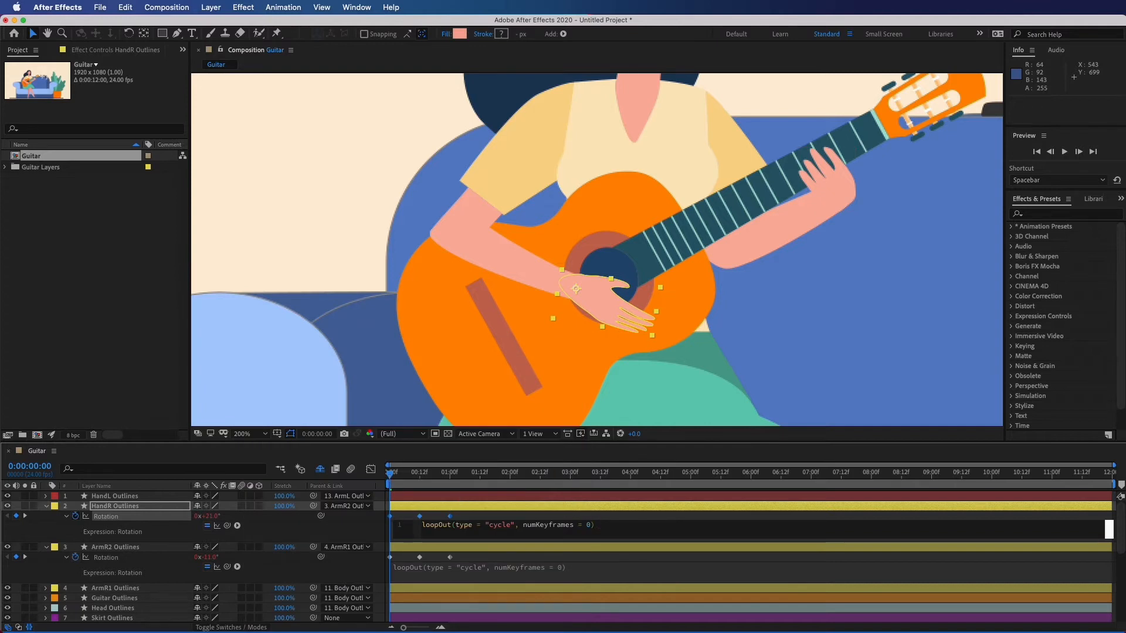
{"action": "left_click", "coordinate": [378, 495]}
{"action": "key", "text": "space"}
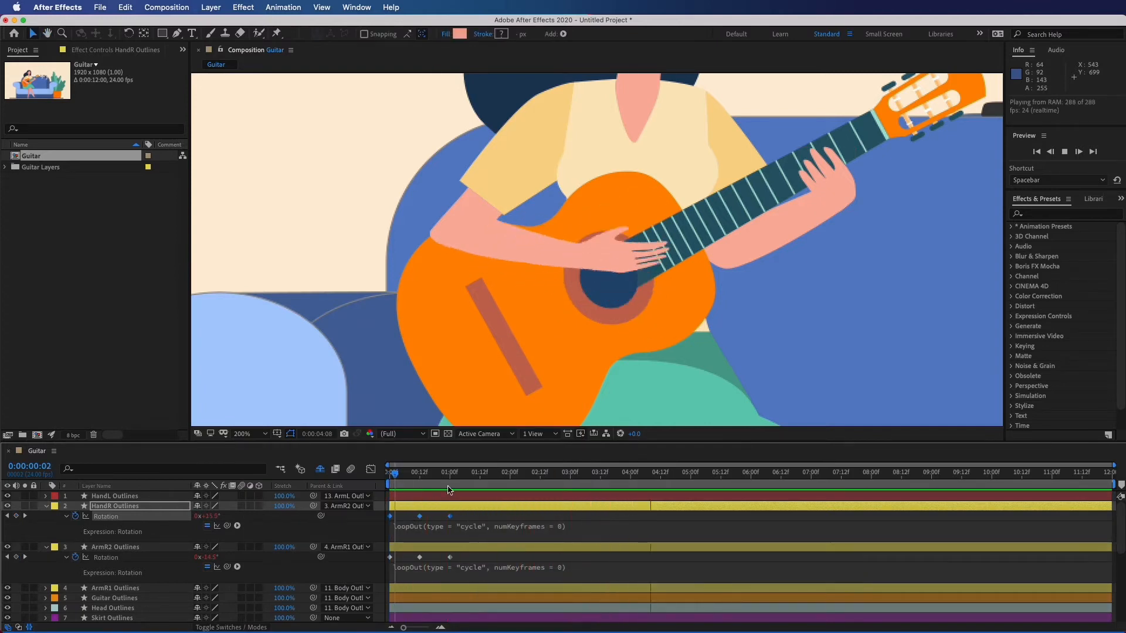
{"action": "left_click", "coordinate": [447, 487]}
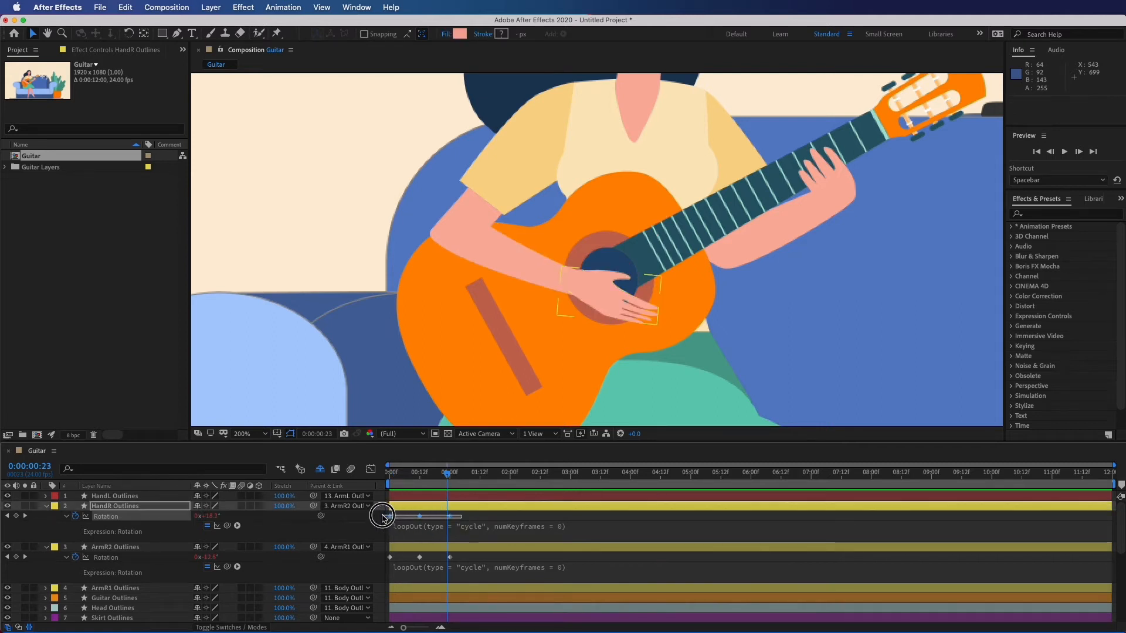
Step: Apply Easy Ease to all three Rotation keyframes of HandR Outlines
{"action": "right_click", "coordinate": [452, 520]}
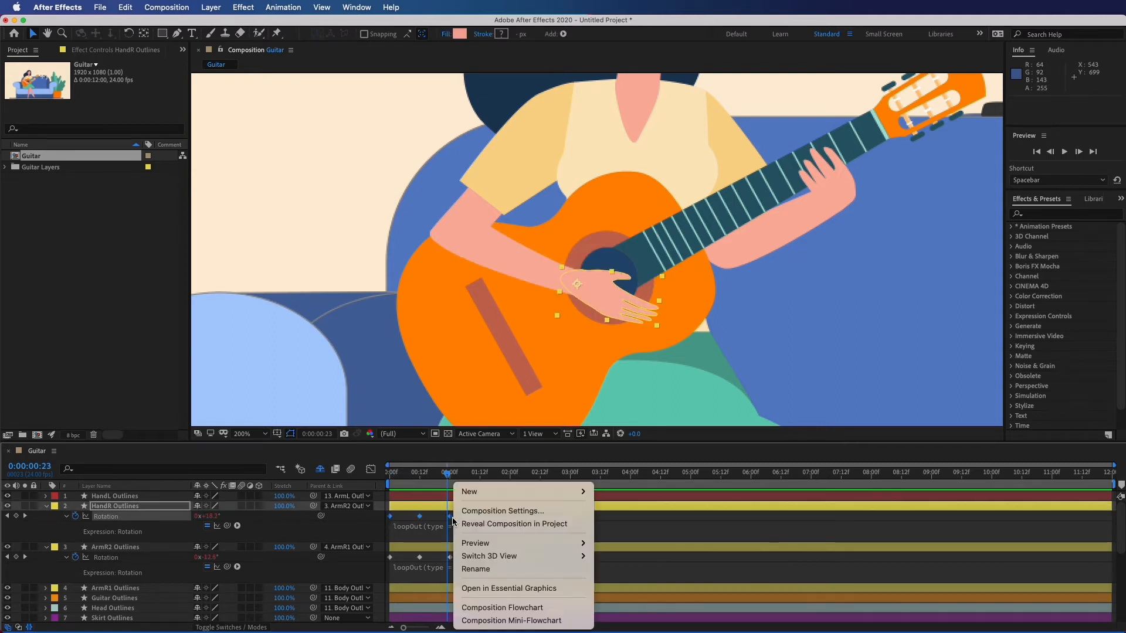
{"action": "right_click", "coordinate": [420, 517]}
{"action": "mouse_move", "coordinate": [486, 621]}
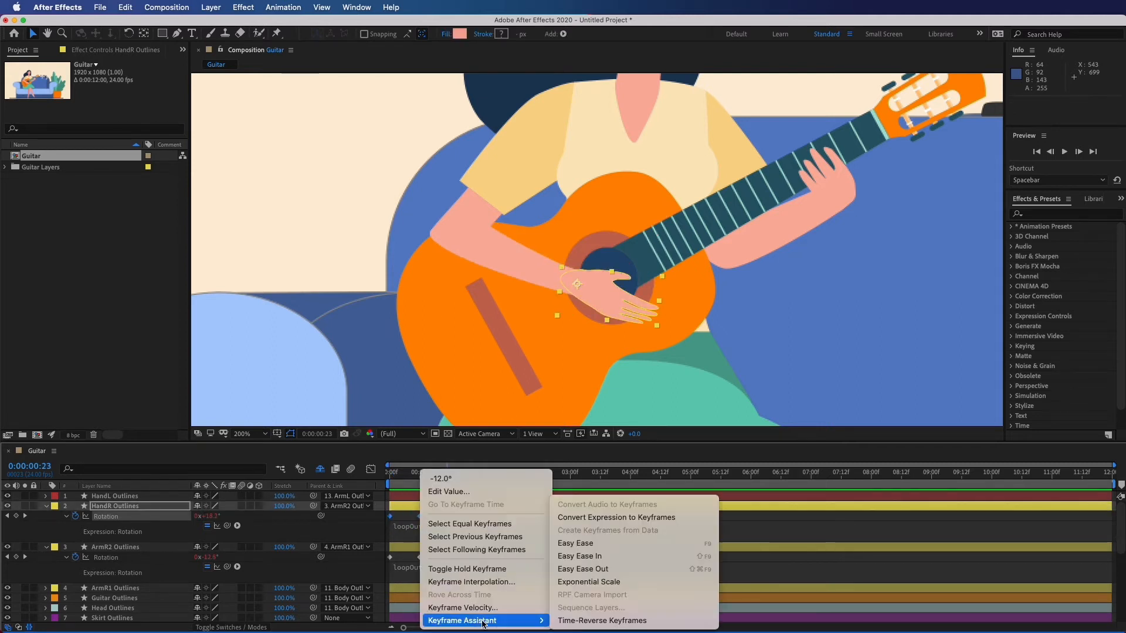
{"action": "left_click", "coordinate": [582, 543]}
Step: Apply Easy Ease to all three Rotation keyframes of ArmR2 Outlines
{"action": "left_click_drag", "start_coordinate": [375, 544], "coordinate": [461, 571]}
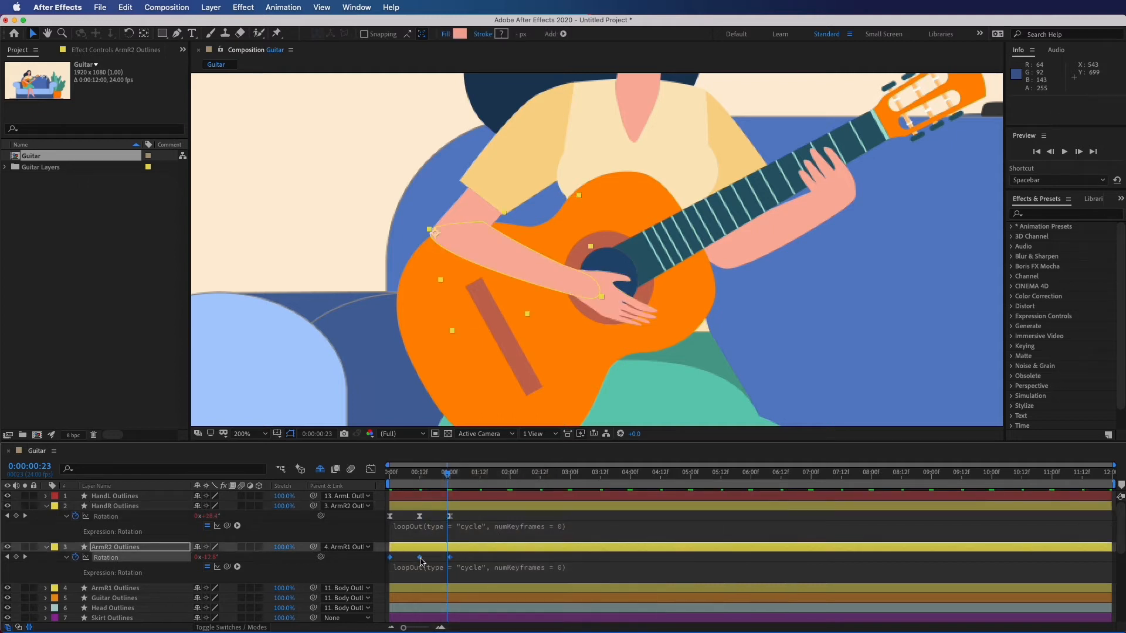
{"action": "right_click", "coordinate": [420, 560]}
{"action": "mouse_move", "coordinate": [486, 620]}
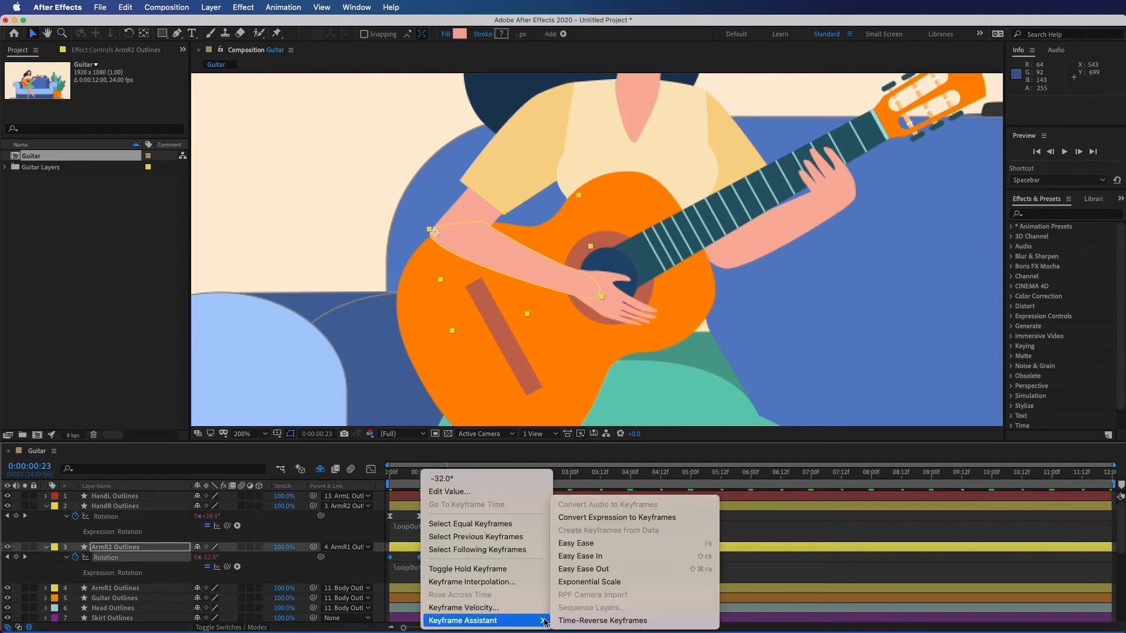
{"action": "left_click", "coordinate": [578, 545]}
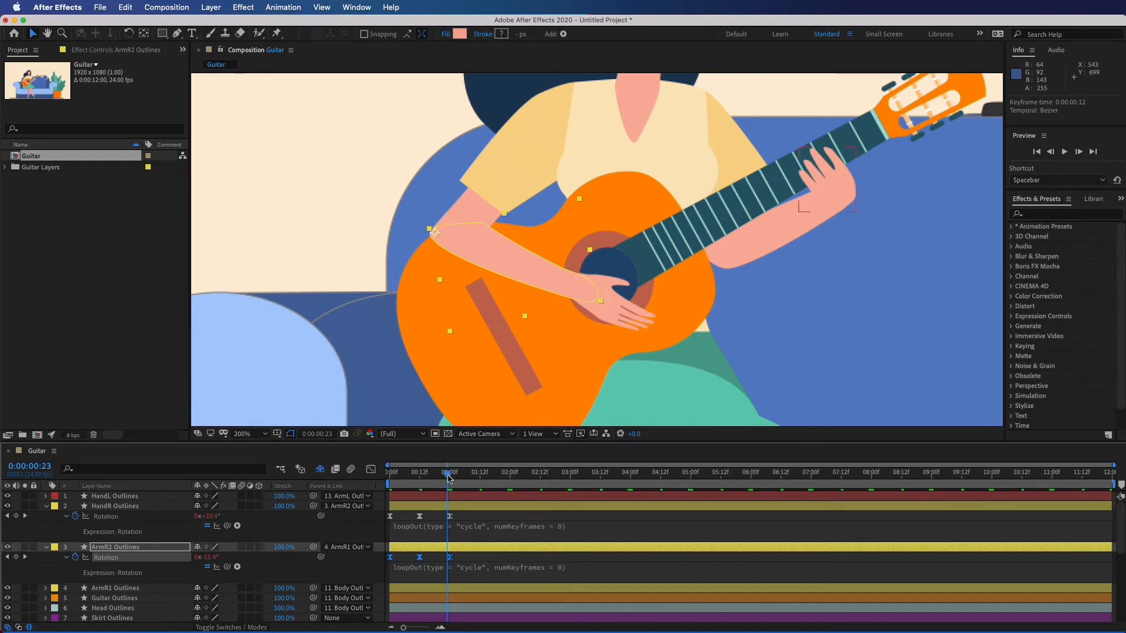
Step: Shift the Rotation keyframes of ArmR2 Outlines earlier together so the last one sits at frame 16, and preview the strumming
{"action": "left_click_drag", "start_coordinate": [449, 478], "coordinate": [431, 475]}
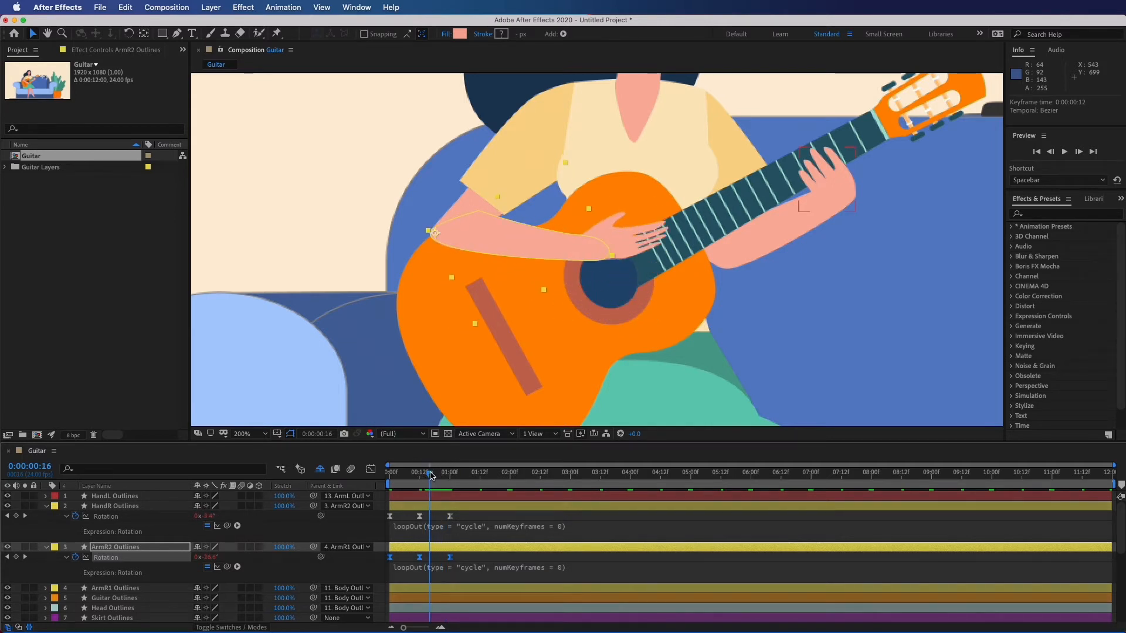
{"action": "left_click", "coordinate": [450, 557]}
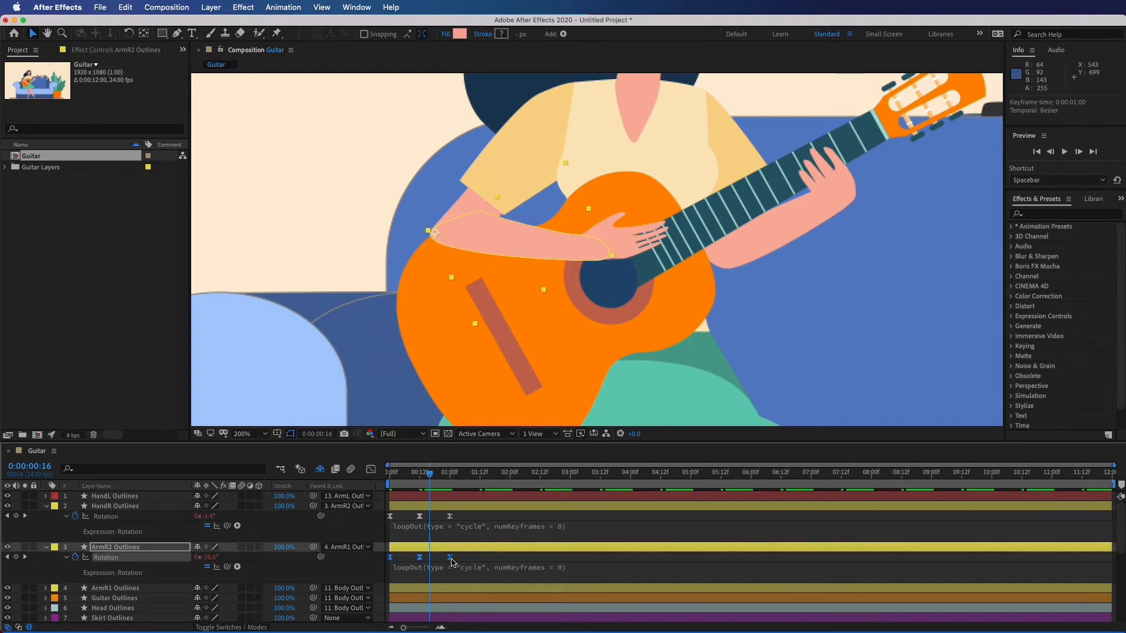
{"action": "left_click_drag", "start_coordinate": [451, 562], "coordinate": [431, 564]}
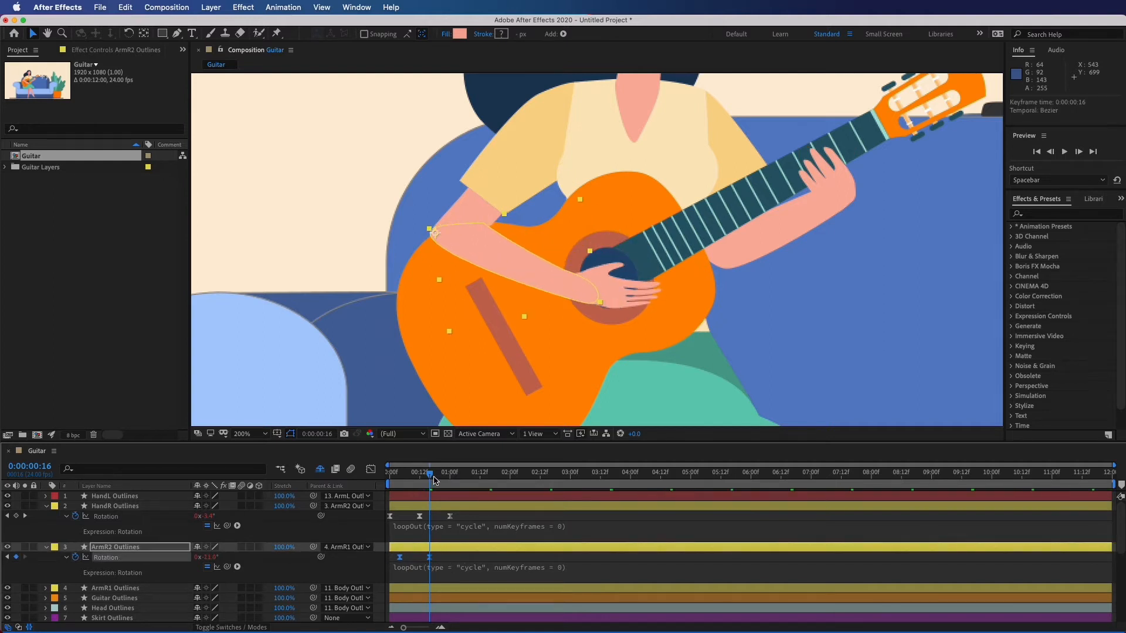
{"action": "left_click_drag", "start_coordinate": [434, 479], "coordinate": [388, 476]}
{"action": "left_click", "coordinate": [355, 371]}
{"action": "key", "text": "space"}
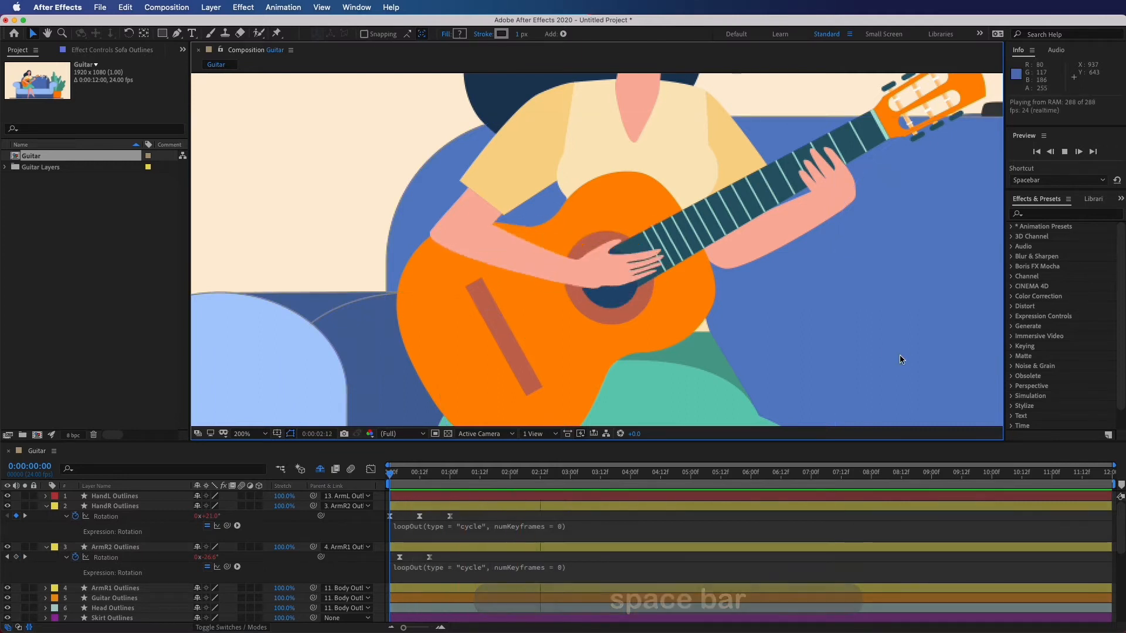
{"action": "left_click", "coordinate": [629, 515]}
{"action": "left_click", "coordinate": [586, 474]}
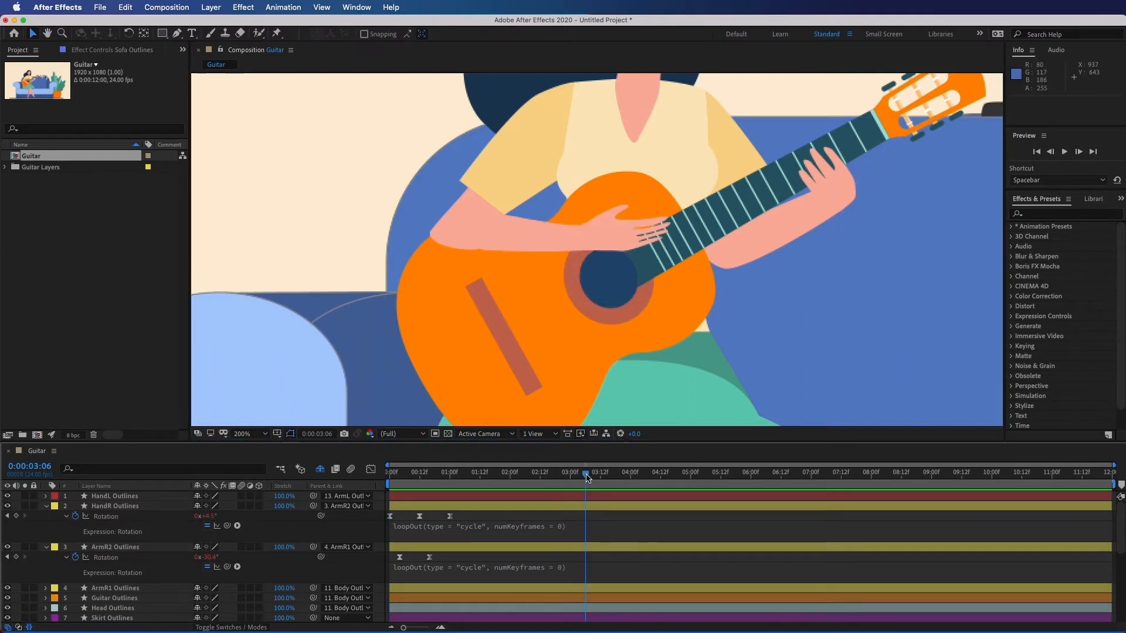
{"action": "left_click_drag", "start_coordinate": [585, 474], "coordinate": [368, 463]}
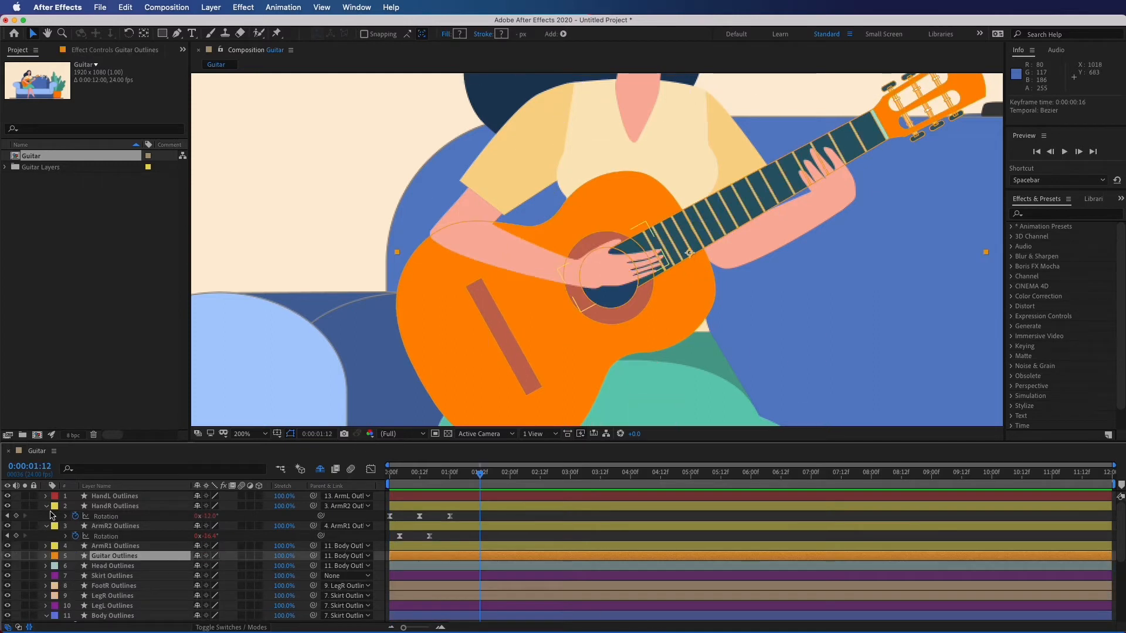
Step: Reveal Position and Rotation of HandL Outlines and, at frame 0, move its anchor point down to the wrist
{"action": "left_click", "coordinate": [95, 498]}
{"action": "key", "text": "p"}
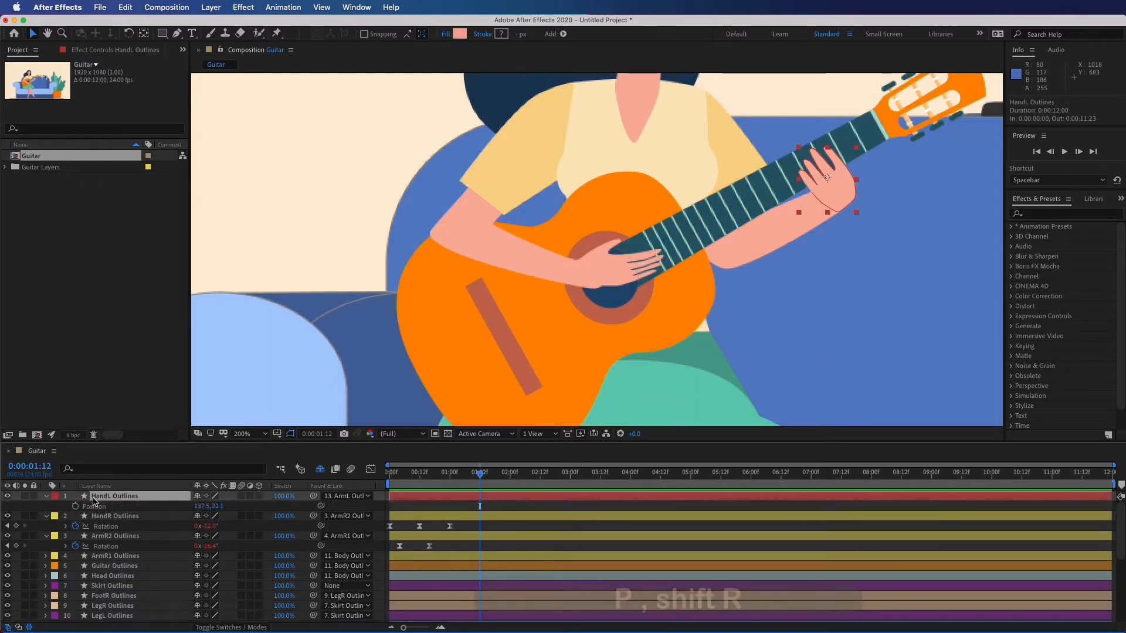
{"action": "key", "text": "shift+r"}
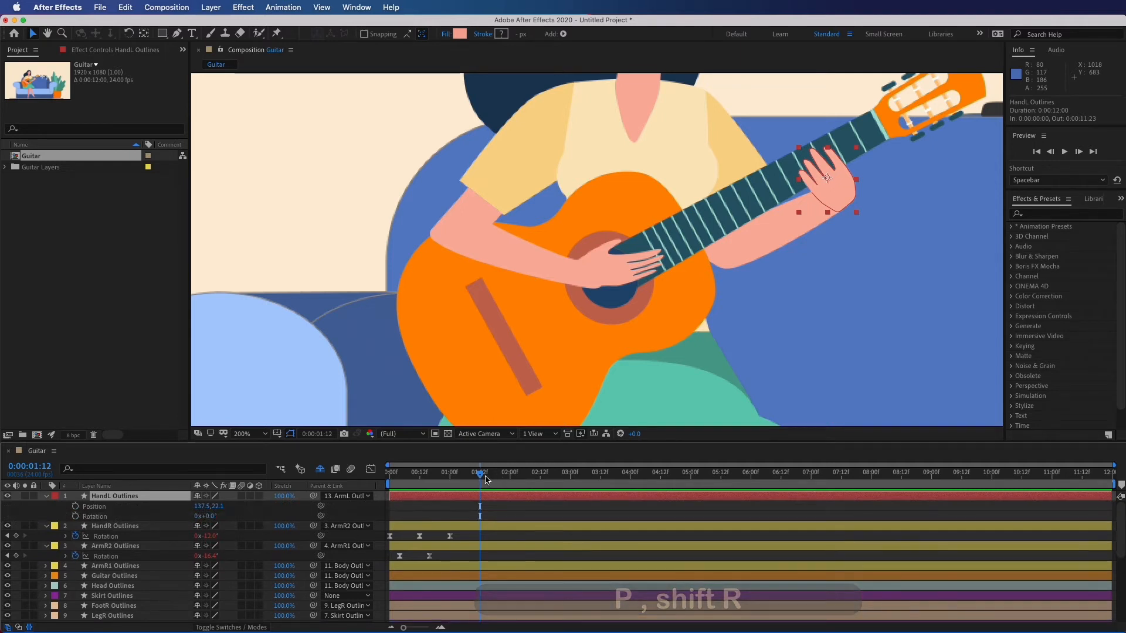
{"action": "left_click", "coordinate": [389, 472]}
{"action": "key", "text": "y"}
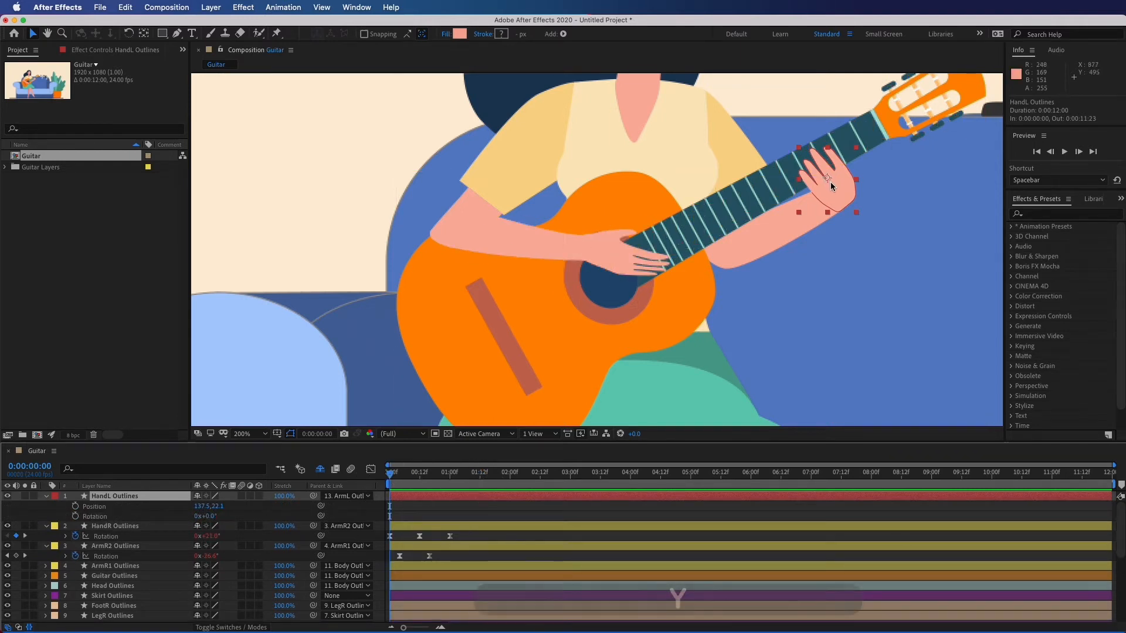
{"action": "left_click_drag", "start_coordinate": [827, 181], "coordinate": [844, 206]}
{"action": "key", "text": "v"}
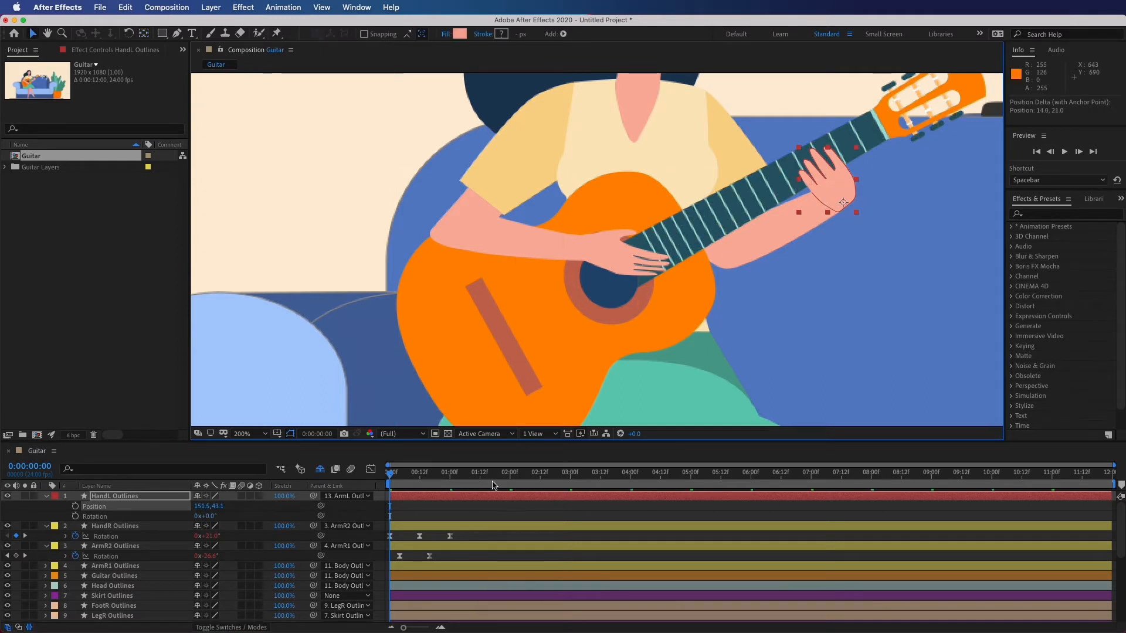
Step: Add Position and Rotation keyframes to HandL Outlines at 0, 2 and 4 seconds, keeping the same pose
{"action": "left_click", "coordinate": [75, 506]}
{"action": "left_click", "coordinate": [75, 515]}
{"action": "left_click_drag", "start_coordinate": [391, 476], "coordinate": [520, 492]}
{"action": "left_click", "coordinate": [16, 506]}
{"action": "left_click", "coordinate": [15, 516]}
{"action": "left_click", "coordinate": [16, 506]}
{"action": "left_click", "coordinate": [16, 515]}
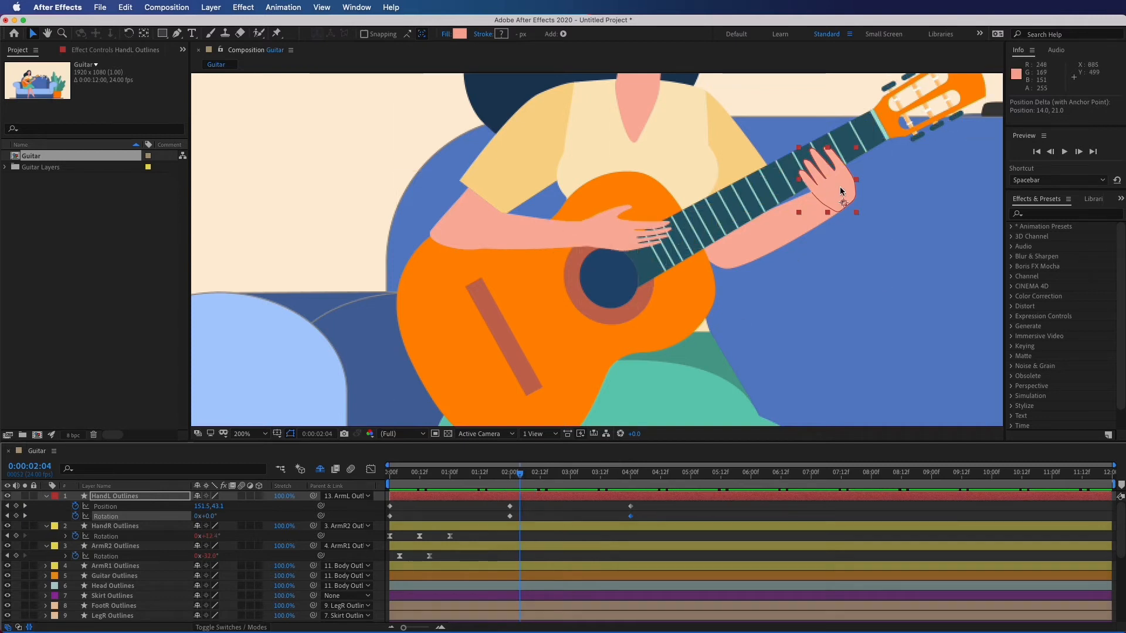
Step: At 0:00:02:04, move HandL Outlines up the guitar neck to Position 161.5, 36.6 and set its Rotation to 20°
{"action": "left_click_drag", "start_coordinate": [841, 191], "coordinate": [851, 178]}
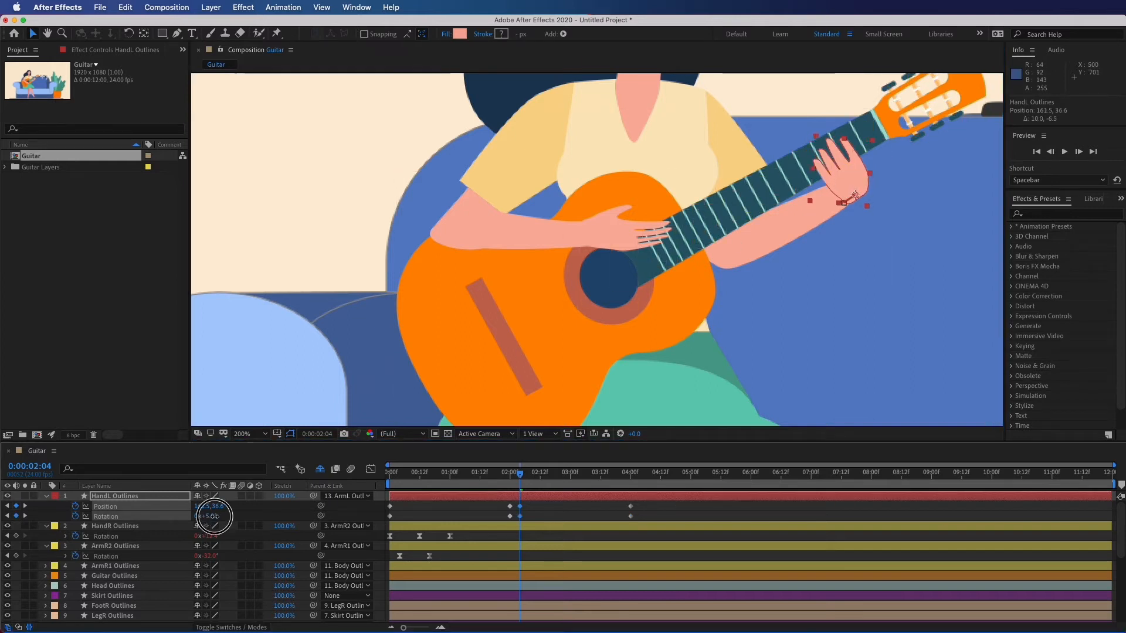
{"action": "left_click_drag", "start_coordinate": [209, 516], "coordinate": [222, 515]}
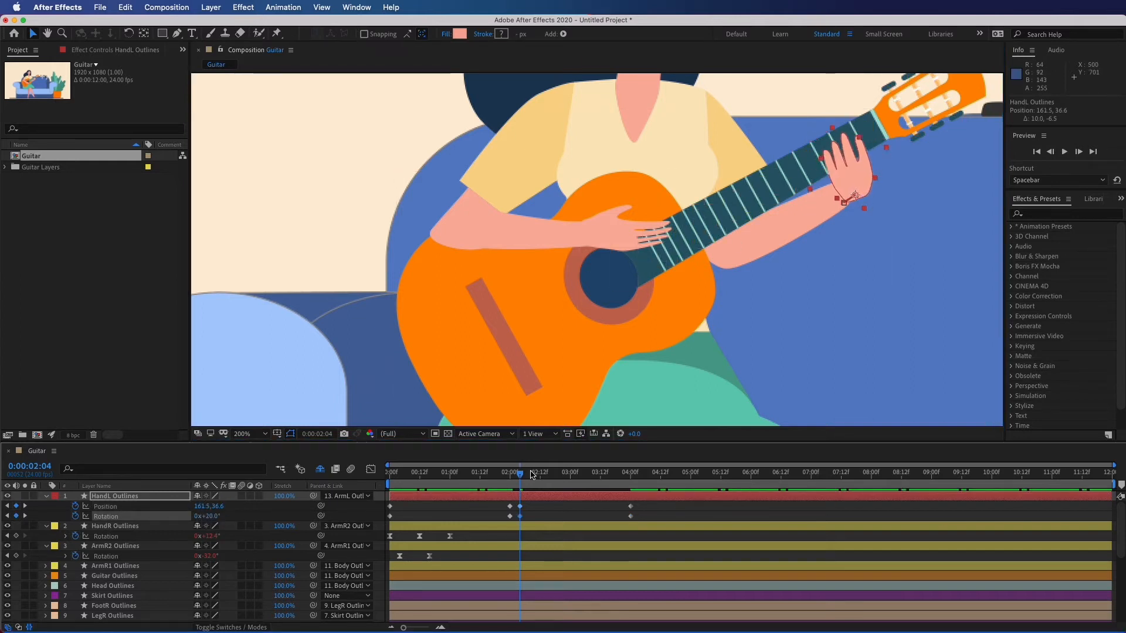
Step: Copy the Position and Rotation keyframes of HandL Outlines from 0:00:02:04 to 0:00:03:19 and preview the hand's slide
{"action": "left_click_drag", "start_coordinate": [520, 473], "coordinate": [617, 473]}
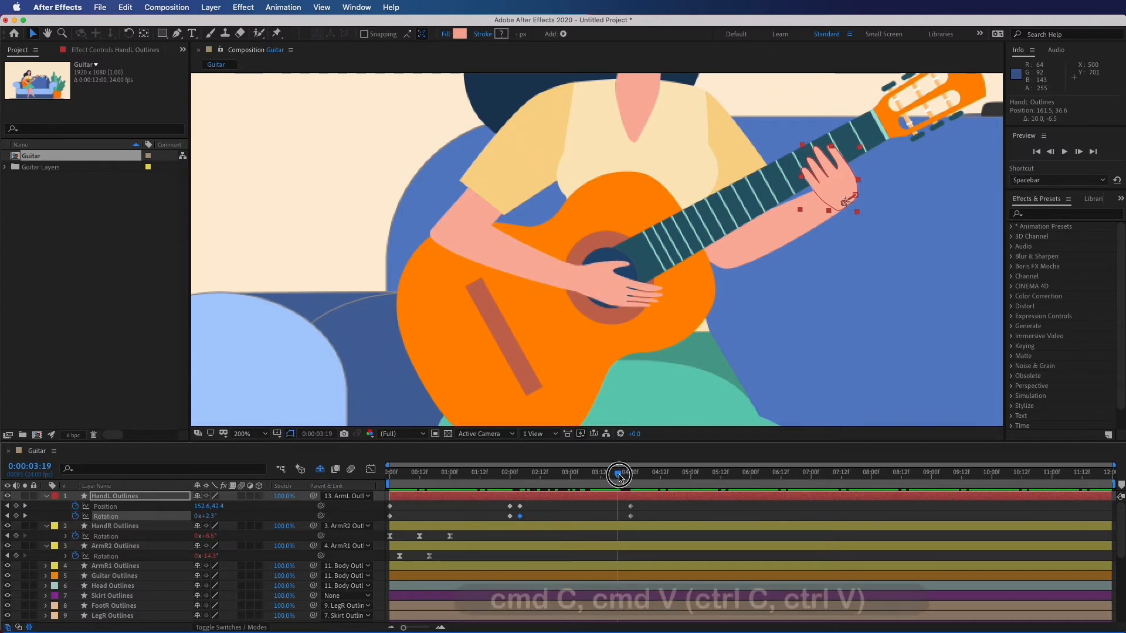
{"action": "left_click", "coordinate": [520, 506]}
{"action": "key", "text": "super+c"}
{"action": "key", "text": "super+v"}
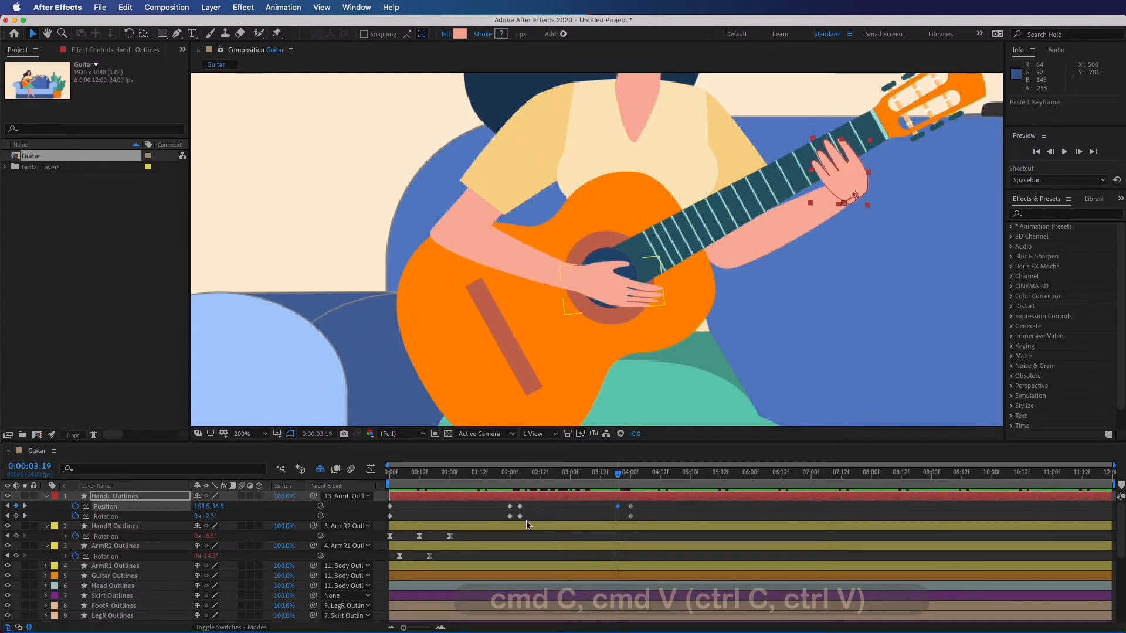
{"action": "left_click", "coordinate": [520, 516]}
{"action": "key", "text": "super+c"}
{"action": "key", "text": "super+v"}
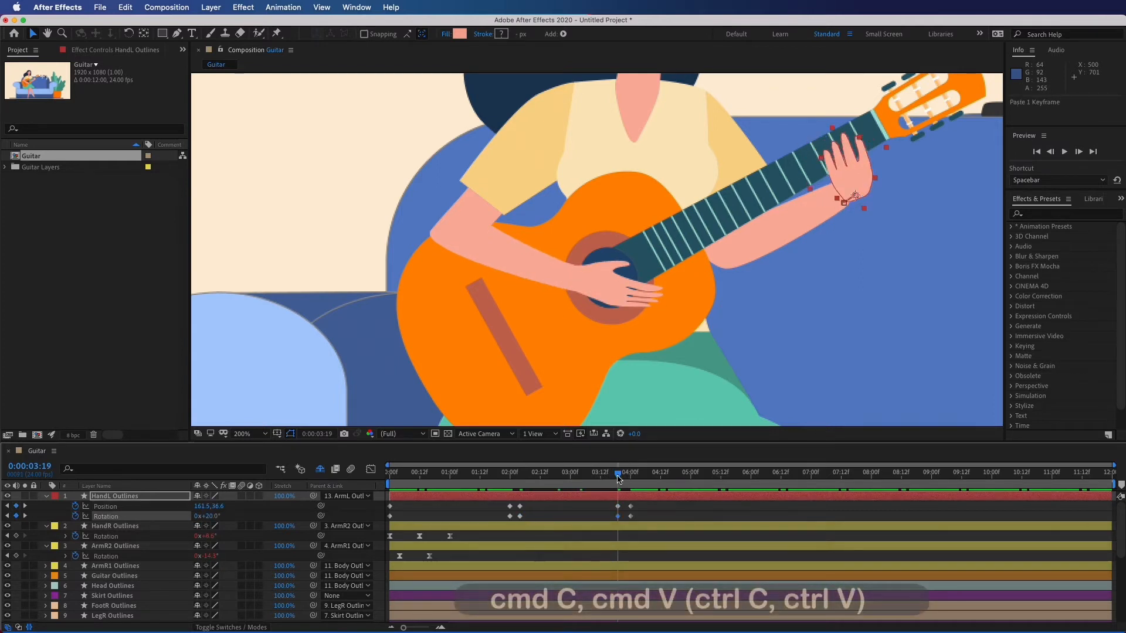
{"action": "left_click_drag", "start_coordinate": [617, 474], "coordinate": [388, 475]}
{"action": "key", "text": "space"}
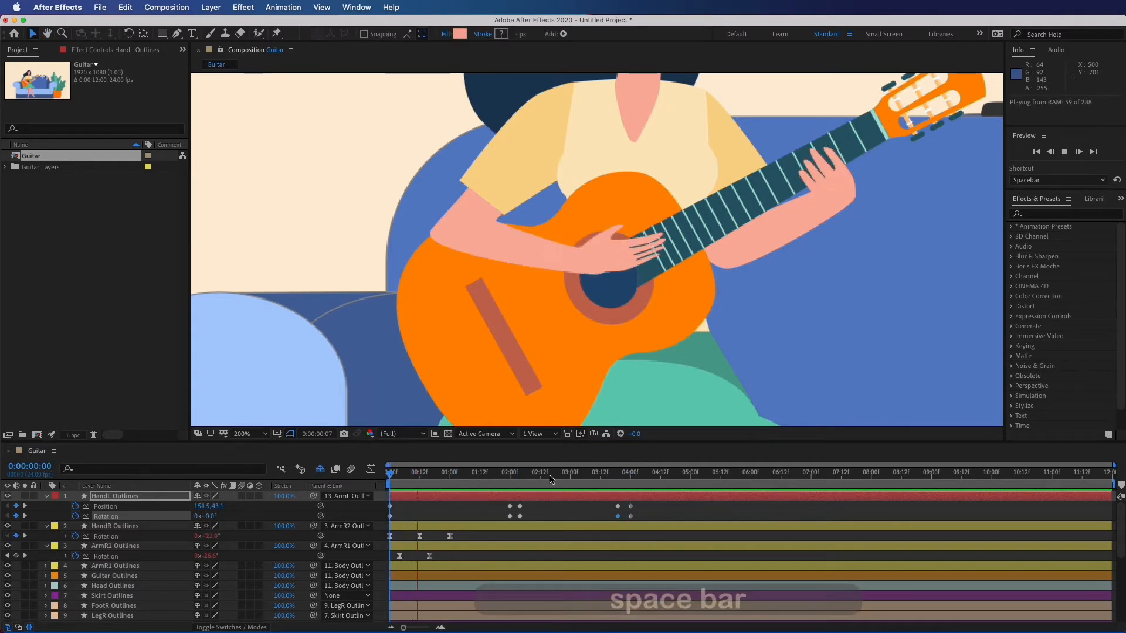
{"action": "left_click", "coordinate": [676, 484]}
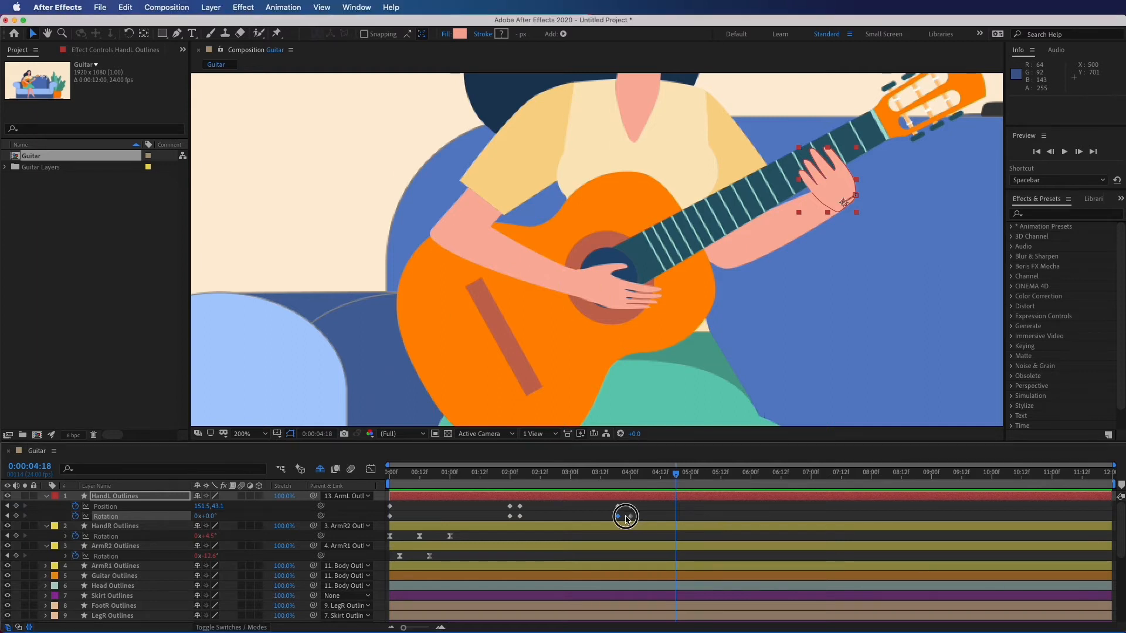
Step: Apply Easy Ease to all Position and Rotation keyframes of HandL Outlines
{"action": "left_click_drag", "start_coordinate": [642, 518], "coordinate": [386, 506]}
{"action": "right_click", "coordinate": [520, 511]}
{"action": "mouse_move", "coordinate": [587, 619]}
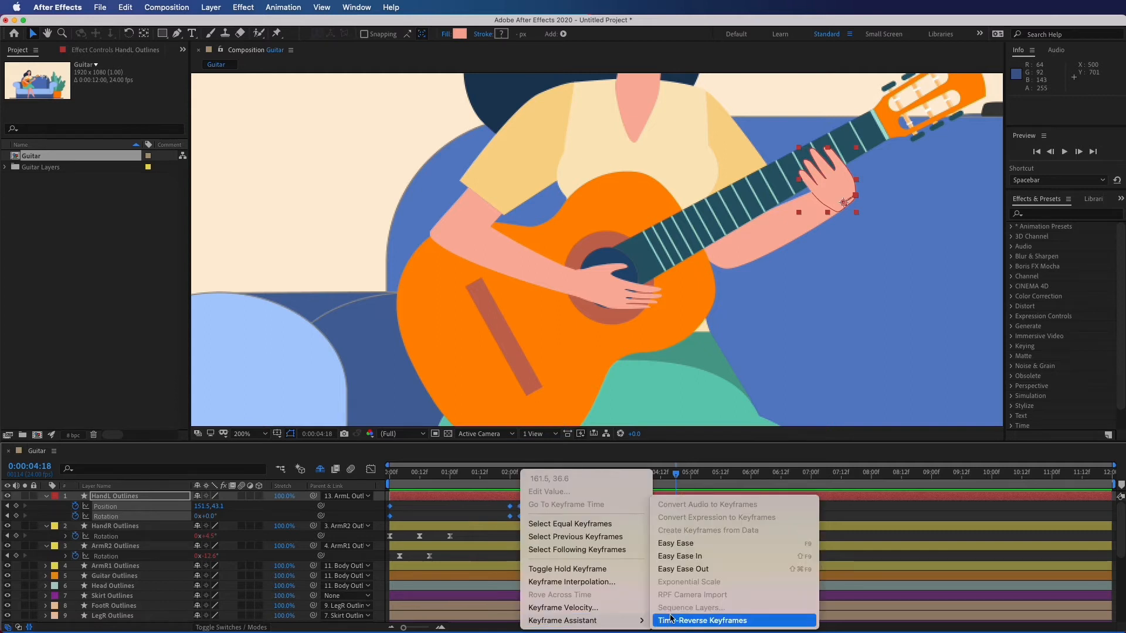
{"action": "left_click", "coordinate": [674, 543]}
Step: Add a starting Rotation keyframe of 0° to Body Outlines at frame 0
{"action": "scroll", "coordinate": [657, 560], "scroll_direction": "down", "scroll_amount": 3}
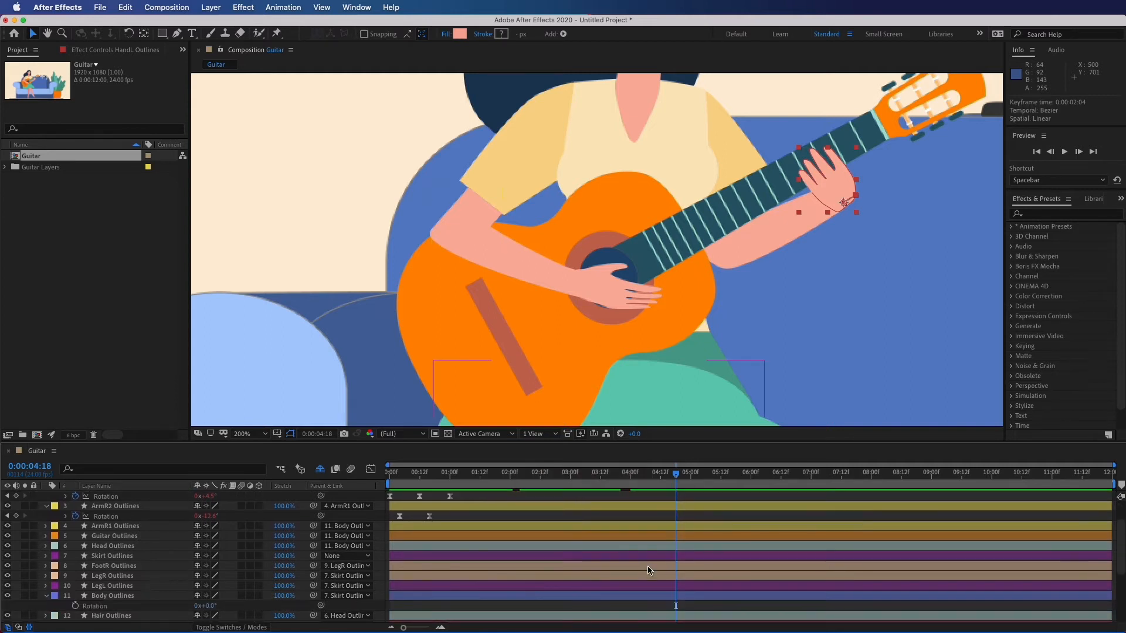
{"action": "left_click", "coordinate": [109, 596]}
{"action": "scroll", "coordinate": [110, 599], "scroll_direction": "down", "scroll_amount": 1}
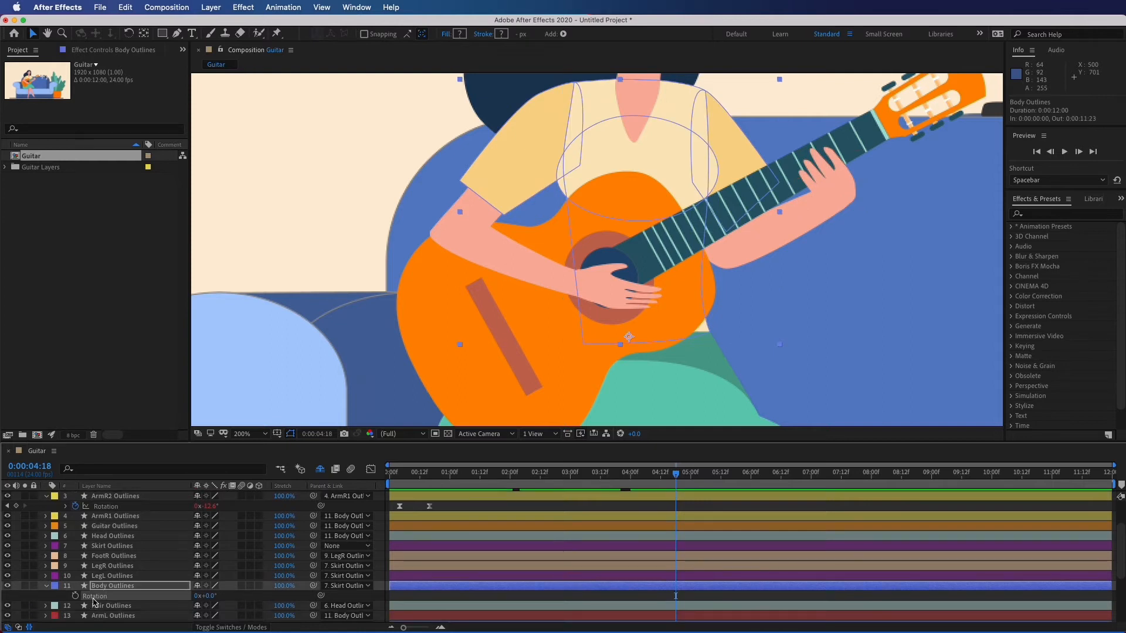
{"action": "scroll", "coordinate": [130, 592], "scroll_direction": "down", "scroll_amount": 1}
{"action": "left_click_drag", "start_coordinate": [425, 473], "coordinate": [375, 472]}
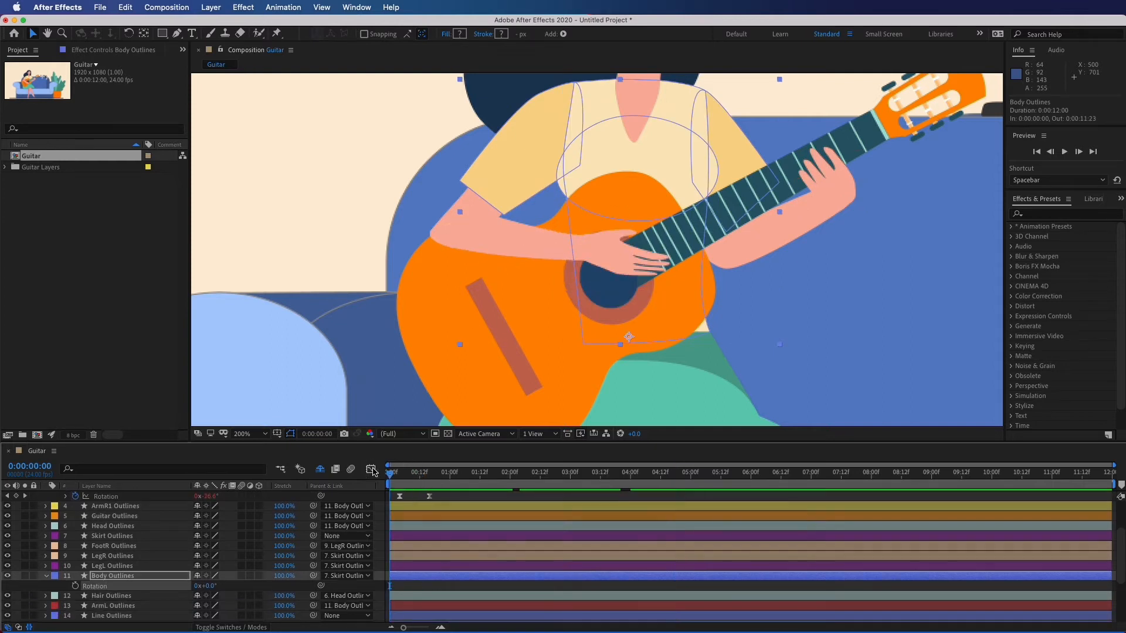
{"action": "left_click", "coordinate": [628, 336]}
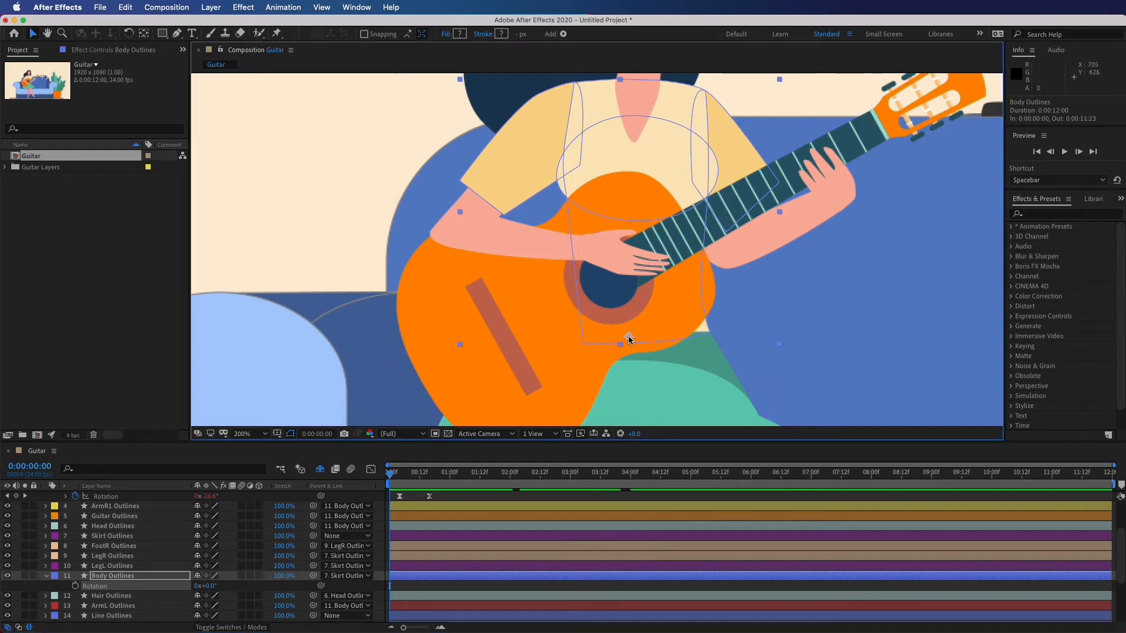
{"action": "left_click", "coordinate": [75, 586]}
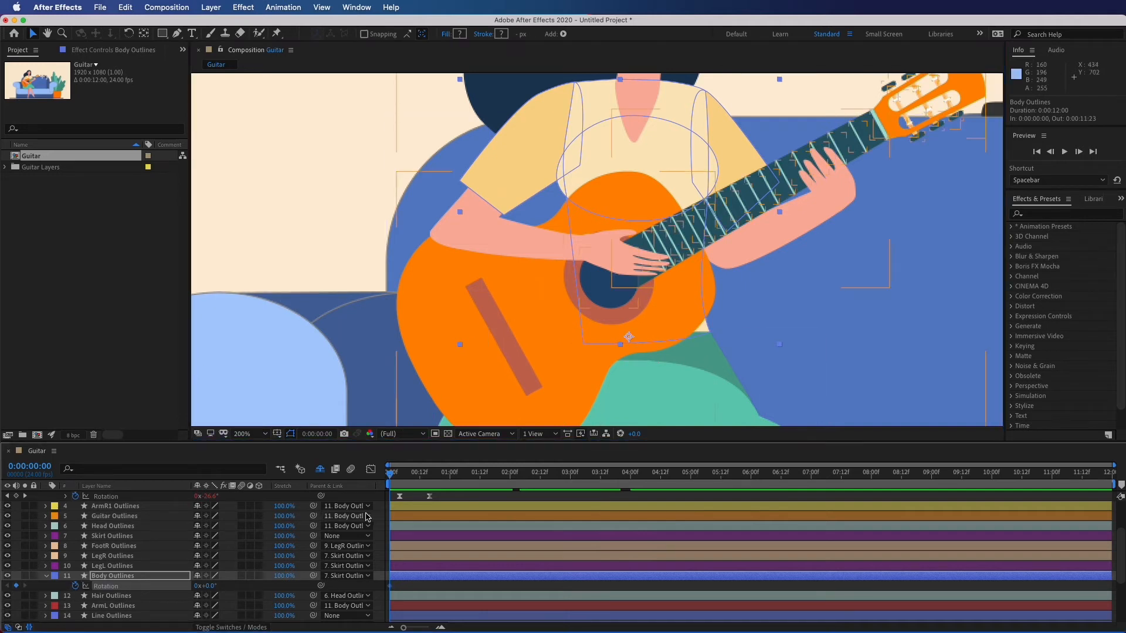
Step: Keyframe the Rotation of Body Outlines to 4° at frame 12 and 0° at 1 second, and preview the sway
{"action": "left_click_drag", "start_coordinate": [392, 483], "coordinate": [421, 476]}
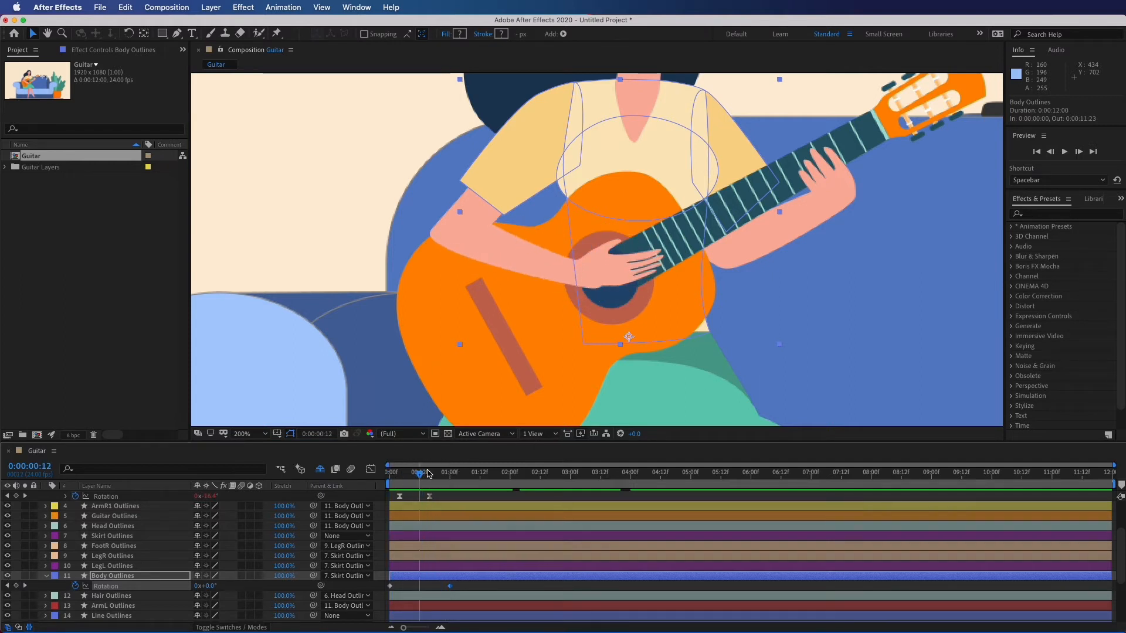
{"action": "left_click_drag", "start_coordinate": [210, 586], "coordinate": [212, 588]}
{"action": "scroll", "coordinate": [698, 354], "scroll_direction": "down", "scroll_amount": 3}
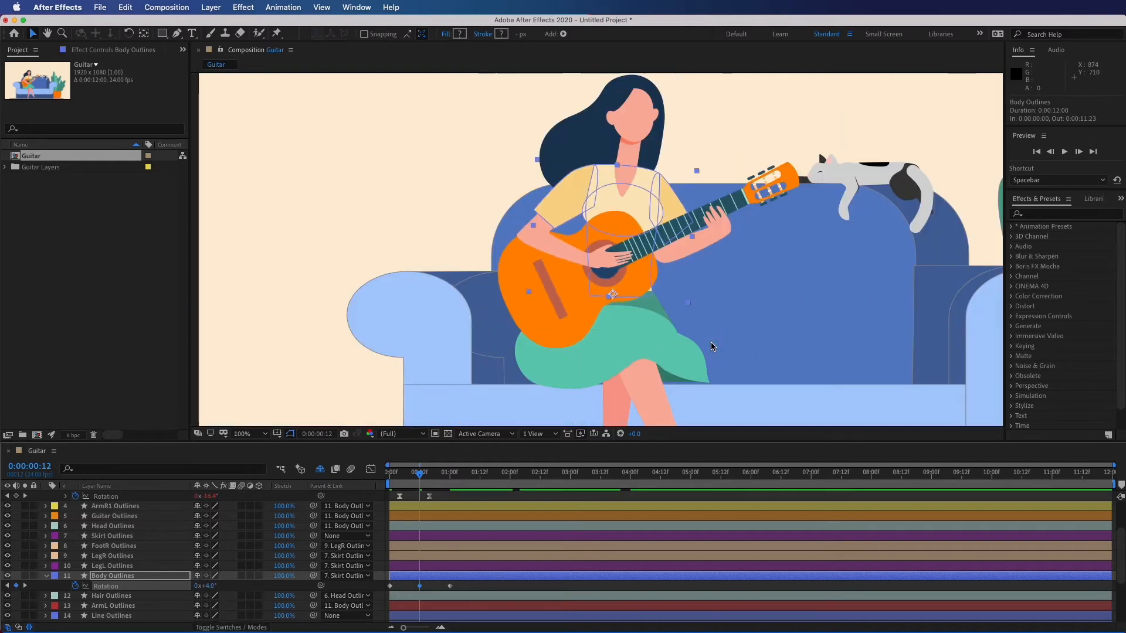
{"action": "key", "text": "space"}
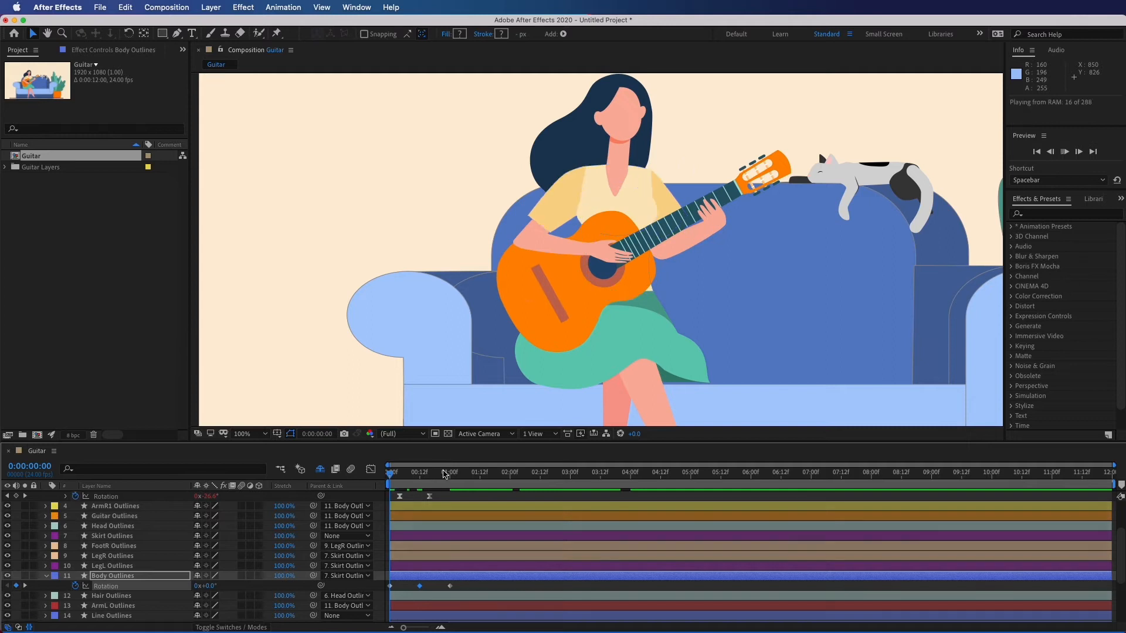
{"action": "left_click", "coordinate": [446, 474]}
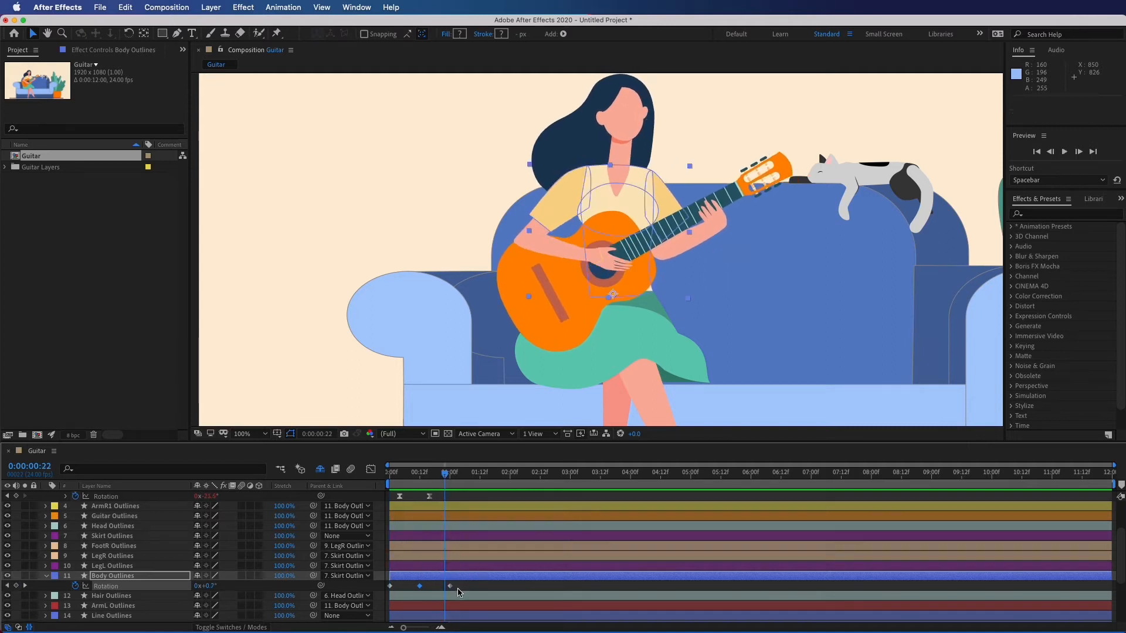
{"action": "left_click_drag", "start_coordinate": [458, 588], "coordinate": [365, 584]}
Step: Reveal the Rotation of Head Outlines with the current time at frame 0
{"action": "left_click", "coordinate": [113, 526]}
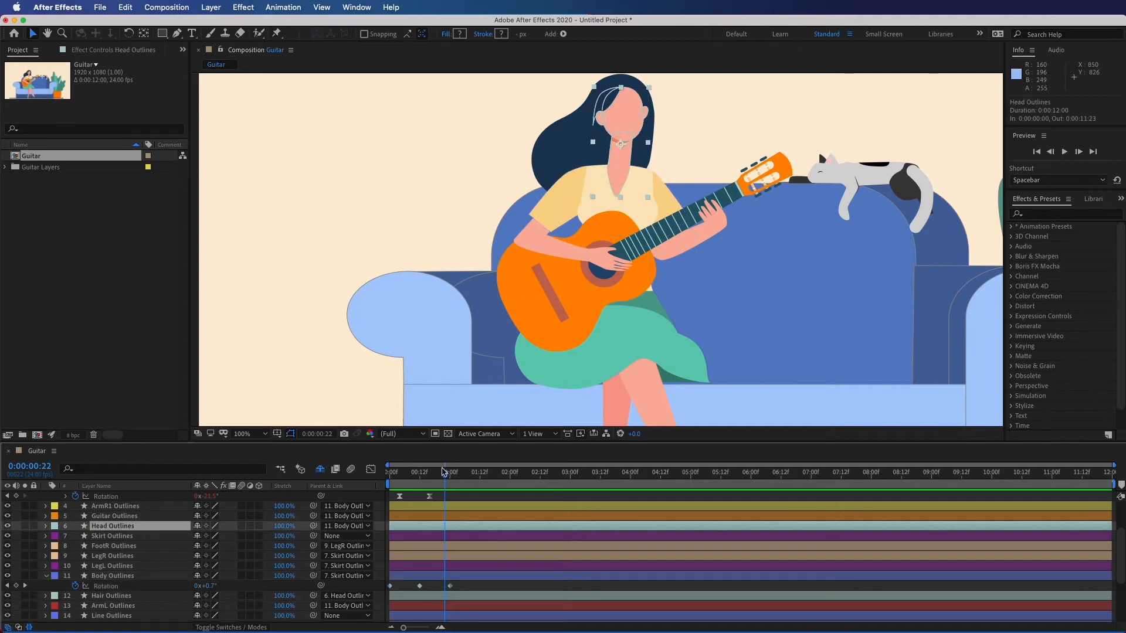
{"action": "key", "text": "Home"}
{"action": "key", "text": "r"}
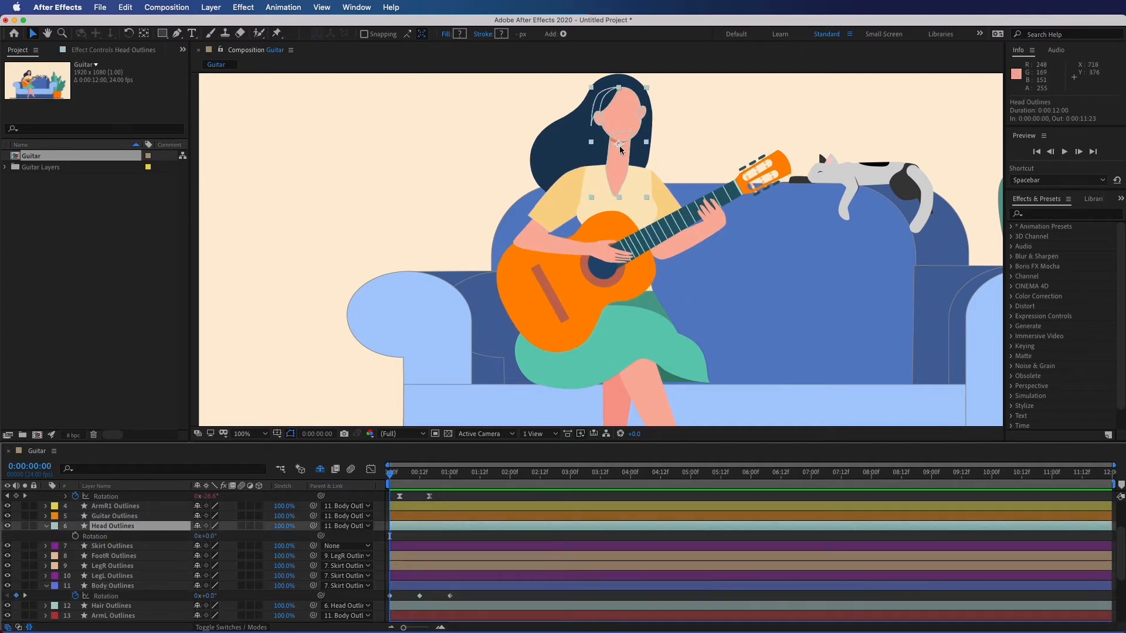
Step: Try rotating Head Outlines, including with its anchor point lowered to the base of the neck, and undo the changes
{"action": "left_click_drag", "start_coordinate": [206, 536], "coordinate": [211, 535]}
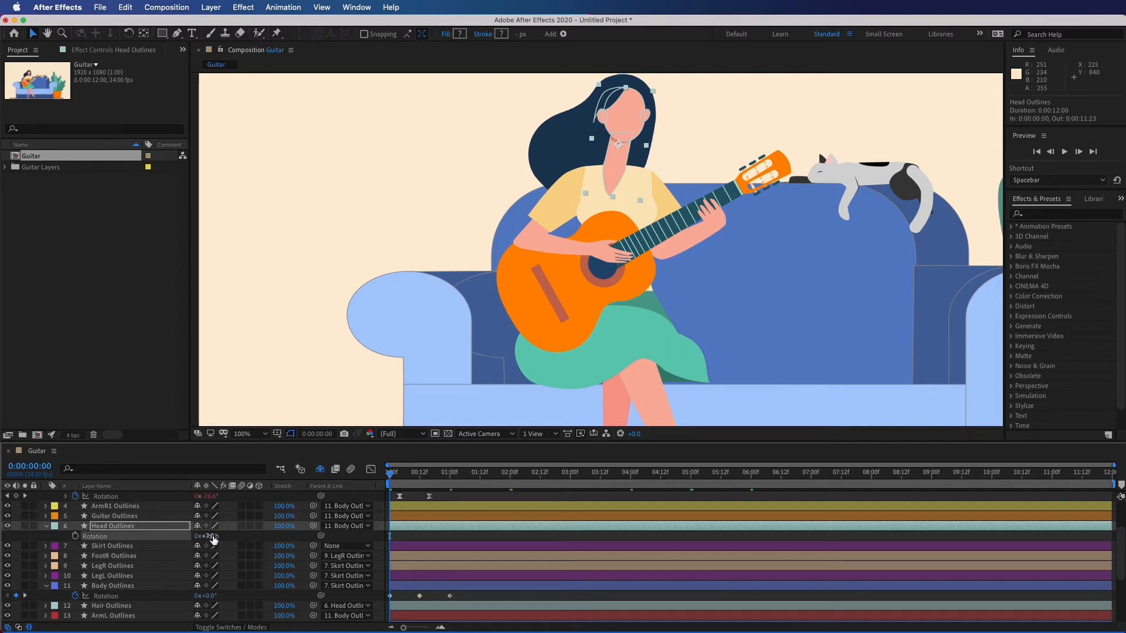
{"action": "key", "text": "super+z"}
{"action": "key", "text": "y"}
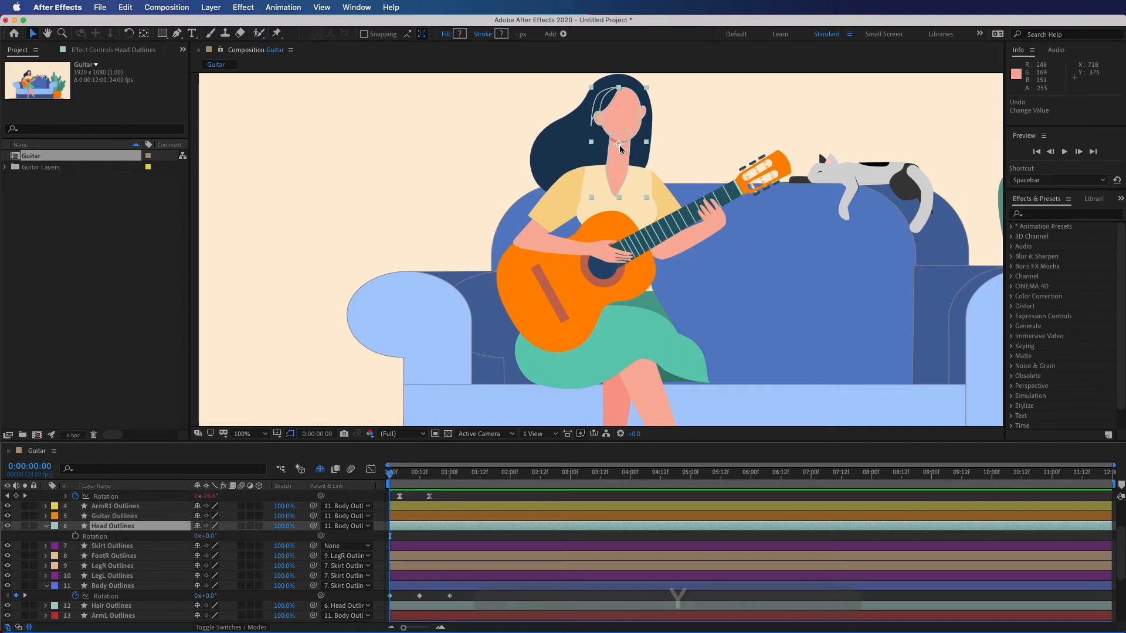
{"action": "left_click_drag", "start_coordinate": [619, 144], "coordinate": [619, 164]}
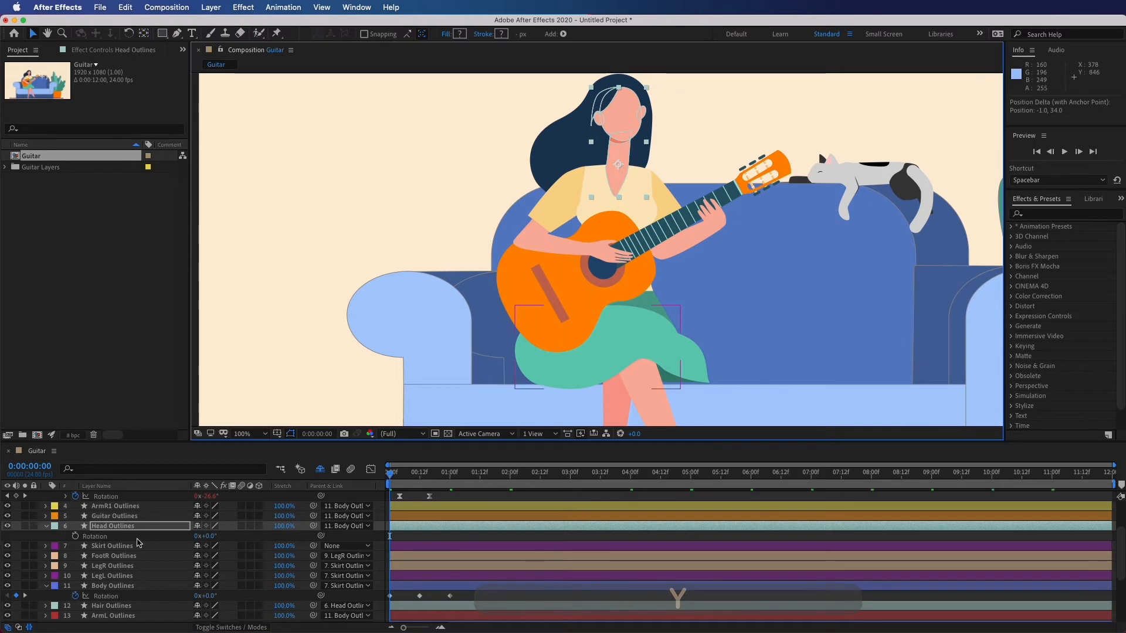
{"action": "left_click_drag", "start_coordinate": [209, 540], "coordinate": [208, 537]}
{"action": "key", "text": "super+z"}
{"action": "key", "text": "super+z"}
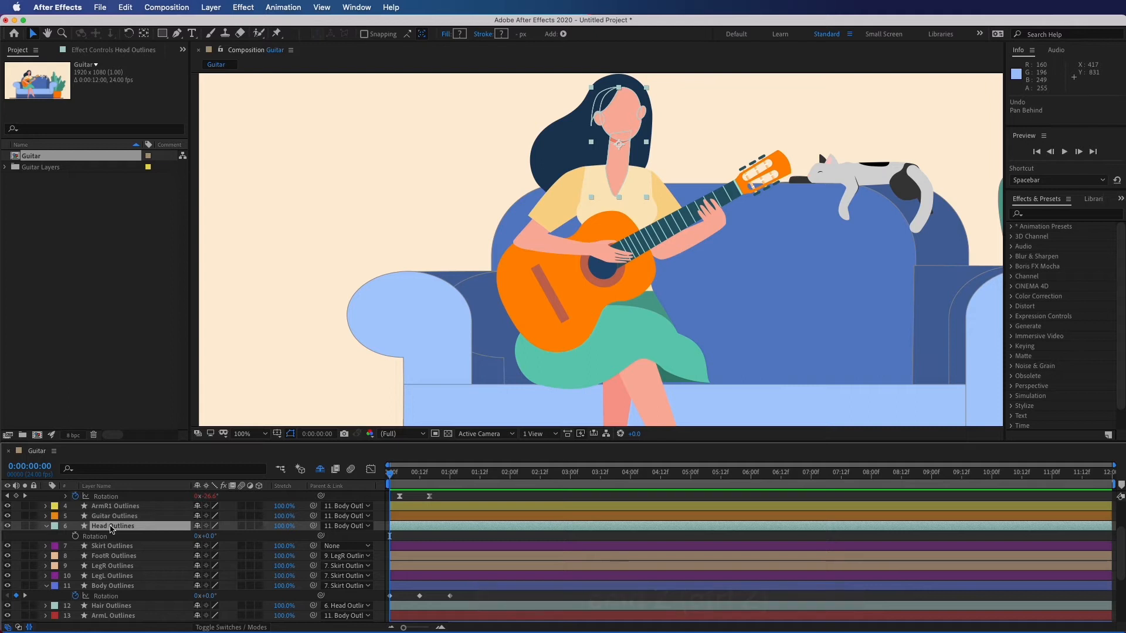
Step: Keyframe the Rotation of Head Outlines to 0° at frame 0, 3° at frame 12 and 0° at 1 second, and preview the nod
{"action": "left_click", "coordinate": [76, 536]}
{"action": "left_click_drag", "start_coordinate": [392, 476], "coordinate": [449, 474]}
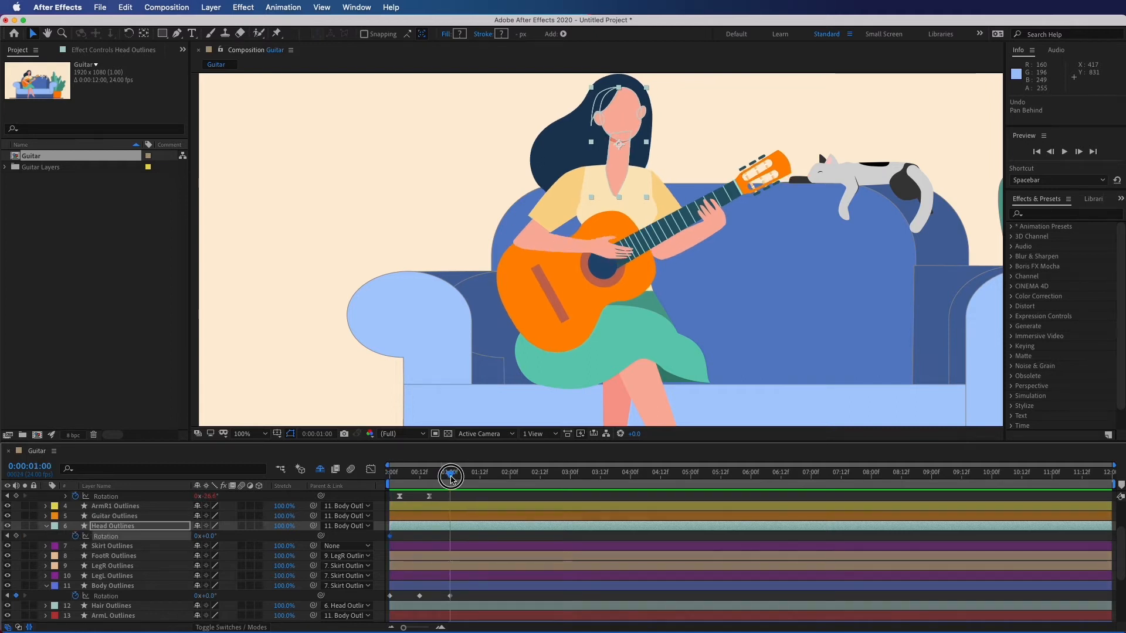
{"action": "left_click", "coordinate": [419, 484]}
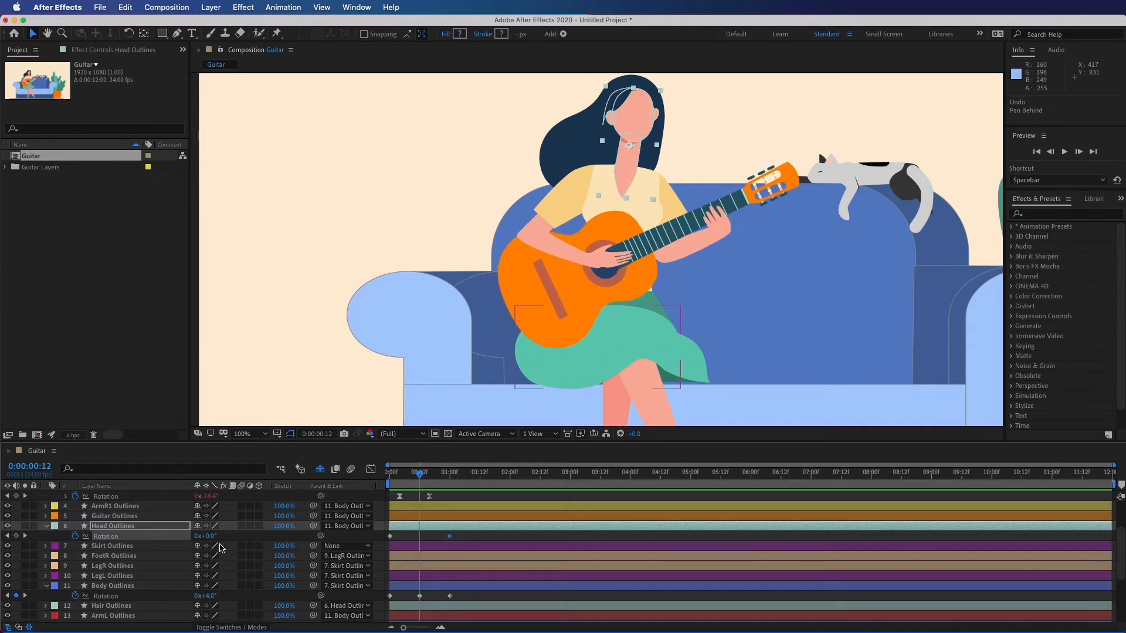
{"action": "left_click_drag", "start_coordinate": [212, 537], "coordinate": [215, 538]}
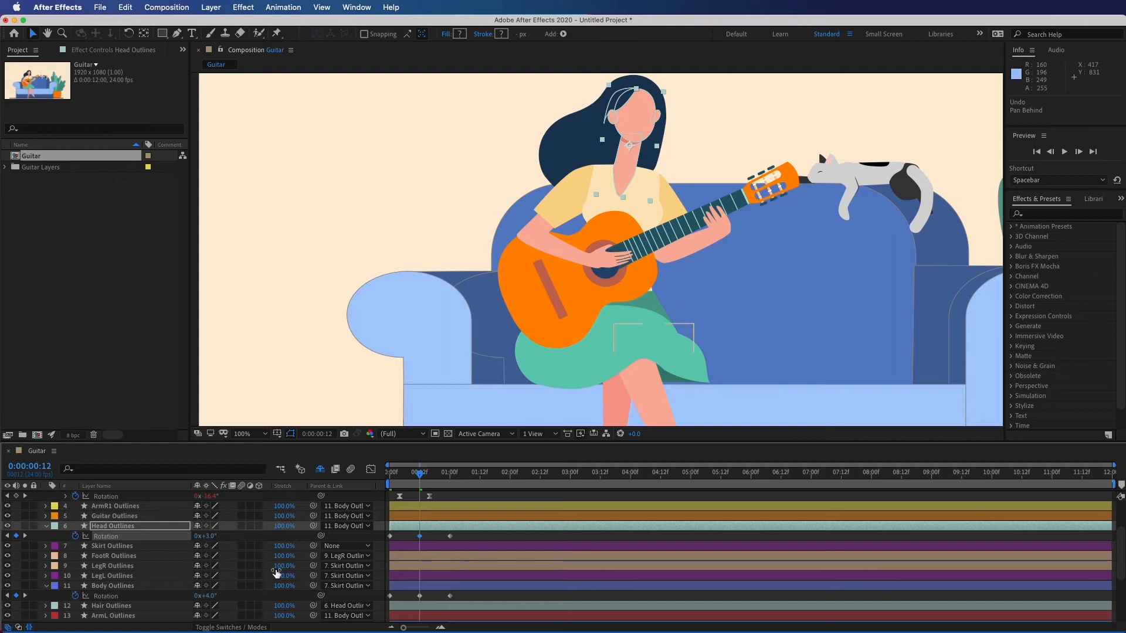
{"action": "key", "text": "space"}
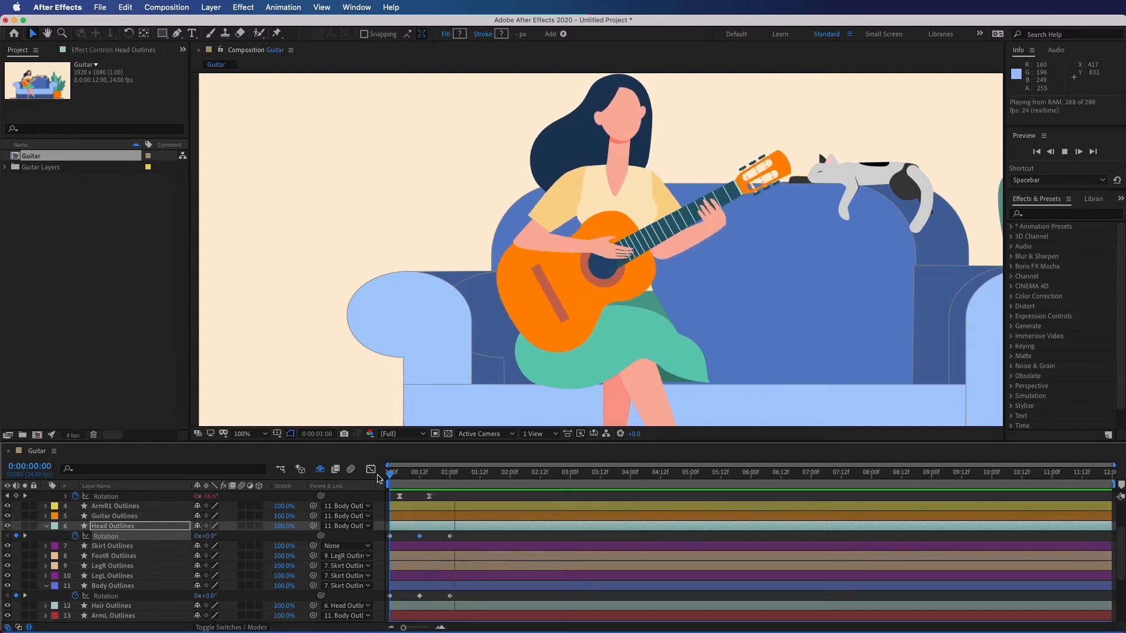
{"action": "key", "text": "space"}
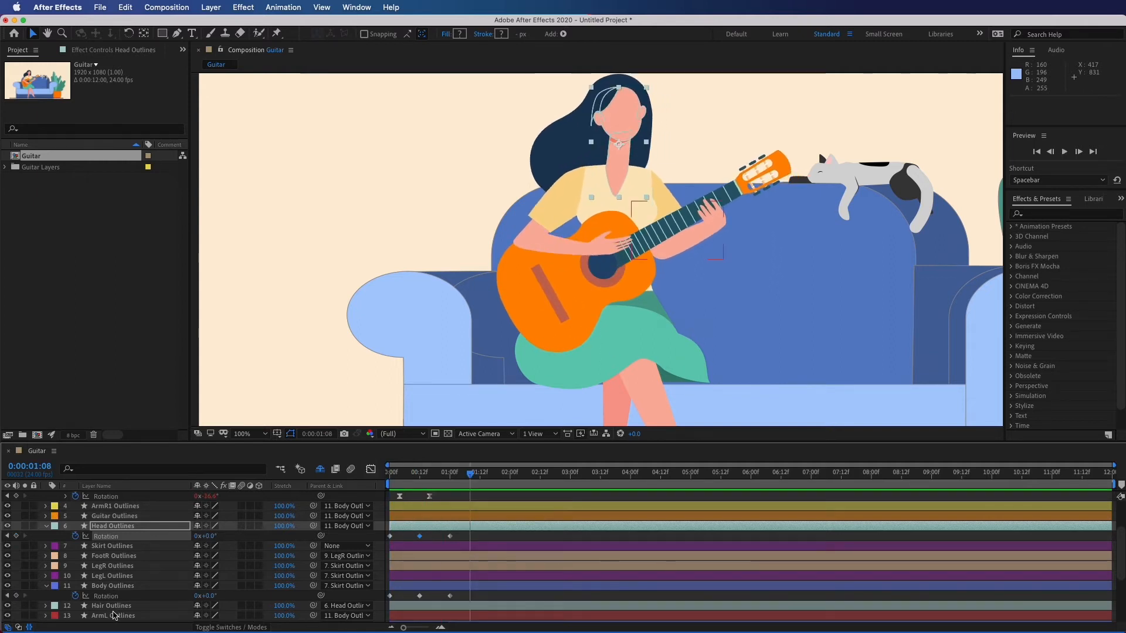
Step: Reveal the Rotation of Hair Outlines and, at frame 0, move its anchor point to the top of the head
{"action": "scroll", "coordinate": [116, 610], "scroll_direction": "down", "scroll_amount": 1}
{"action": "left_click", "coordinate": [117, 600]}
{"action": "key", "text": "r"}
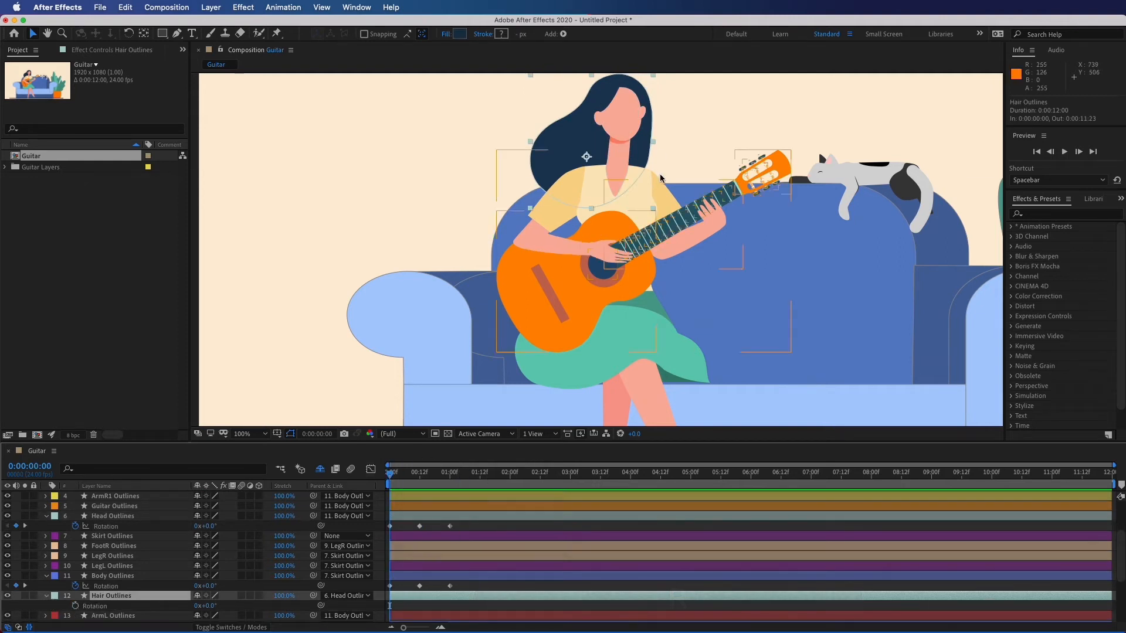
{"action": "key", "text": "Home"}
{"action": "key", "text": "y"}
{"action": "left_click_drag", "start_coordinate": [586, 158], "coordinate": [626, 77]}
{"action": "key", "text": "v"}
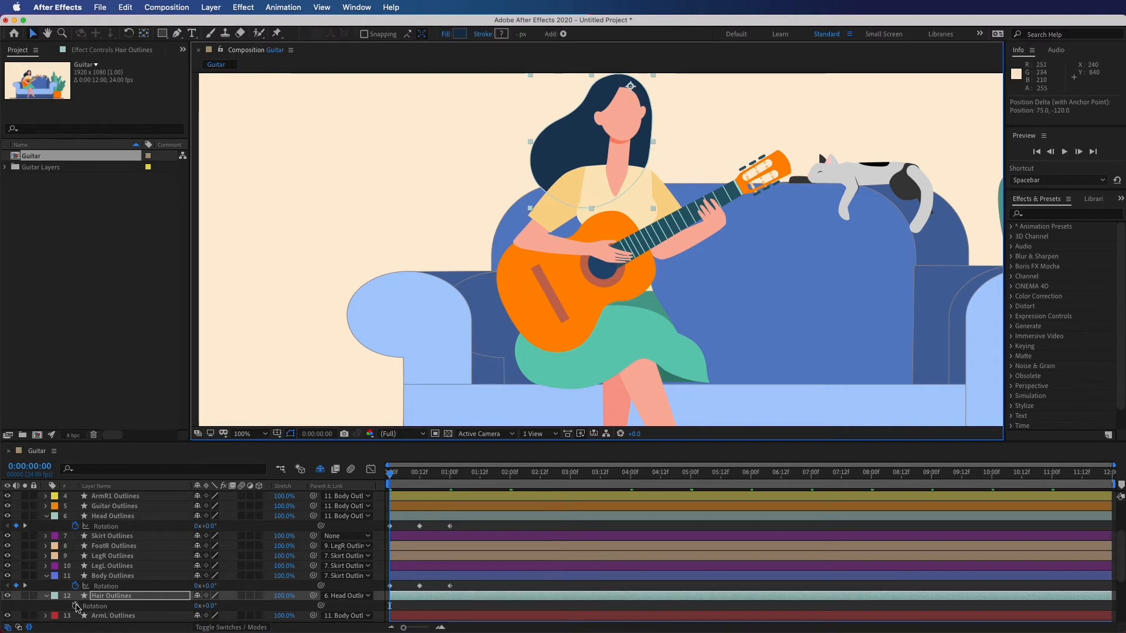
Step: Keyframe the Rotation of Hair Outlines to 0° at frame 0, 3° at frame 12 and 0° at 1 second
{"action": "left_click", "coordinate": [75, 606]}
{"action": "left_click_drag", "start_coordinate": [389, 474], "coordinate": [420, 484]}
{"action": "left_click", "coordinate": [16, 606]}
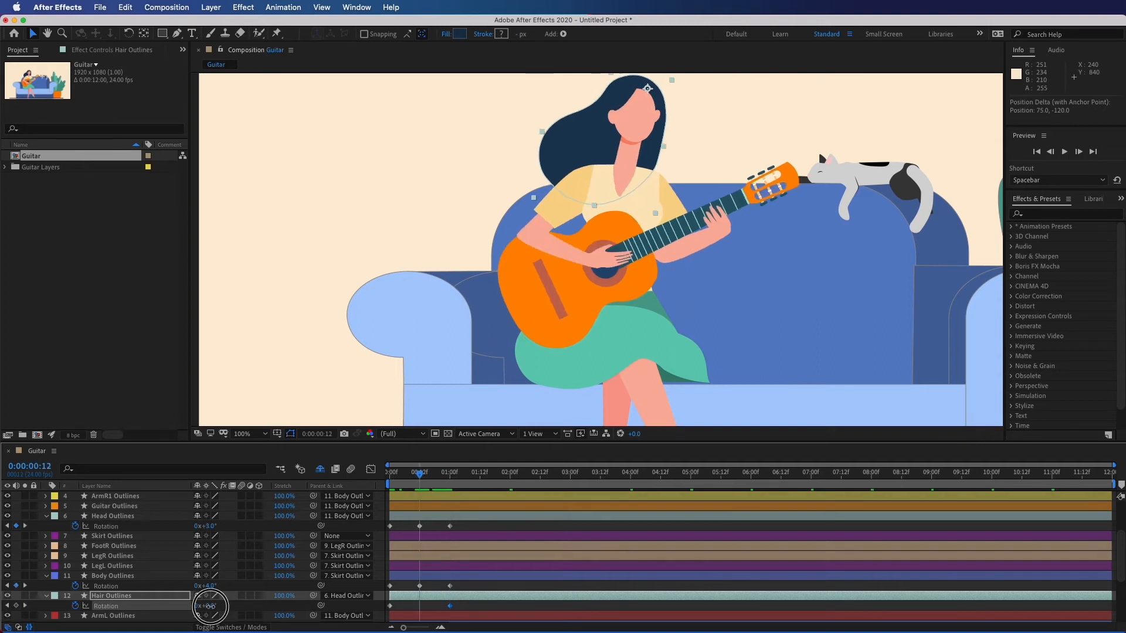
{"action": "left_click_drag", "start_coordinate": [210, 606], "coordinate": [209, 607]}
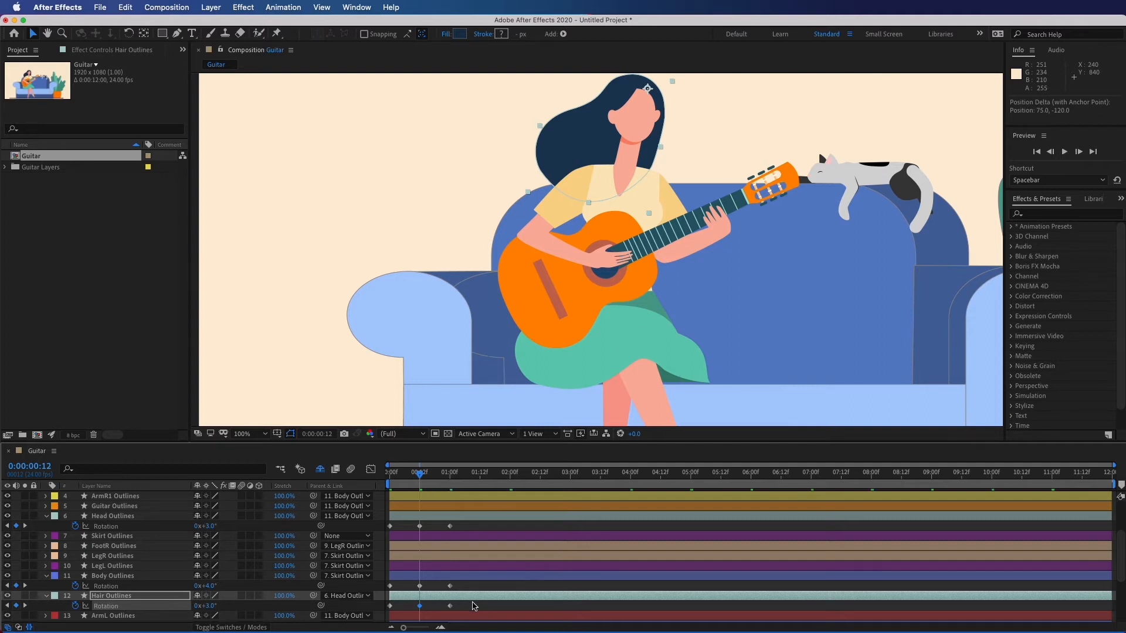
Step: Apply Easy Ease to all the Rotation keyframes of Head Outlines, Body Outlines and Hair Outlines
{"action": "left_click_drag", "start_coordinate": [463, 609], "coordinate": [391, 526]}
{"action": "right_click", "coordinate": [390, 526]}
{"action": "mouse_move", "coordinate": [446, 620]}
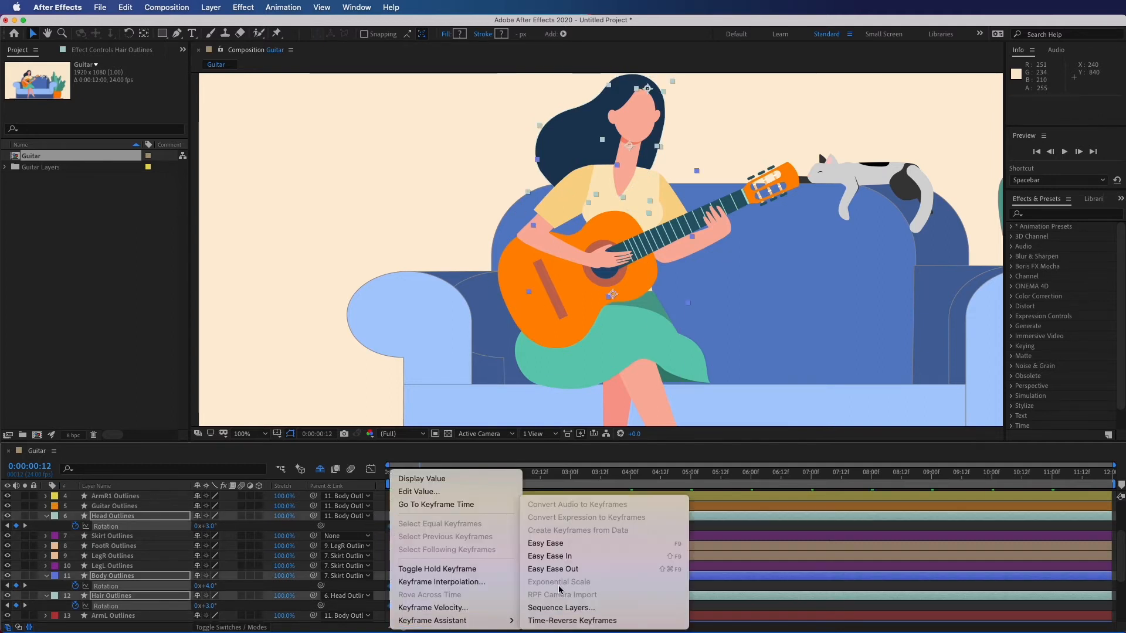
{"action": "left_click", "coordinate": [549, 543]}
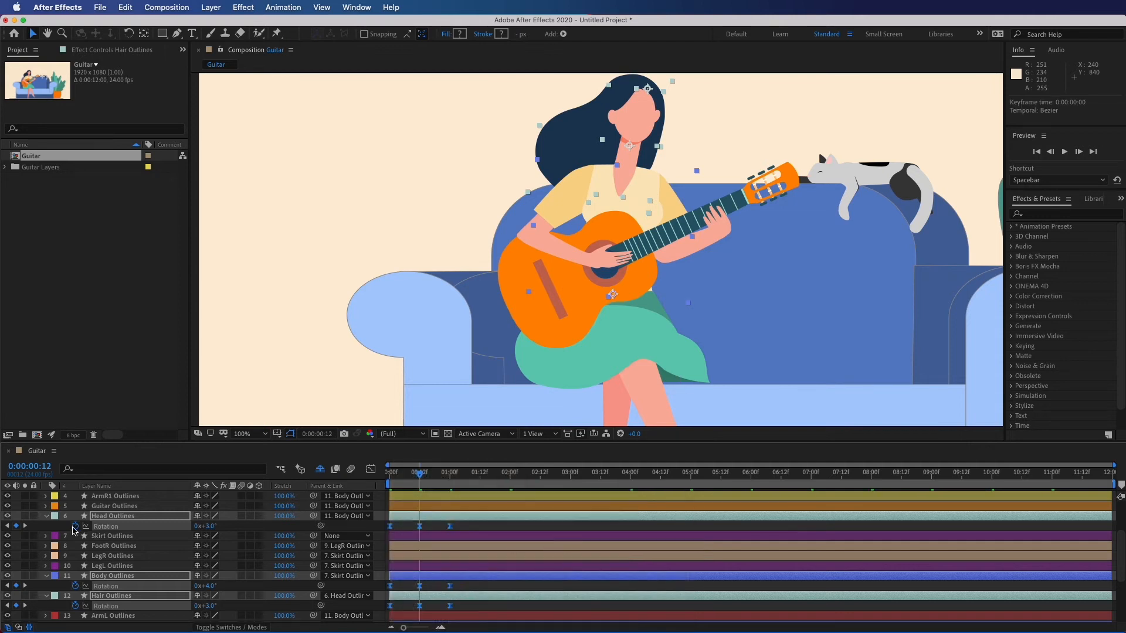
Step: Add the expression loopOut(type = "cycle", numKeyframes = 0) to the Rotation of Head Outlines
{"action": "left_click", "coordinate": [75, 526], "text": "alt"}
{"action": "left_click", "coordinate": [237, 535]}
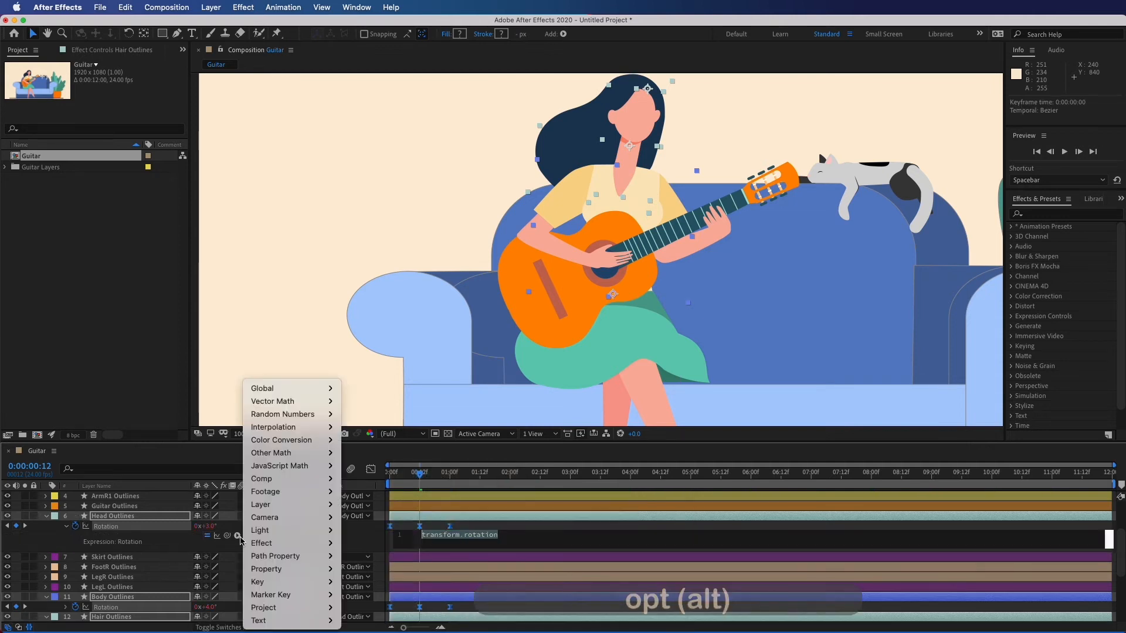
{"action": "mouse_move", "coordinate": [266, 569]}
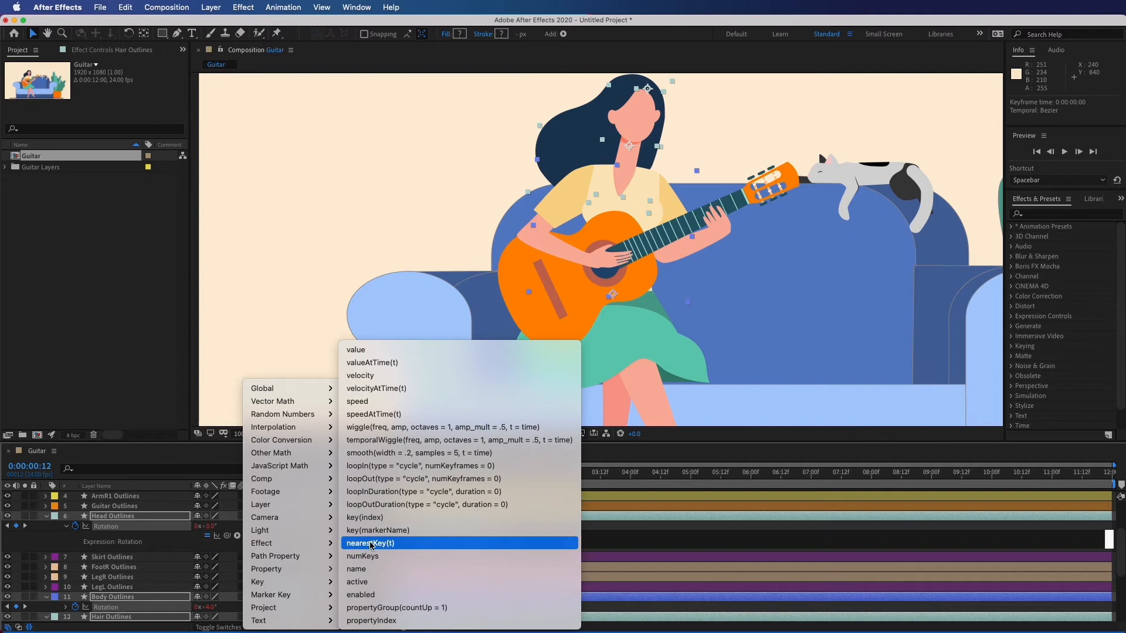
{"action": "left_click", "coordinate": [378, 479]}
Step: Add the expression loopOut(type = "cycle", numKeyframes = 0) to the Rotation of Body Outlines
{"action": "scroll", "coordinate": [167, 589], "scroll_direction": "down", "scroll_amount": 2}
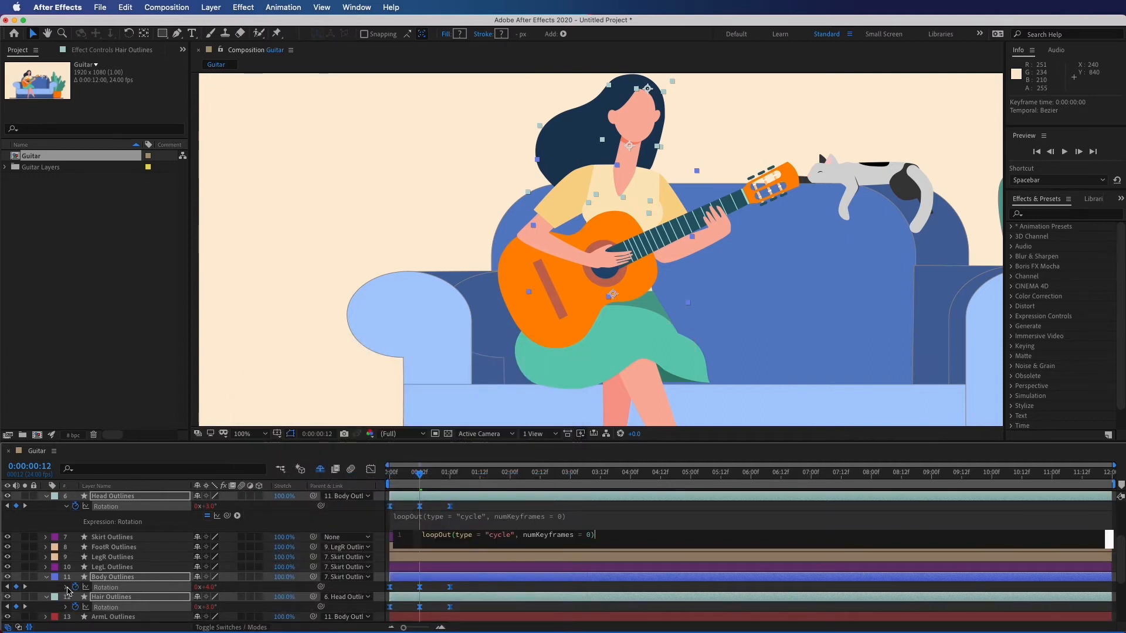
{"action": "left_click", "coordinate": [66, 588]}
{"action": "left_click", "coordinate": [237, 597]}
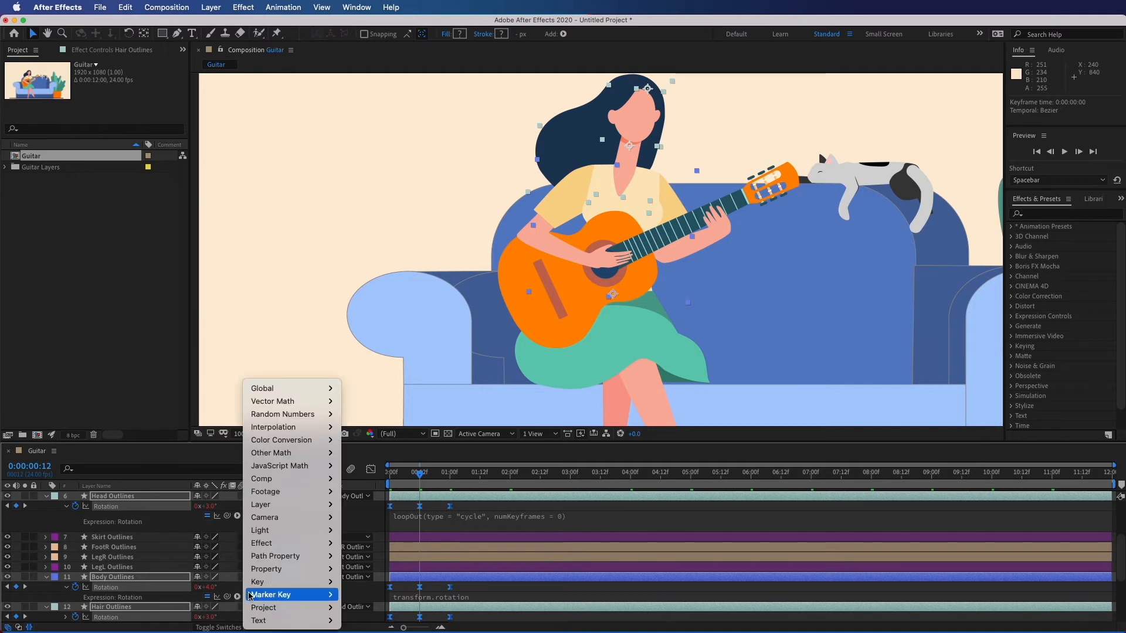
{"action": "mouse_move", "coordinate": [293, 569]}
{"action": "left_click", "coordinate": [387, 479]}
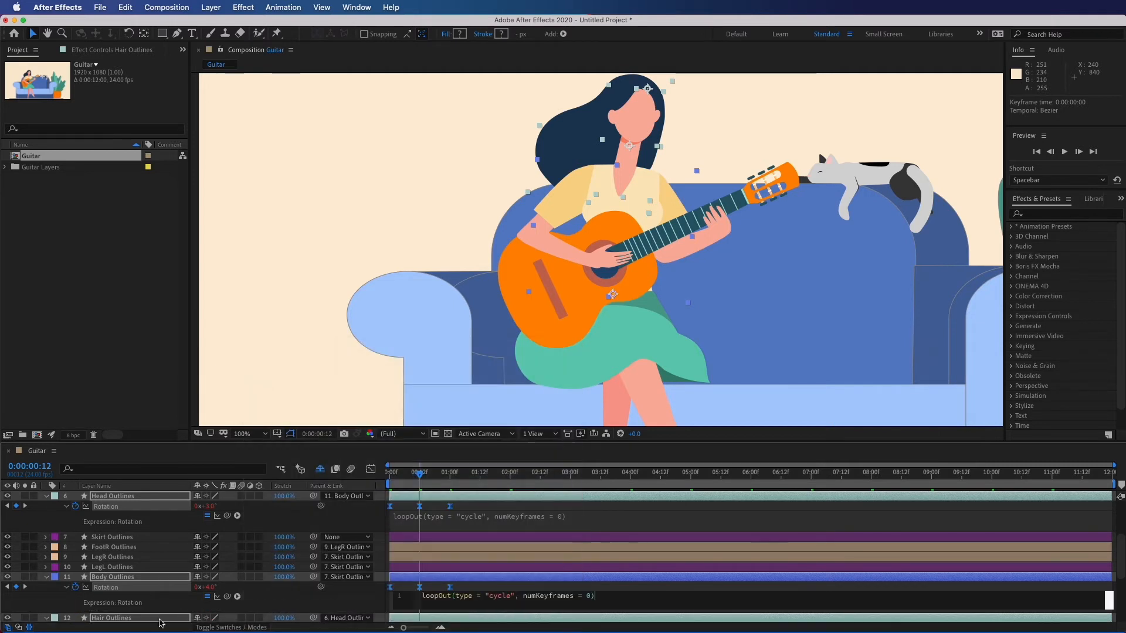
Step: Give the Rotation of Hair Outlines the expression loopOut(type = "cycle", numKeyframes = 0) and collapse the expression rows of the body, hair and head
{"action": "scroll", "coordinate": [232, 586], "scroll_direction": "down", "scroll_amount": 2}
{"action": "left_click", "coordinate": [237, 598]}
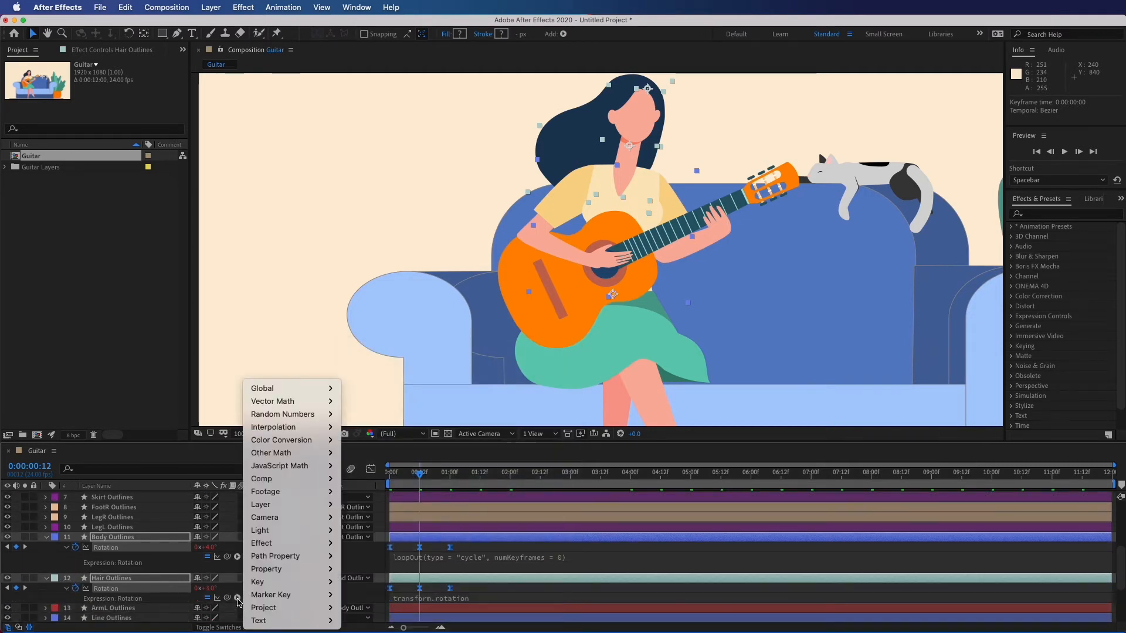
{"action": "mouse_move", "coordinate": [267, 568]}
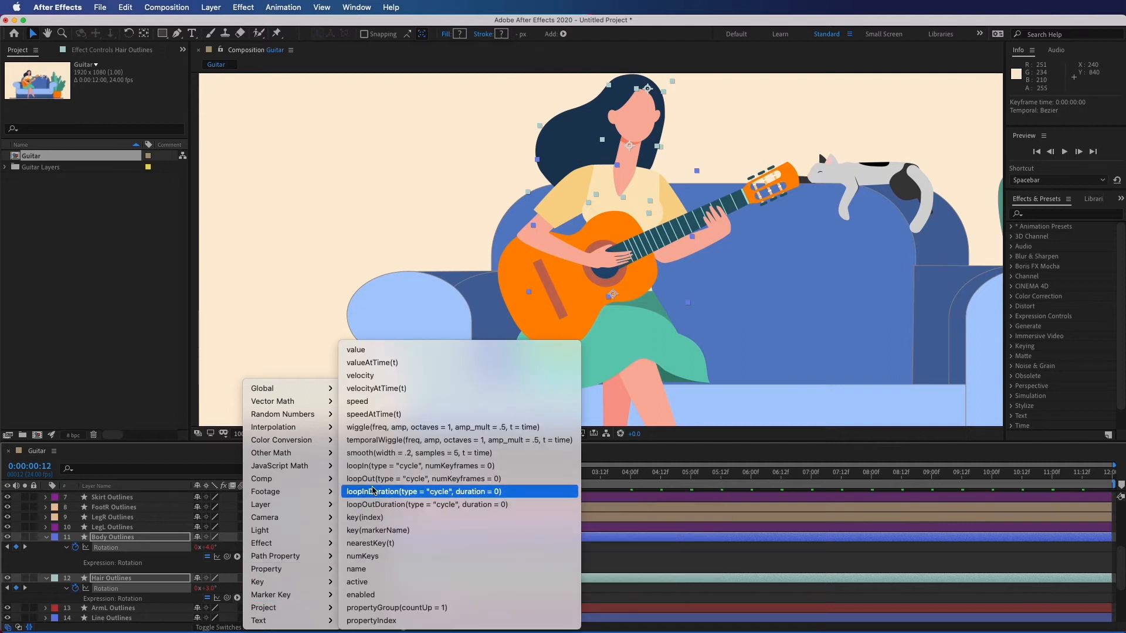
{"action": "left_click", "coordinate": [375, 478]}
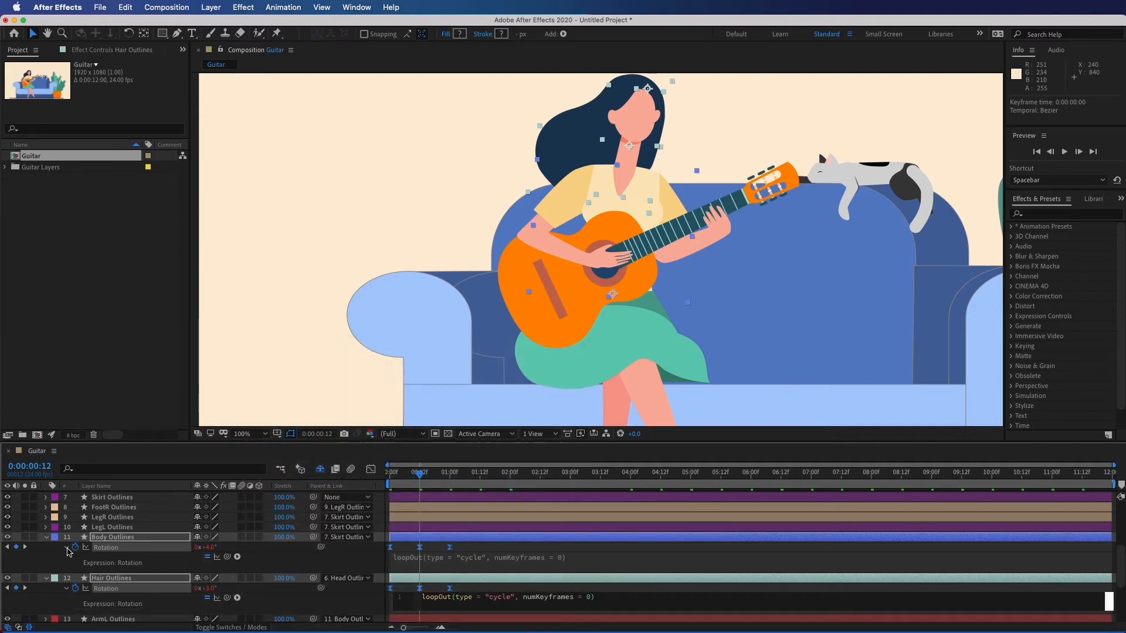
{"action": "left_click", "coordinate": [66, 548]}
{"action": "left_click", "coordinate": [68, 569]}
{"action": "scroll", "coordinate": [139, 509], "scroll_direction": "up", "scroll_amount": 2}
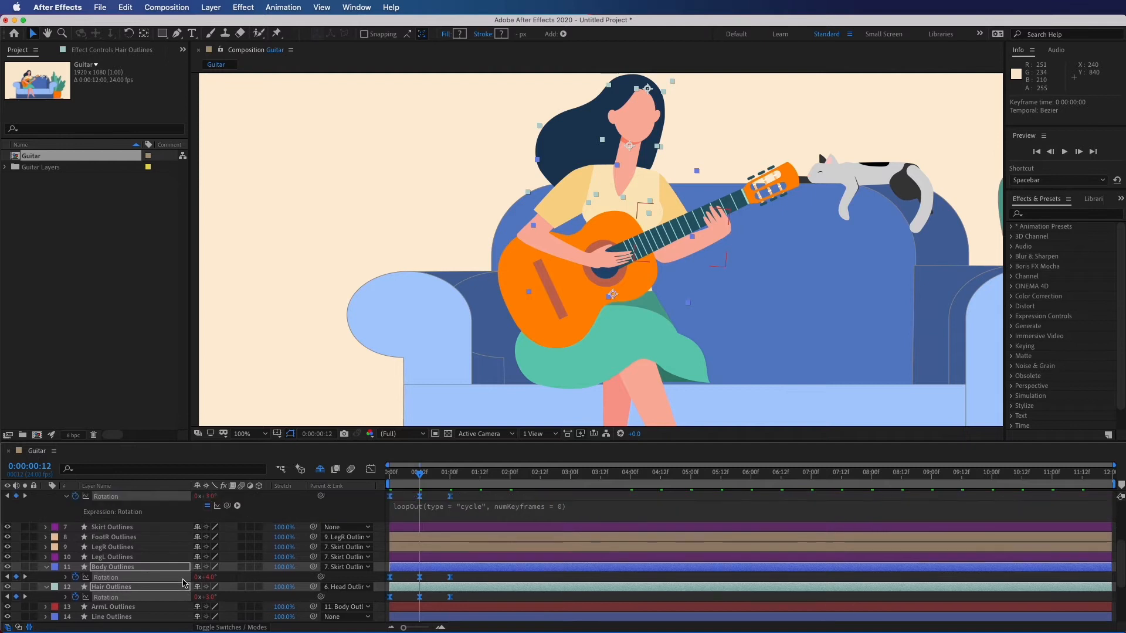
{"action": "left_click", "coordinate": [67, 506]}
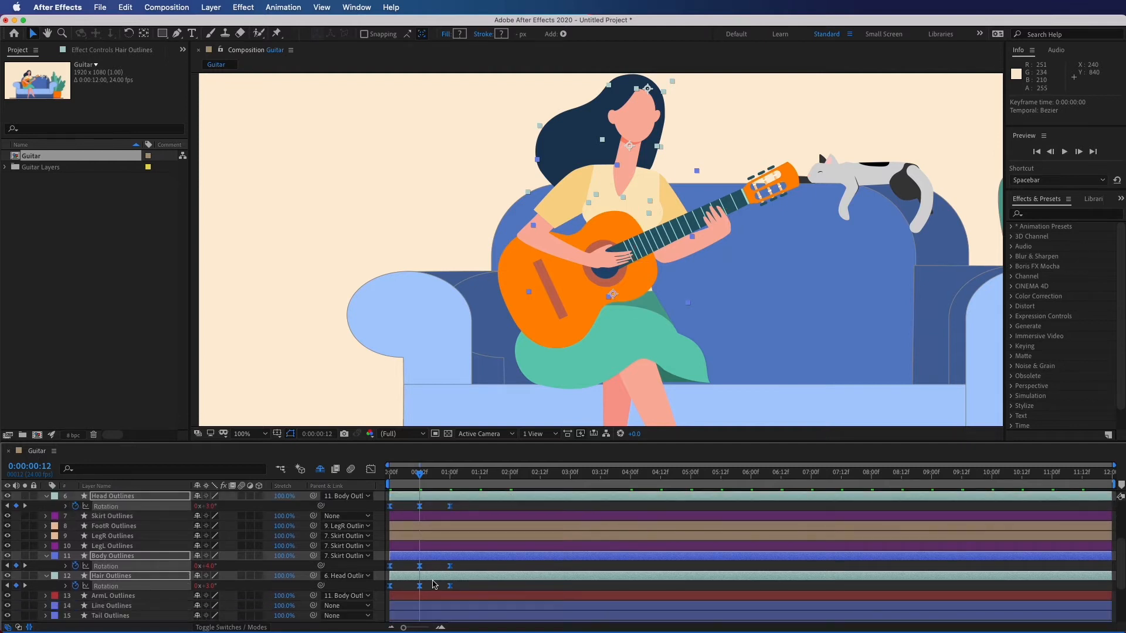
Step: Shift the Rotation keyframes of Body Outlines 8 frames earlier so the last one sits at frame 16, and preview the offset motion
{"action": "left_click_drag", "start_coordinate": [419, 477], "coordinate": [429, 476]}
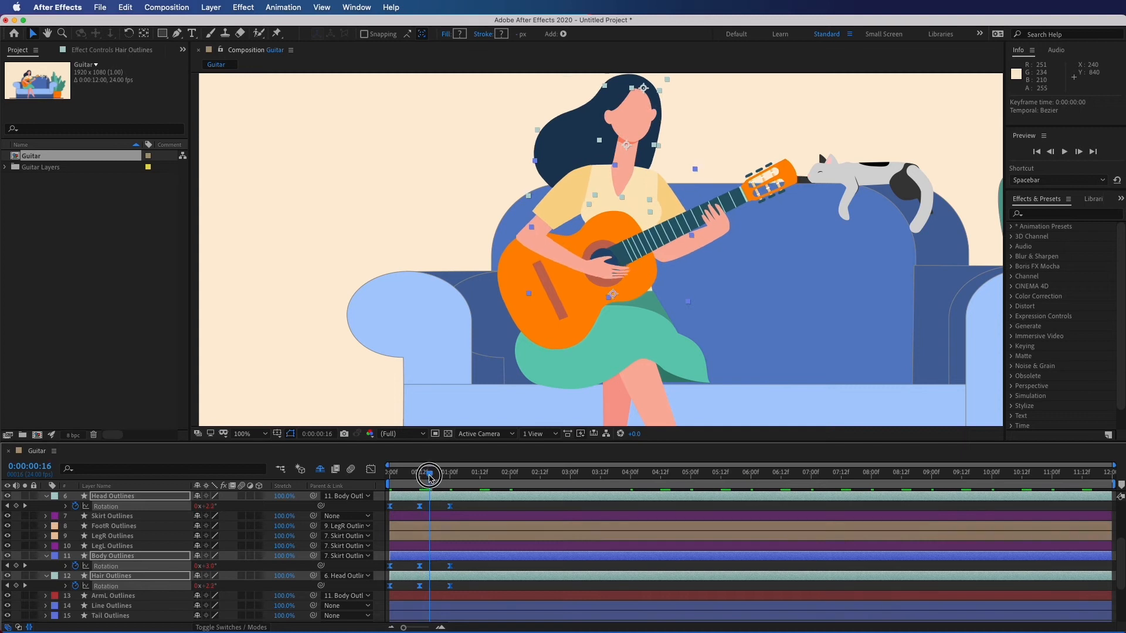
{"action": "left_click", "coordinate": [460, 569]}
{"action": "left_click_drag", "start_coordinate": [467, 570], "coordinate": [379, 560]}
{"action": "left_click_drag", "start_coordinate": [450, 566], "coordinate": [432, 569]}
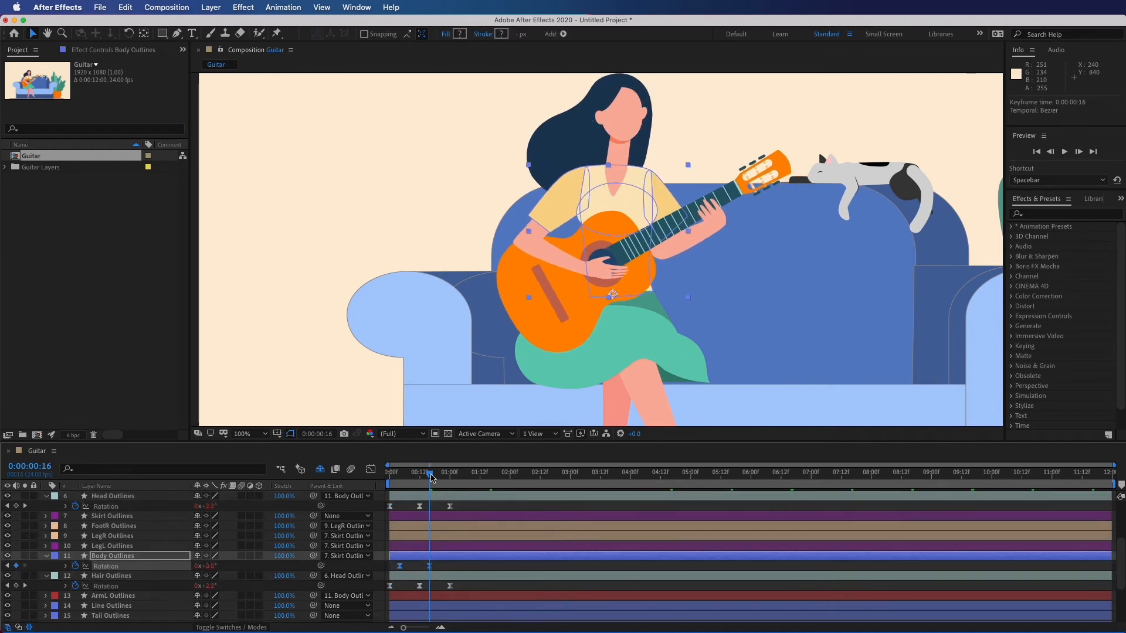
{"action": "key", "text": "space"}
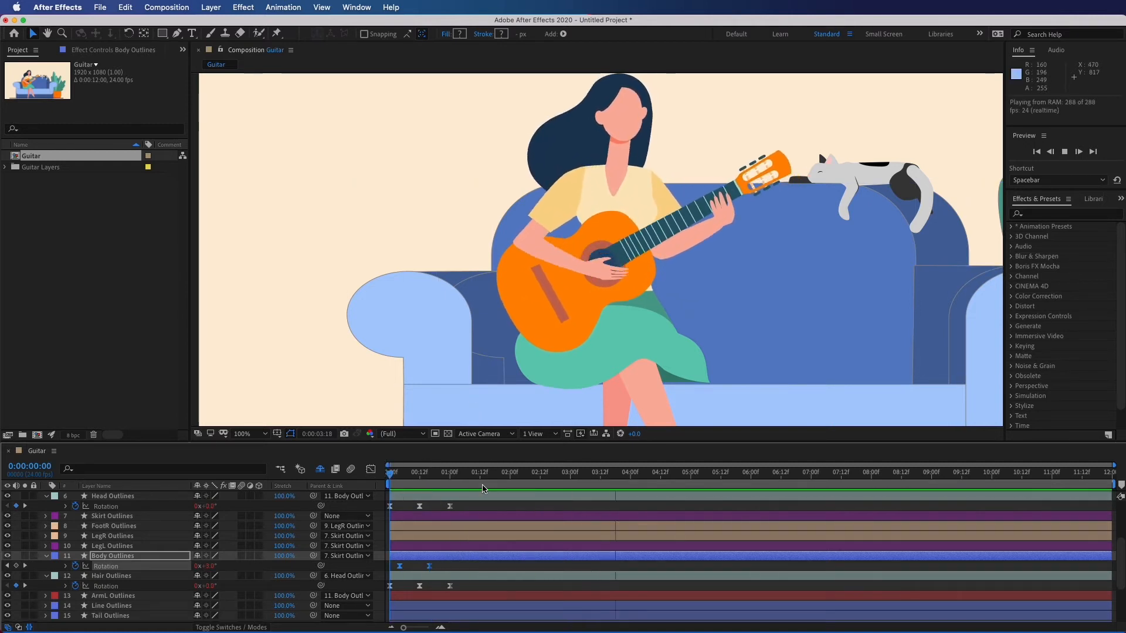
{"action": "left_click", "coordinate": [482, 489]}
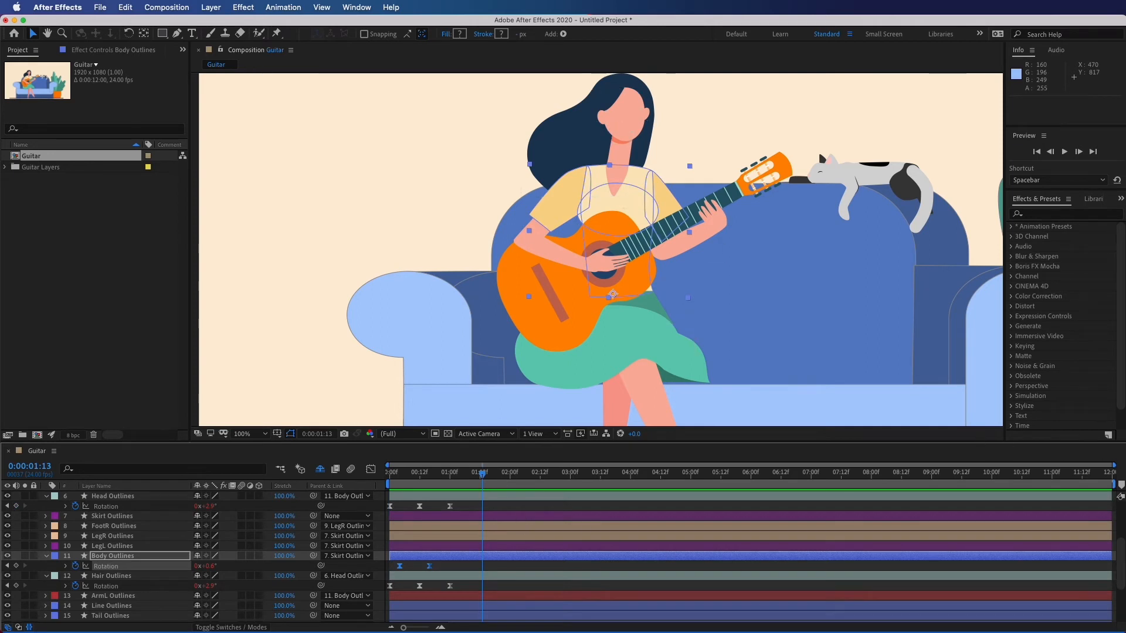
Step: Move the anchor point of FootR Outlines to the ankle, refining its placement at a closer zoom
{"action": "left_click", "coordinate": [129, 527]}
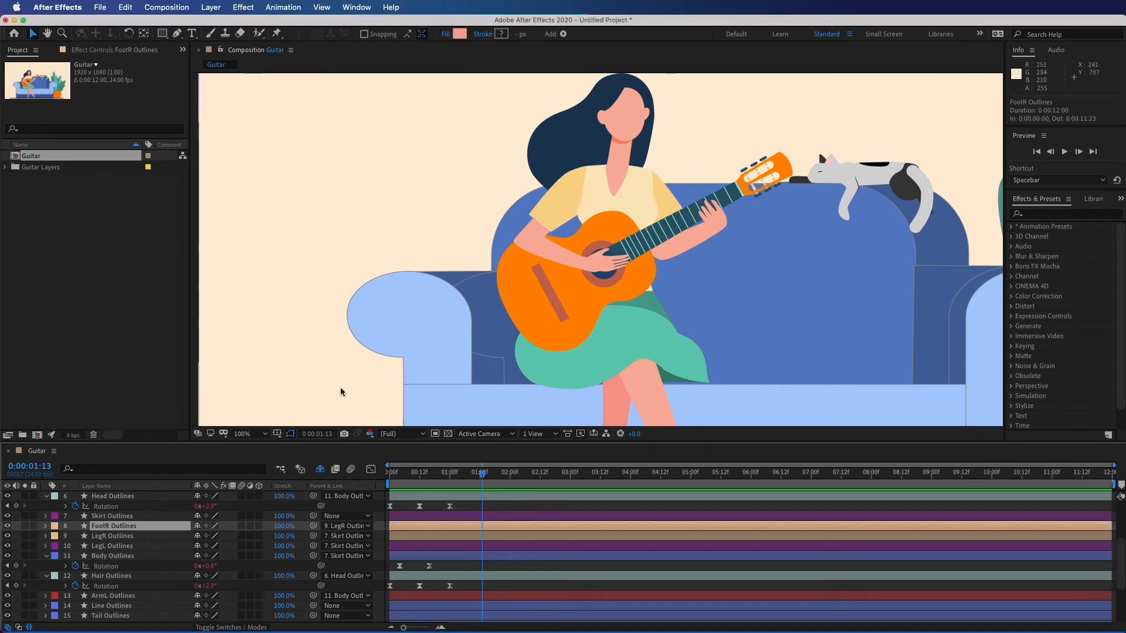
{"action": "left_click_drag", "start_coordinate": [434, 352], "coordinate": [417, 189]}
{"action": "key", "text": "y"}
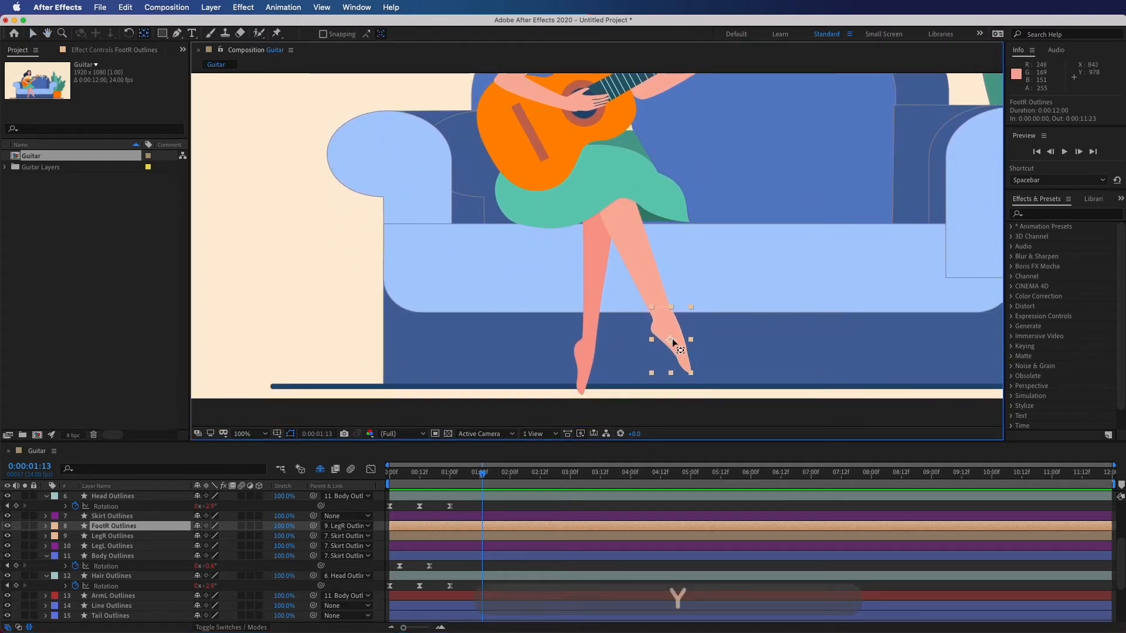
{"action": "left_click_drag", "start_coordinate": [670, 340], "coordinate": [663, 315]}
{"action": "key", "text": "v"}
{"action": "key", "text": "y"}
{"action": "key", "text": "v"}
{"action": "key", "text": "period"}
{"action": "key", "text": "y"}
{"action": "left_click_drag", "start_coordinate": [730, 382], "coordinate": [730, 385]}
{"action": "key", "text": "v"}
{"action": "key", "text": "comma"}
Step: Keyframe the Rotation of FootR Outlines to -9° at frame 0, -22° at frame 12 and -9° at 1 second, and preview it
{"action": "key", "text": "r"}
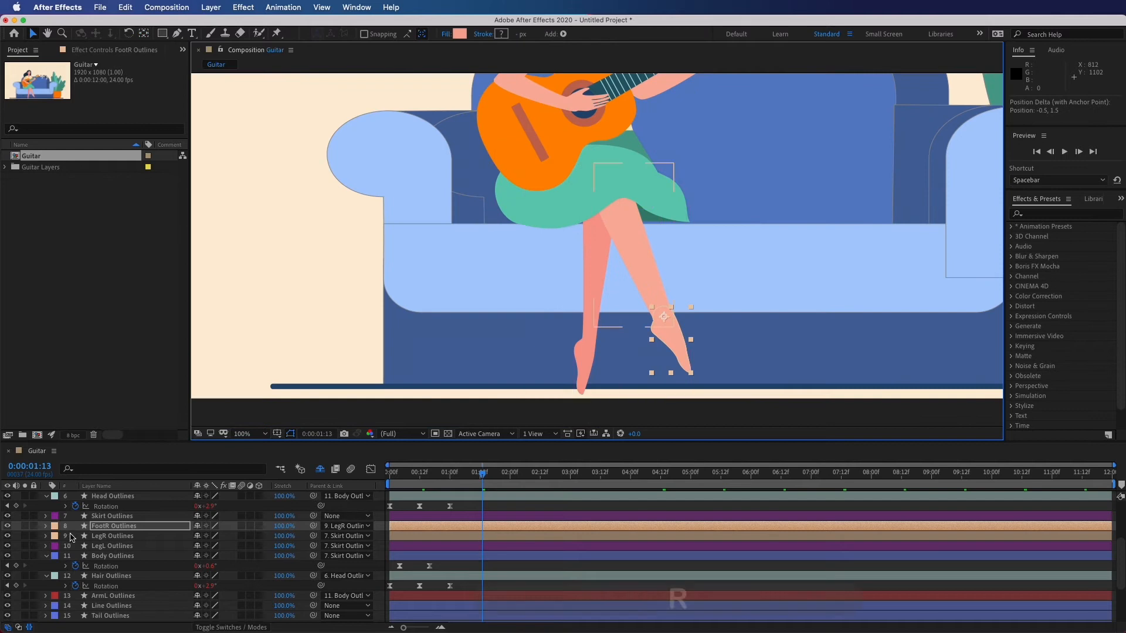
{"action": "left_click_drag", "start_coordinate": [496, 482], "coordinate": [389, 472]}
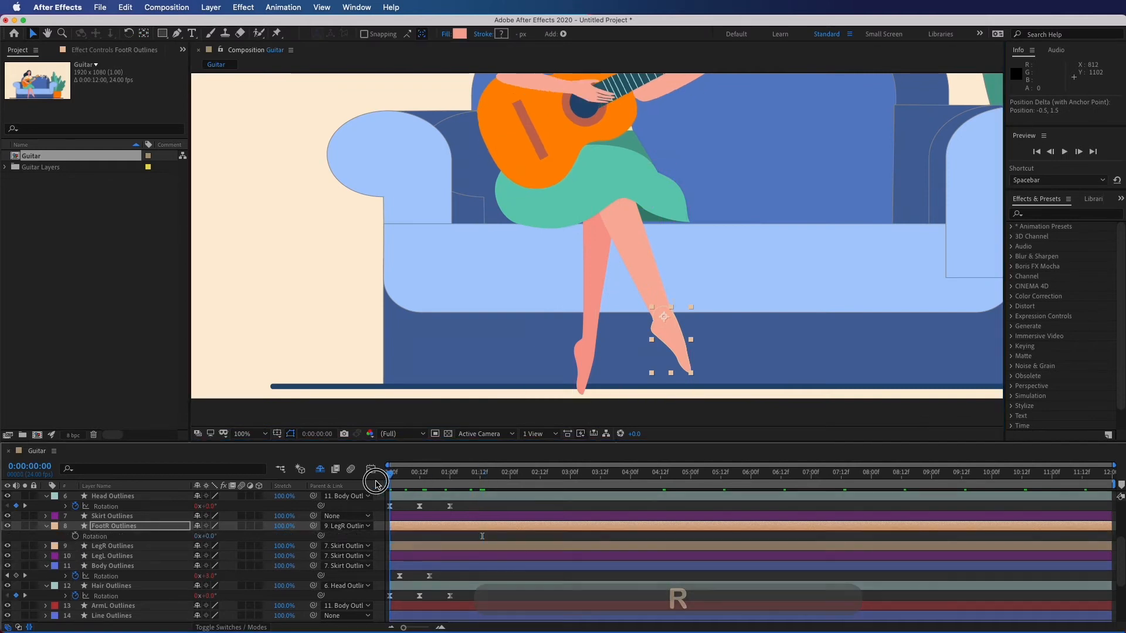
{"action": "left_click", "coordinate": [75, 536]}
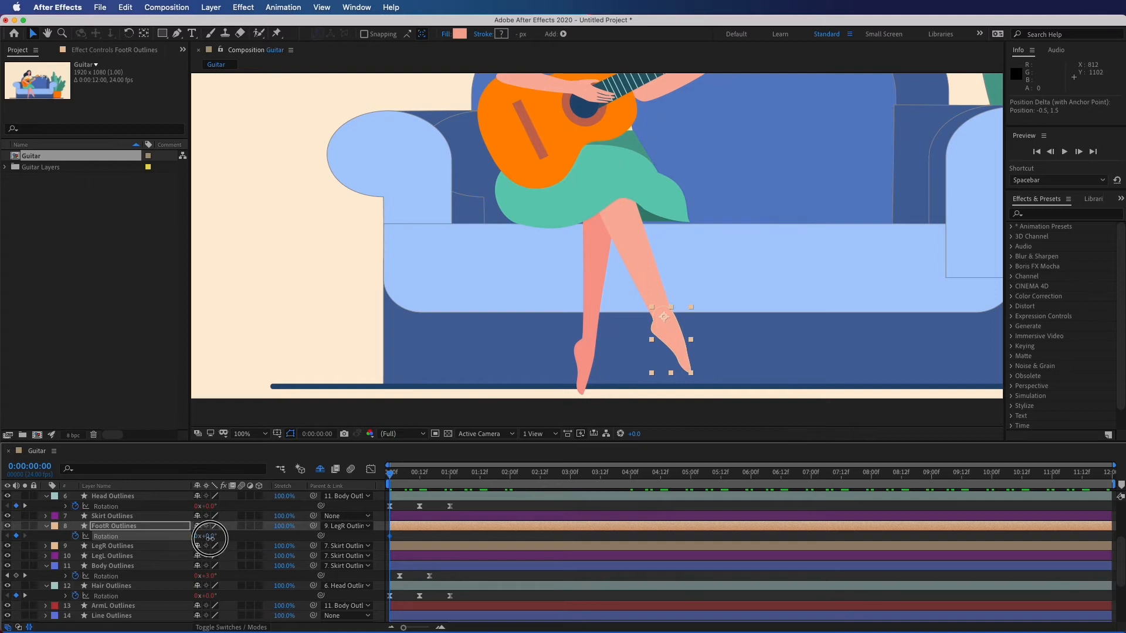
{"action": "mouse_move", "coordinate": [210, 537]}
{"action": "left_mouse_down"}
{"action": "mouse_move", "coordinate": [221, 537]}
{"action": "mouse_move", "coordinate": [199, 538]}
{"action": "mouse_move", "coordinate": [208, 546]}
{"action": "left_mouse_up"}
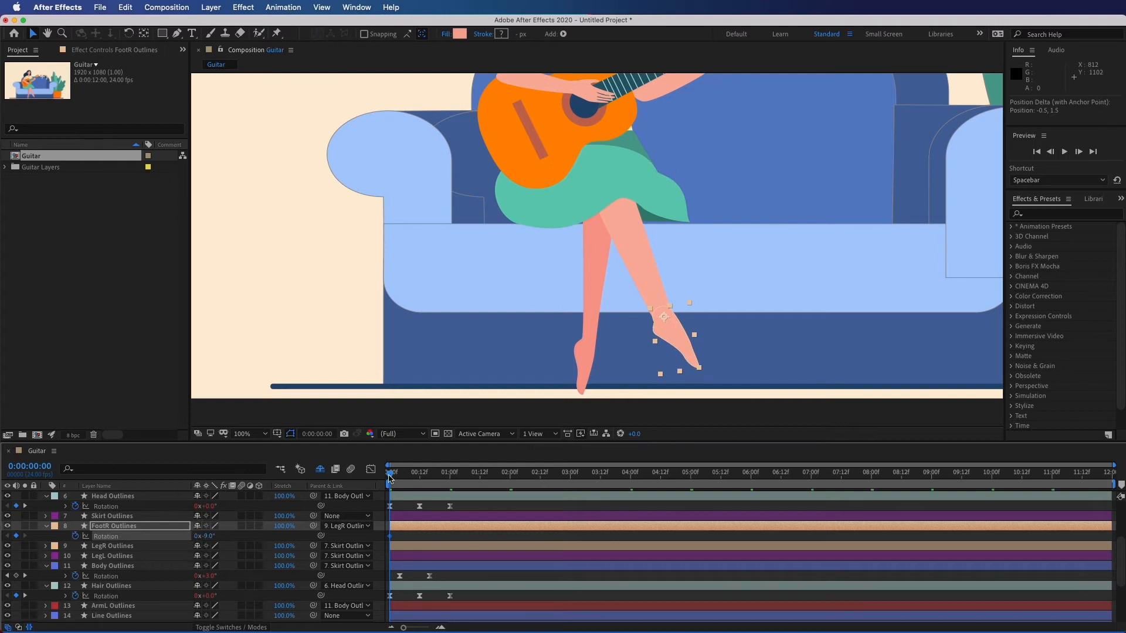
{"action": "left_click_drag", "start_coordinate": [390, 477], "coordinate": [419, 475]}
{"action": "left_click_drag", "start_coordinate": [209, 540], "coordinate": [200, 537]}
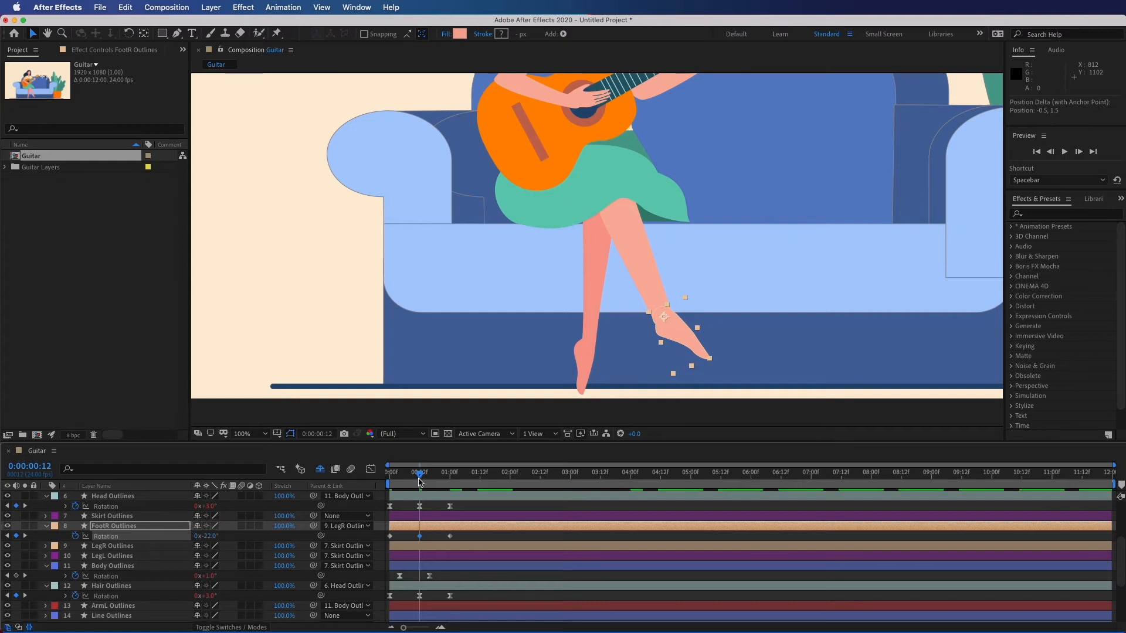
{"action": "key", "text": "space"}
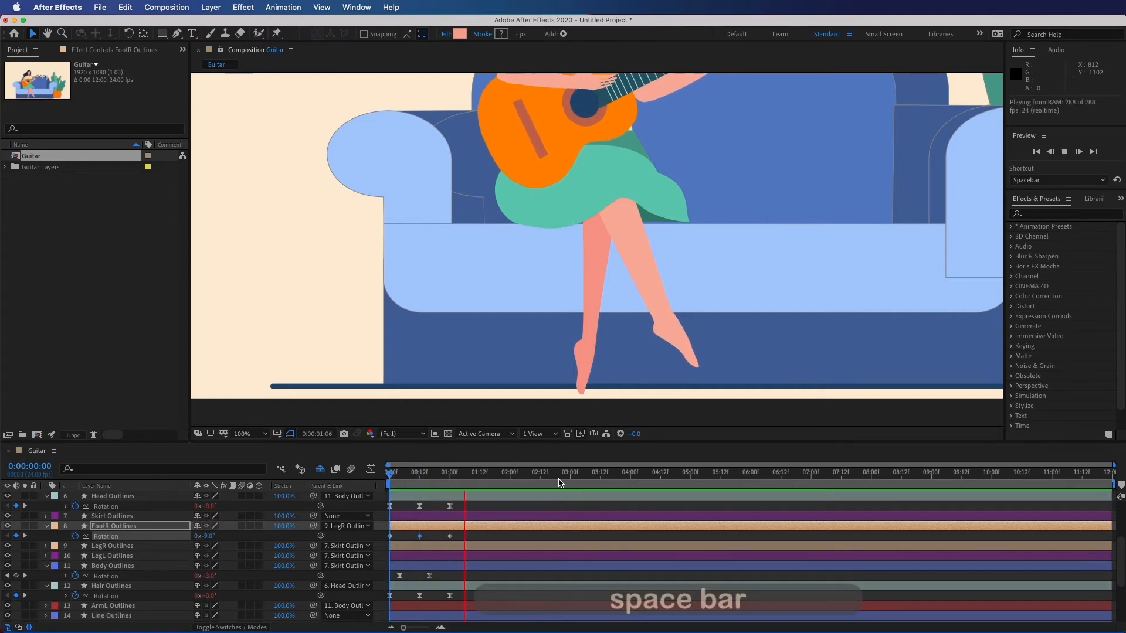
{"action": "key", "text": "space"}
Step: Set the Rotation keyframes of FootR Outlines at frame 0 and at 1 second to 5°
{"action": "left_click_drag", "start_coordinate": [497, 477], "coordinate": [387, 476]}
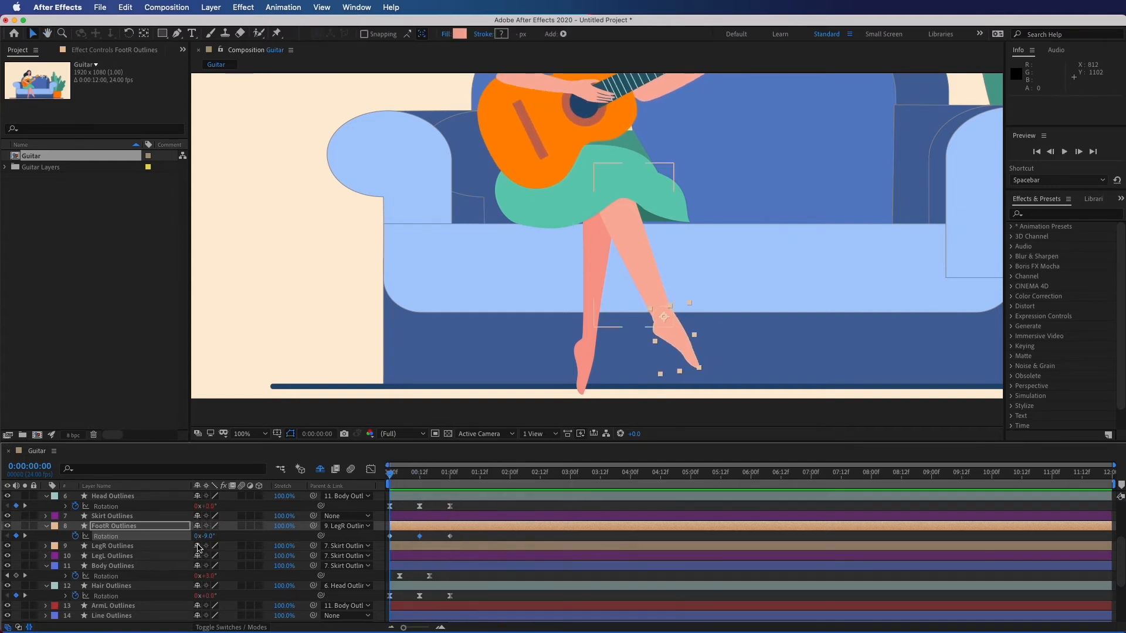
{"action": "left_click_drag", "start_coordinate": [206, 536], "coordinate": [220, 537]}
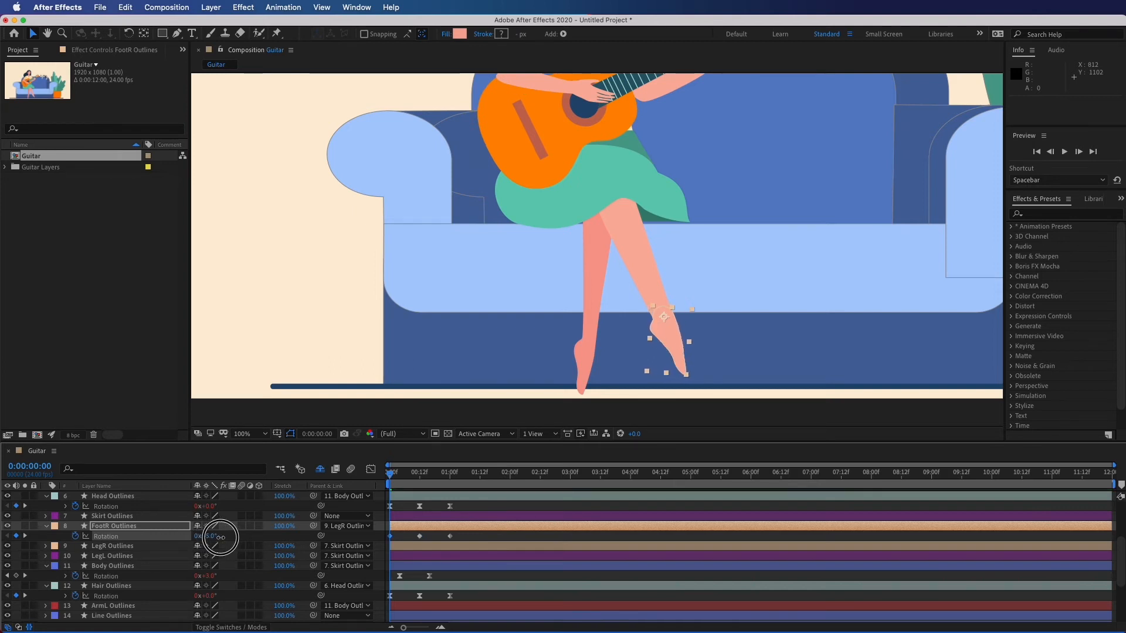
{"action": "left_click_drag", "start_coordinate": [389, 472], "coordinate": [449, 472]}
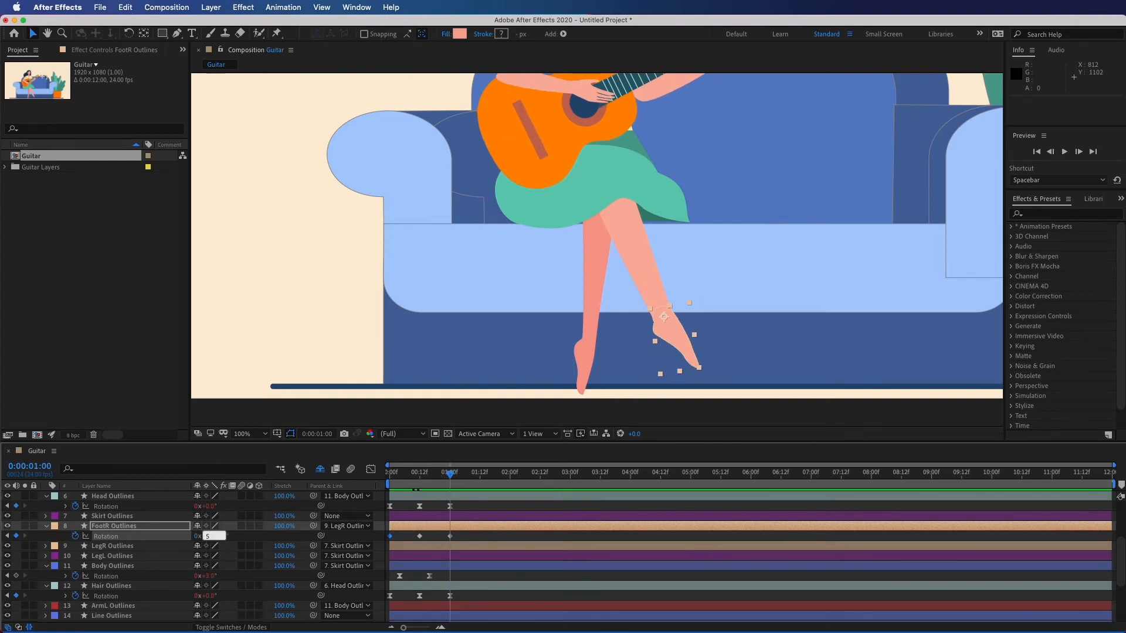
{"action": "key", "text": "Return"}
{"action": "left_click_drag", "start_coordinate": [447, 474], "coordinate": [388, 476]}
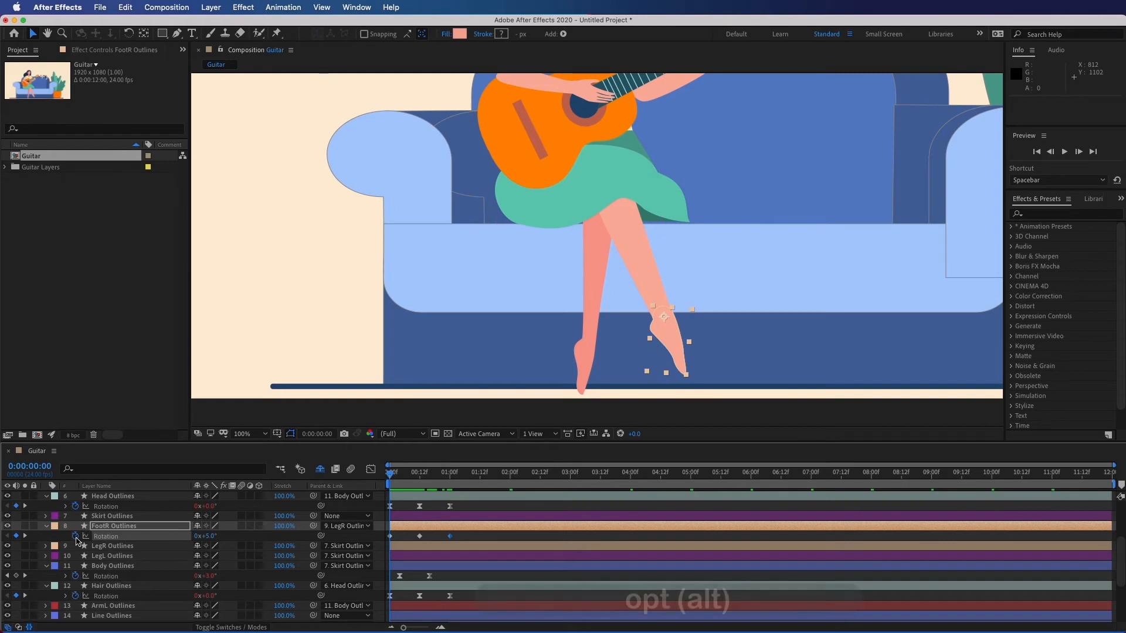
Step: Add the expression loopOut(type = "cycle", numKeyframes = 0) to the Rotation of FootR Outlines
{"action": "left_click", "coordinate": [77, 537], "text": "alt"}
{"action": "left_click", "coordinate": [235, 546]}
{"action": "mouse_move", "coordinate": [266, 568]}
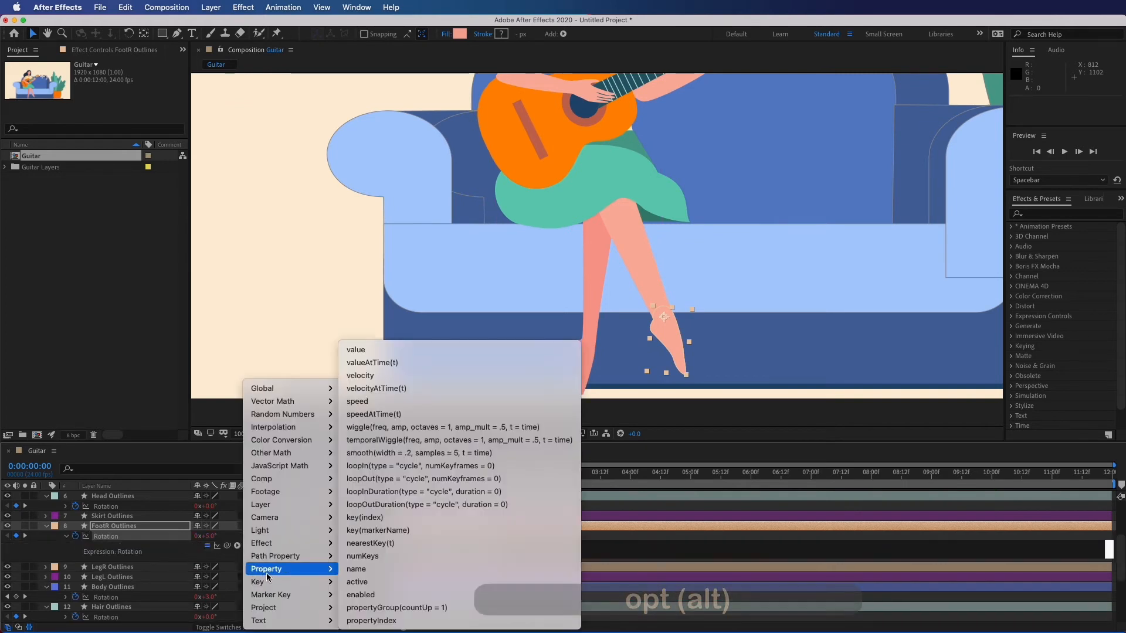
{"action": "left_click", "coordinate": [384, 479]}
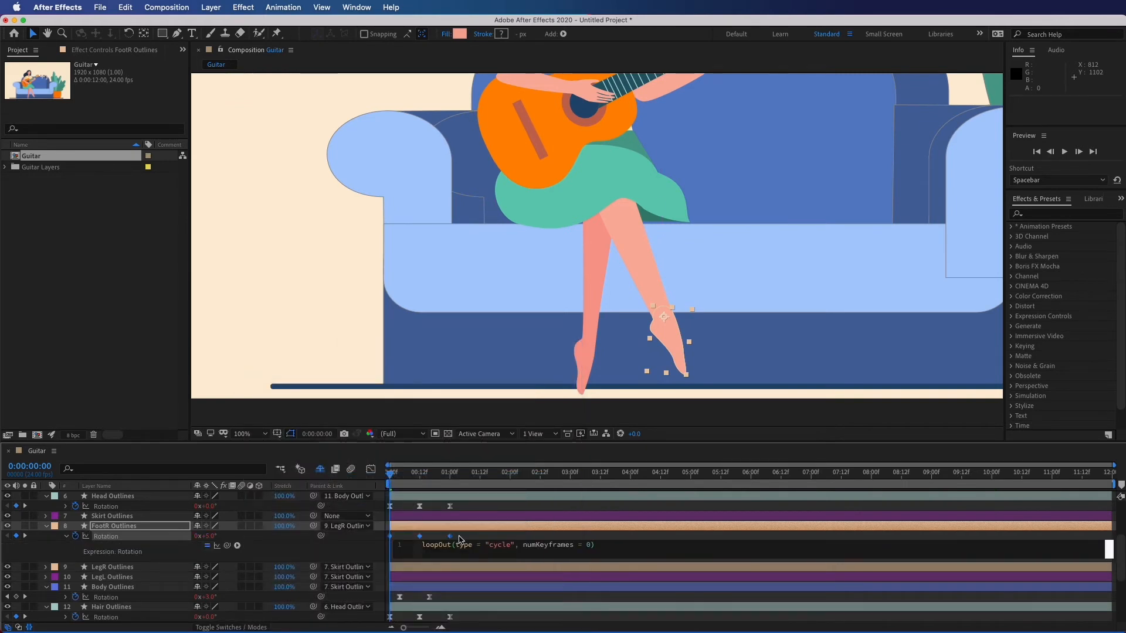
Step: Apply Easy Ease to all three Rotation keyframes of FootR Outlines and preview the foot tapping
{"action": "left_click", "coordinate": [460, 538]}
{"action": "left_click_drag", "start_coordinate": [461, 538], "coordinate": [384, 536]}
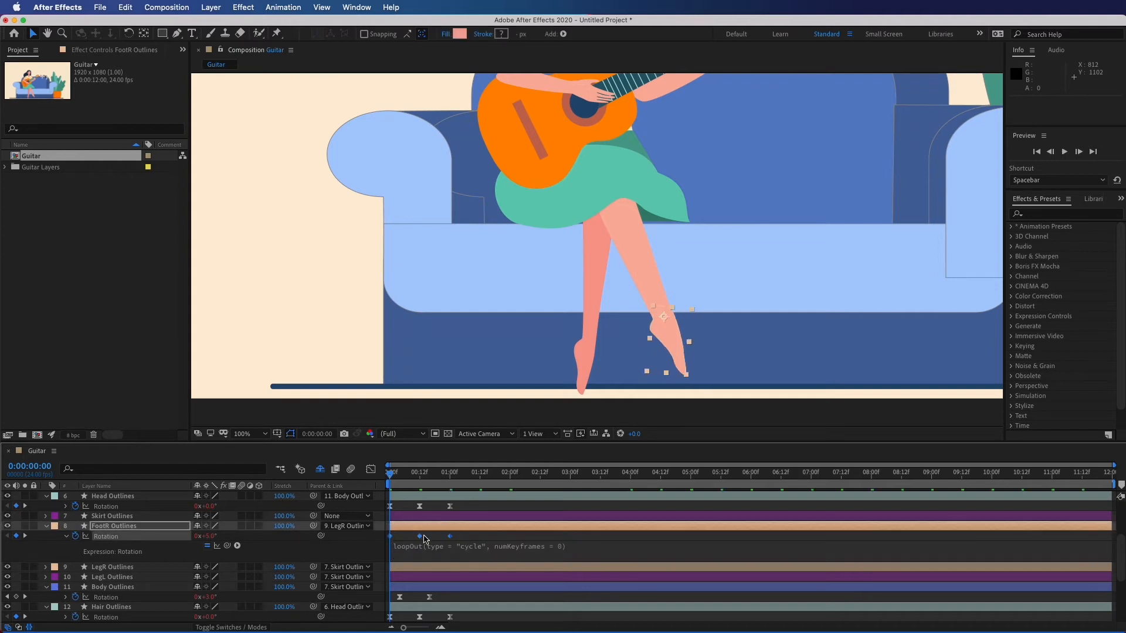
{"action": "right_click", "coordinate": [425, 539]}
{"action": "mouse_move", "coordinate": [487, 620]}
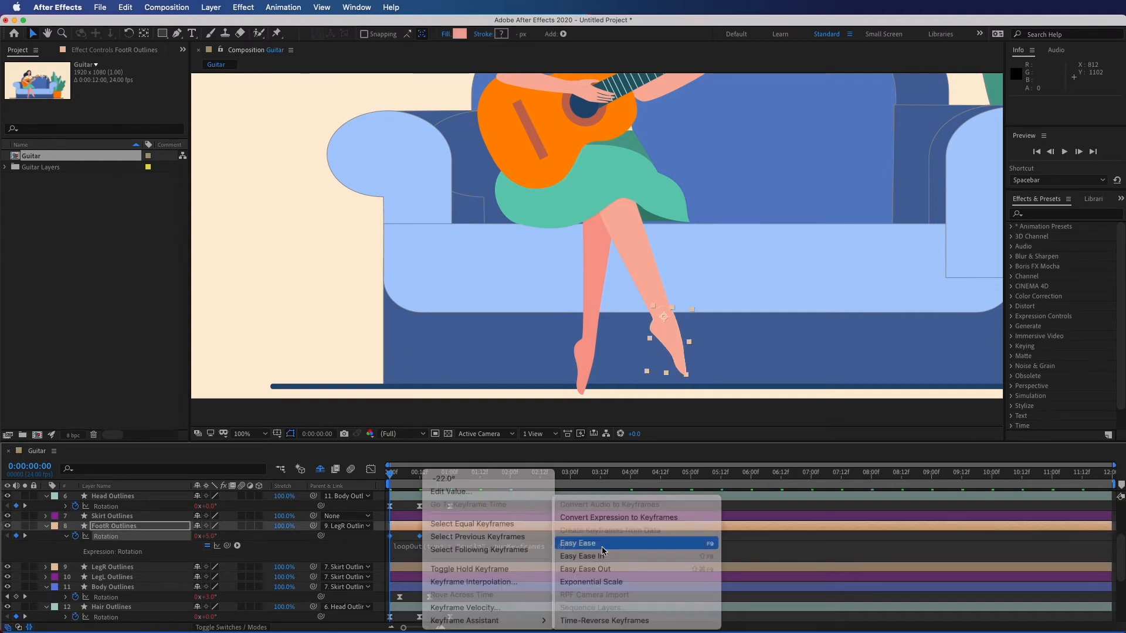
{"action": "left_click", "coordinate": [602, 544]}
{"action": "key", "text": "space"}
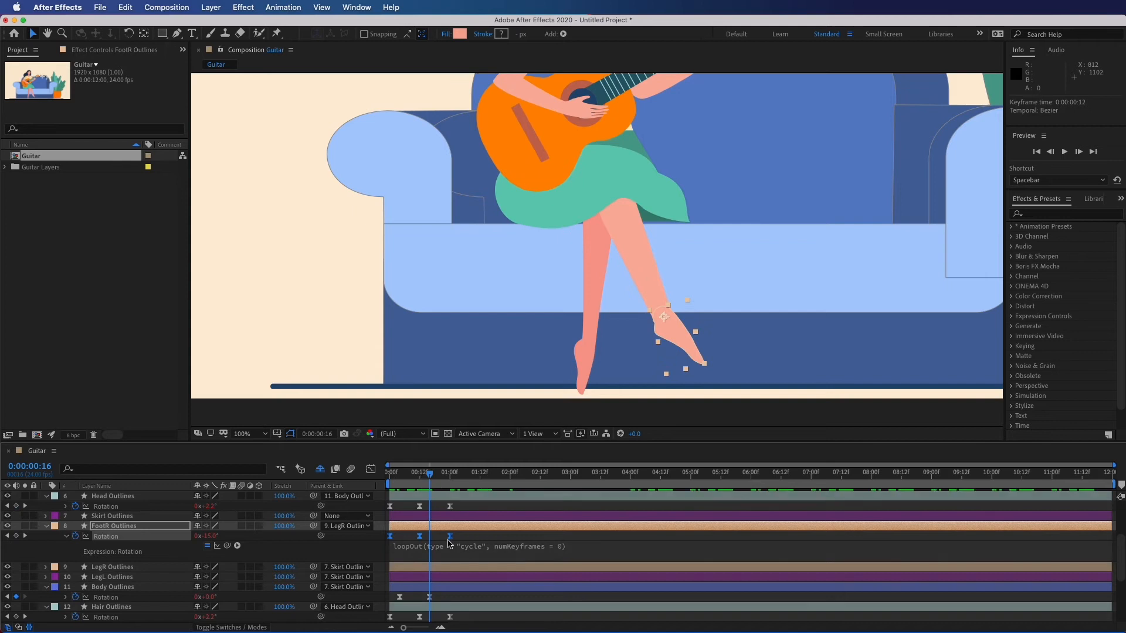
Step: Move all Rotation keyframes of FootR Outlines earlier so the last one sits at frame 16, and preview the foot tapping
{"action": "left_click_drag", "start_coordinate": [448, 542], "coordinate": [429, 544]}
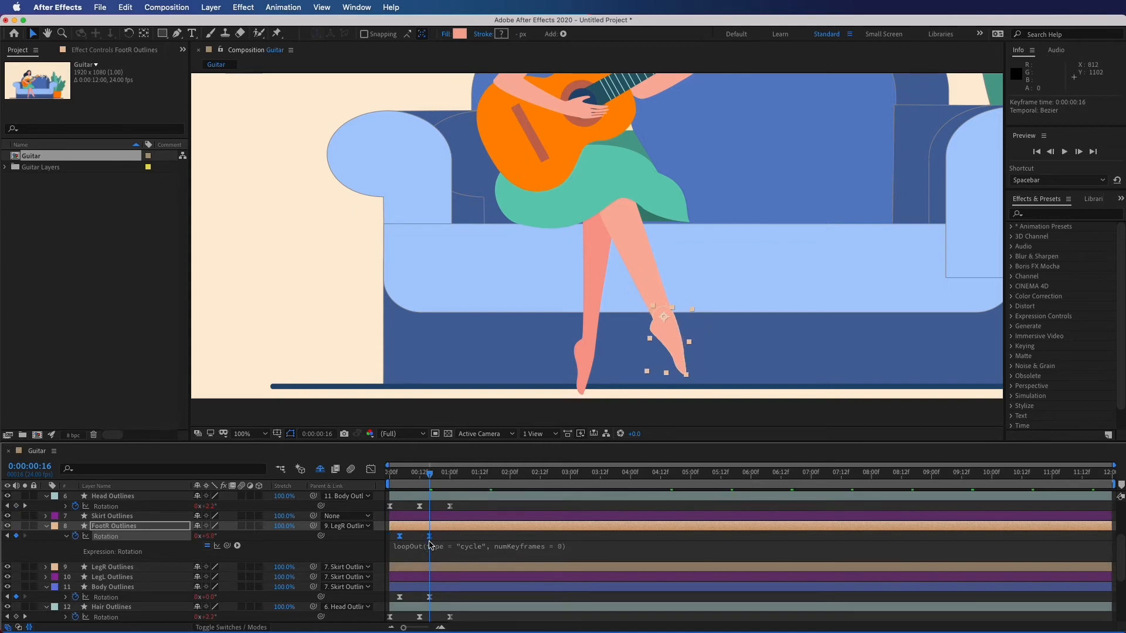
{"action": "left_click", "coordinate": [342, 355]}
{"action": "key", "text": "comma"}
{"action": "key", "text": "space"}
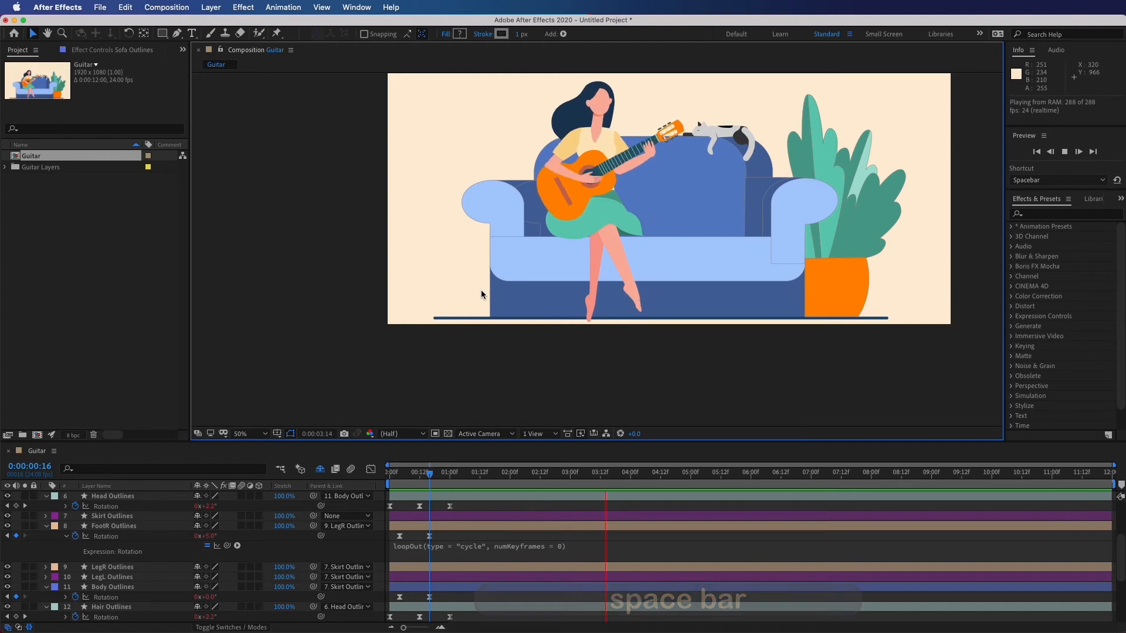
Step: Move the FootR Outlines Rotation keyframes back so the last one is at 1 second, and set its value to -9°
{"action": "left_click", "coordinate": [449, 484]}
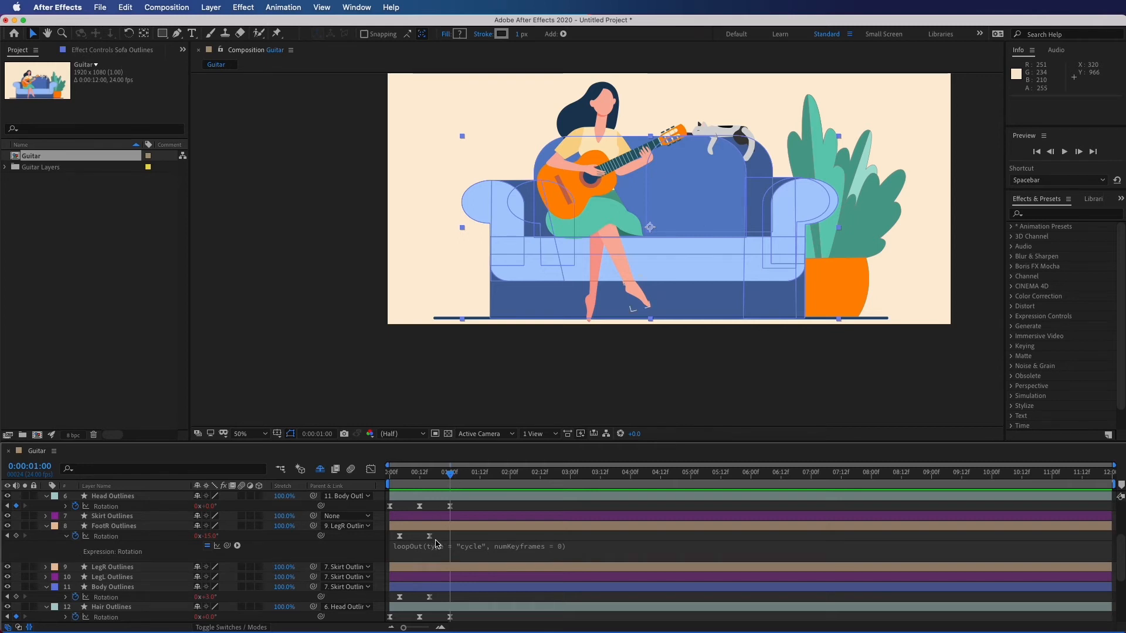
{"action": "mouse_move", "coordinate": [437, 540]}
{"action": "left_mouse_down"}
{"action": "mouse_move", "coordinate": [345, 534]}
{"action": "mouse_move", "coordinate": [450, 542]}
{"action": "left_mouse_up"}
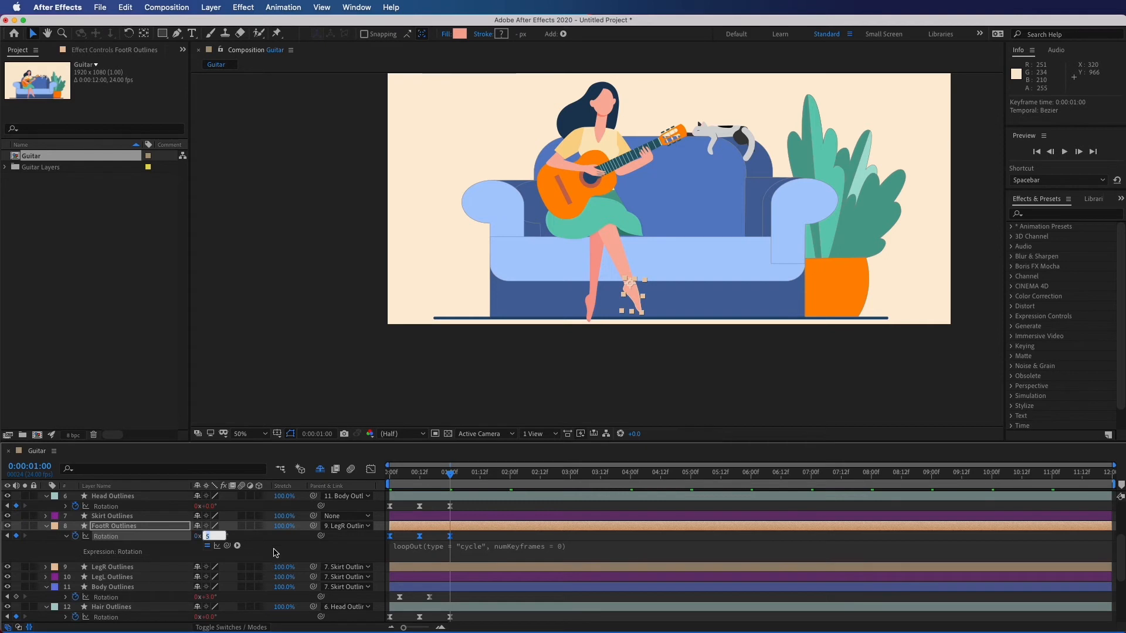
{"action": "left_click", "coordinate": [441, 406]}
{"action": "left_click", "coordinate": [450, 537]}
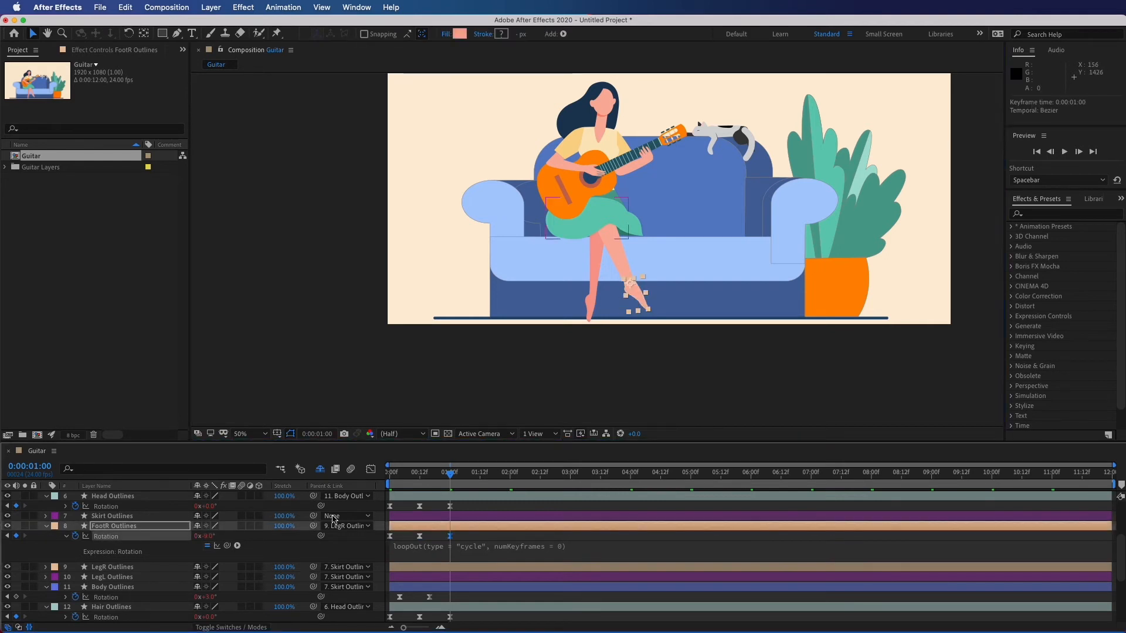
Step: Set the Rotation keyframe of FootR Outlines at frame 0 to -9° and preview the animation
{"action": "left_click_drag", "start_coordinate": [449, 476], "coordinate": [389, 478]}
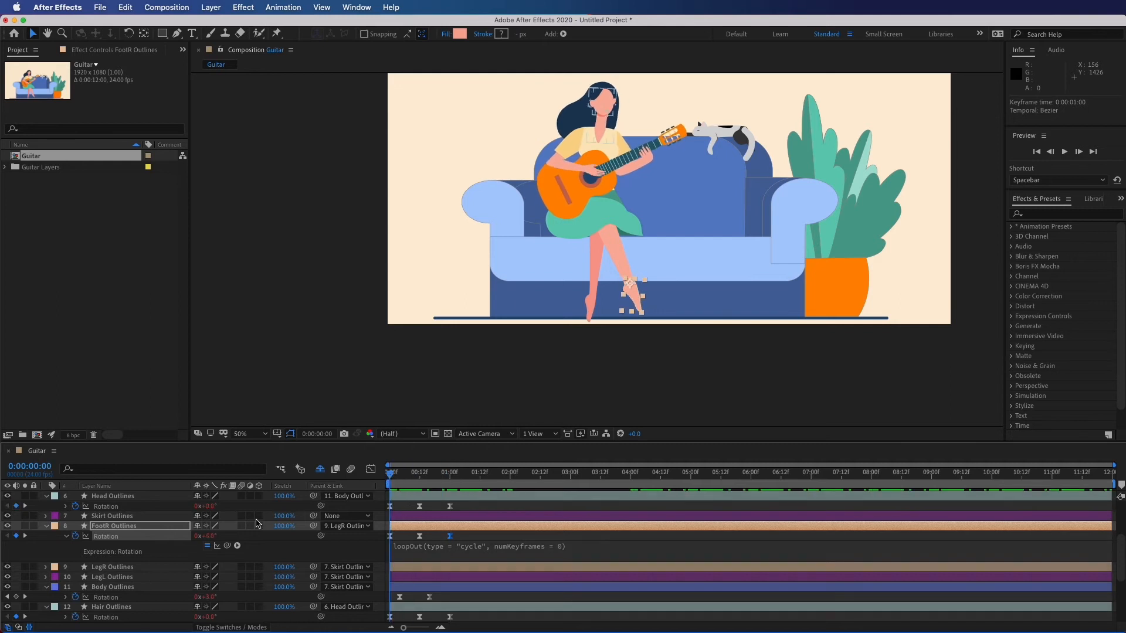
{"action": "key", "text": "Return"}
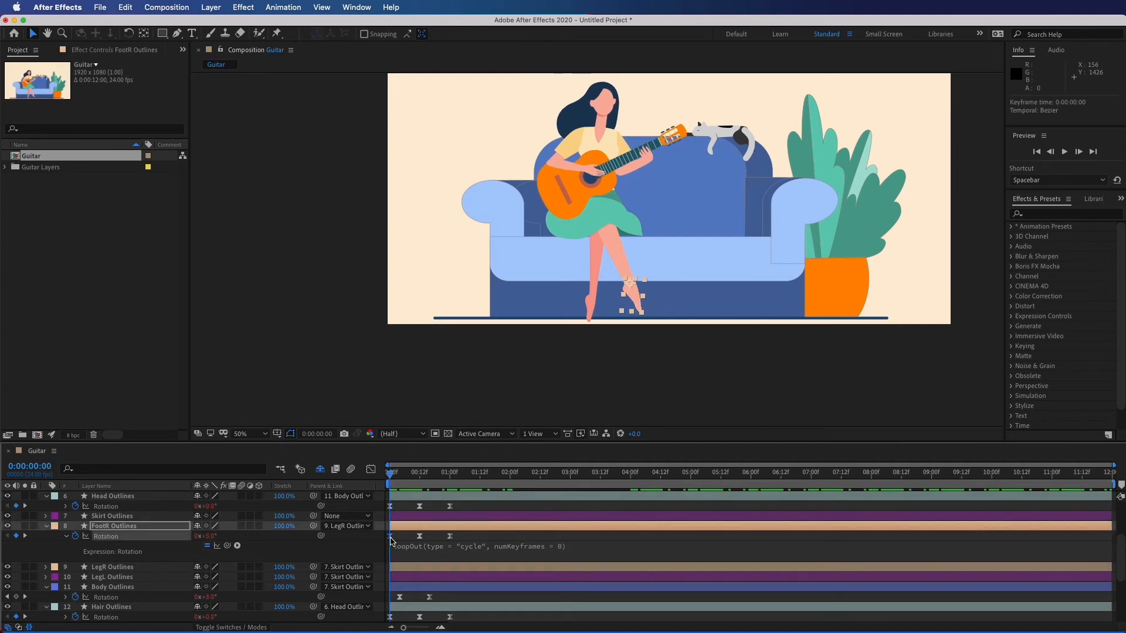
{"action": "key", "text": "space"}
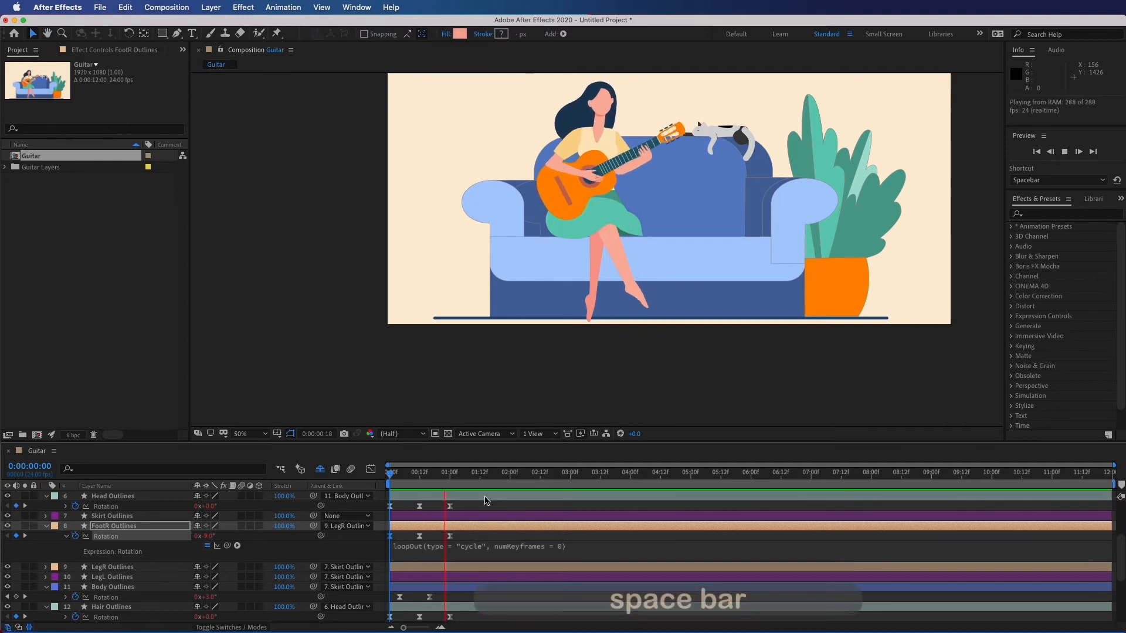
{"action": "key", "text": "space"}
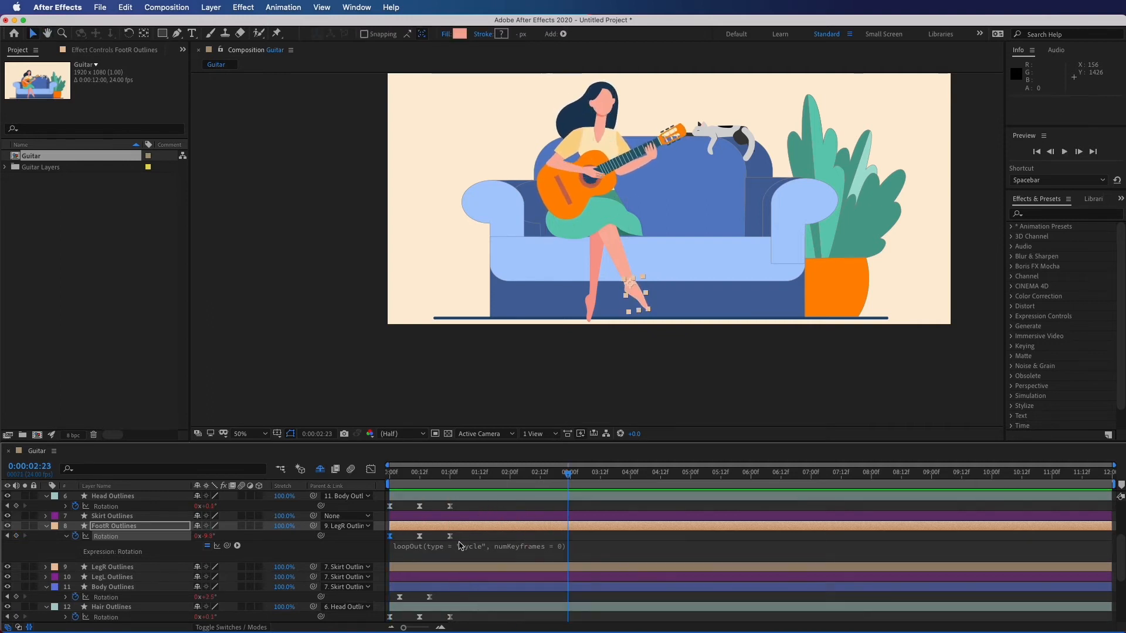
Step: Offset the FootR Outlines Rotation keyframes so the last one falls on frame 16, and preview the composition from frame 0
{"action": "left_click", "coordinate": [435, 476]}
{"action": "left_click_drag", "start_coordinate": [435, 476], "coordinate": [430, 475]}
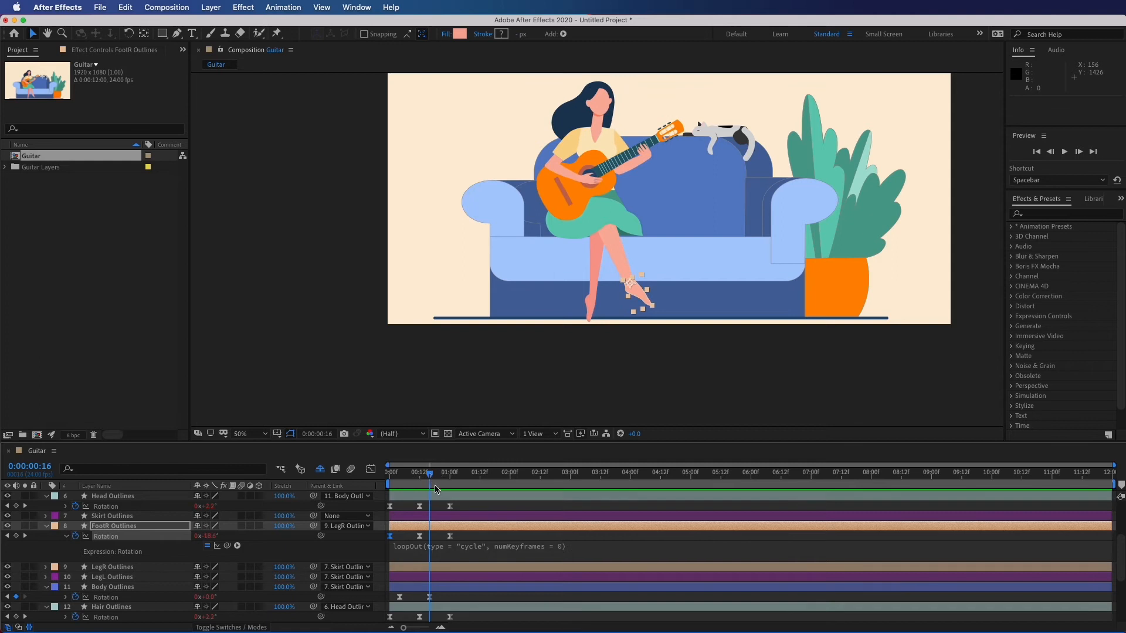
{"action": "left_click_drag", "start_coordinate": [461, 536], "coordinate": [429, 535]}
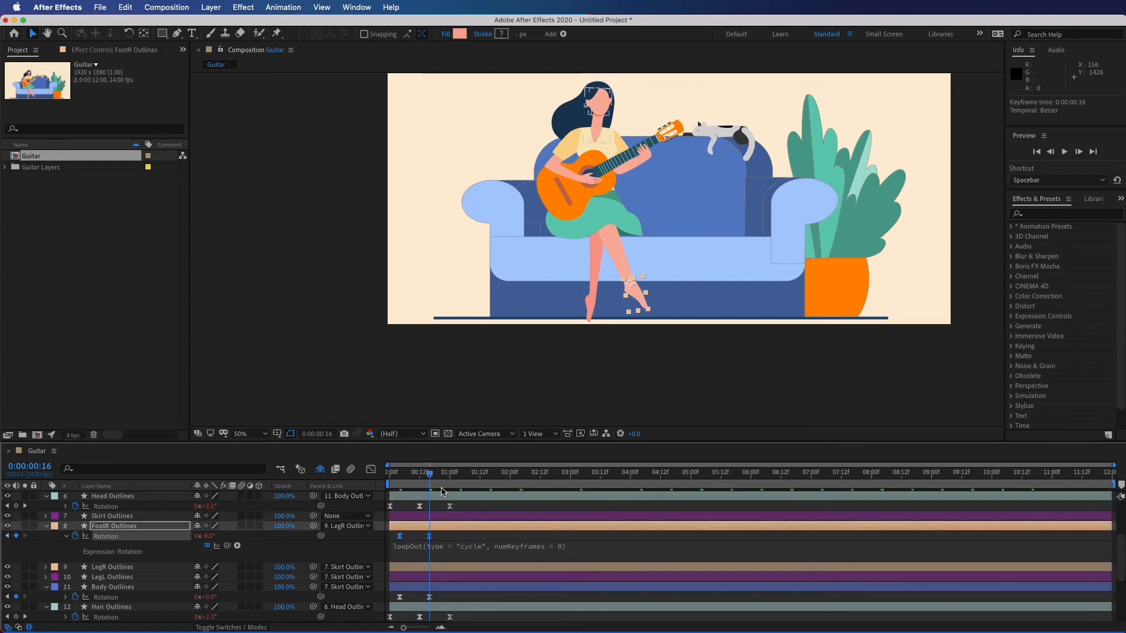
{"action": "left_click_drag", "start_coordinate": [430, 472], "coordinate": [386, 473]}
{"action": "left_click", "coordinate": [365, 382]}
{"action": "key", "text": "space"}
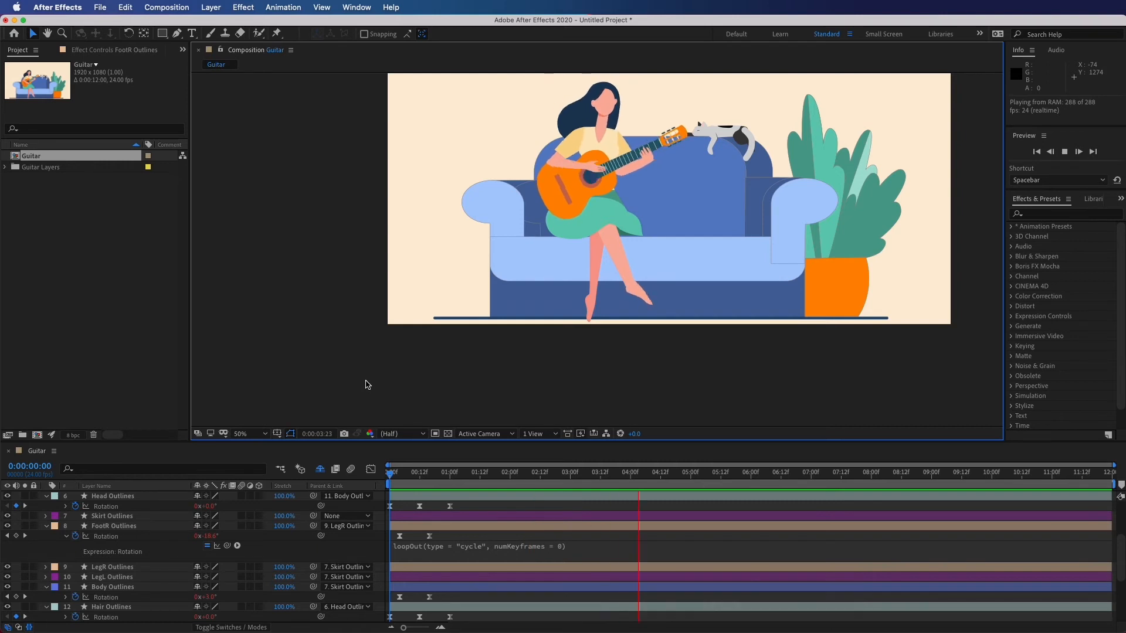
{"action": "key", "text": "space"}
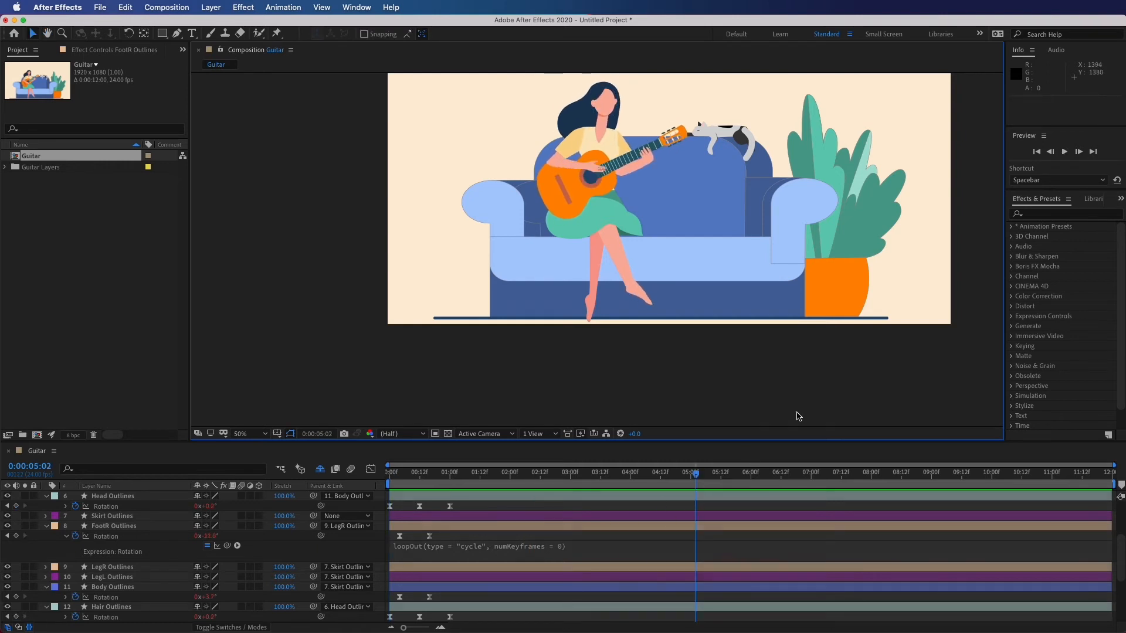
Step: Collapse the expanded properties of the FootR, Head, Body and Hair Outlines layers
{"action": "scroll", "coordinate": [822, 397], "scroll_direction": "up", "scroll_amount": 1}
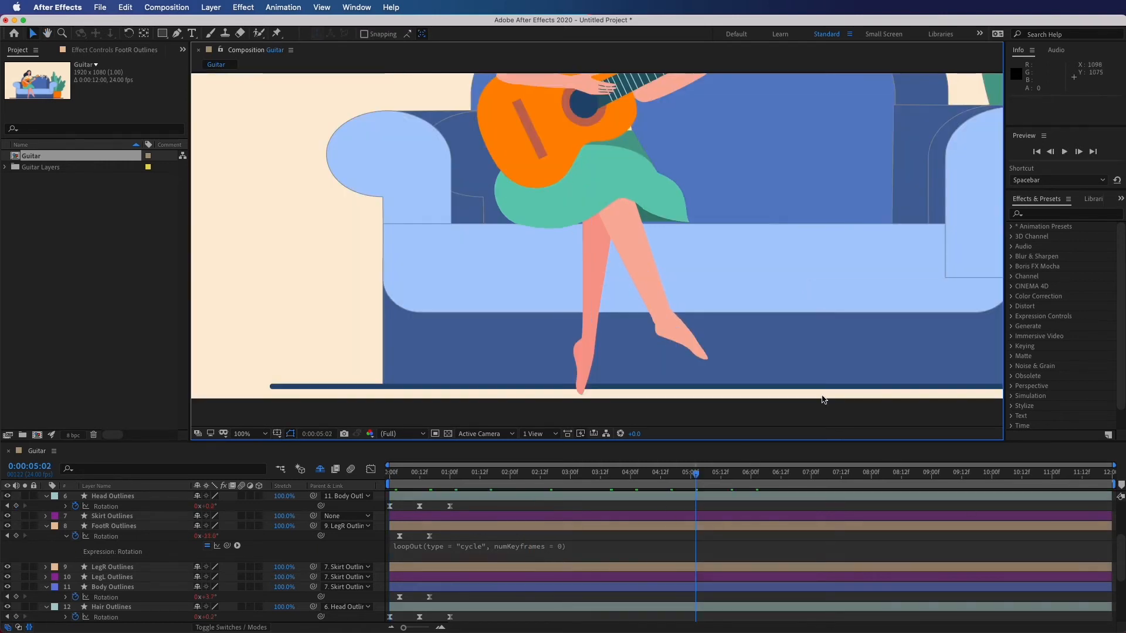
{"action": "key", "text": "space"}
{"action": "left_click_drag", "start_coordinate": [863, 133], "coordinate": [634, 343]}
{"action": "left_click", "coordinate": [672, 188]}
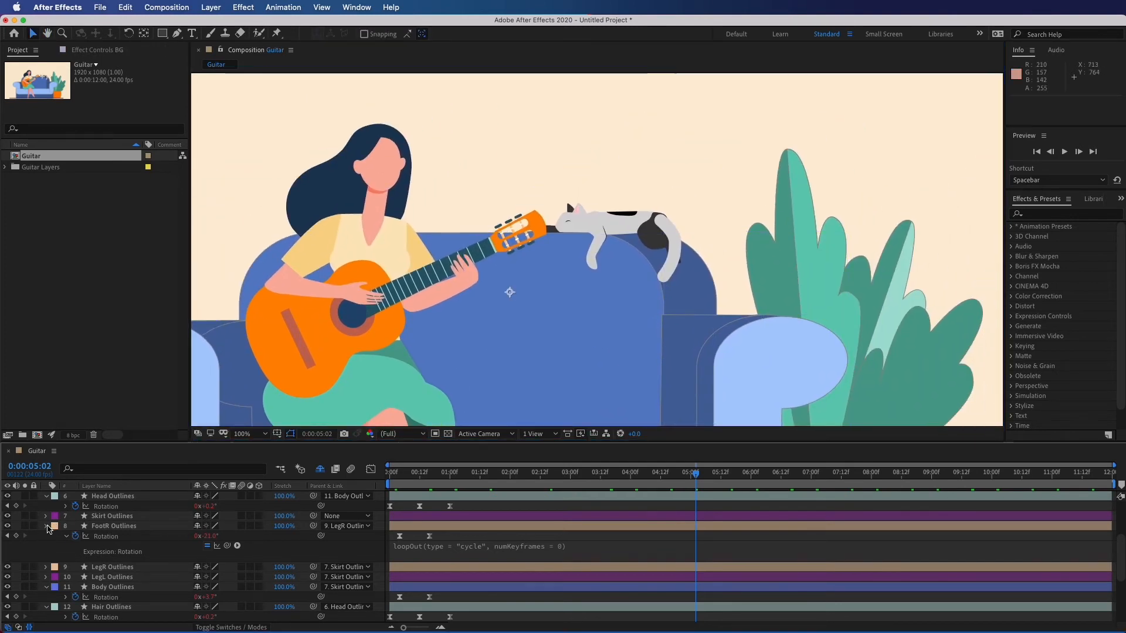
{"action": "left_click", "coordinate": [47, 526]}
{"action": "left_click", "coordinate": [46, 496]}
{"action": "left_click", "coordinate": [46, 546]}
{"action": "left_click", "coordinate": [46, 556]}
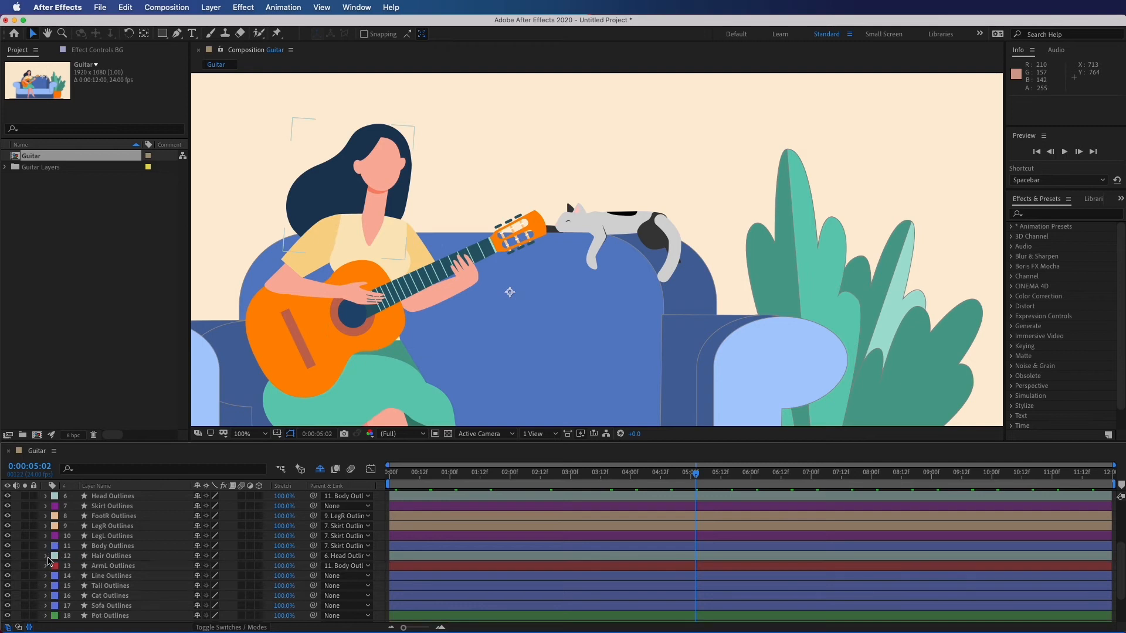
Step: Delete the Tail Outlines layer and create an empty shape layer directly above Cat Outlines
{"action": "left_click", "coordinate": [107, 586]}
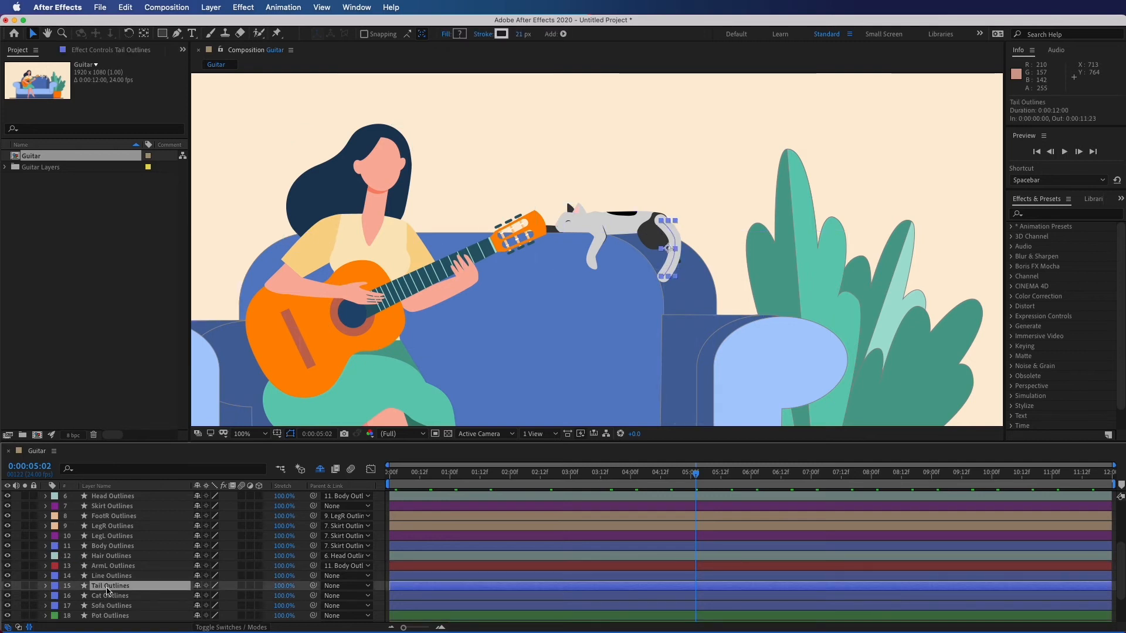
{"action": "key", "text": "Delete"}
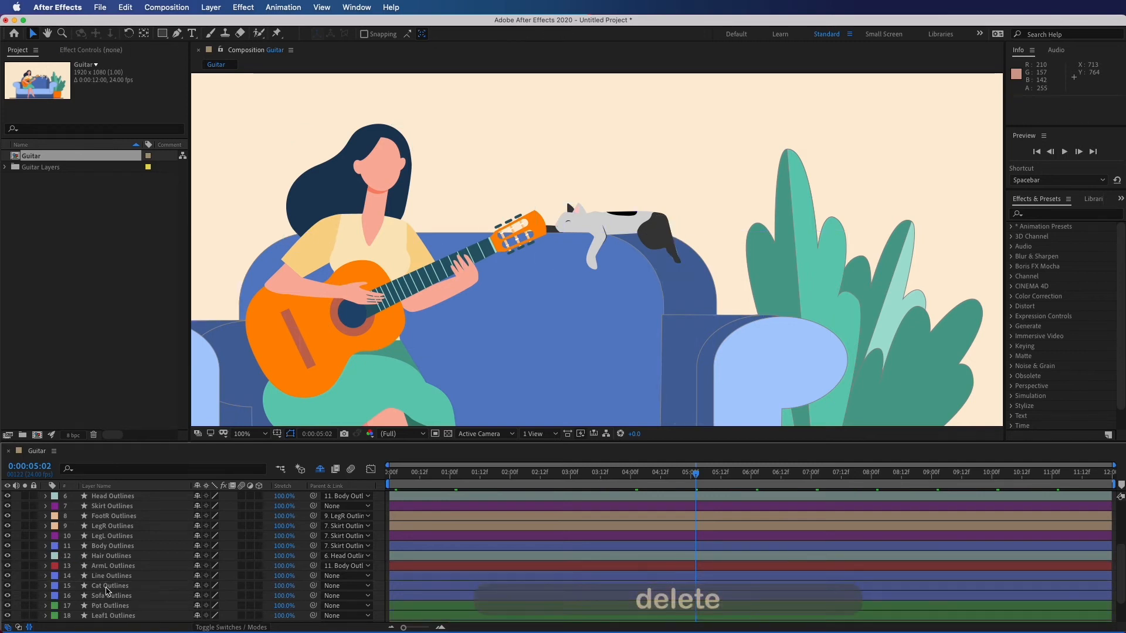
{"action": "left_click", "coordinate": [107, 586]}
{"action": "right_click", "coordinate": [163, 587]}
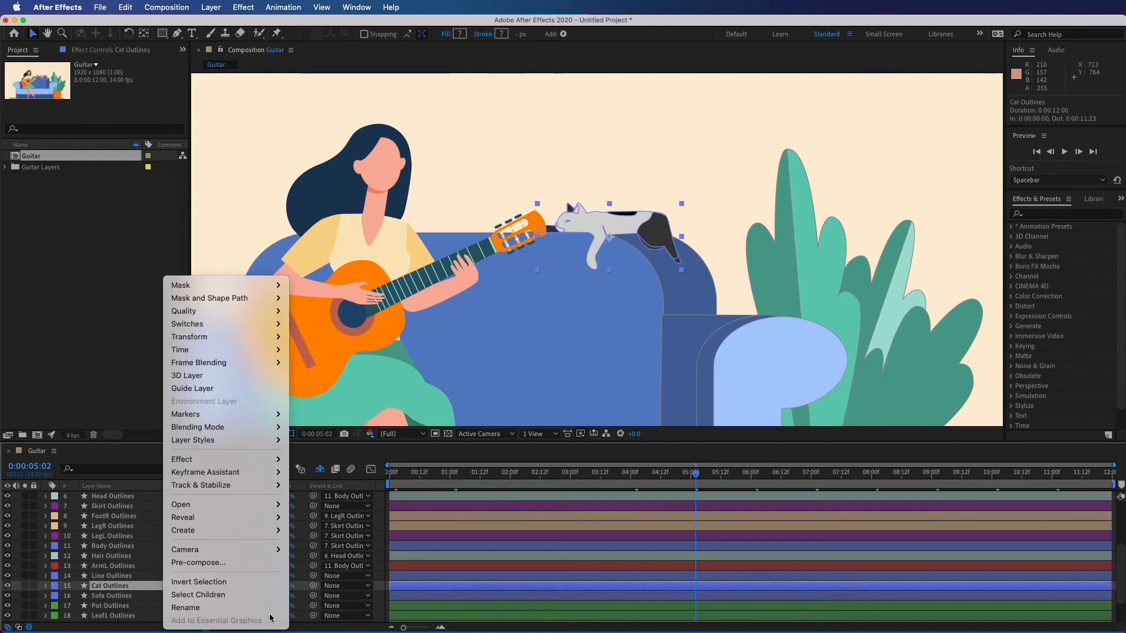
{"action": "left_click", "coordinate": [308, 608]}
{"action": "left_click", "coordinate": [305, 603]}
{"action": "left_click", "coordinate": [590, 406]}
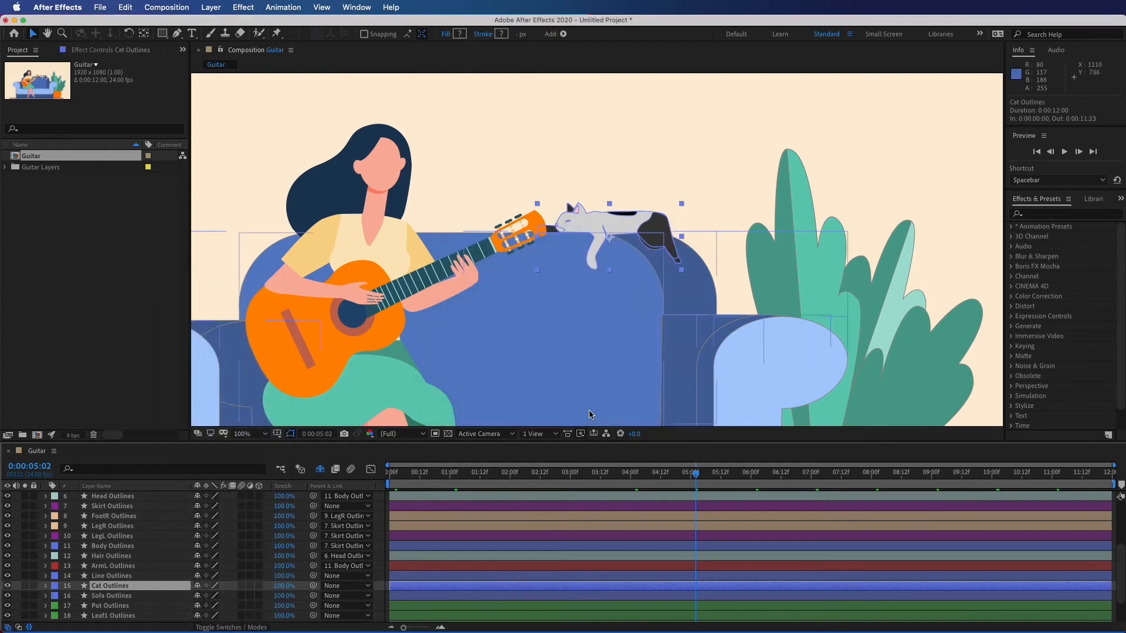
{"action": "right_click", "coordinate": [228, 588]}
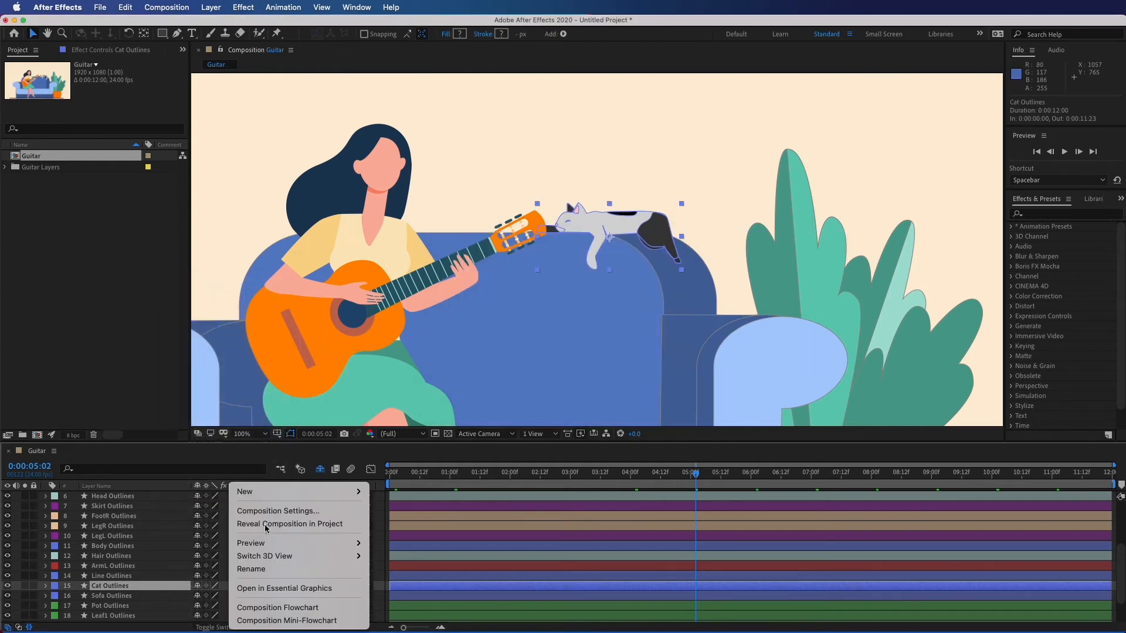
{"action": "mouse_move", "coordinate": [292, 492]}
{"action": "left_click", "coordinate": [397, 569]}
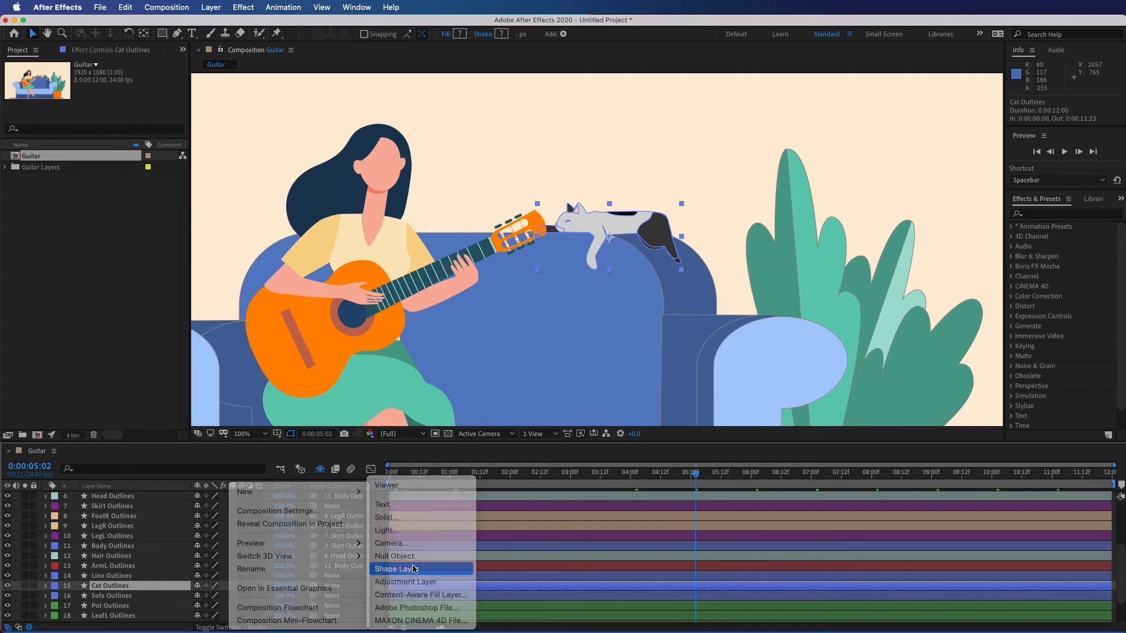
Step: Draw a straight two-point tail hanging from the cat's rump with the Pen tool, using a 15 px stroke in C0BEBE
{"action": "left_click", "coordinate": [178, 35]}
{"action": "left_click", "coordinate": [408, 34]}
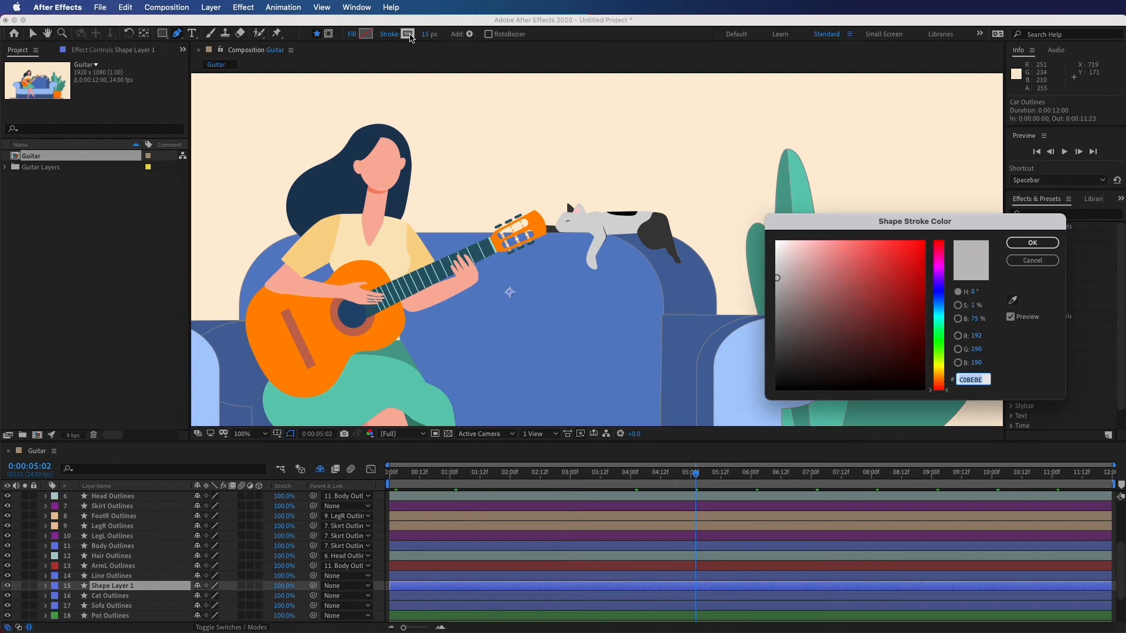
{"action": "left_click", "coordinate": [1017, 249]}
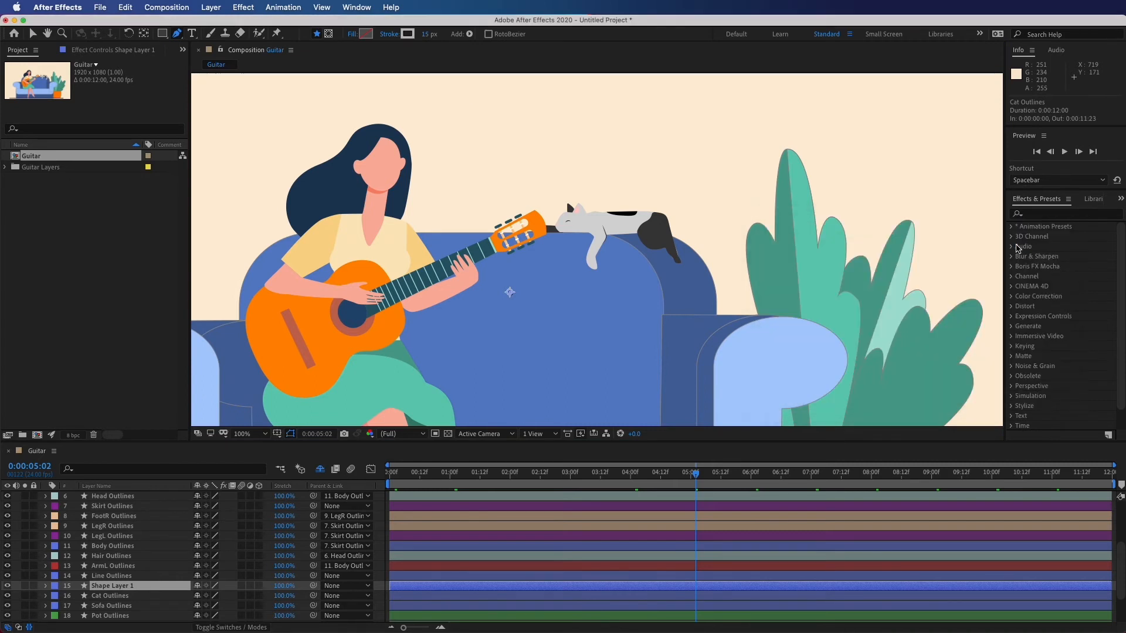
{"action": "left_click", "coordinate": [661, 220]}
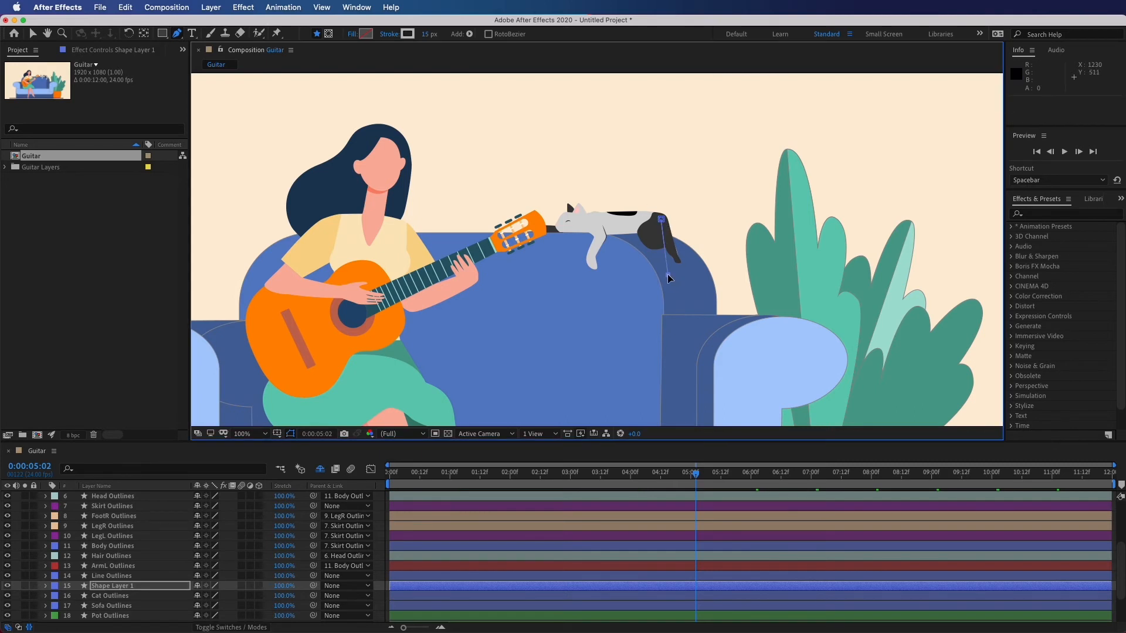
{"action": "left_click", "coordinate": [668, 275]}
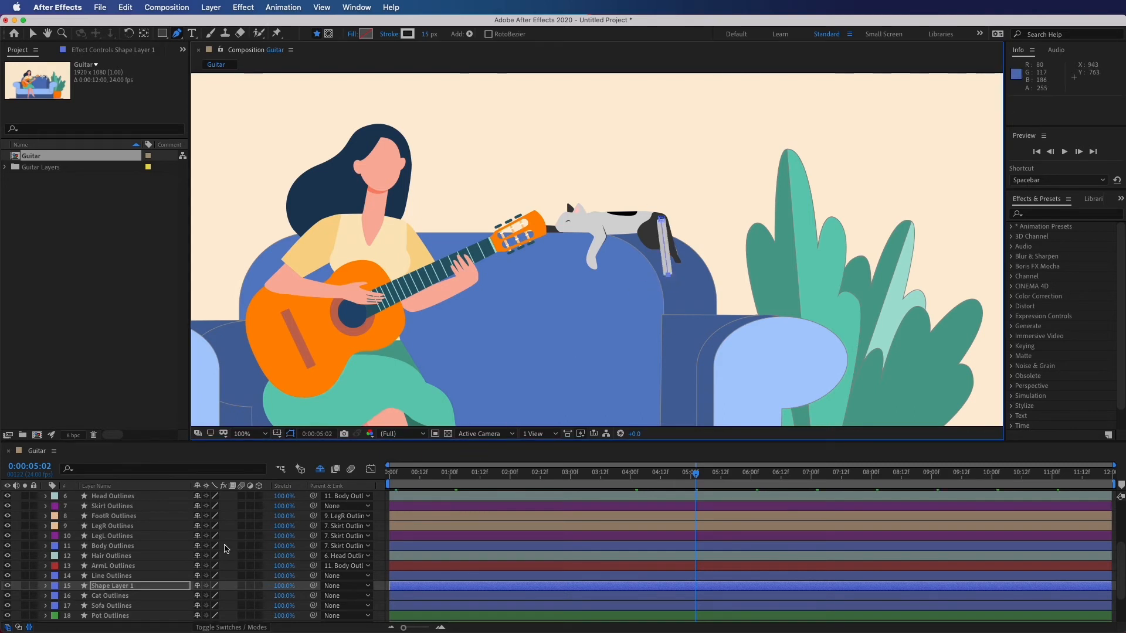
Step: Set the Line Cap of the new tail's Stroke 1 to Round Cap
{"action": "left_click", "coordinate": [46, 586]}
{"action": "left_click", "coordinate": [56, 597]}
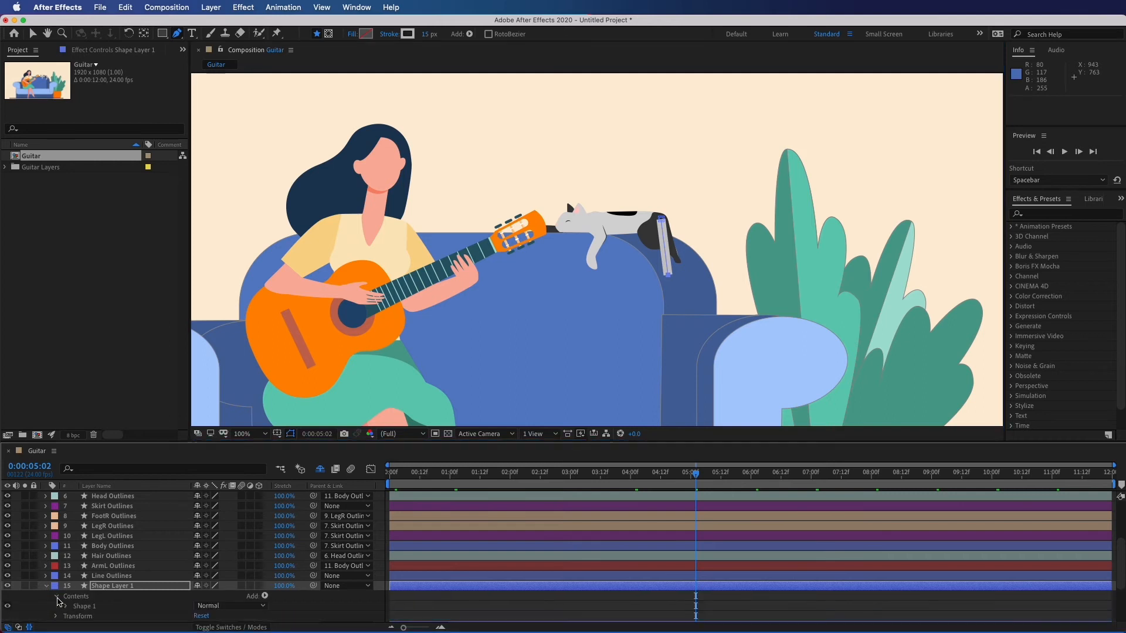
{"action": "left_click", "coordinate": [67, 606]}
{"action": "left_click", "coordinate": [77, 588]}
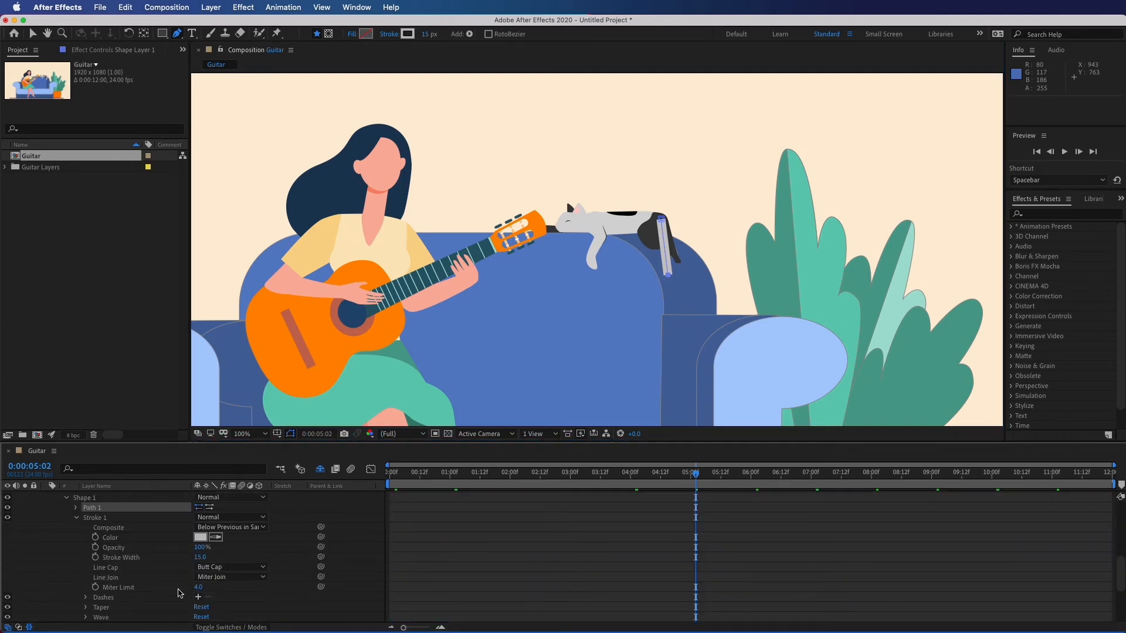
{"action": "left_click", "coordinate": [213, 572]}
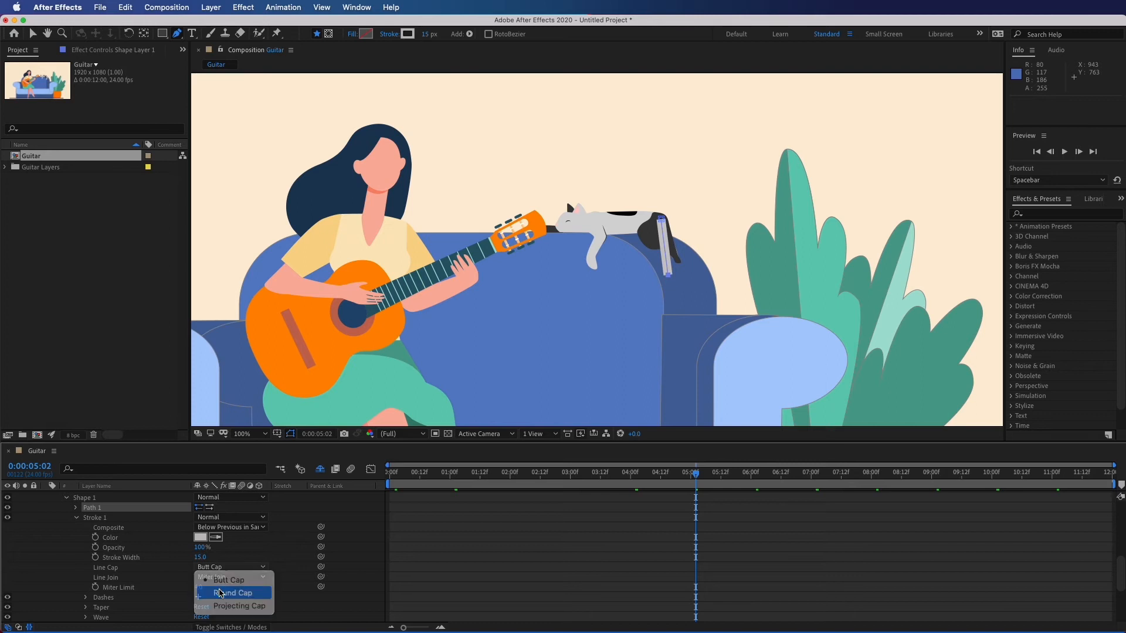
{"action": "left_click", "coordinate": [220, 587]}
Step: Nudge the tail shape about 3 px to the right on the cat's rump and deselect it
{"action": "left_click", "coordinate": [34, 34]}
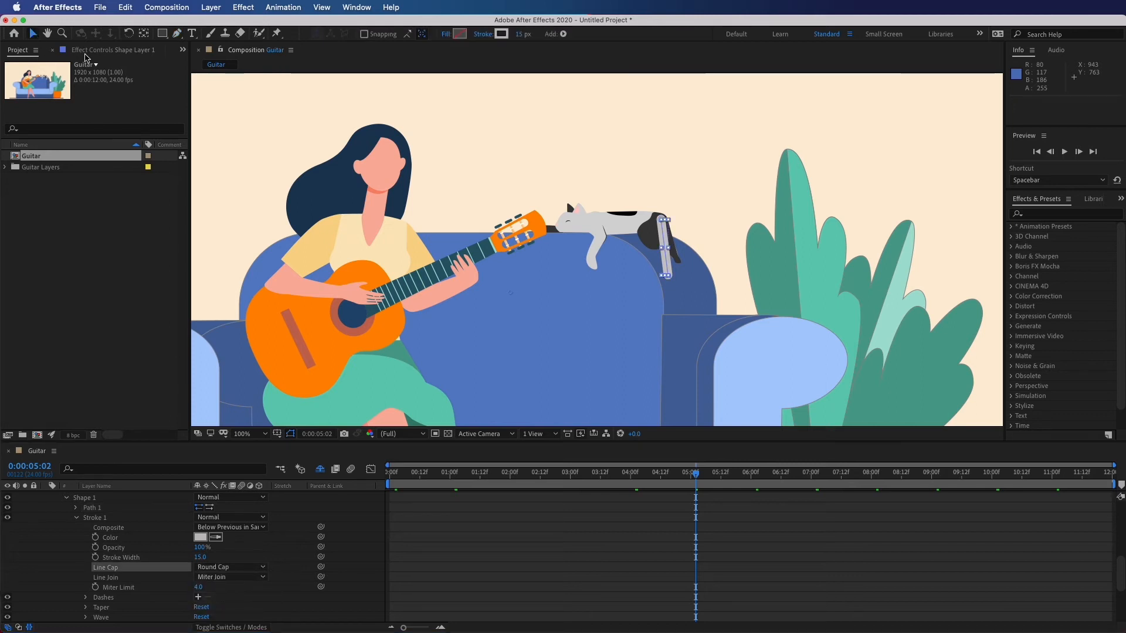
{"action": "left_click", "coordinate": [667, 235]}
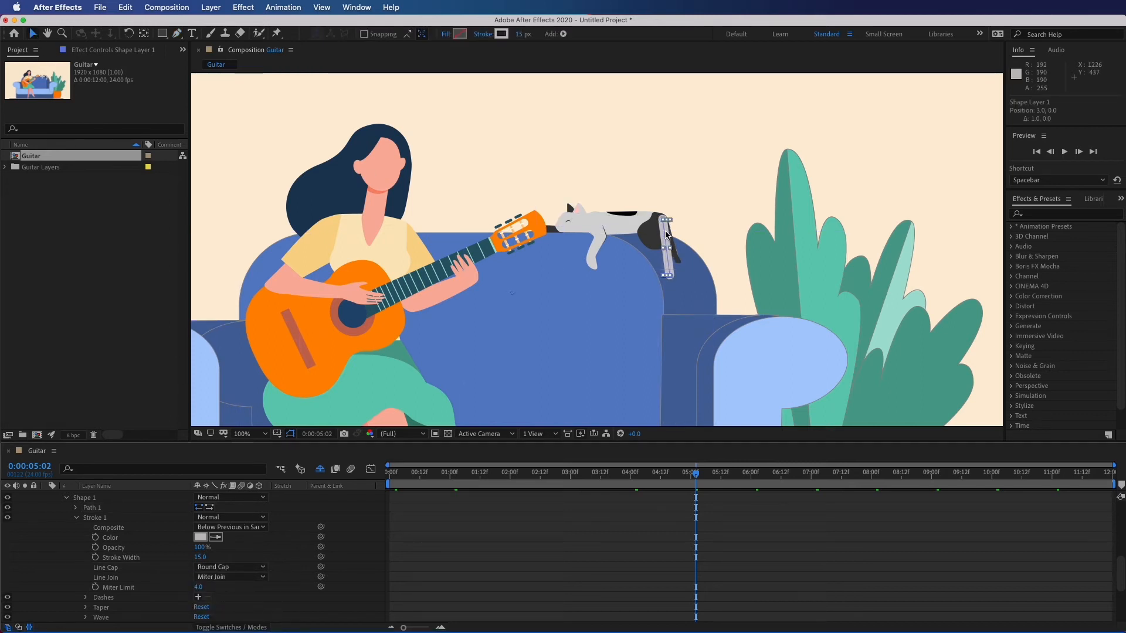
{"action": "left_click", "coordinate": [706, 186]}
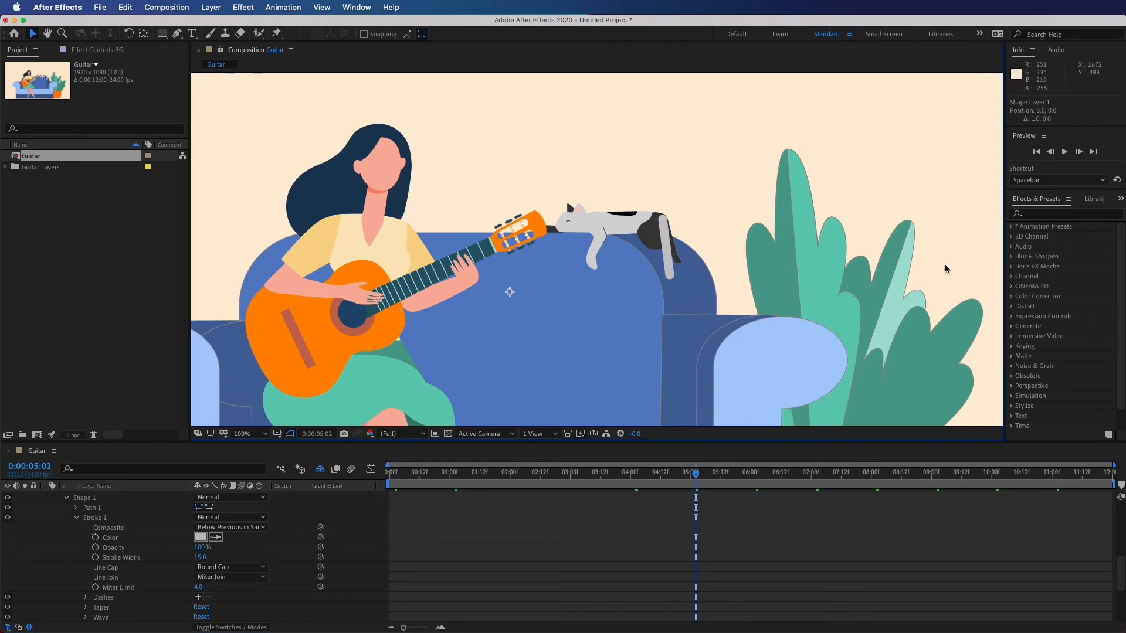
Step: Find the CC Bend It effect and apply it to the tail's shape layer
{"action": "left_click", "coordinate": [1042, 214]}
{"action": "type", "text": "cc"}
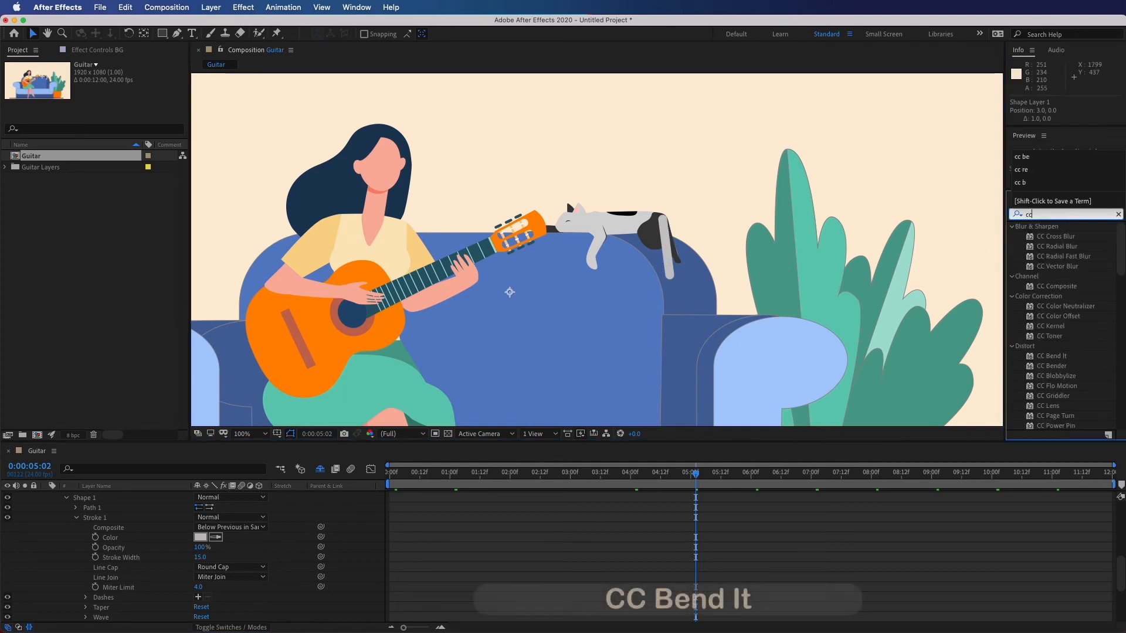
{"action": "type", "text": " bend"}
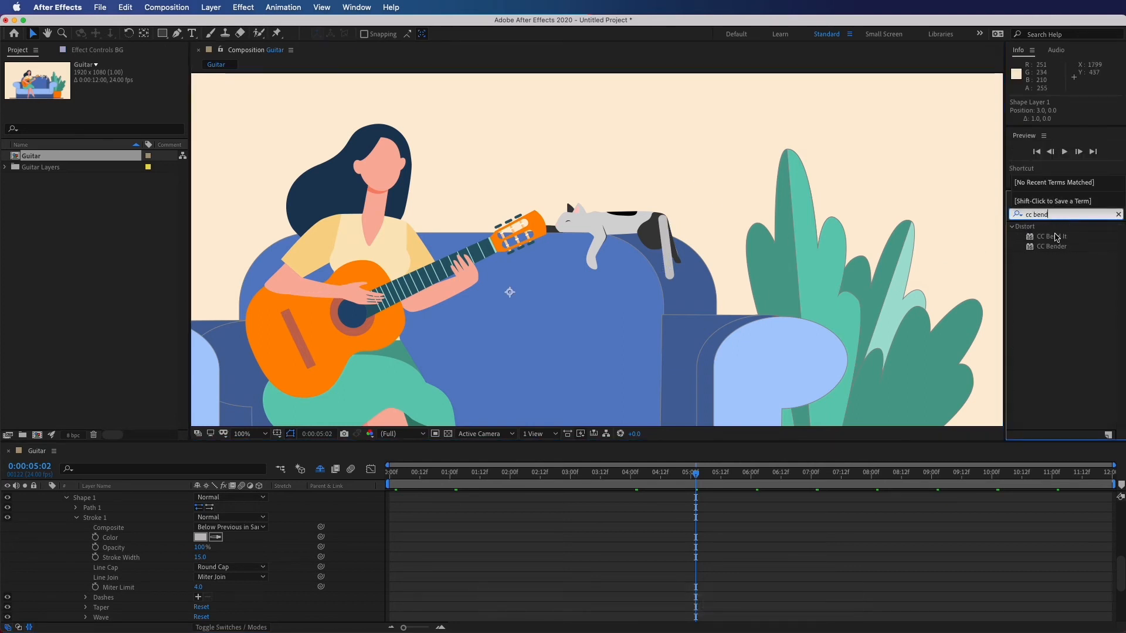
{"action": "left_click_drag", "start_coordinate": [1054, 240], "coordinate": [668, 249]}
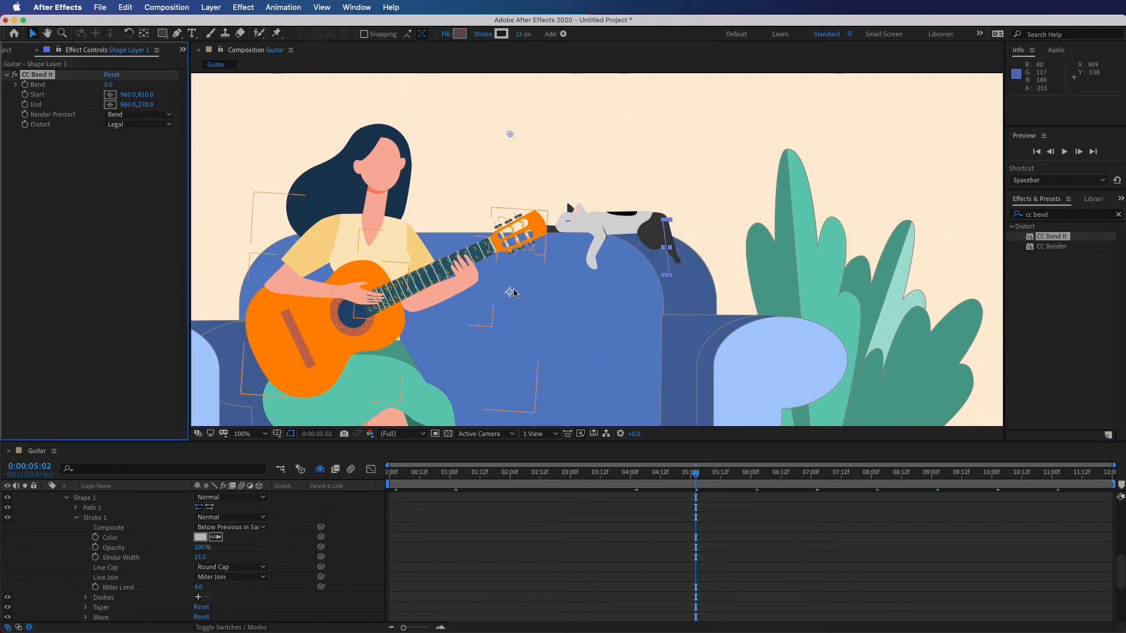
Step: Place the tail's CC Bend It start point at 1219, 398.5 by its root and the end point at 1235.5, 525 just below its tip
{"action": "left_click_drag", "start_coordinate": [511, 135], "coordinate": [672, 286]}
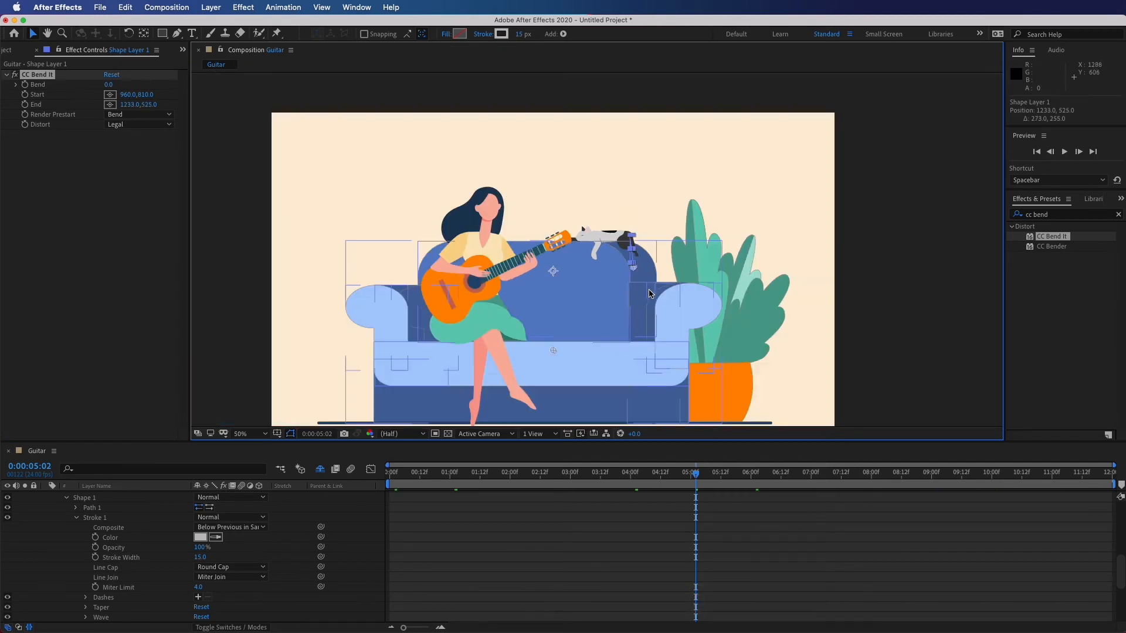
{"action": "key", "text": "comma"}
{"action": "left_click_drag", "start_coordinate": [556, 355], "coordinate": [630, 231]}
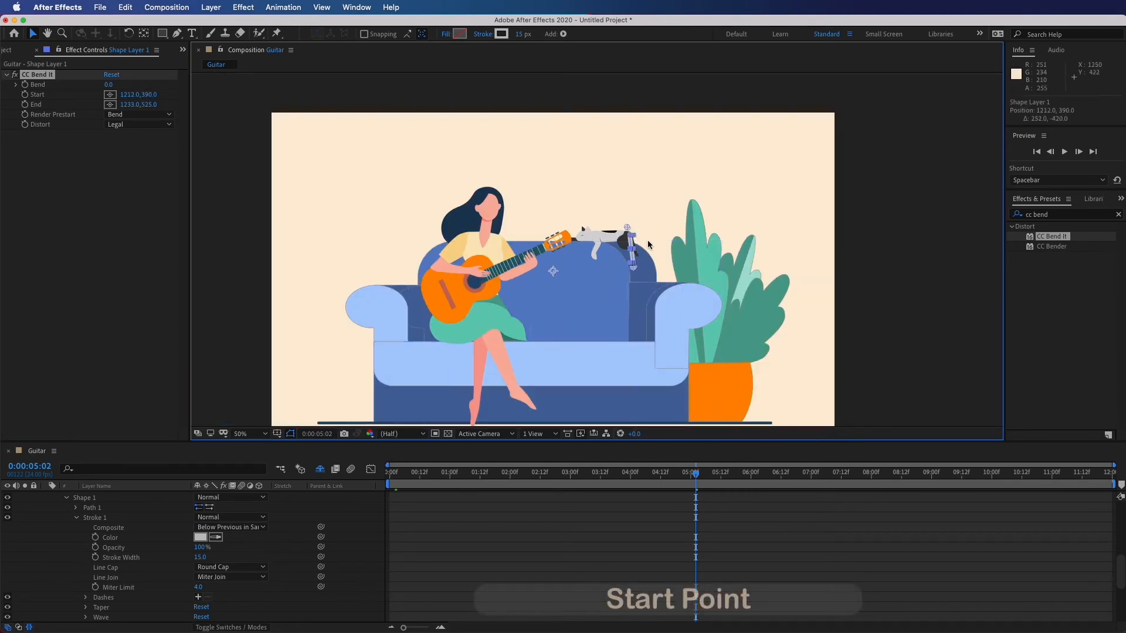
{"action": "scroll", "coordinate": [648, 248], "scroll_direction": "up", "scroll_amount": 2}
{"action": "left_click_drag", "start_coordinate": [717, 159], "coordinate": [725, 168]}
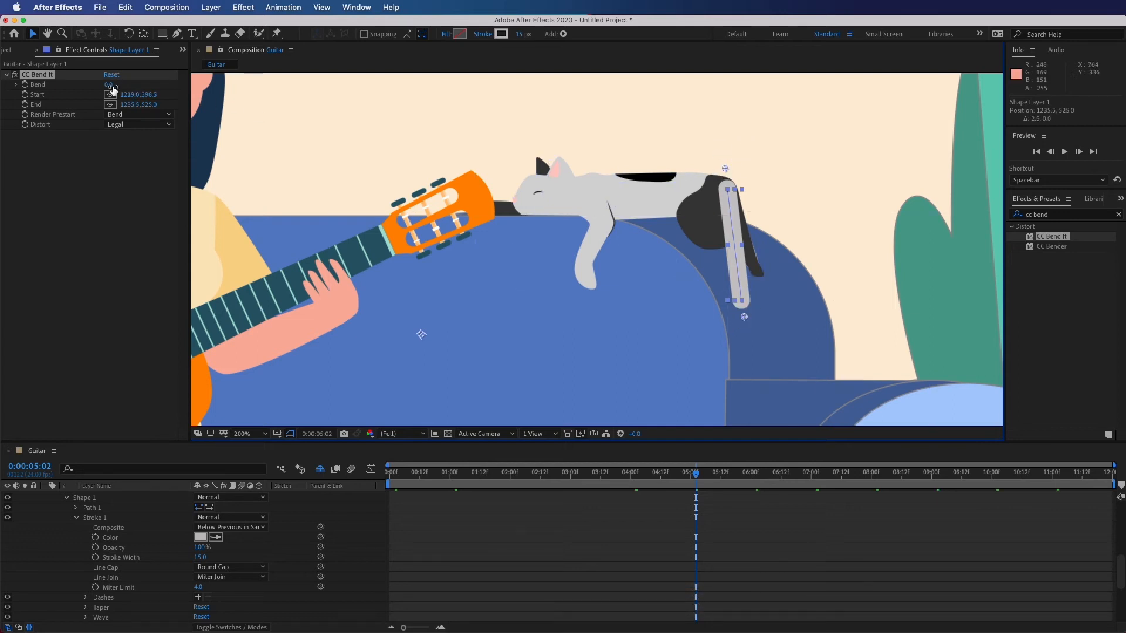
Step: Enable keyframing for the tail's Bend at 0 seconds and set its value to 21
{"action": "left_click_drag", "start_coordinate": [400, 474], "coordinate": [379, 473]}
{"action": "left_click", "coordinate": [26, 86]}
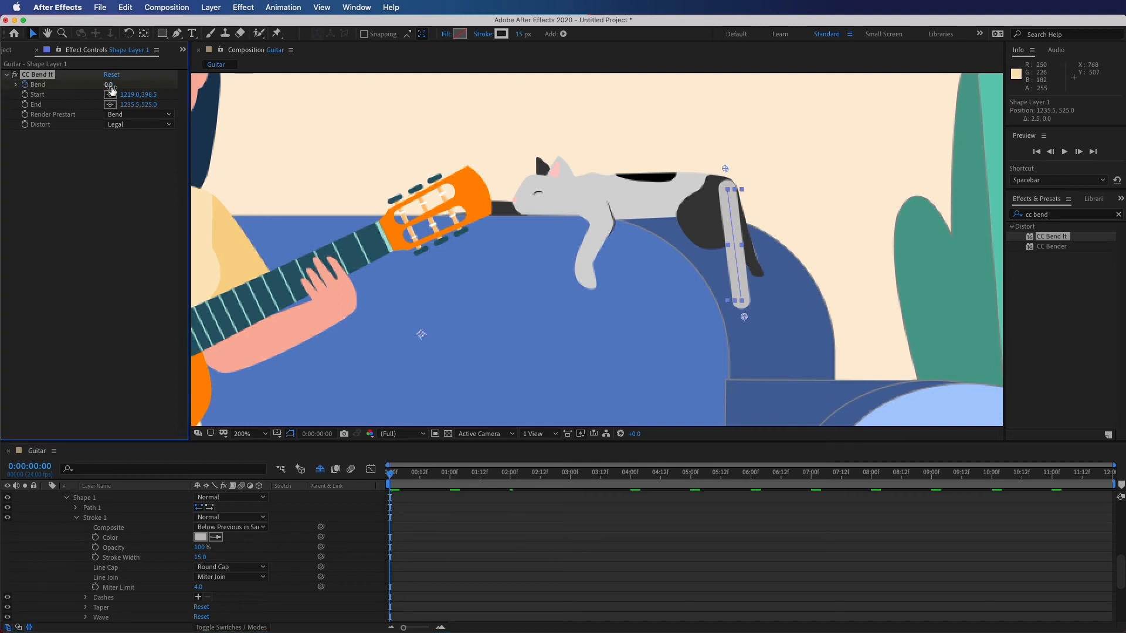
{"action": "left_click_drag", "start_coordinate": [110, 86], "coordinate": [134, 87]}
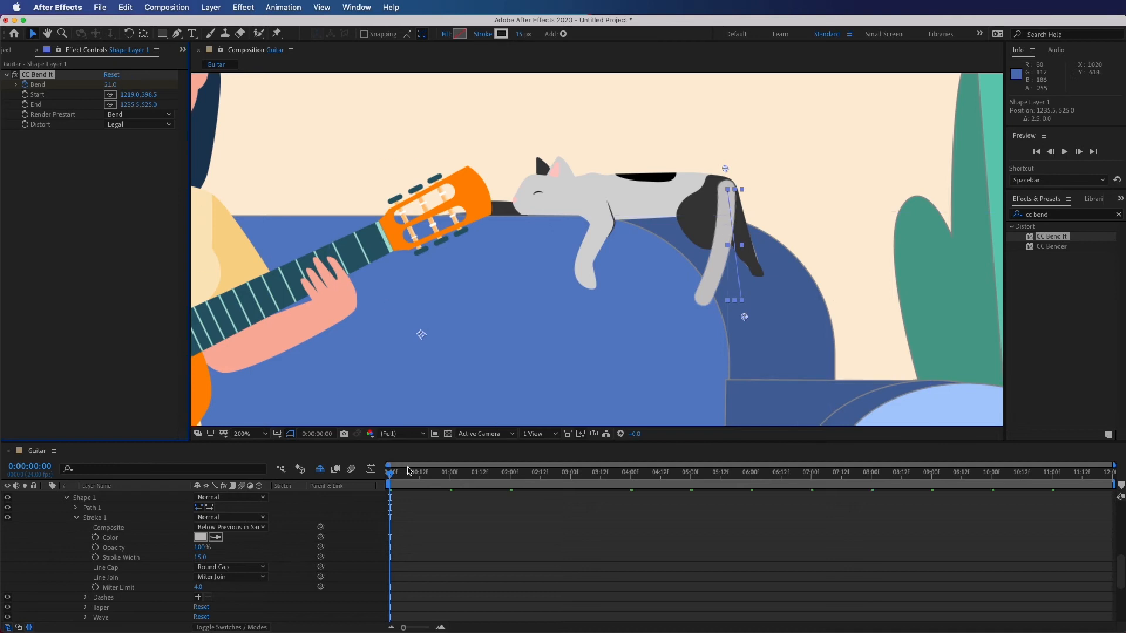
Step: Reveal the tail layer's keyframed properties and add a Bend keyframe with the unchanged value at 2 seconds
{"action": "left_click_drag", "start_coordinate": [393, 478], "coordinate": [512, 485]}
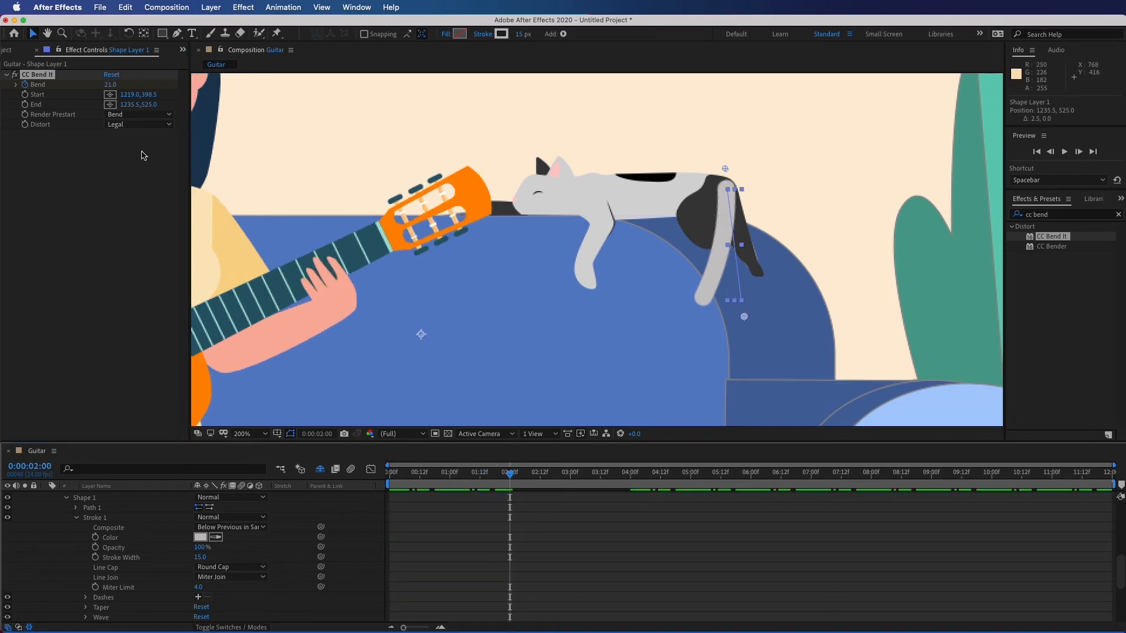
{"action": "scroll", "coordinate": [115, 515], "scroll_direction": "up", "scroll_amount": 1}
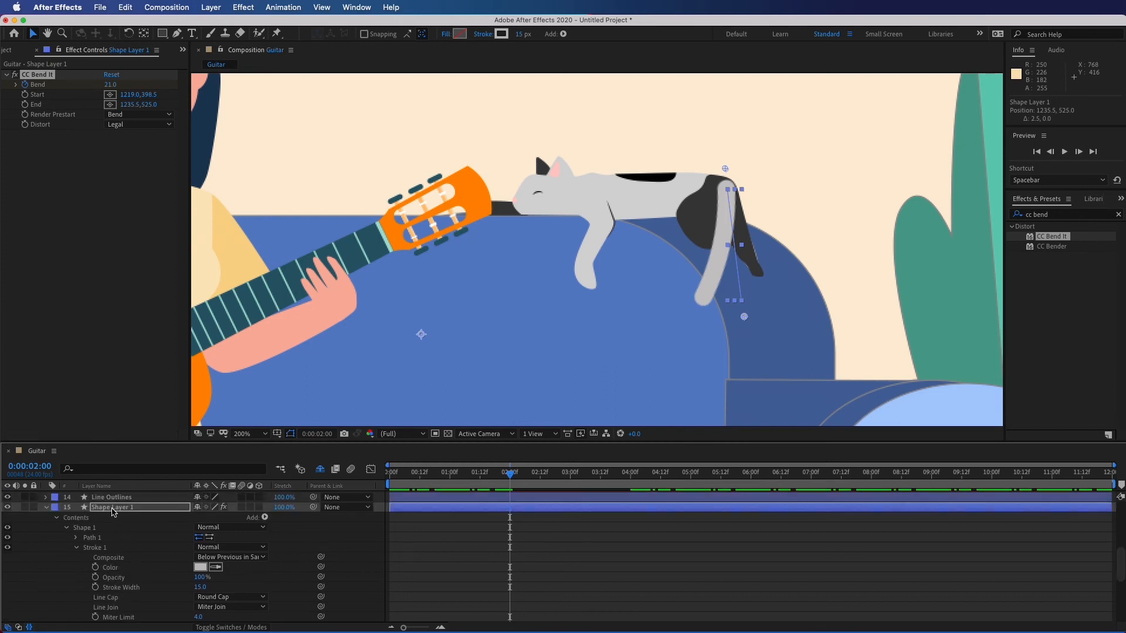
{"action": "left_click", "coordinate": [113, 507]}
{"action": "key", "text": "u"}
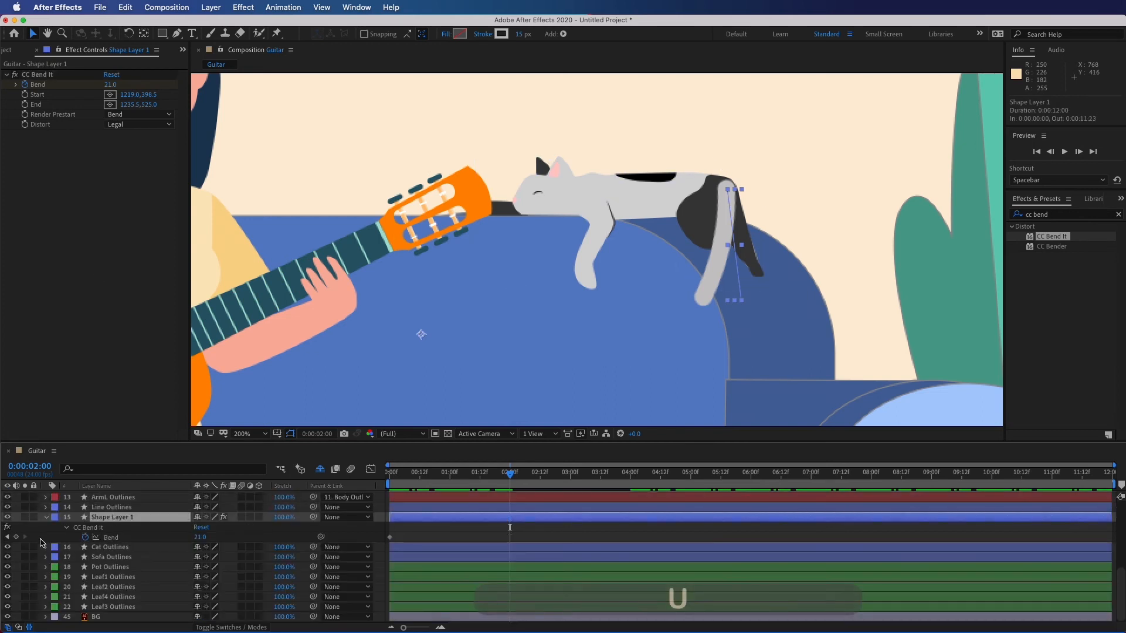
{"action": "left_click", "coordinate": [16, 537]}
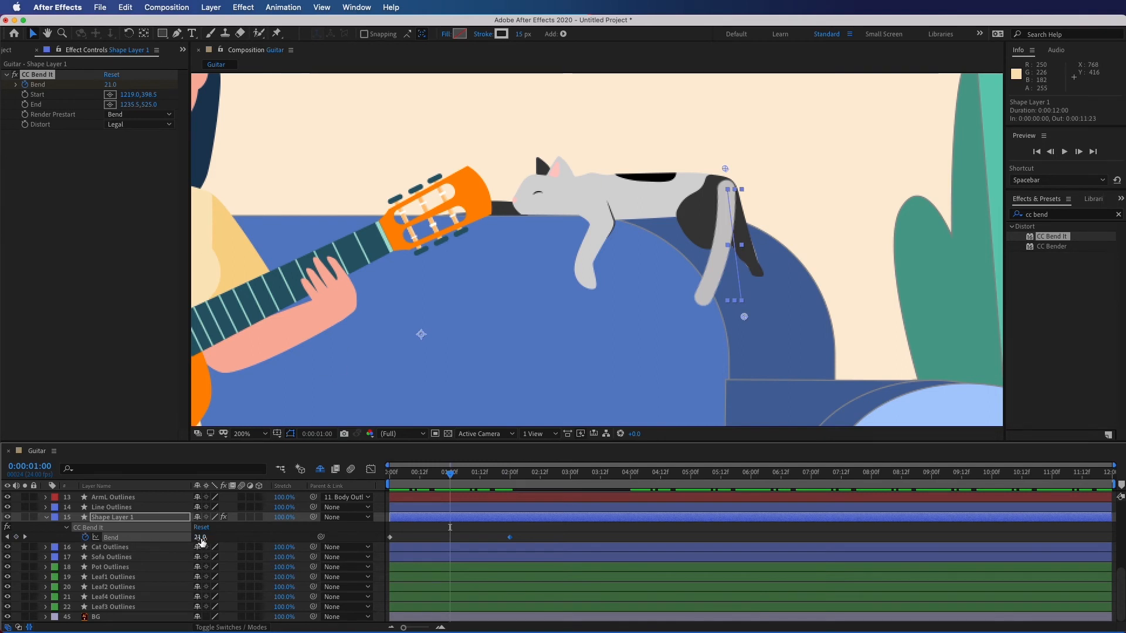
Step: Set the tail's Bend to -35 at 1 second and preview the swing
{"action": "left_click_drag", "start_coordinate": [200, 538], "coordinate": [161, 531]}
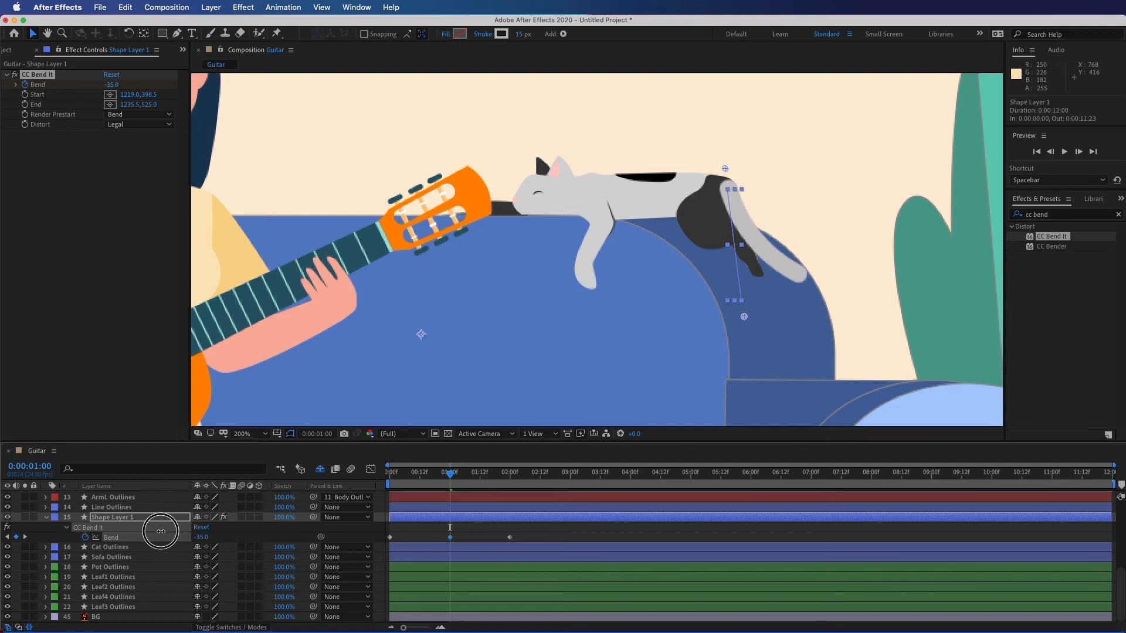
{"action": "key", "text": "space"}
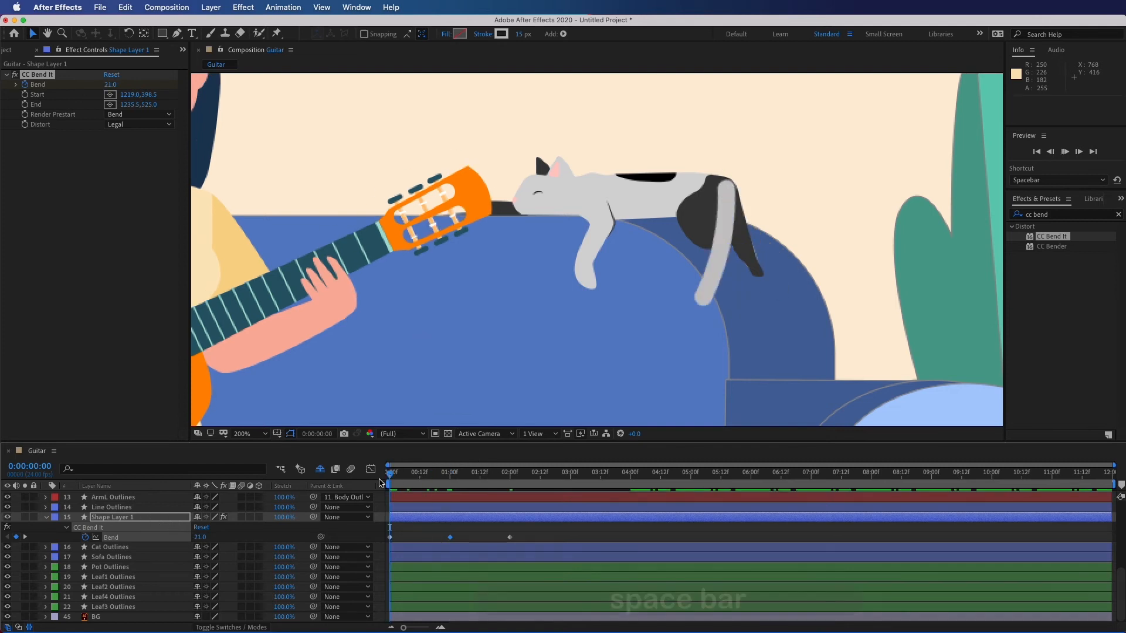
{"action": "left_click", "coordinate": [529, 497]}
{"action": "left_click", "coordinate": [530, 476]}
Step: Apply Easy Ease to all three Bend keyframes of the tail
{"action": "left_click_drag", "start_coordinate": [519, 541], "coordinate": [380, 532]}
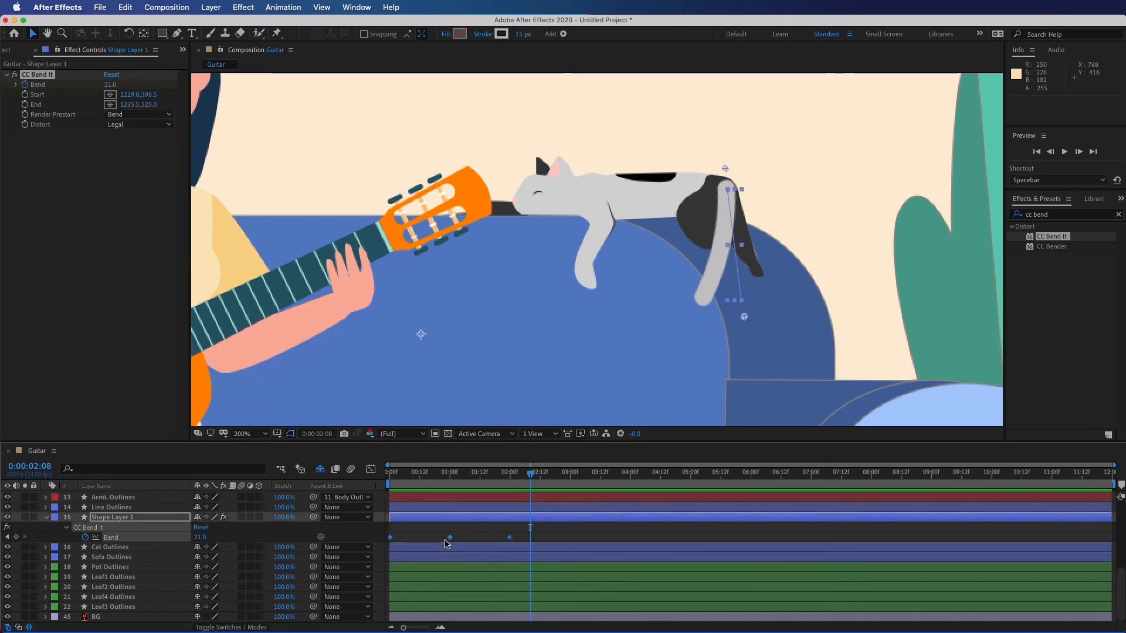
{"action": "right_click", "coordinate": [451, 538]}
{"action": "mouse_move", "coordinate": [528, 614]}
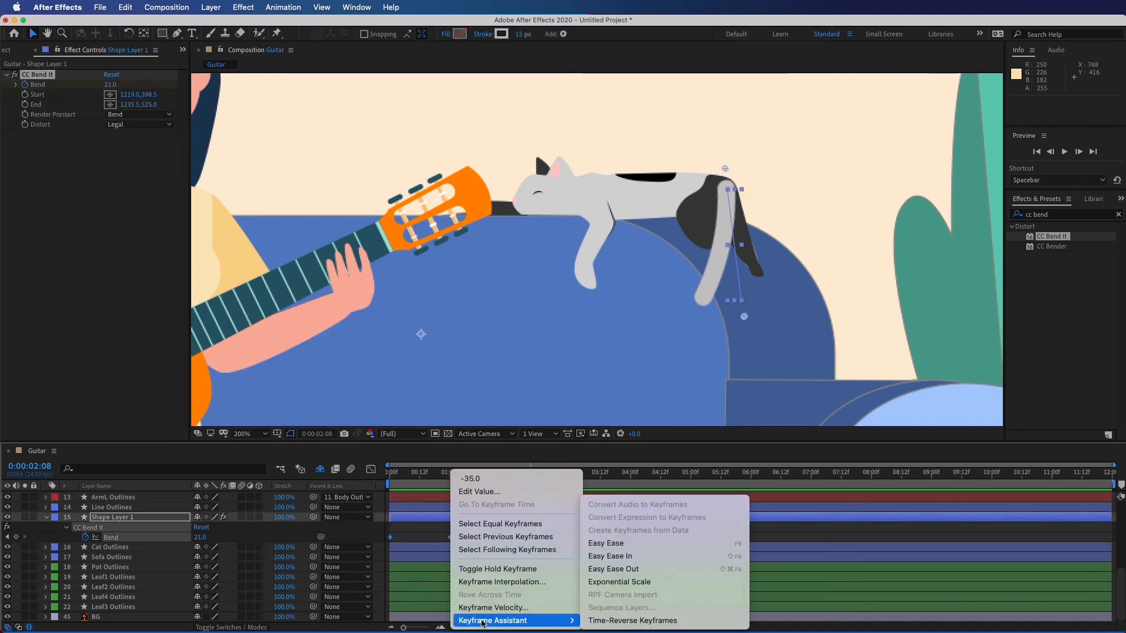
{"action": "left_click", "coordinate": [609, 542]}
Step: Play the whole composition from the start to check how the cat's tail swings with the rest of the scene
{"action": "scroll", "coordinate": [684, 313], "scroll_direction": "down", "scroll_amount": 2}
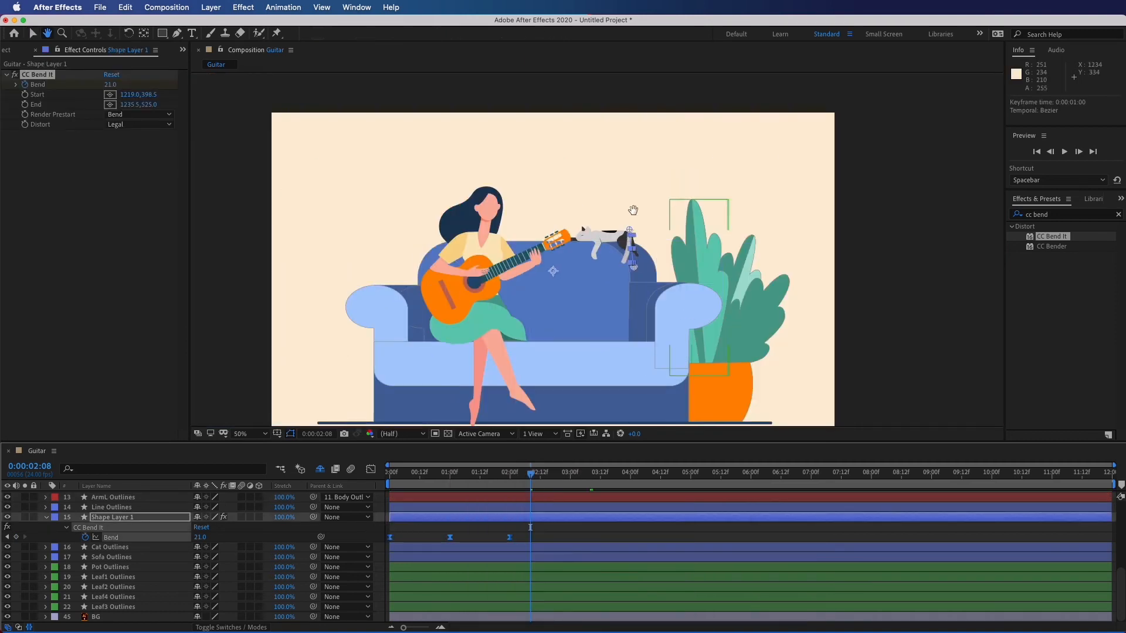
{"action": "left_click_drag", "start_coordinate": [636, 223], "coordinate": [692, 180]}
{"action": "scroll", "coordinate": [678, 162], "scroll_direction": "up", "scroll_amount": 2}
{"action": "scroll", "coordinate": [678, 162], "scroll_direction": "down", "scroll_amount": 2}
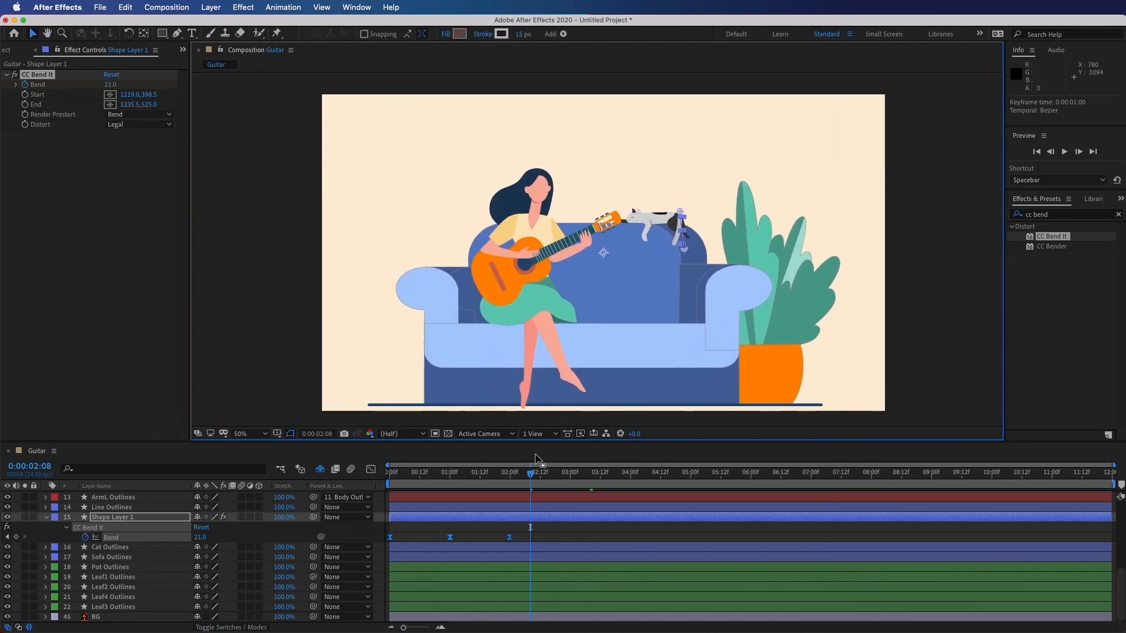
{"action": "left_click", "coordinate": [250, 363]}
{"action": "key", "text": "Home"}
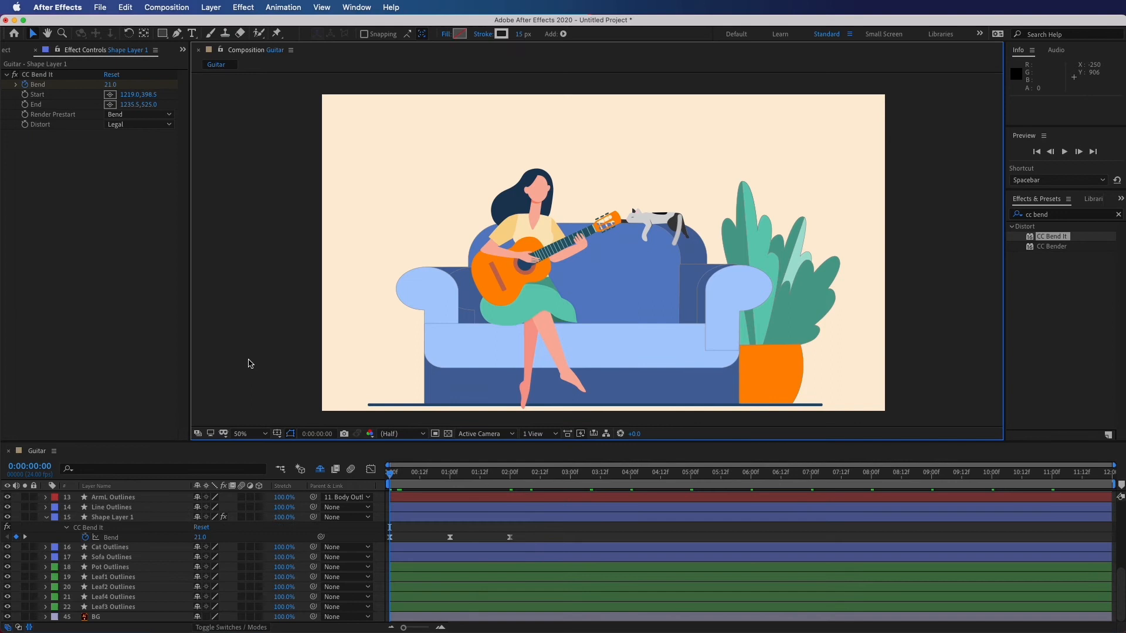
{"action": "key", "text": "space"}
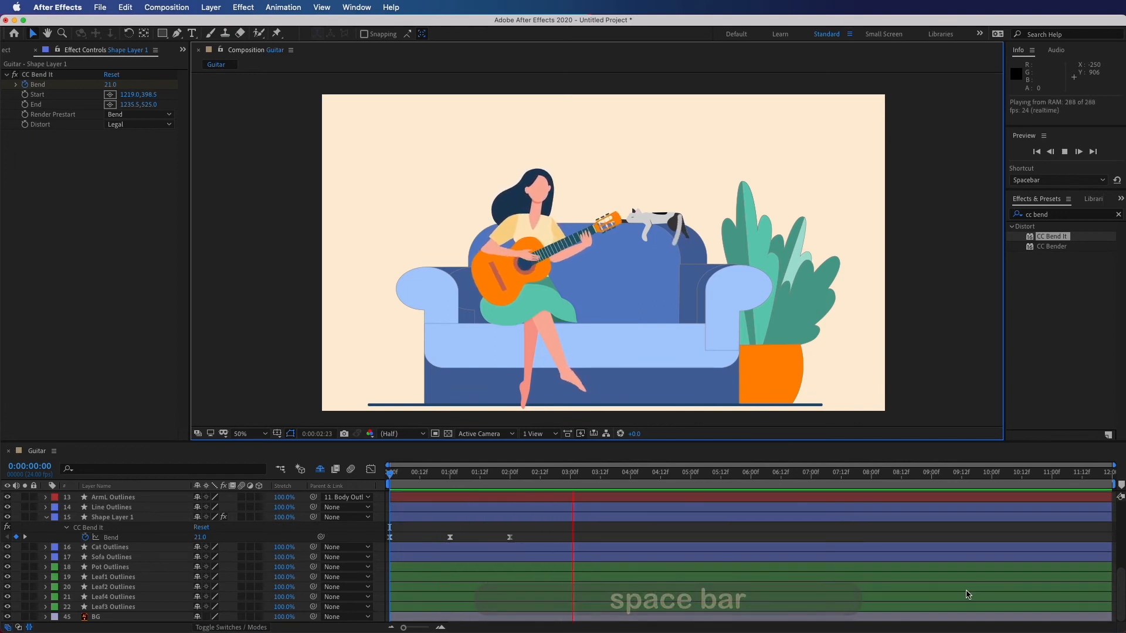
{"action": "key", "text": "space"}
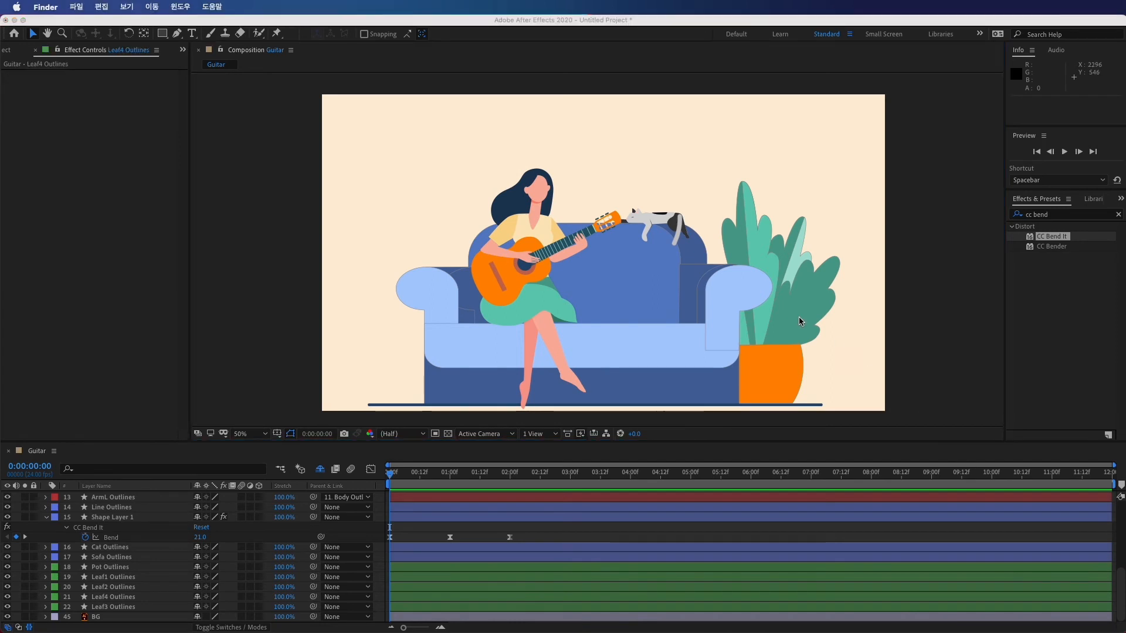
Step: Apply CC Bend It to the Leaf4 layer, placing its end point at 1786, 532 by the leaf tip and start point at 1484, 882 by the base
{"action": "left_click", "coordinate": [799, 317]}
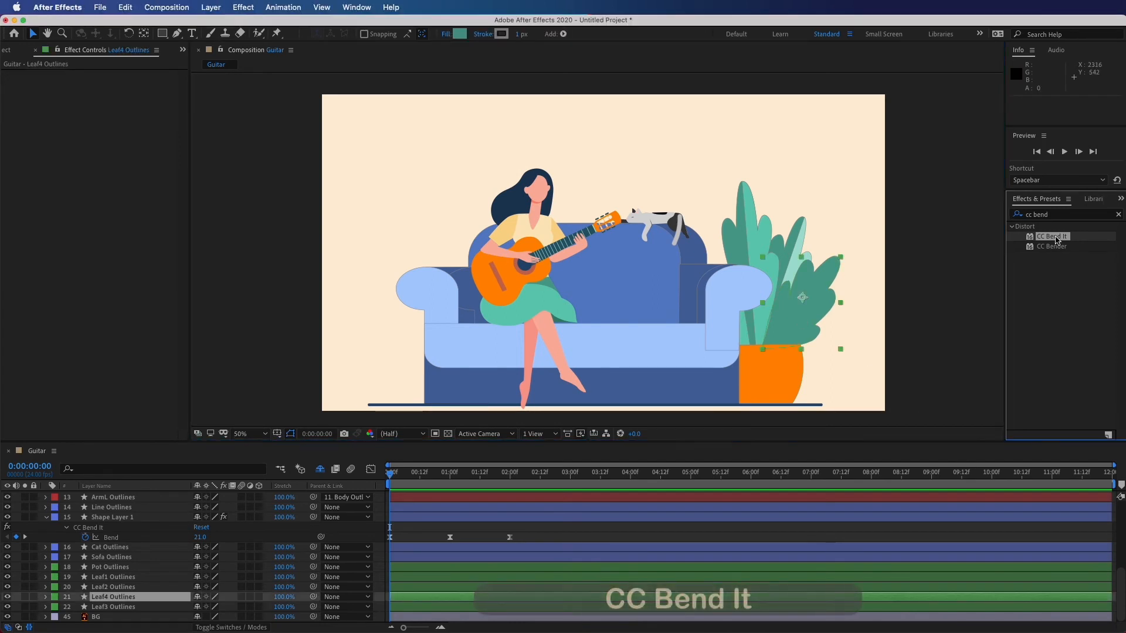
{"action": "left_click_drag", "start_coordinate": [1057, 240], "coordinate": [803, 311]}
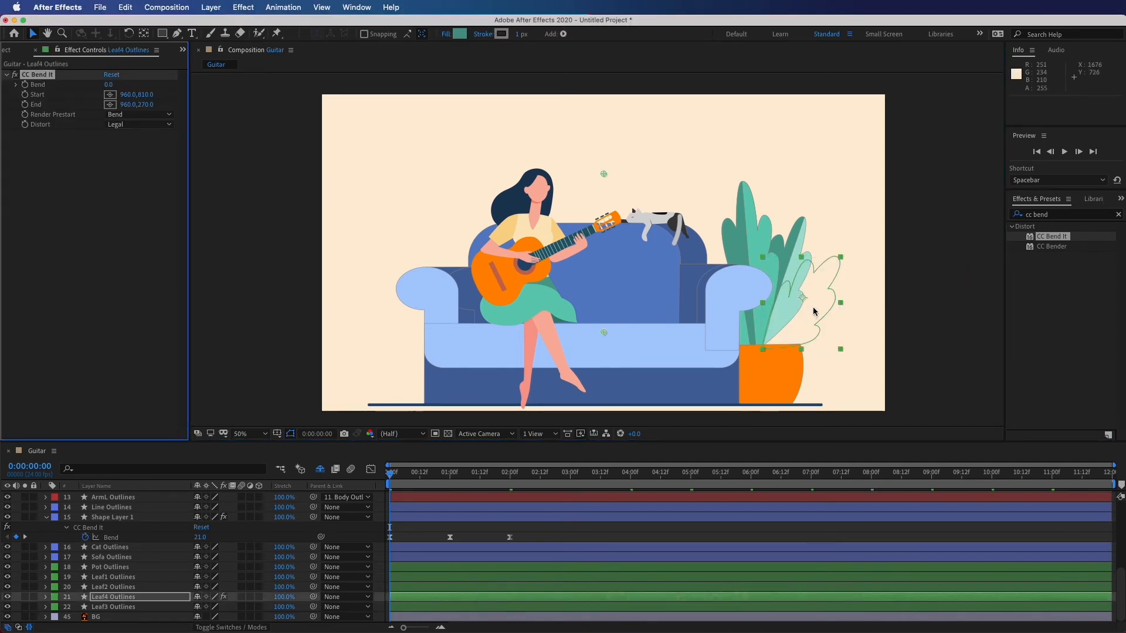
{"action": "left_click_drag", "start_coordinate": [603, 175], "coordinate": [845, 250]}
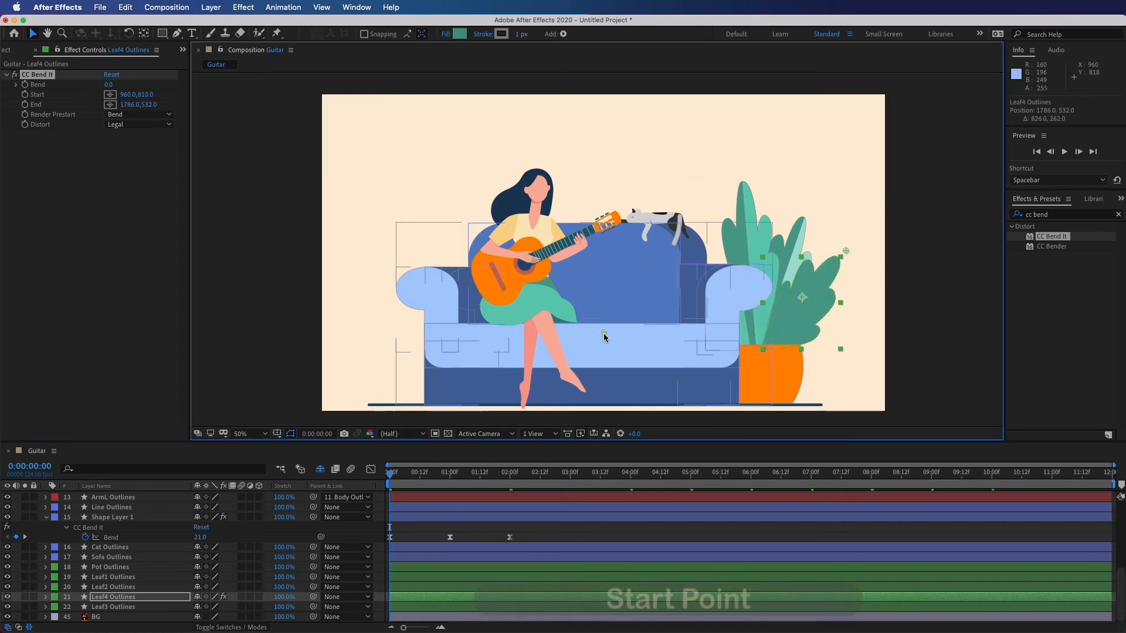
{"action": "left_click_drag", "start_coordinate": [605, 335], "coordinate": [756, 357]}
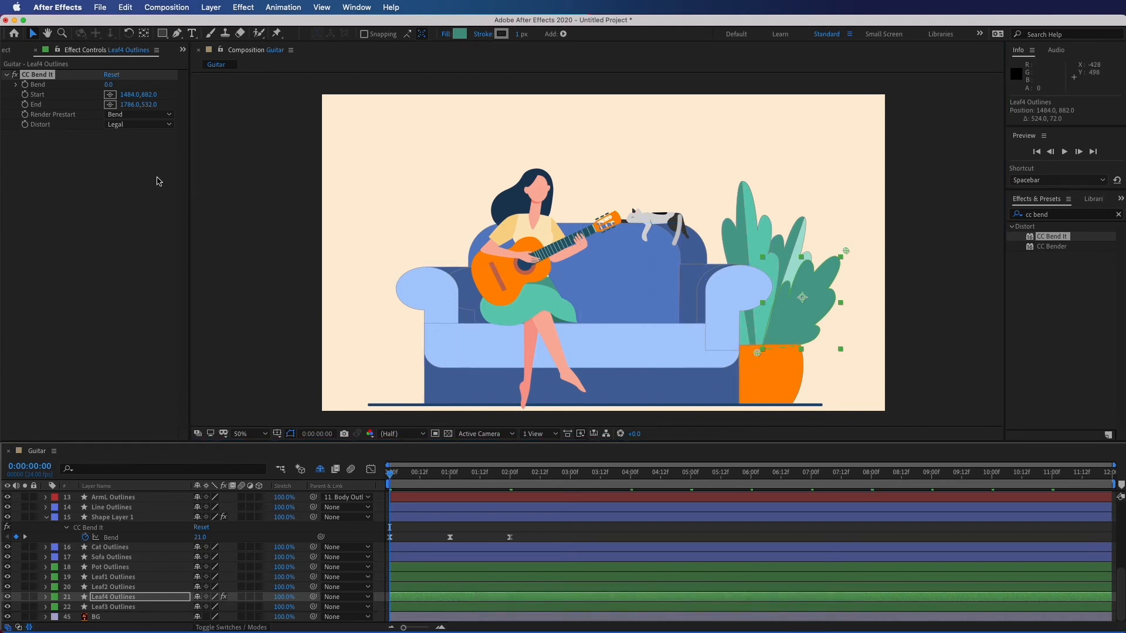
Step: Keyframe Leaf4's Bend at a value of 5 at both 0 seconds and 1 second
{"action": "left_click_drag", "start_coordinate": [109, 89], "coordinate": [111, 87]}
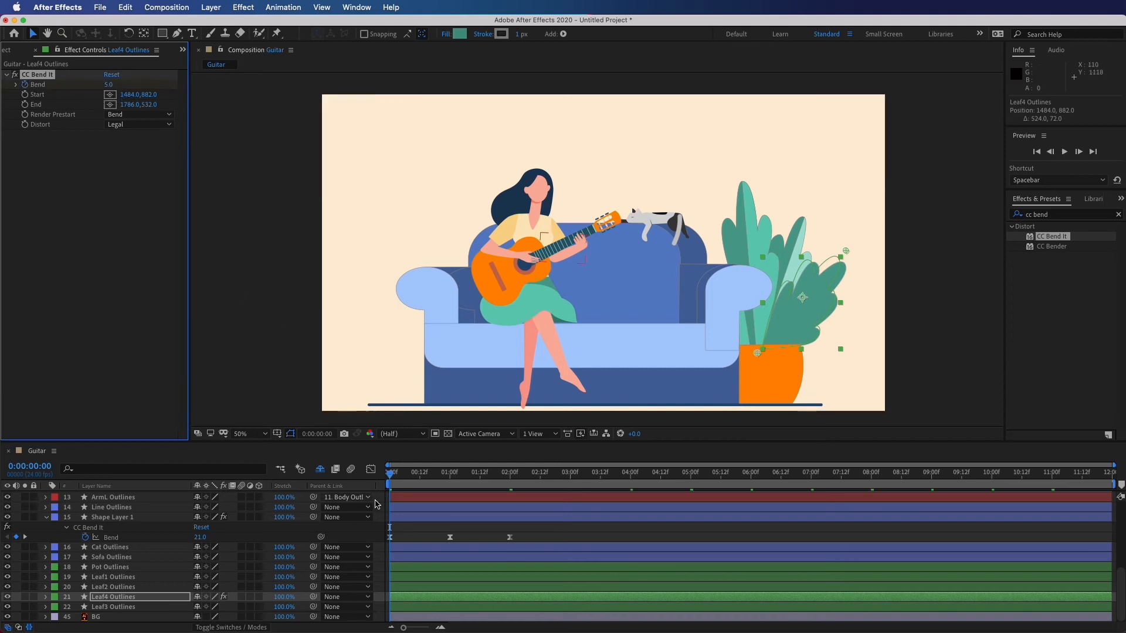
{"action": "left_click_drag", "start_coordinate": [392, 477], "coordinate": [451, 483]}
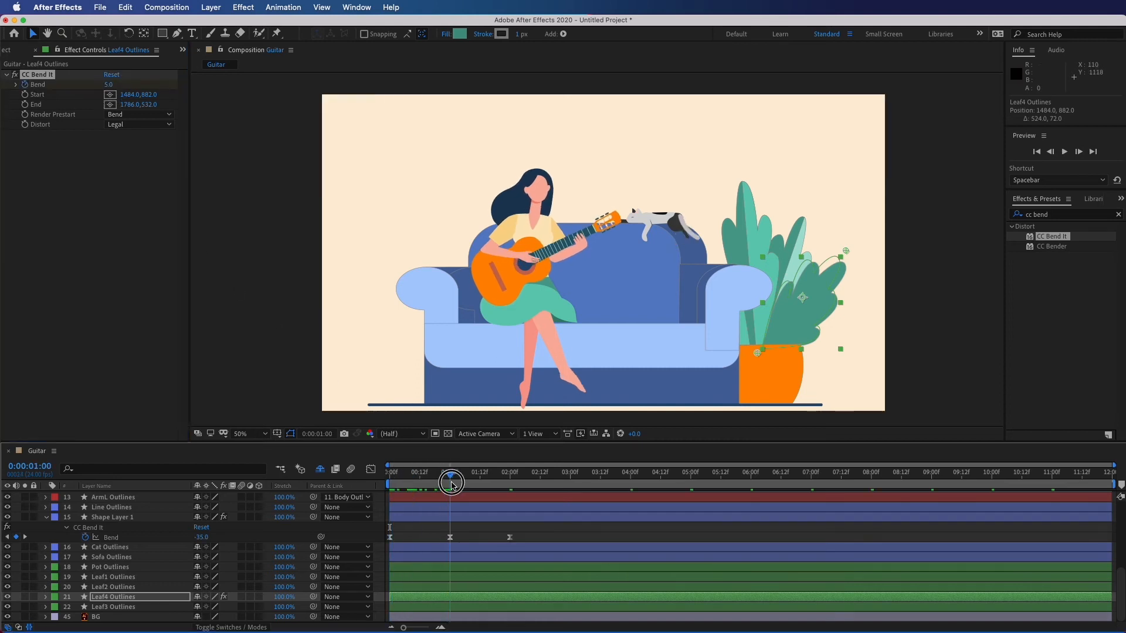
{"action": "left_click", "coordinate": [113, 597]}
{"action": "key", "text": "u"}
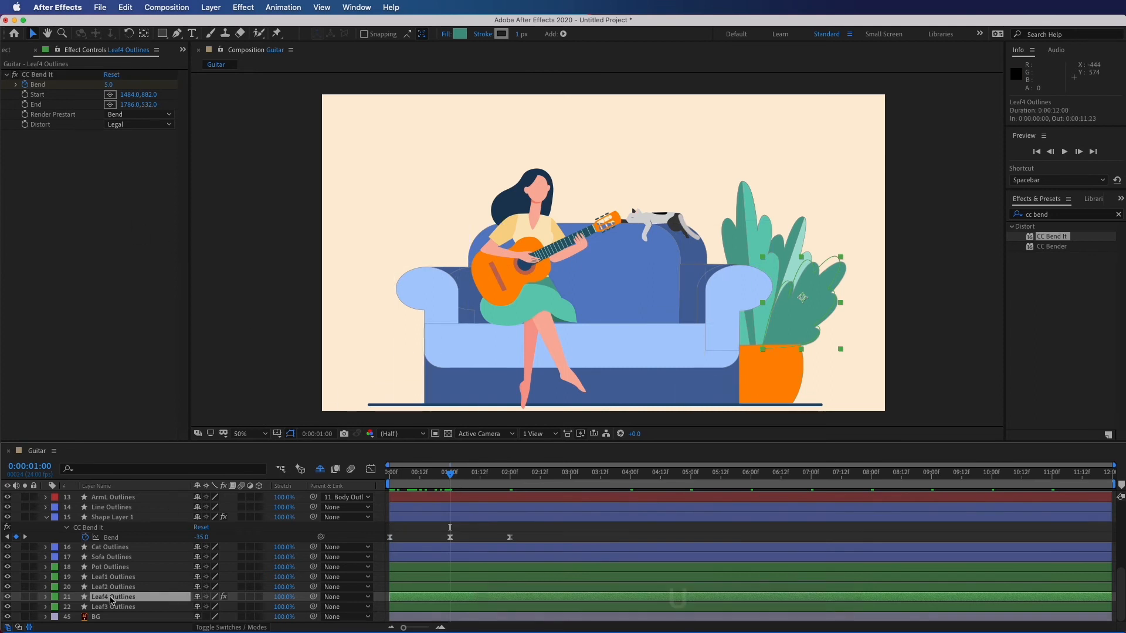
{"action": "left_click", "coordinate": [16, 616]}
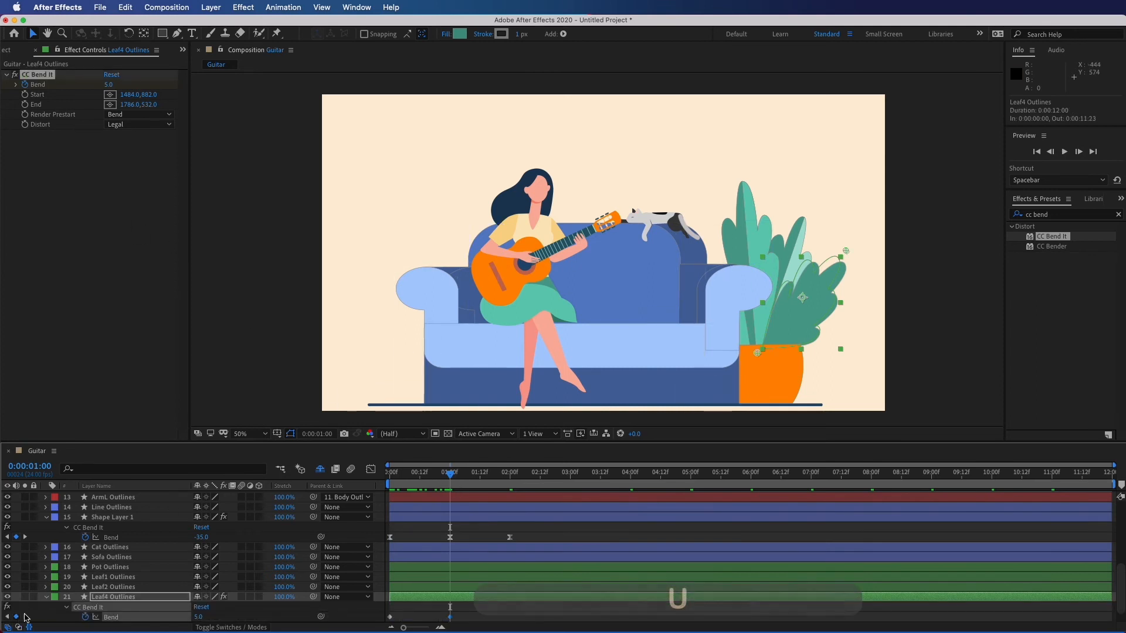
Step: Set Leaf4's Bend to -2 at frame 12 and preview the leaf's sway
{"action": "left_click_drag", "start_coordinate": [450, 475], "coordinate": [422, 481]}
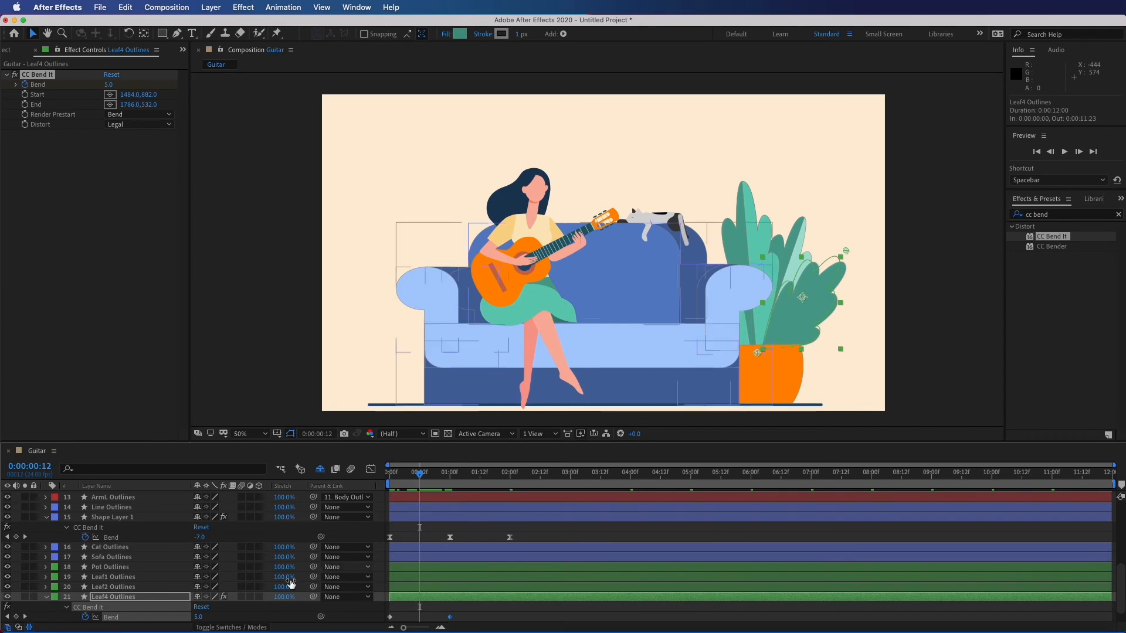
{"action": "left_click_drag", "start_coordinate": [199, 616], "coordinate": [192, 614]}
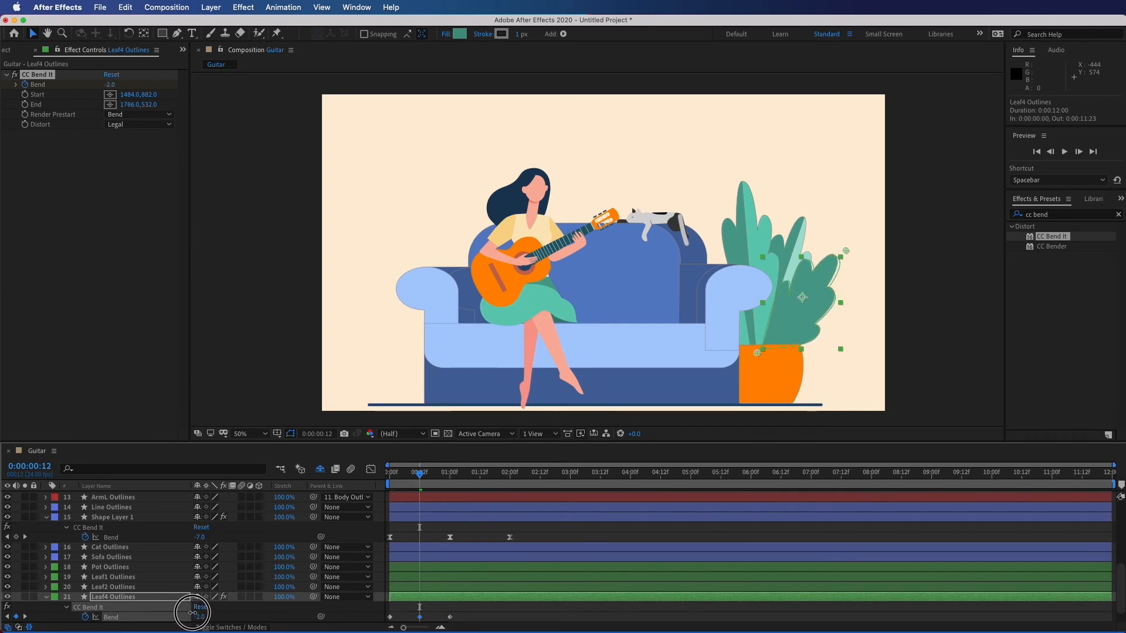
{"action": "key", "text": "space"}
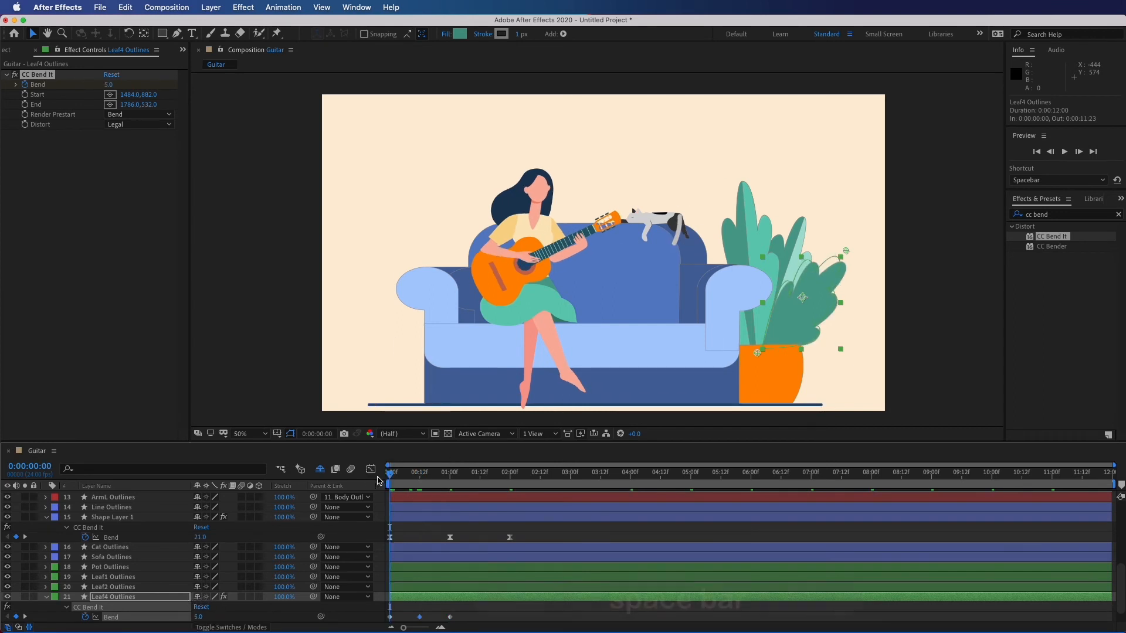
{"action": "left_click", "coordinate": [433, 473]}
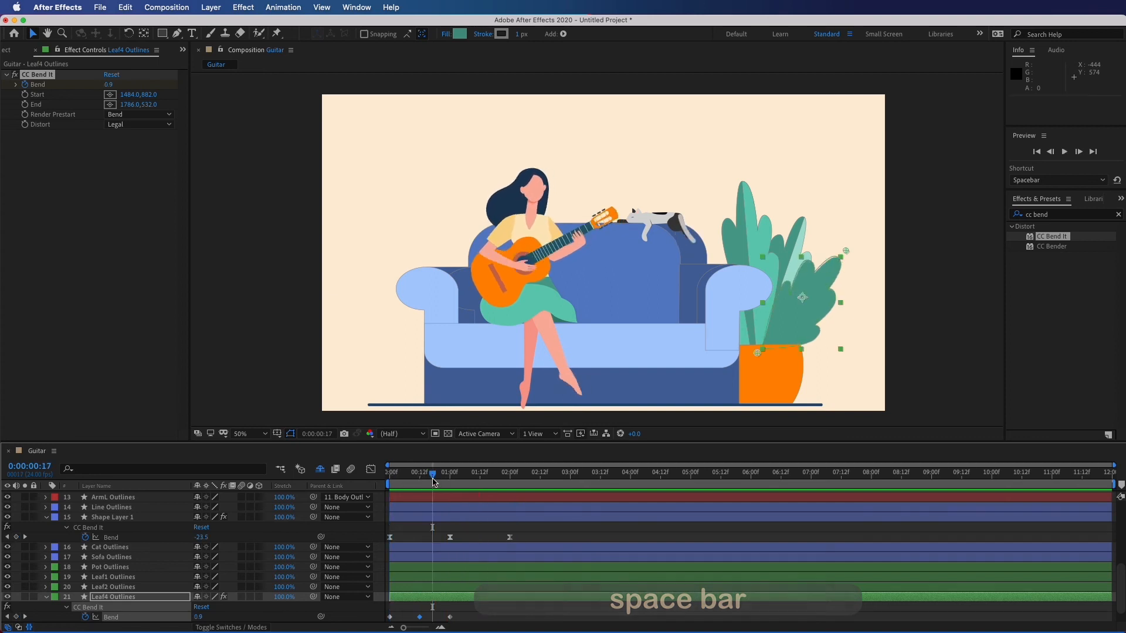
Step: Apply CC Bend It to the Leaf2 layer with its end point at 1434, 264 and start point at 1486, 922, and return to 0 seconds
{"action": "left_click", "coordinate": [112, 588]}
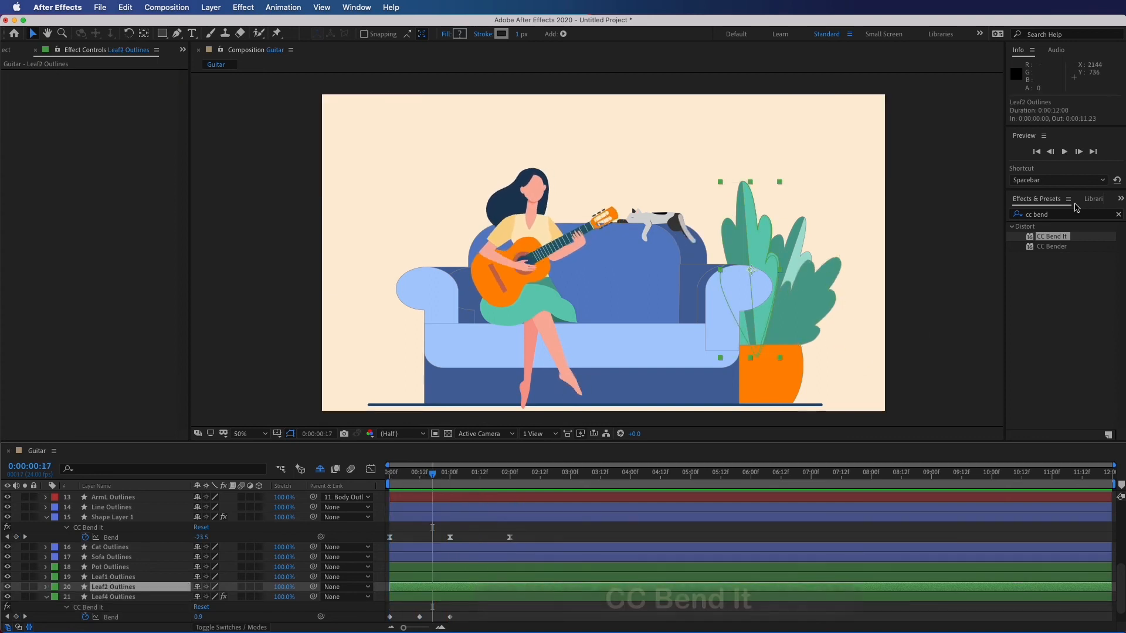
{"action": "left_click_drag", "start_coordinate": [1051, 236], "coordinate": [748, 240]}
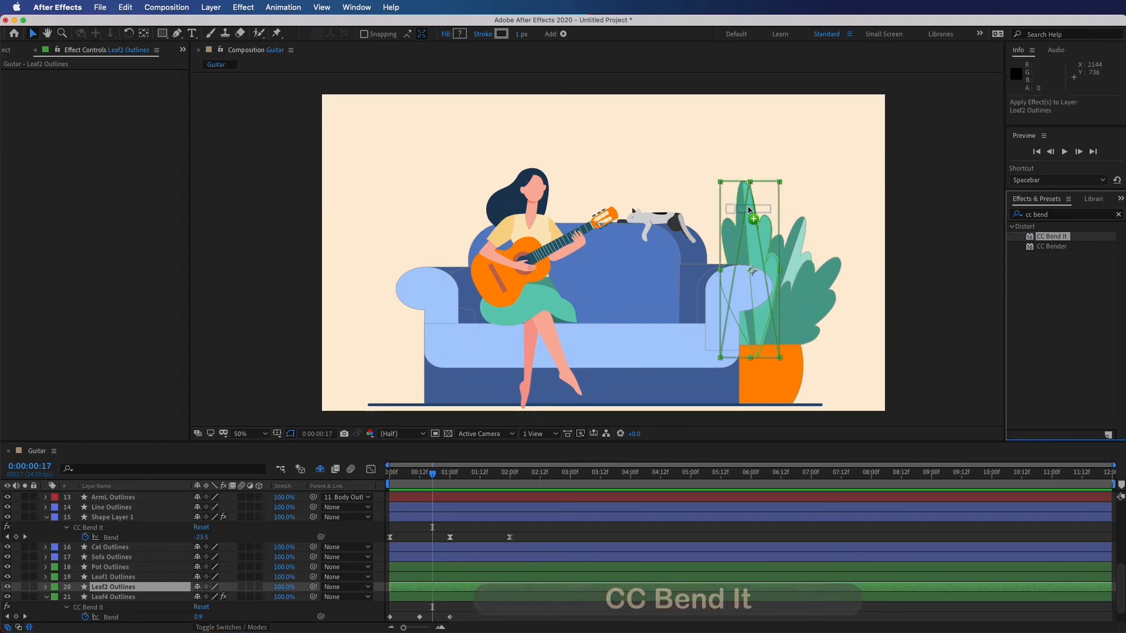
{"action": "left_click_drag", "start_coordinate": [604, 174], "coordinate": [743, 172]}
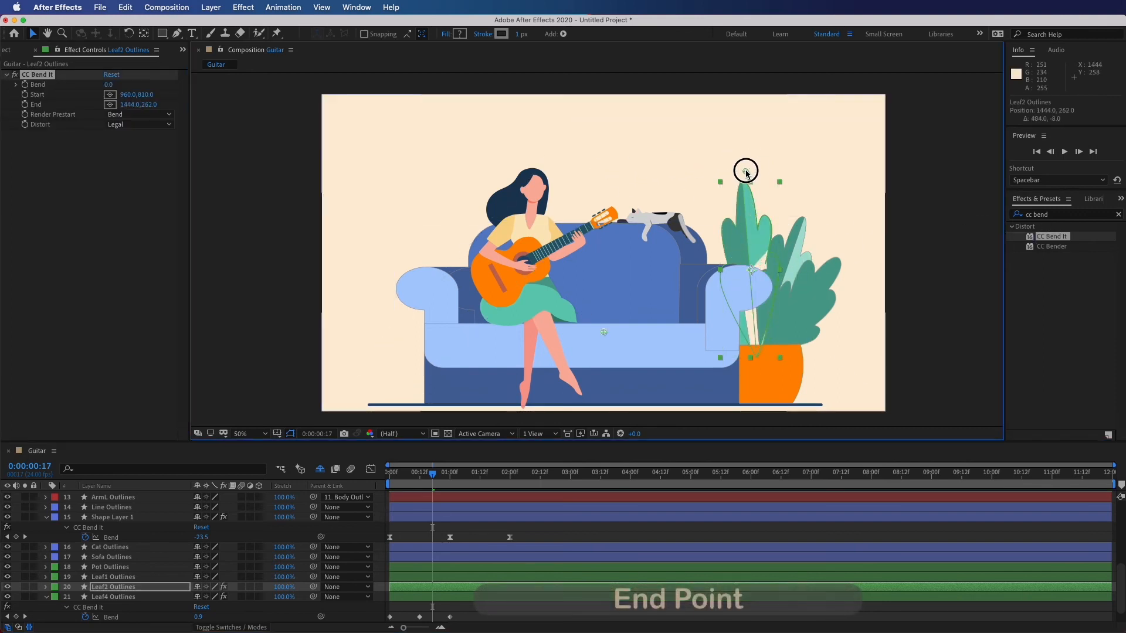
{"action": "left_click_drag", "start_coordinate": [603, 334], "coordinate": [758, 367]}
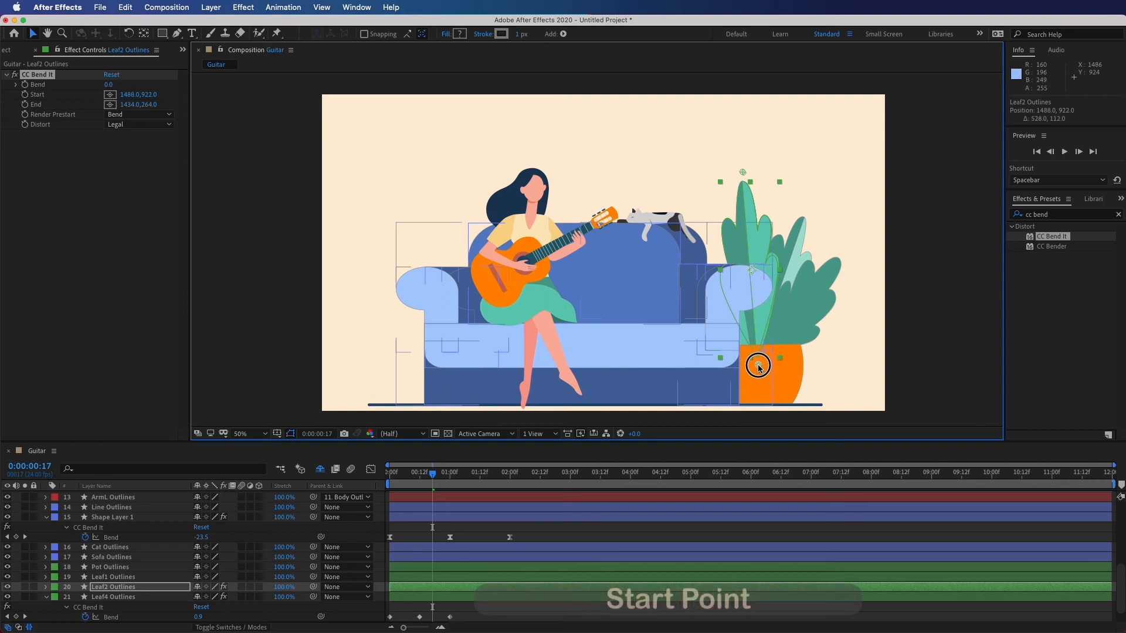
{"action": "left_click_drag", "start_coordinate": [432, 474], "coordinate": [368, 470]}
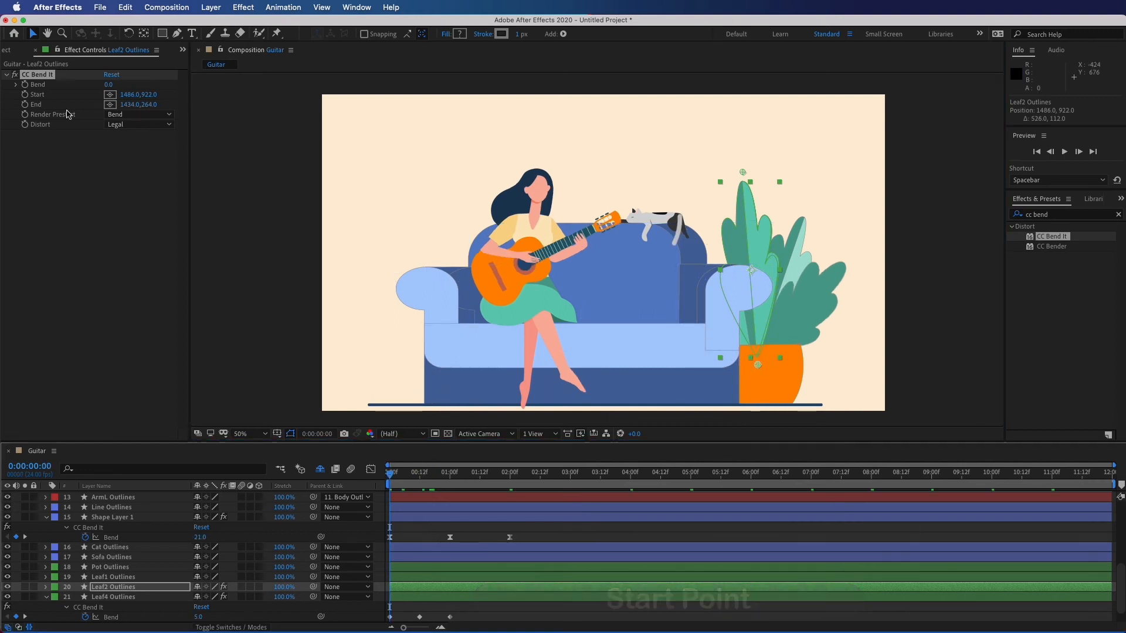
Step: Keyframe Leaf2's Bend at a value of -4 at both 0 seconds and 1 second
{"action": "left_click_drag", "start_coordinate": [109, 87], "coordinate": [108, 84]}
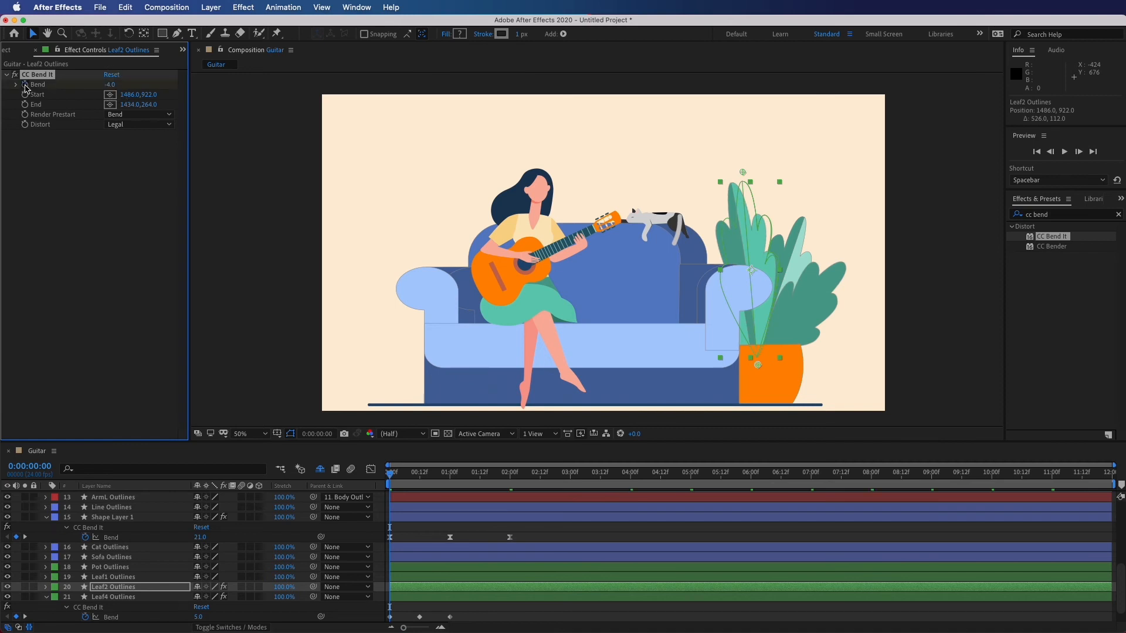
{"action": "left_click", "coordinate": [107, 590]}
{"action": "key", "text": "u"}
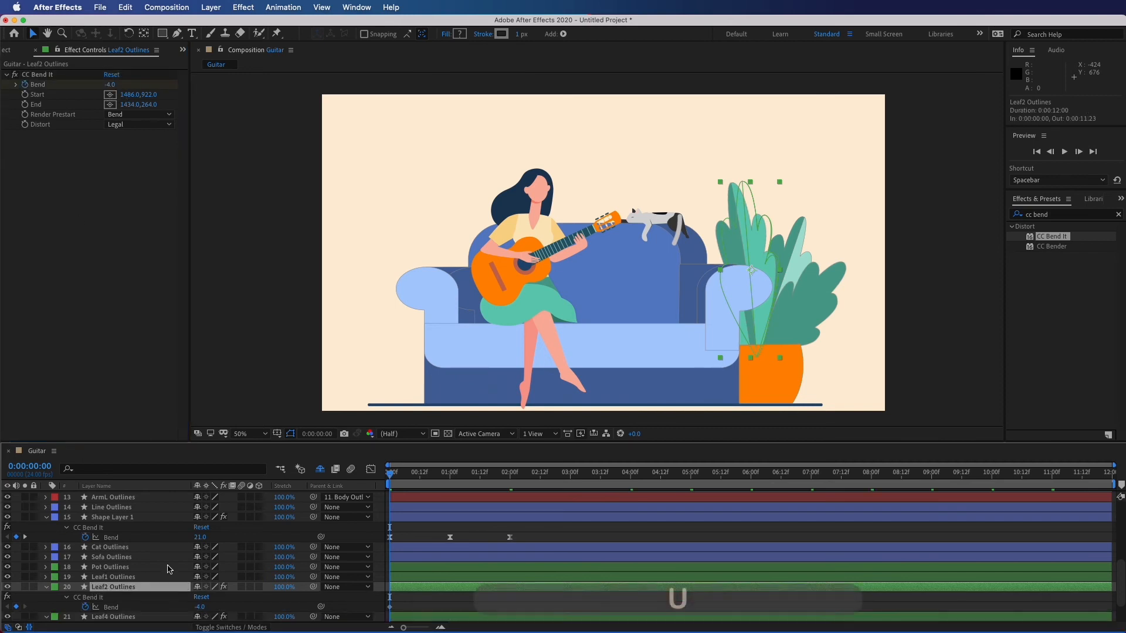
{"action": "left_click", "coordinate": [452, 489]}
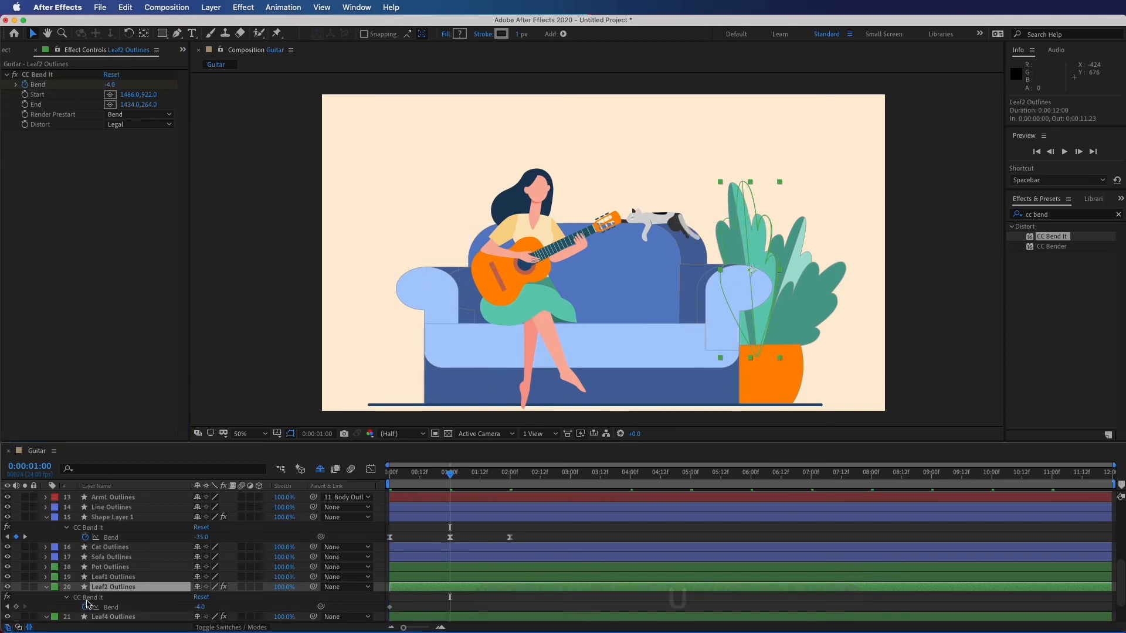
{"action": "left_click", "coordinate": [16, 607]}
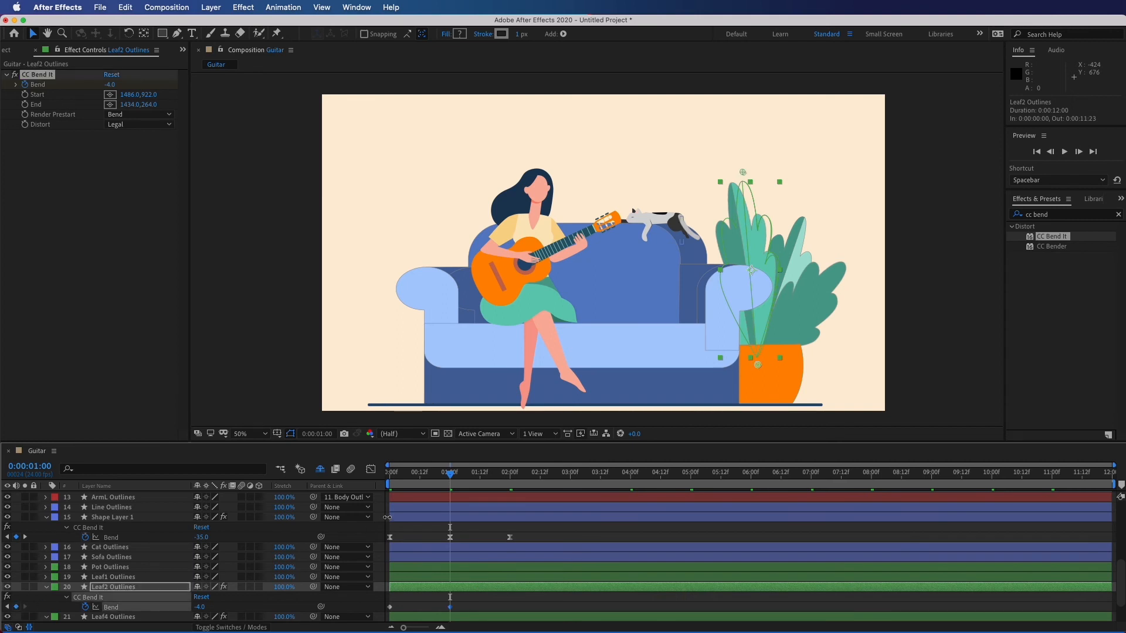
Step: Set Leaf2's Bend to 3 at frame 12 and preview the leaf's sway
{"action": "left_click", "coordinate": [420, 486]}
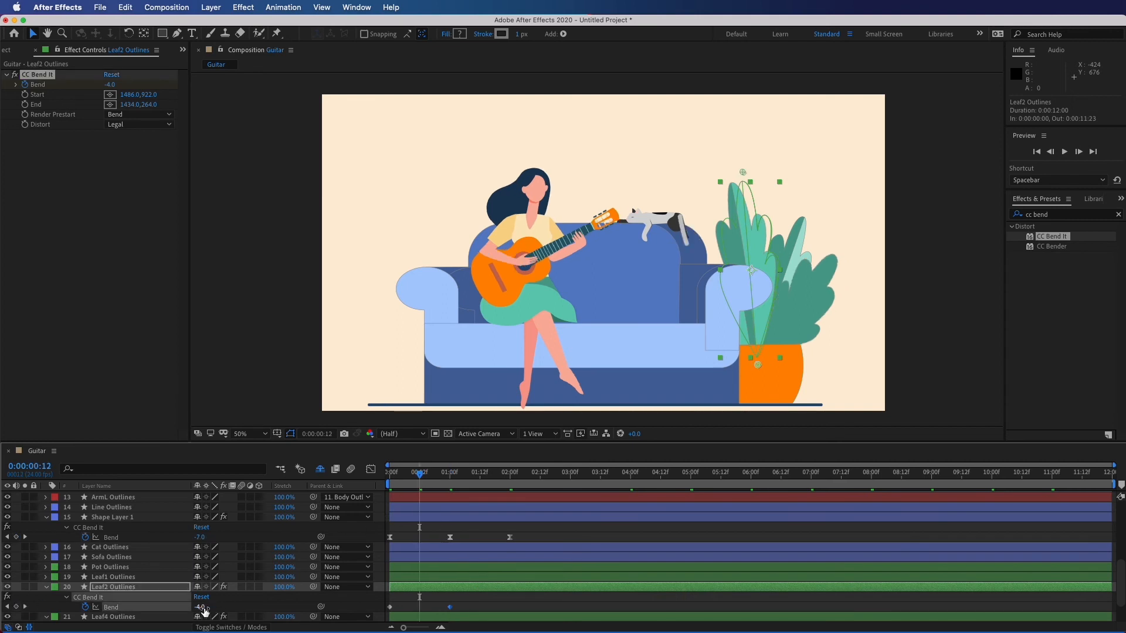
{"action": "left_click_drag", "start_coordinate": [201, 607], "coordinate": [206, 608]}
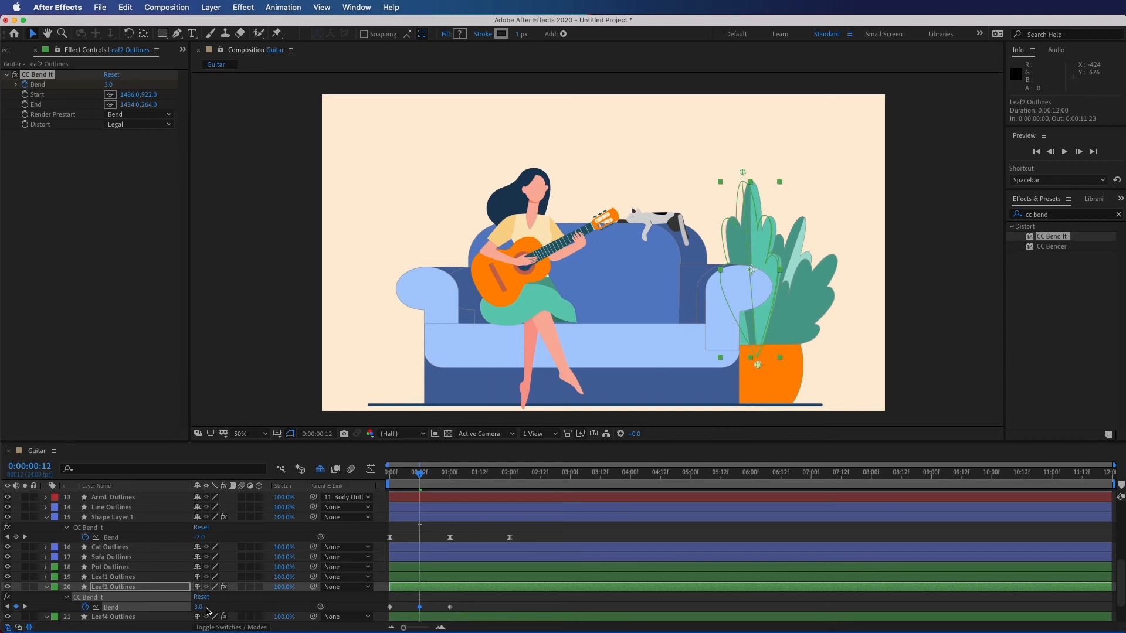
{"action": "key", "text": "space"}
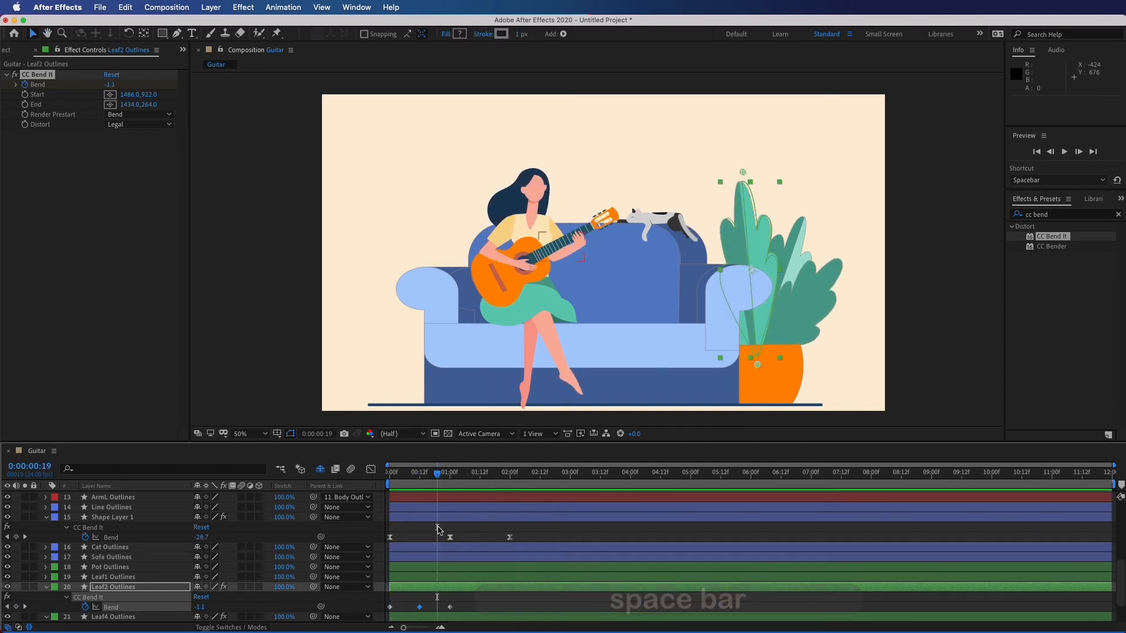
{"action": "left_click", "coordinate": [461, 610]}
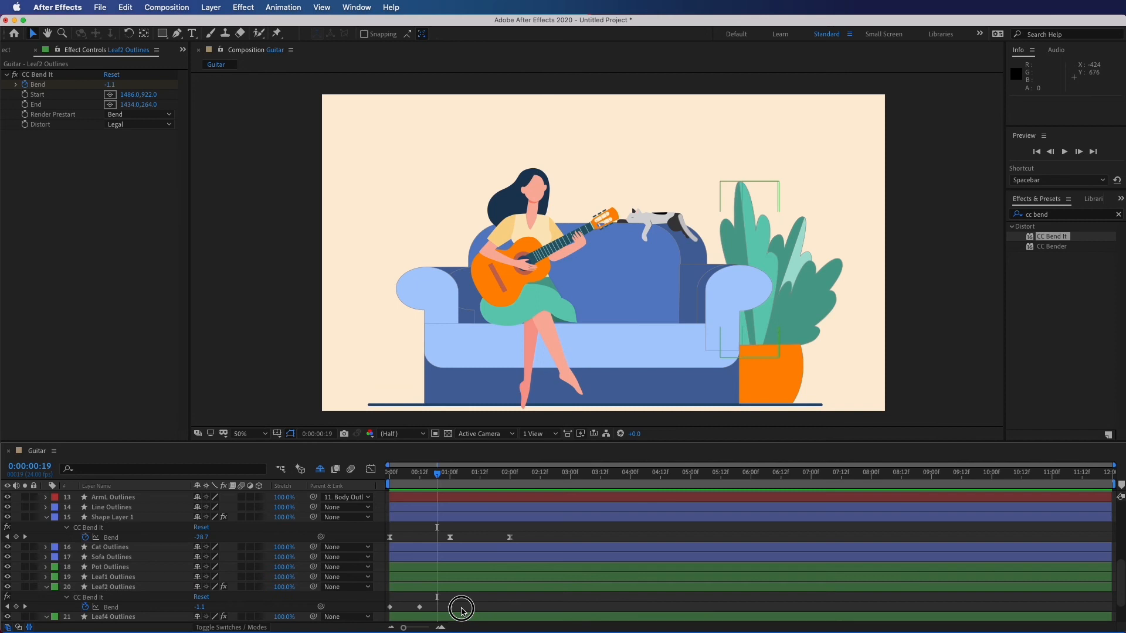
Step: Apply CC Bend It to the Leaf3 layer with its end point at 1650, 384 and start point at 1470, 898, and return to 0 seconds
{"action": "left_click", "coordinate": [122, 578]}
{"action": "scroll", "coordinate": [120, 584], "scroll_direction": "down", "scroll_amount": 4}
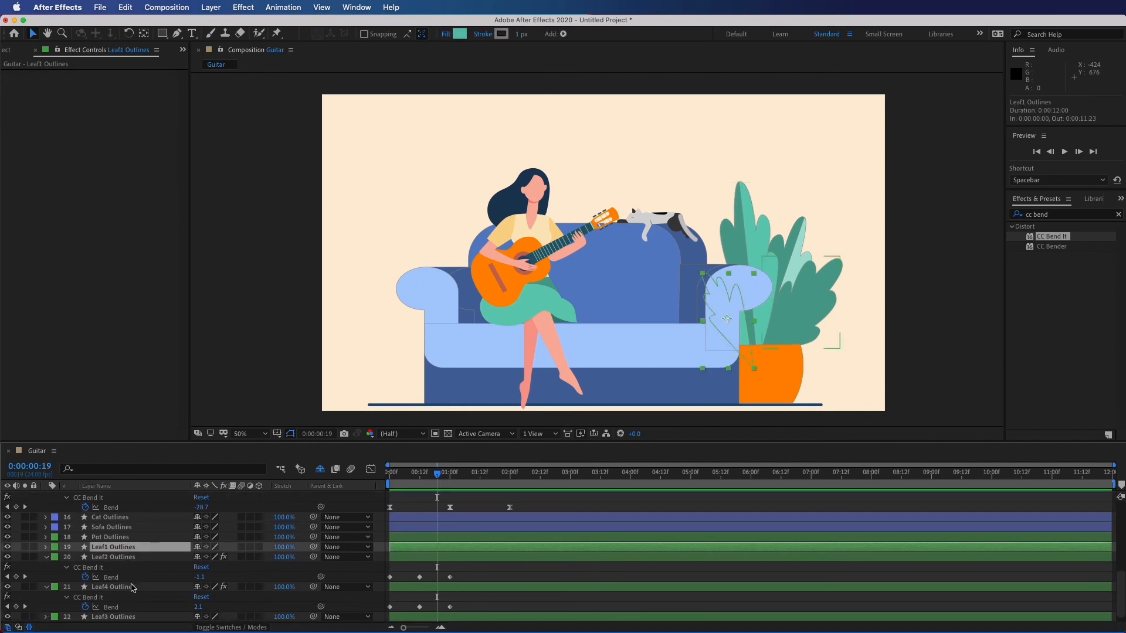
{"action": "left_click", "coordinate": [129, 610]}
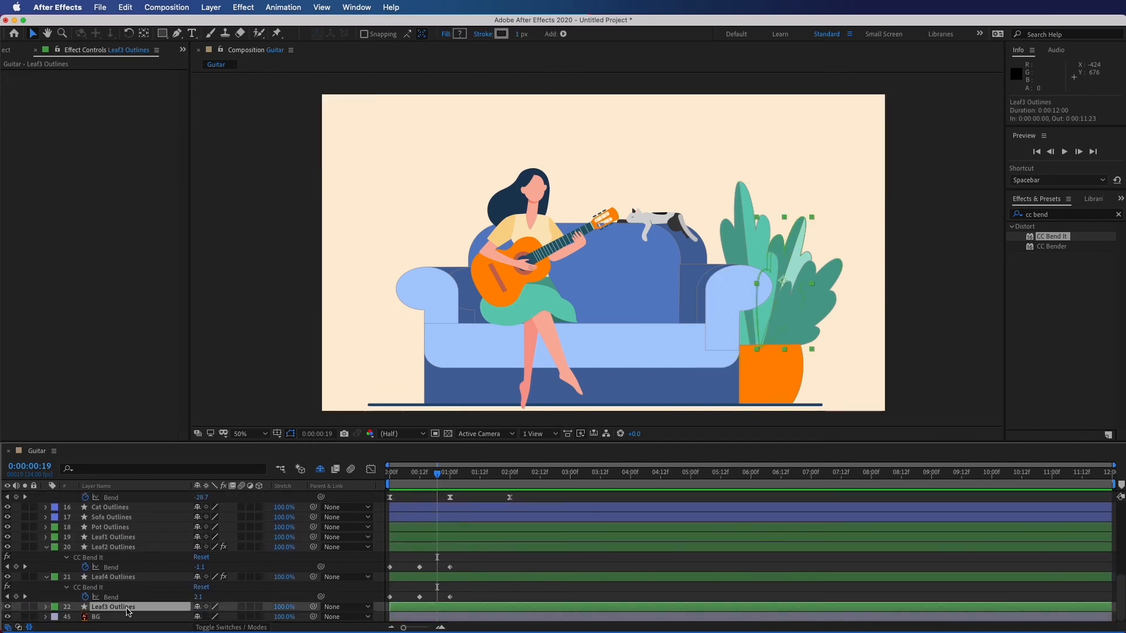
{"action": "left_click_drag", "start_coordinate": [1052, 236], "coordinate": [785, 255]}
{"action": "left_click_drag", "start_coordinate": [603, 174], "coordinate": [809, 210]}
{"action": "left_click_drag", "start_coordinate": [604, 332], "coordinate": [753, 357]}
{"action": "left_click_drag", "start_coordinate": [437, 475], "coordinate": [382, 469]}
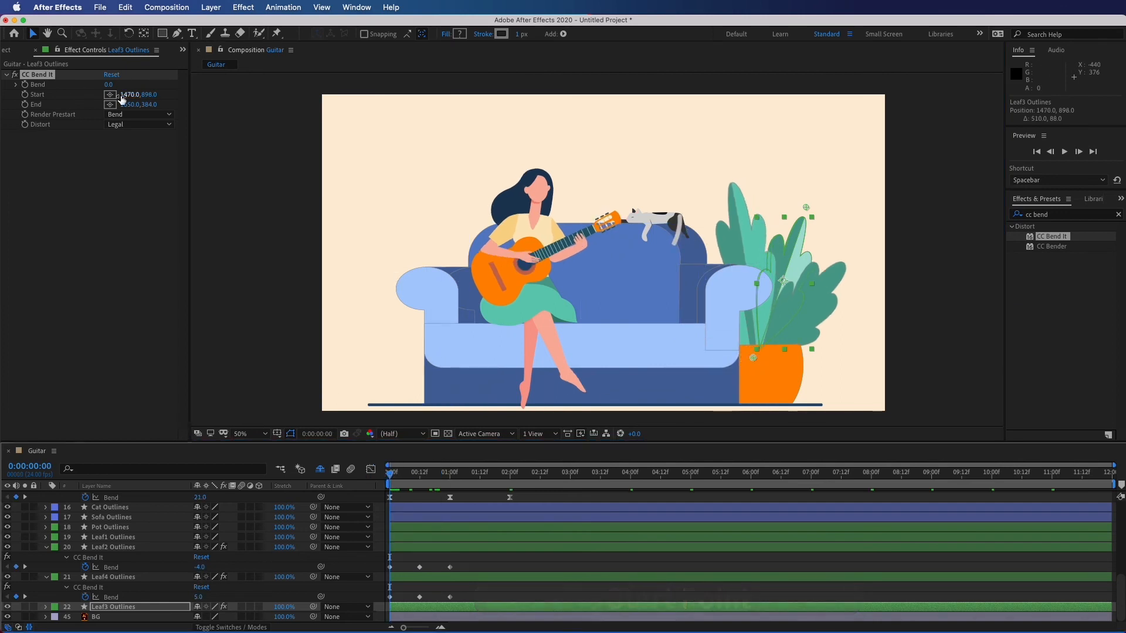
Step: Keyframe Leaf3's Bend at a value of 2 at both 0 seconds and 1 second
{"action": "left_click", "coordinate": [26, 86]}
{"action": "left_click_drag", "start_coordinate": [112, 86], "coordinate": [110, 85]}
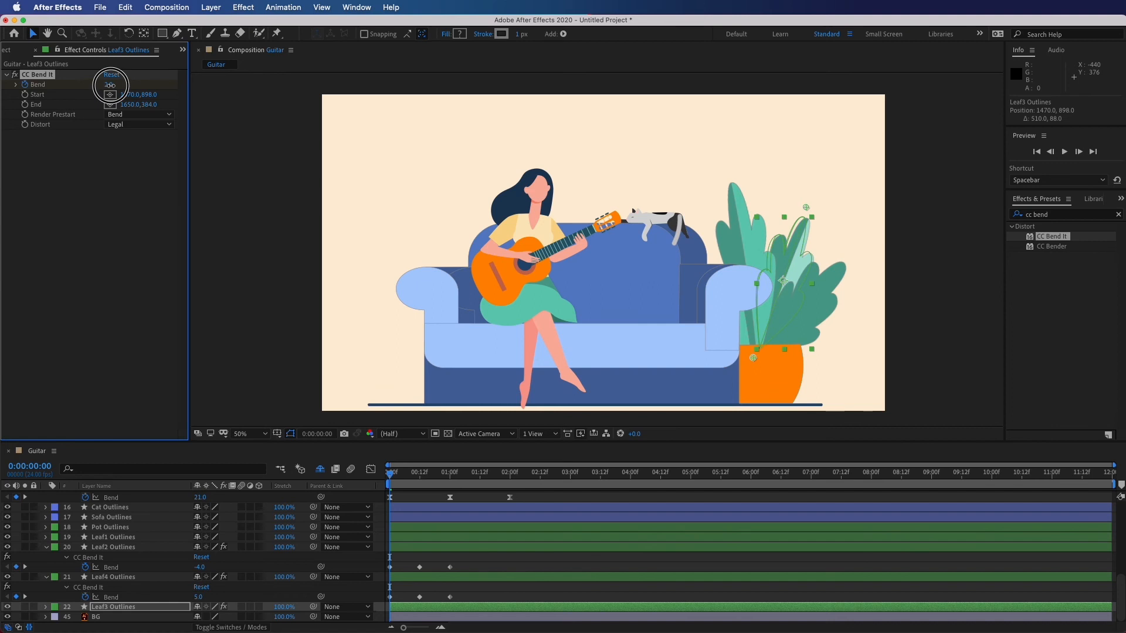
{"action": "left_click", "coordinate": [130, 604]}
{"action": "key", "text": "u"}
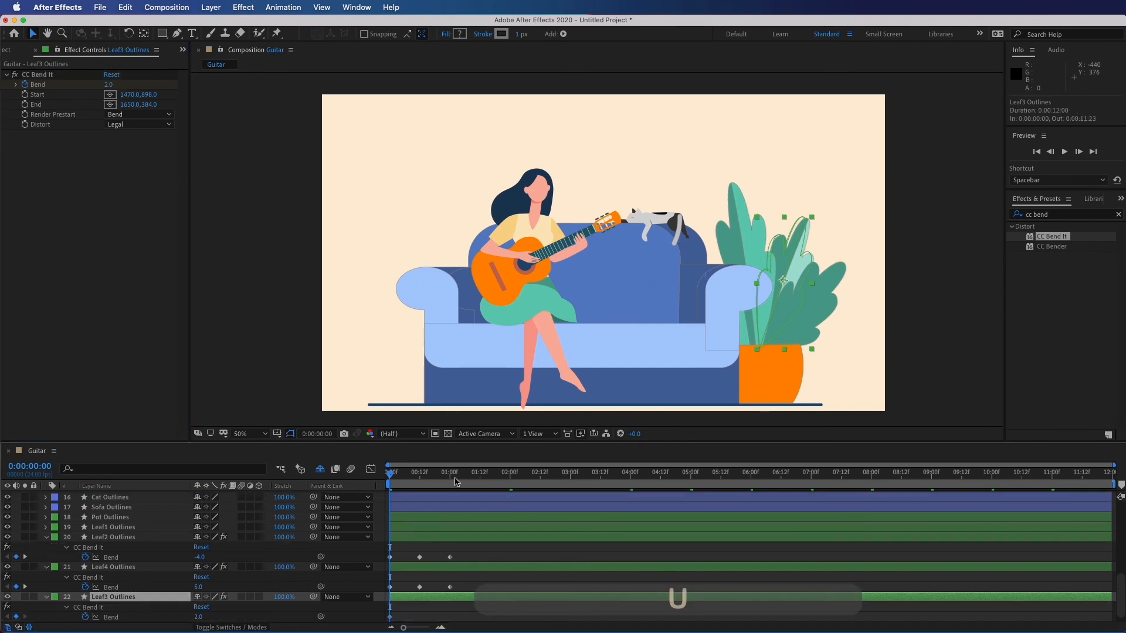
{"action": "left_click", "coordinate": [452, 480]}
{"action": "left_click", "coordinate": [16, 617]}
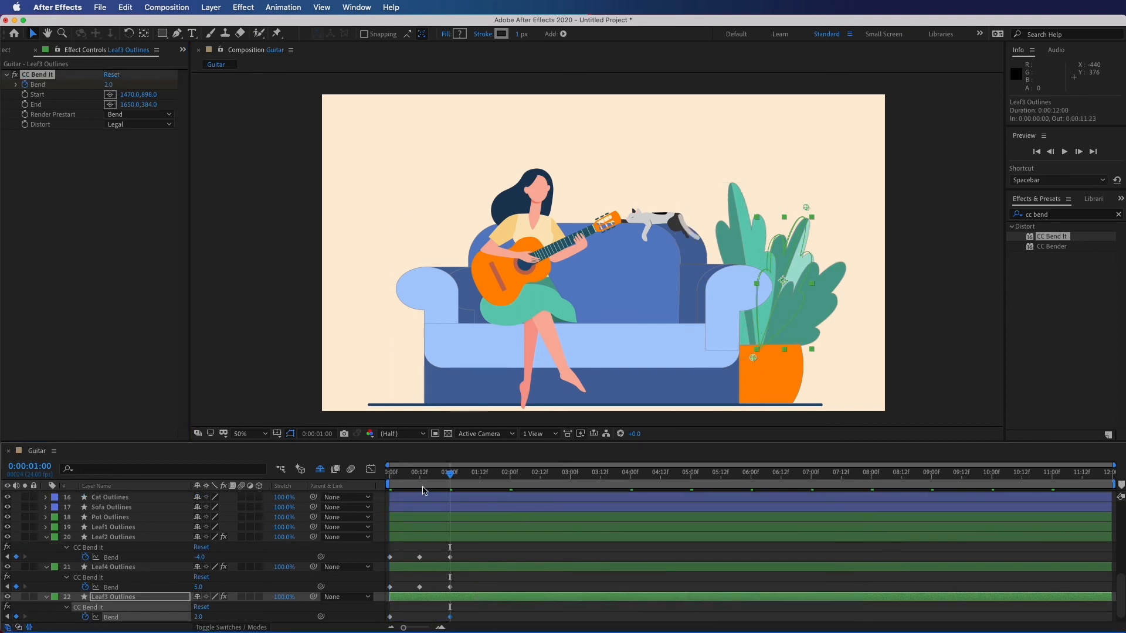
Step: Set Leaf3's Bend to -2 at frame 12 and preview the swaying plant
{"action": "left_click", "coordinate": [420, 486]}
{"action": "left_click_drag", "start_coordinate": [108, 85], "coordinate": [107, 88]}
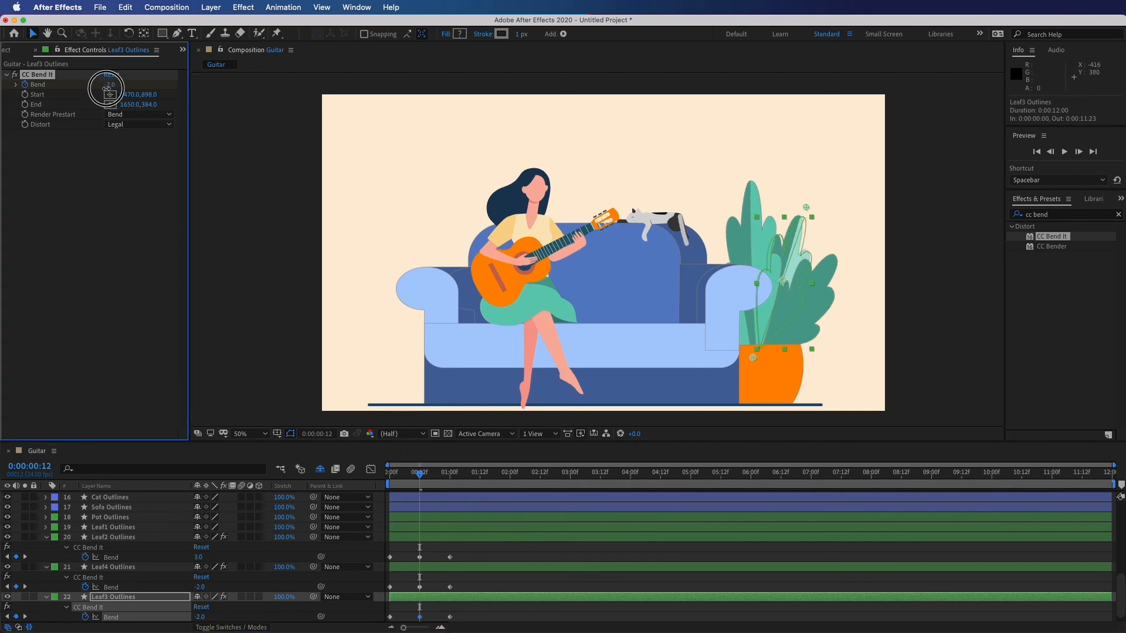
{"action": "key", "text": "space"}
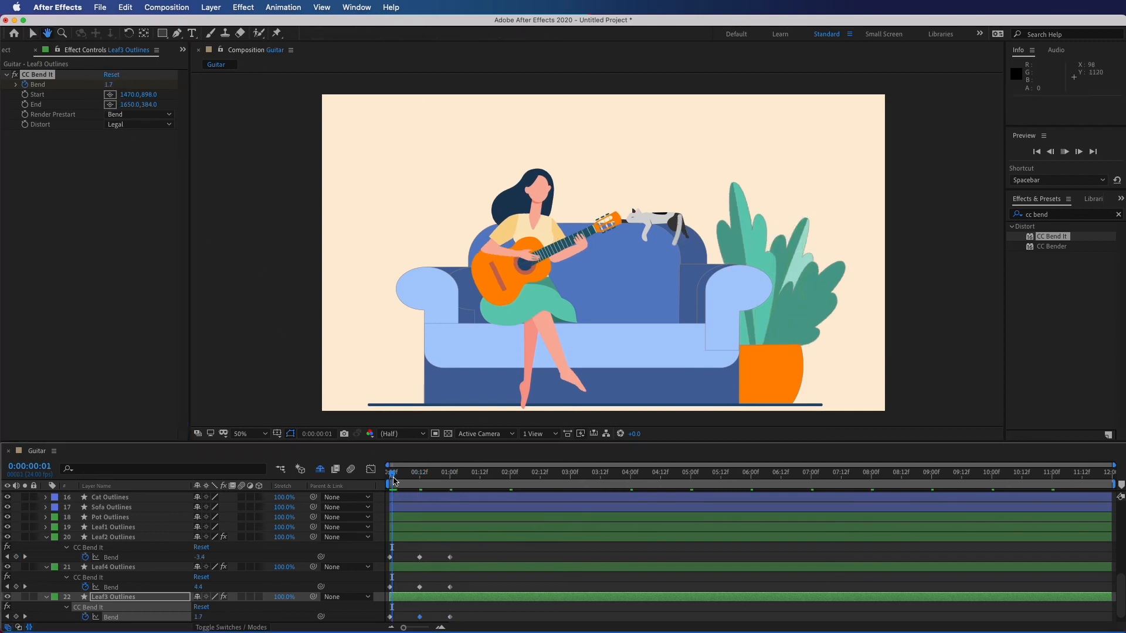
{"action": "left_click", "coordinate": [404, 486]}
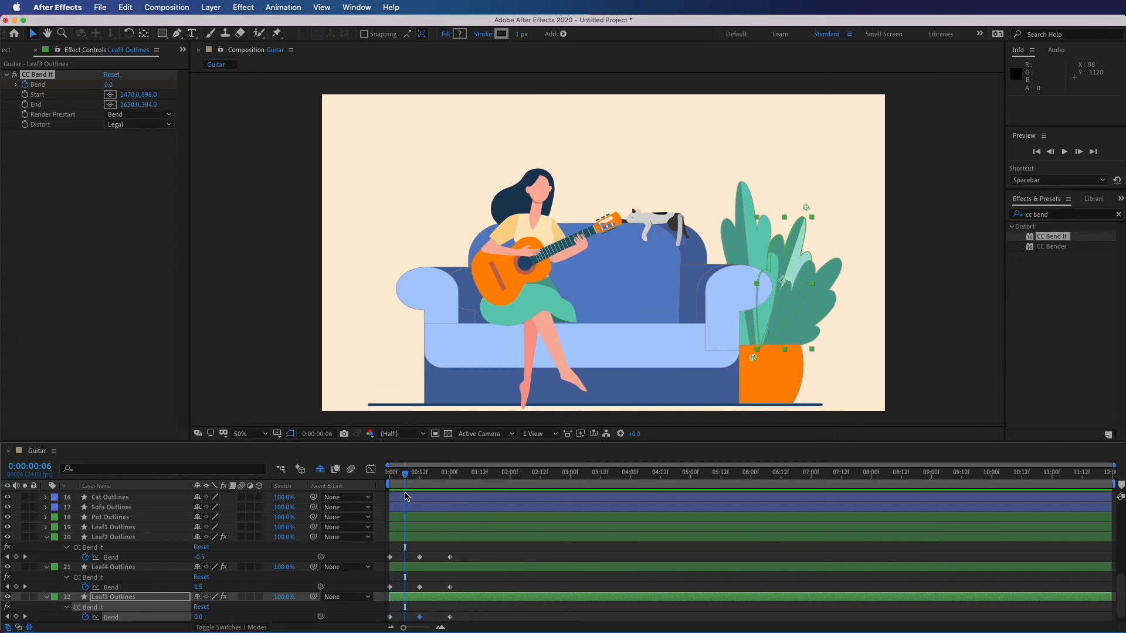
Step: Apply Easy Ease to all the Bend keyframes of the Leaf2, Leaf4 and Leaf3 layers
{"action": "left_click_drag", "start_coordinate": [464, 622], "coordinate": [394, 560]}
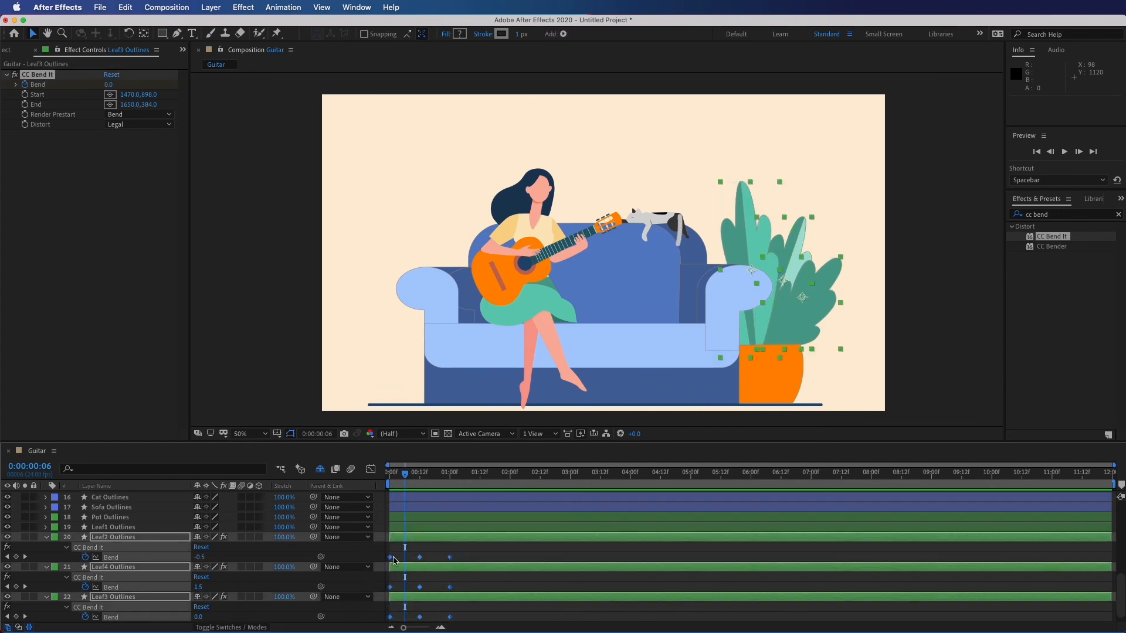
{"action": "right_click", "coordinate": [419, 559]}
{"action": "mouse_move", "coordinate": [516, 620]}
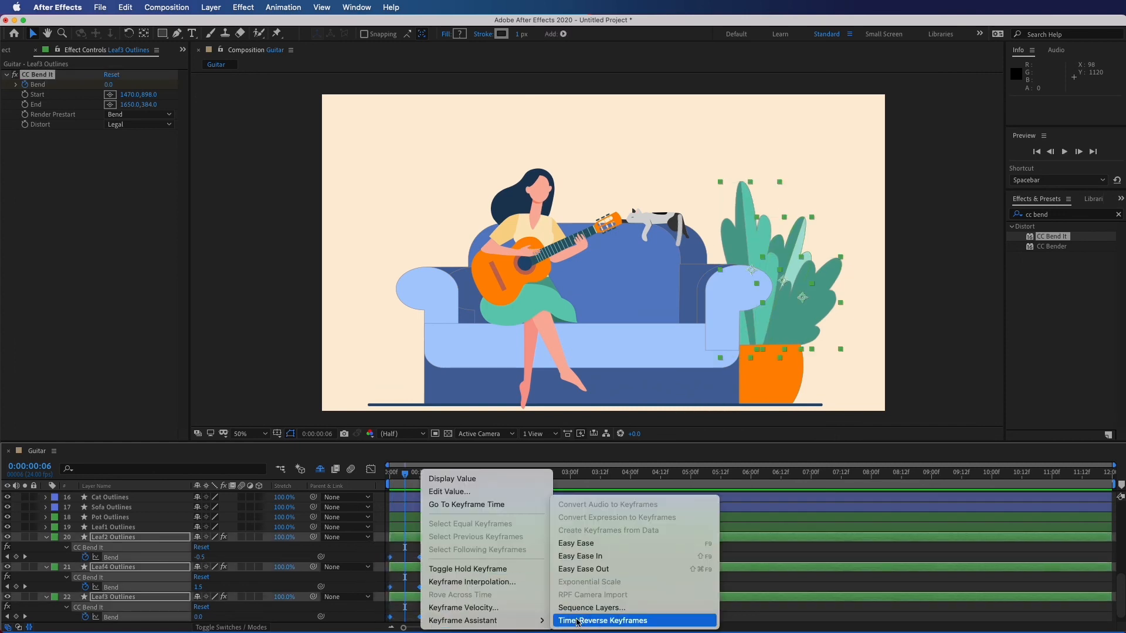
{"action": "left_click", "coordinate": [576, 543]}
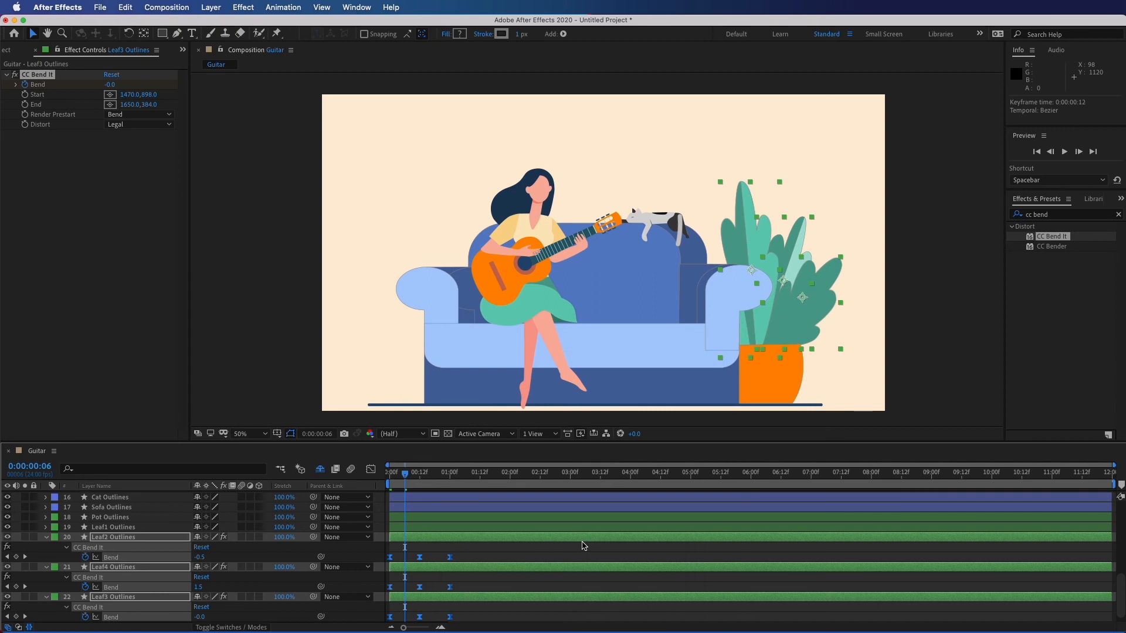
Step: Add the expression loopOut(type = "cycle", numKeyframes = 0) to Leaf2's Bend property
{"action": "left_click", "coordinate": [86, 558], "text": "alt"}
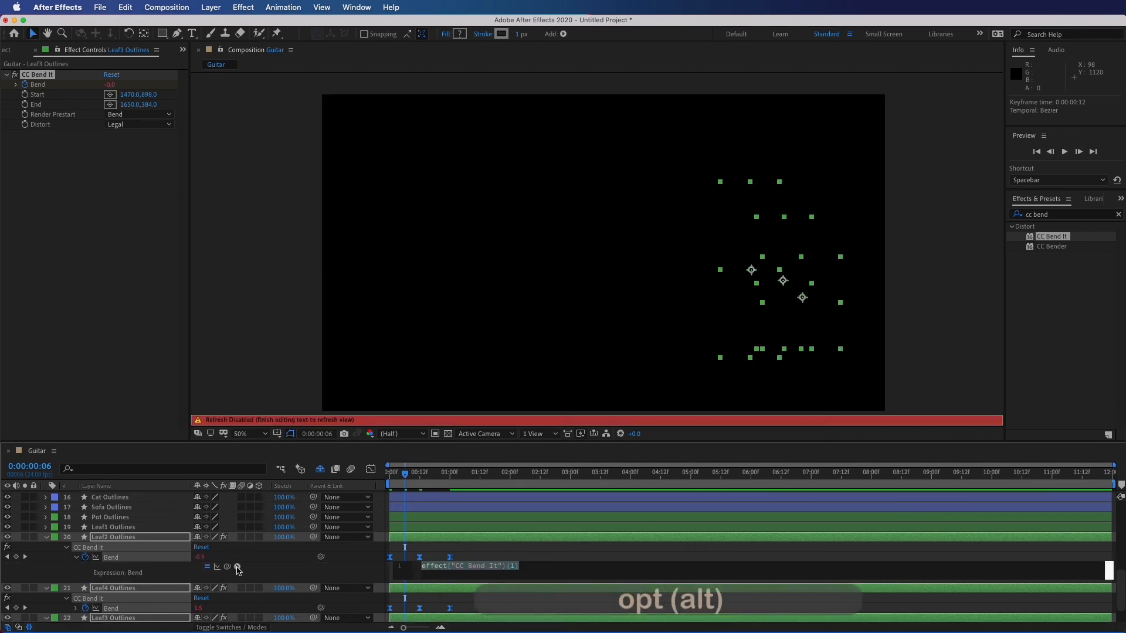
{"action": "left_click", "coordinate": [237, 567]}
{"action": "mouse_move", "coordinate": [261, 572]}
{"action": "left_click", "coordinate": [382, 476]}
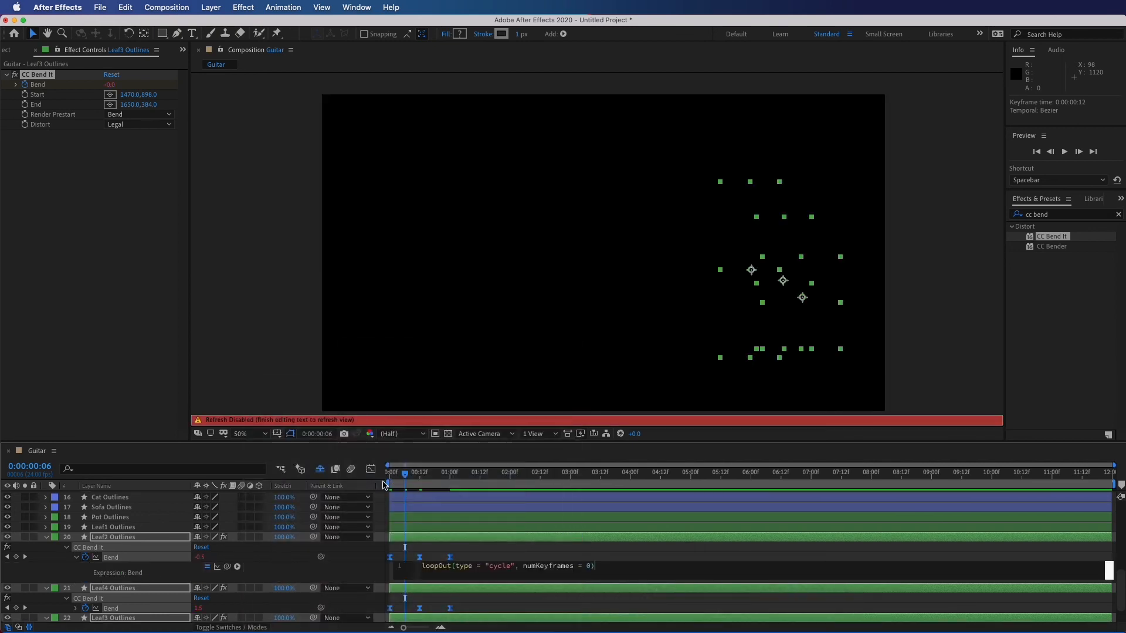
{"action": "left_click", "coordinate": [297, 384]}
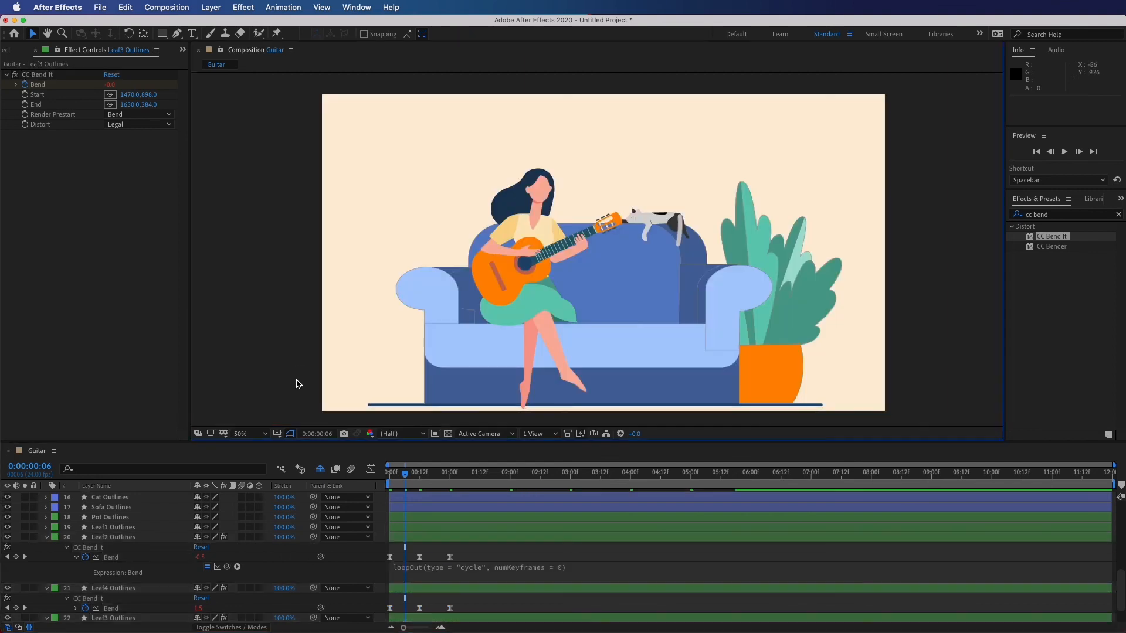
Step: Loop Leaf4's Bend keyframes with the expression loopOut(type = "cycle", numKeyframes = 0)
{"action": "left_click", "coordinate": [85, 608], "text": "alt"}
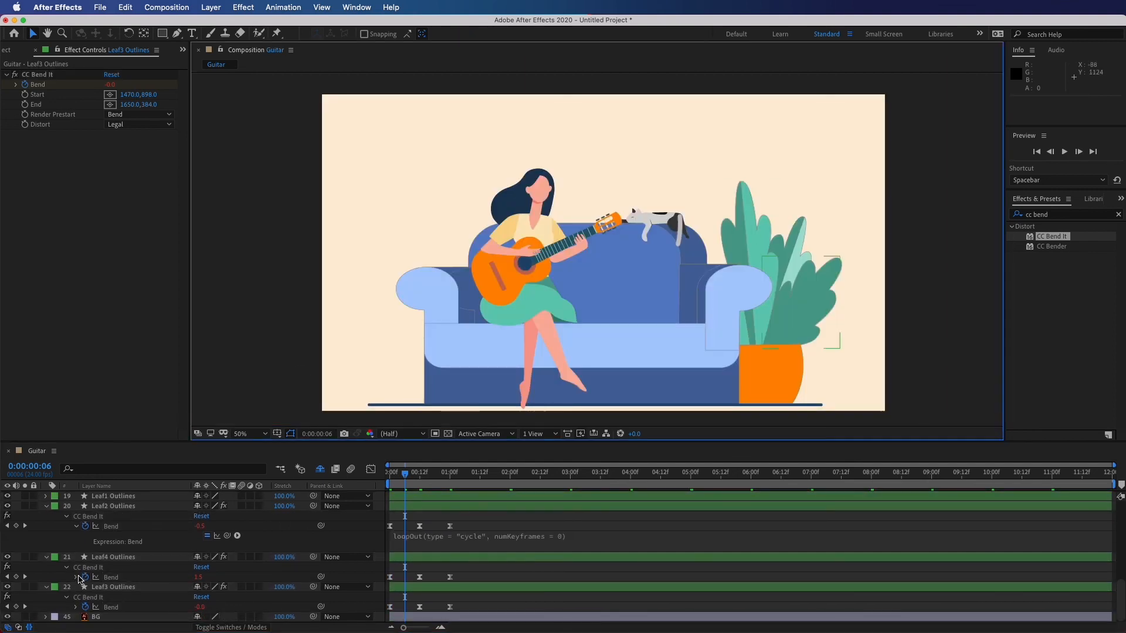
{"action": "left_click", "coordinate": [236, 587]}
{"action": "mouse_move", "coordinate": [263, 569]}
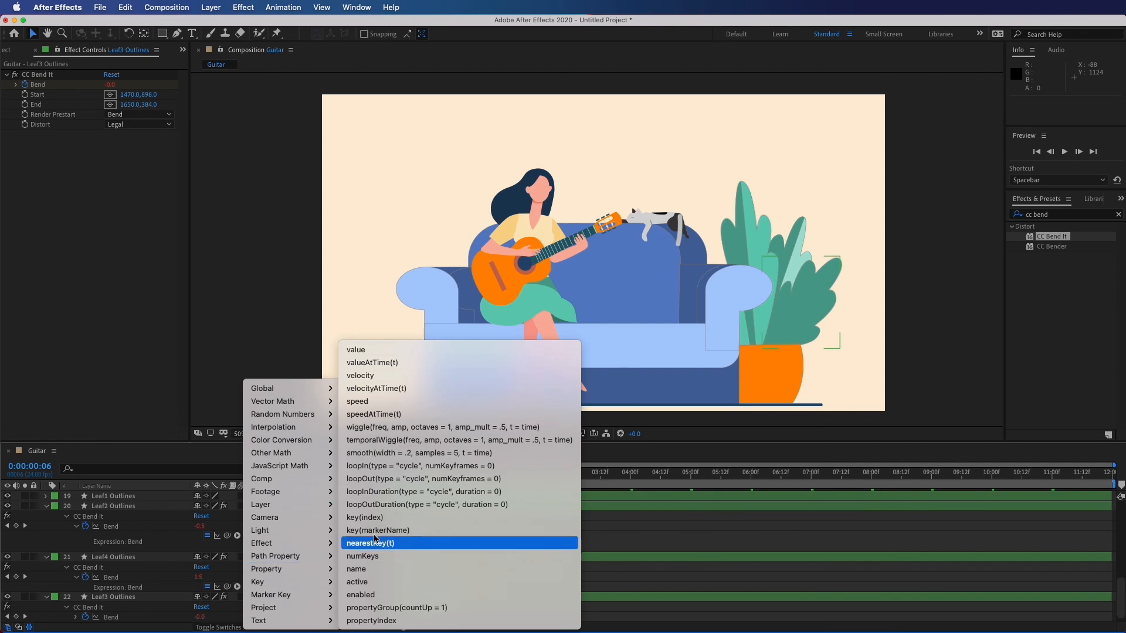
{"action": "left_click", "coordinate": [384, 479]}
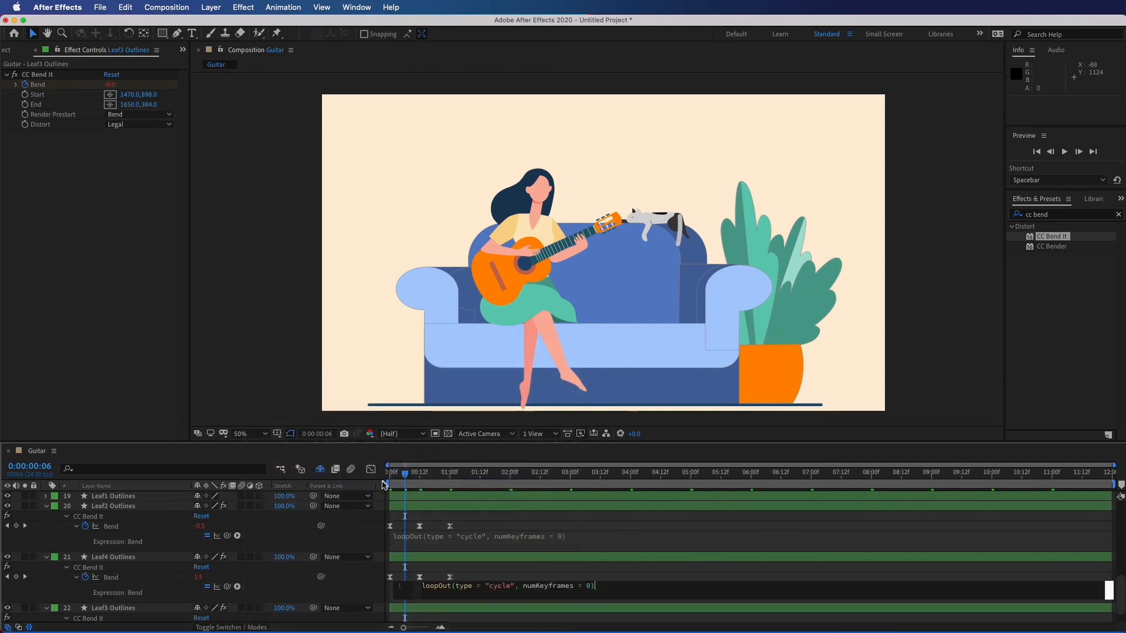
{"action": "left_click", "coordinate": [66, 618]}
Step: Give Leaf3's Bend property the looping expression loopOut(type = "cycle", numKeyframes = 0)
{"action": "left_click", "coordinate": [86, 607], "text": "alt"}
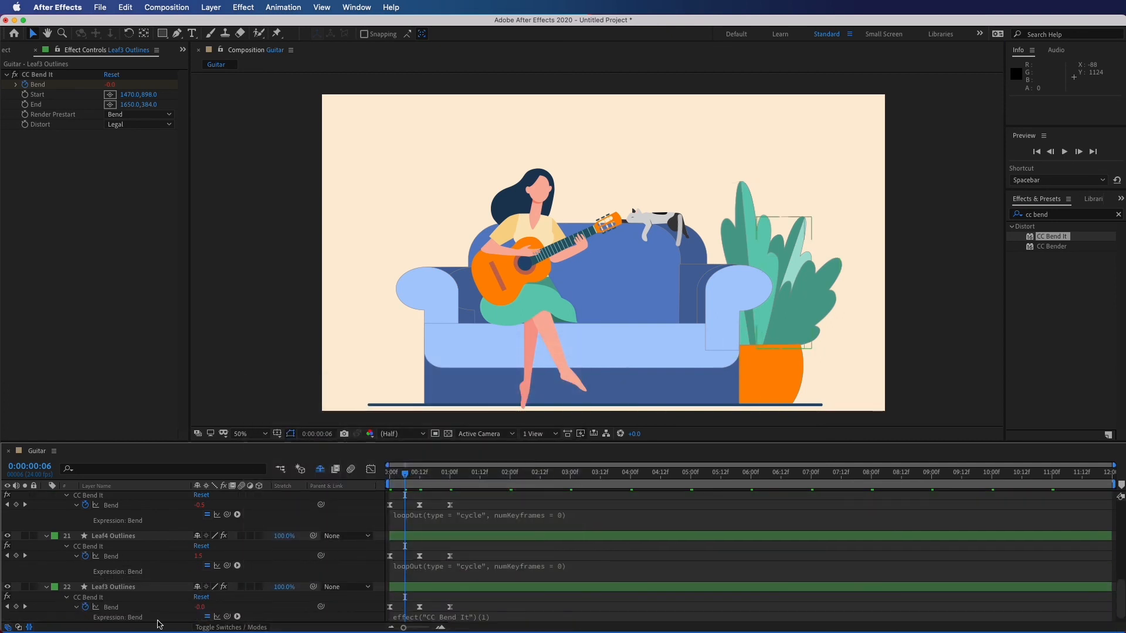
{"action": "left_click", "coordinate": [238, 617]}
{"action": "mouse_move", "coordinate": [267, 569]}
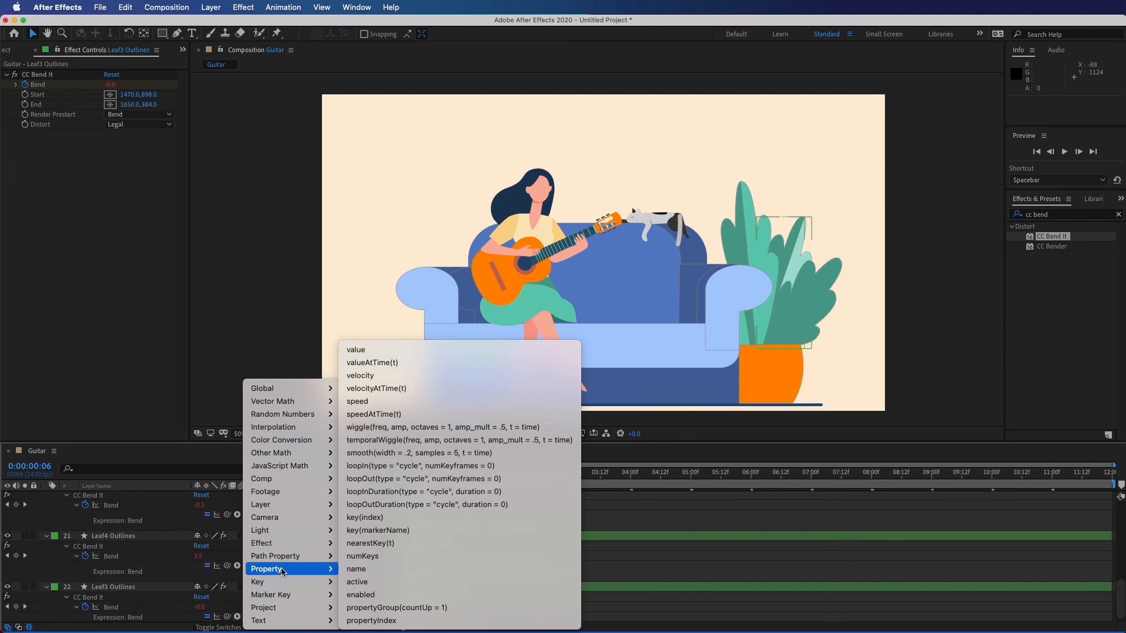
{"action": "left_click", "coordinate": [373, 478]}
{"action": "scroll", "coordinate": [399, 527], "scroll_direction": "up", "scroll_amount": 15}
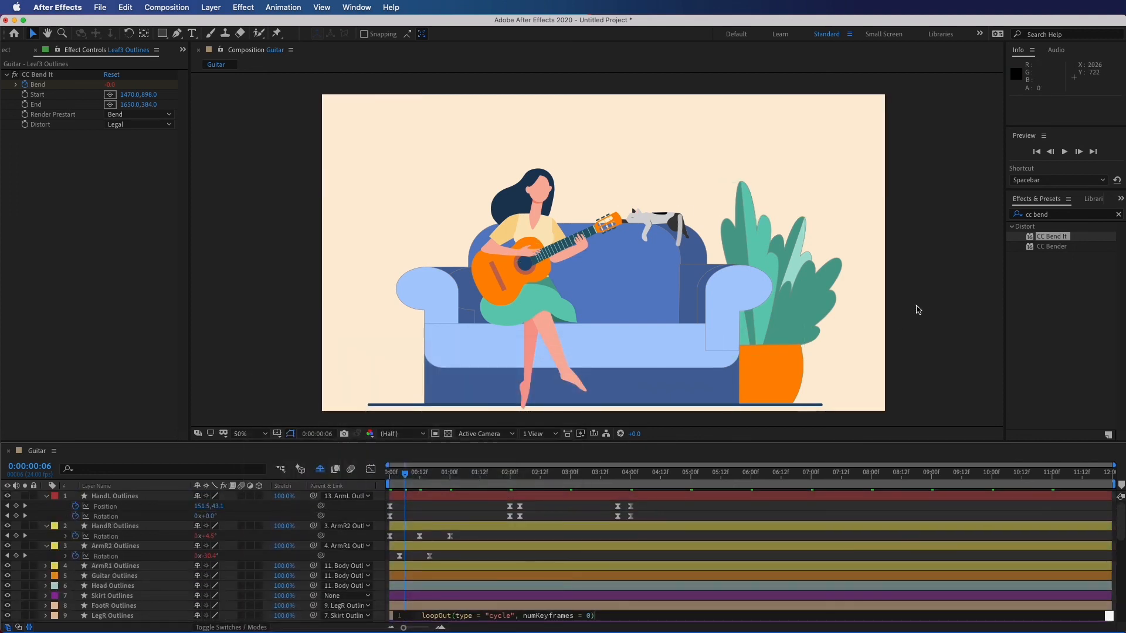
{"action": "left_click", "coordinate": [917, 308]}
Step: Return to 0 seconds and play back the scene to check the looping leaves
{"action": "left_click_drag", "start_coordinate": [405, 474], "coordinate": [392, 474]}
{"action": "key", "text": "space"}
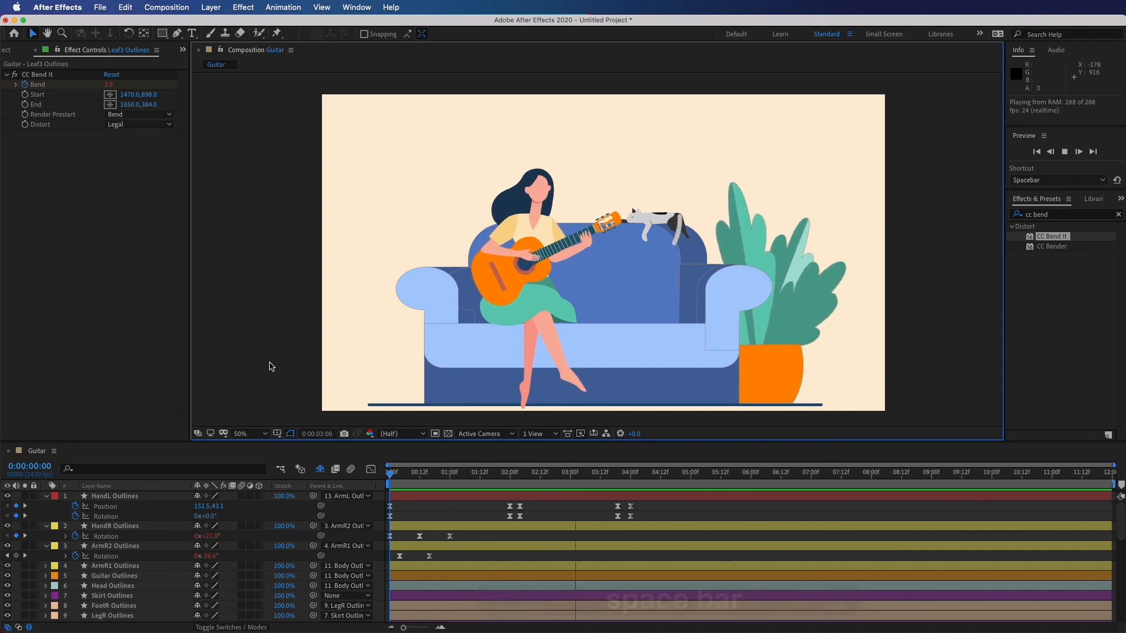
{"action": "key", "text": "space"}
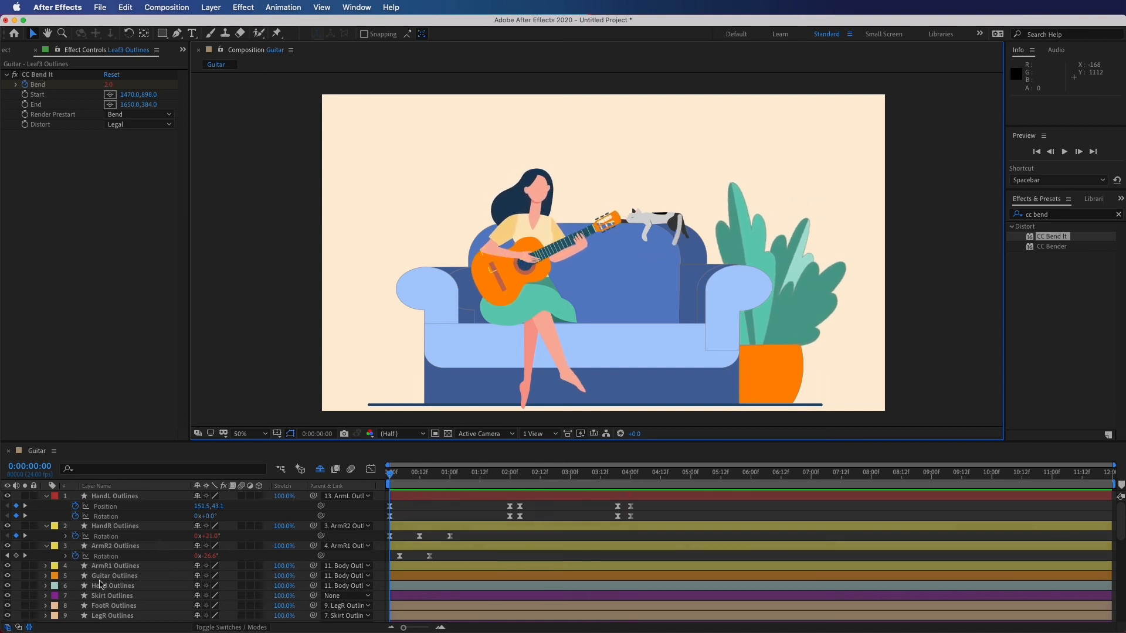
Step: Rename the cat's tail layer, Shape Layer 1, as Tail
{"action": "scroll", "coordinate": [101, 584], "scroll_direction": "down", "scroll_amount": 3}
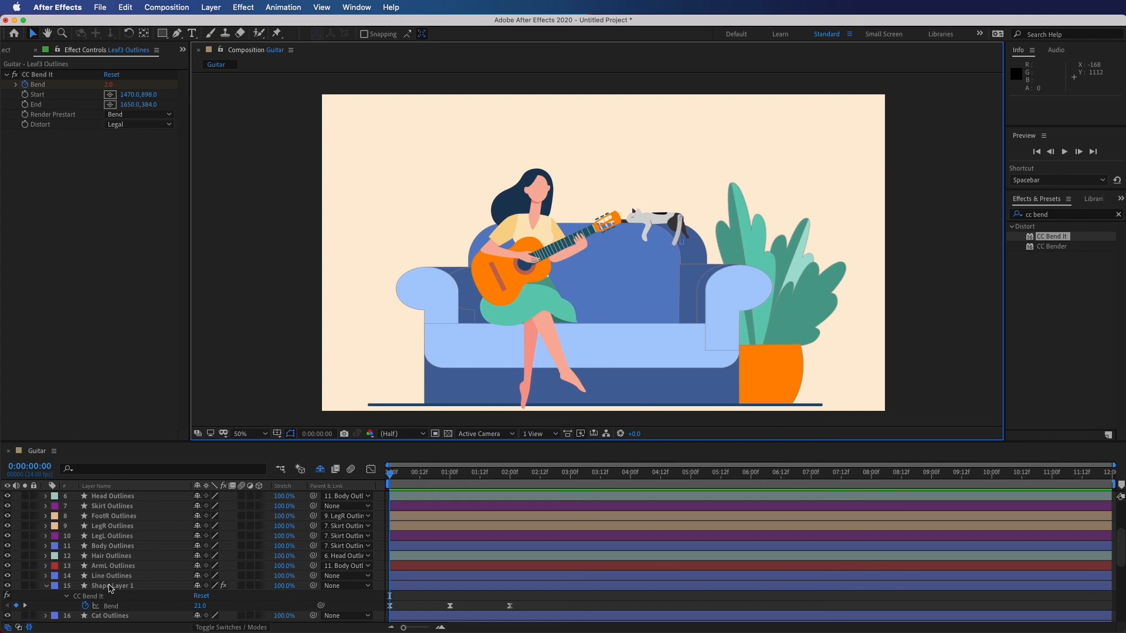
{"action": "scroll", "coordinate": [111, 588], "scroll_direction": "up", "scroll_amount": 5}
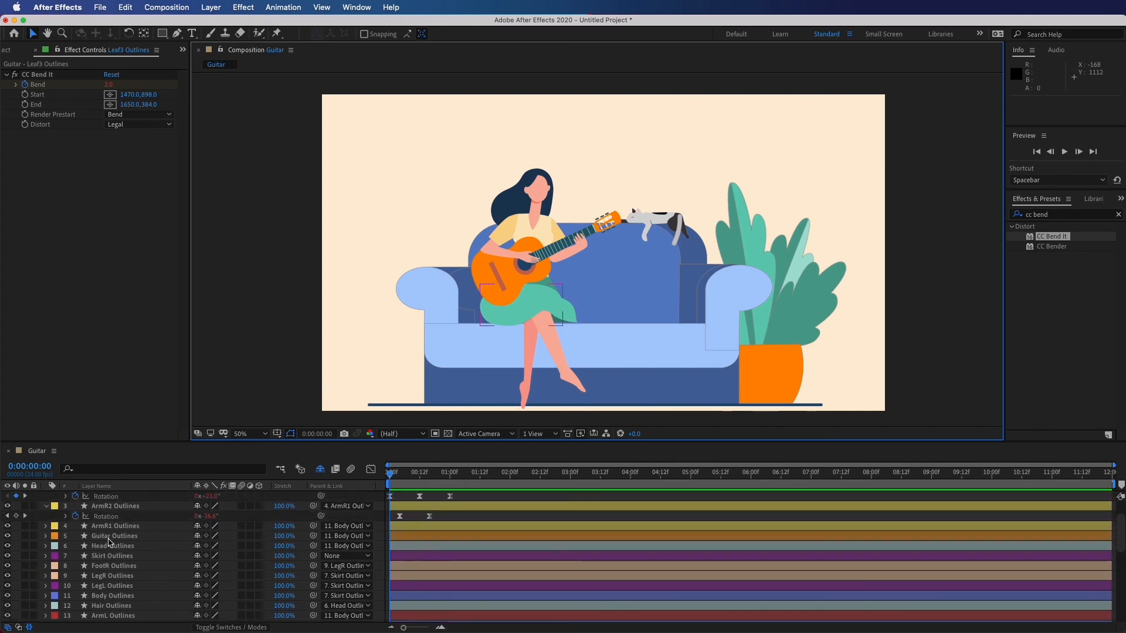
{"action": "scroll", "coordinate": [110, 541], "scroll_direction": "down", "scroll_amount": 4}
{"action": "left_click", "coordinate": [106, 567]}
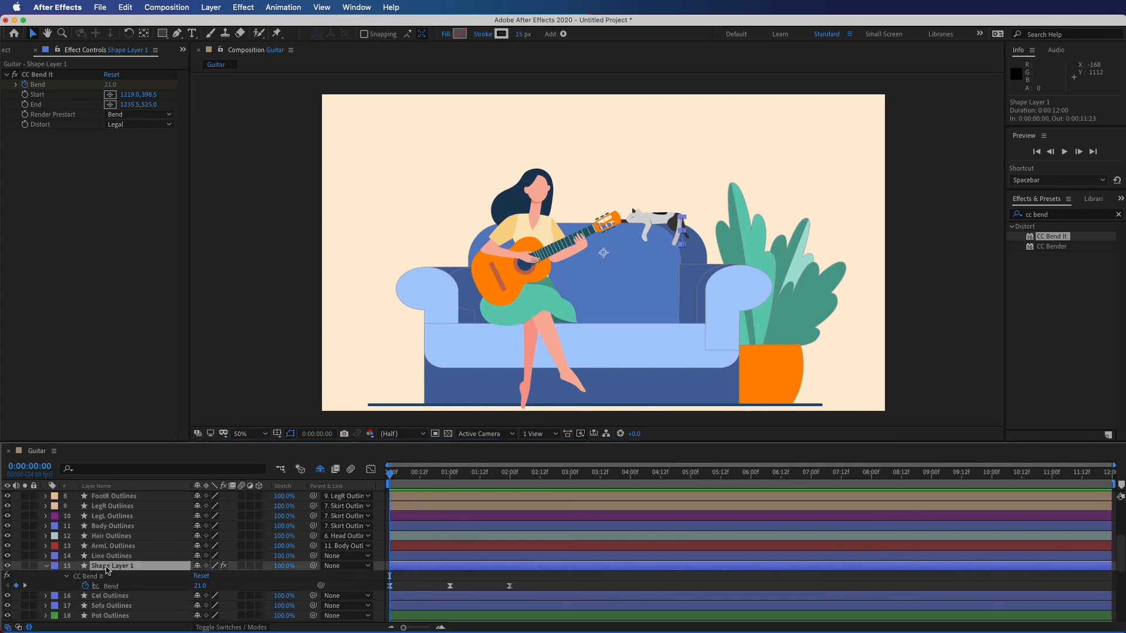
{"action": "right_click", "coordinate": [106, 567]}
{"action": "left_click", "coordinate": [126, 606]}
{"action": "key", "text": "Return"}
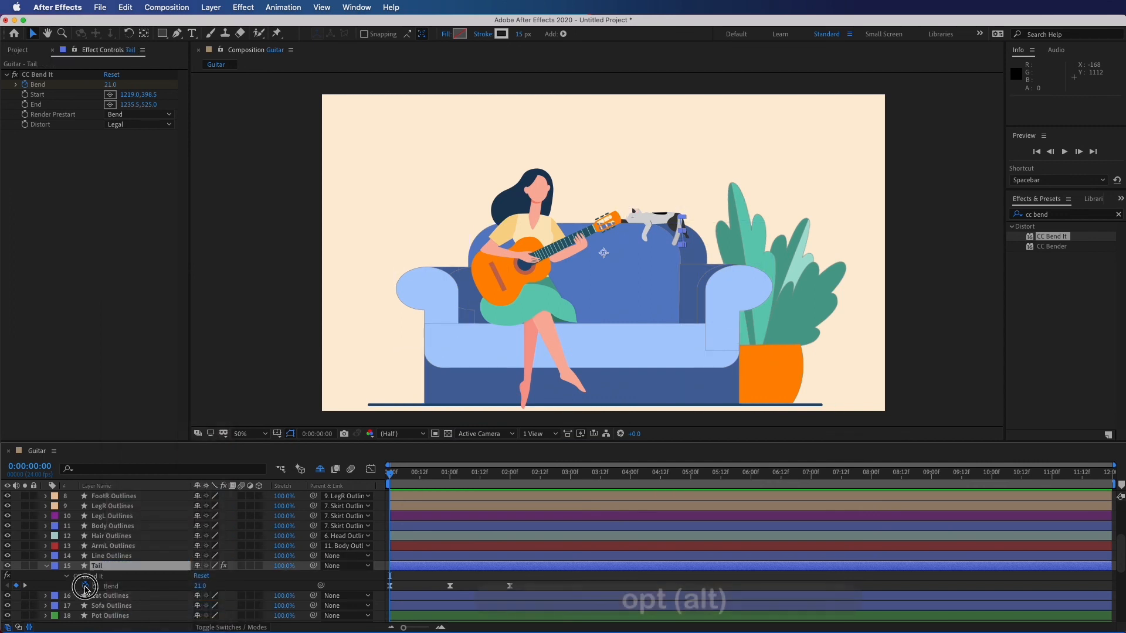
Step: Loop the Tail layer's Bend keyframes with the expression loopOut(type = "cycle", numKeyframes = 0)
{"action": "left_click", "coordinate": [86, 585], "text": "alt"}
{"action": "left_click", "coordinate": [237, 596]}
{"action": "mouse_move", "coordinate": [274, 576]}
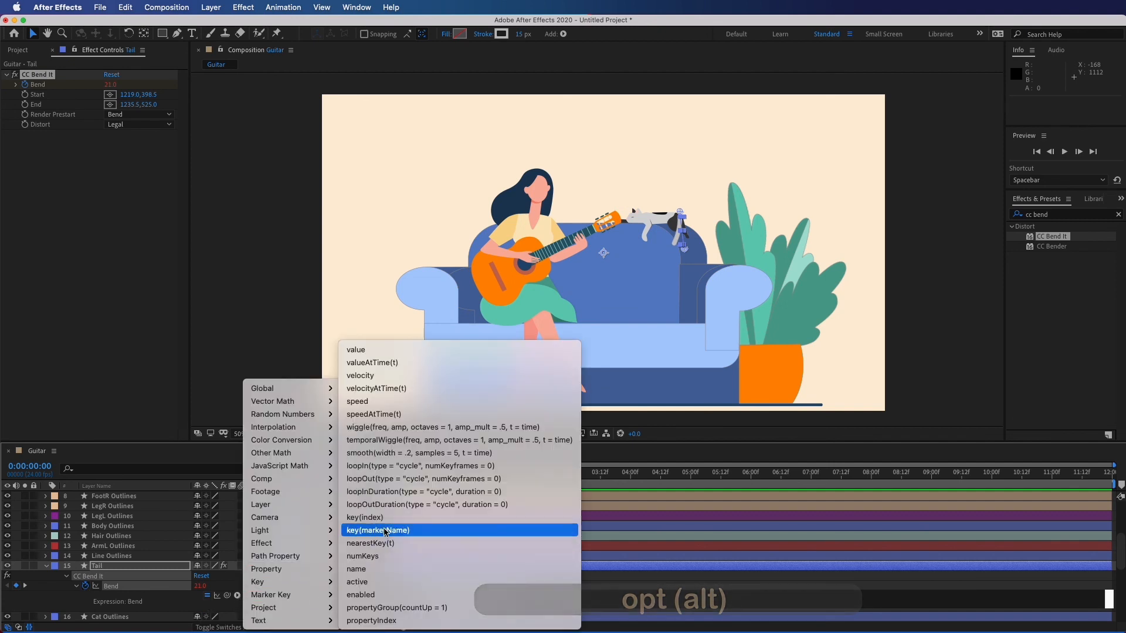
{"action": "left_click", "coordinate": [383, 476]}
Step: Return to 0 seconds and play back the scene to check the cat's looping tail
{"action": "left_click", "coordinate": [392, 477]}
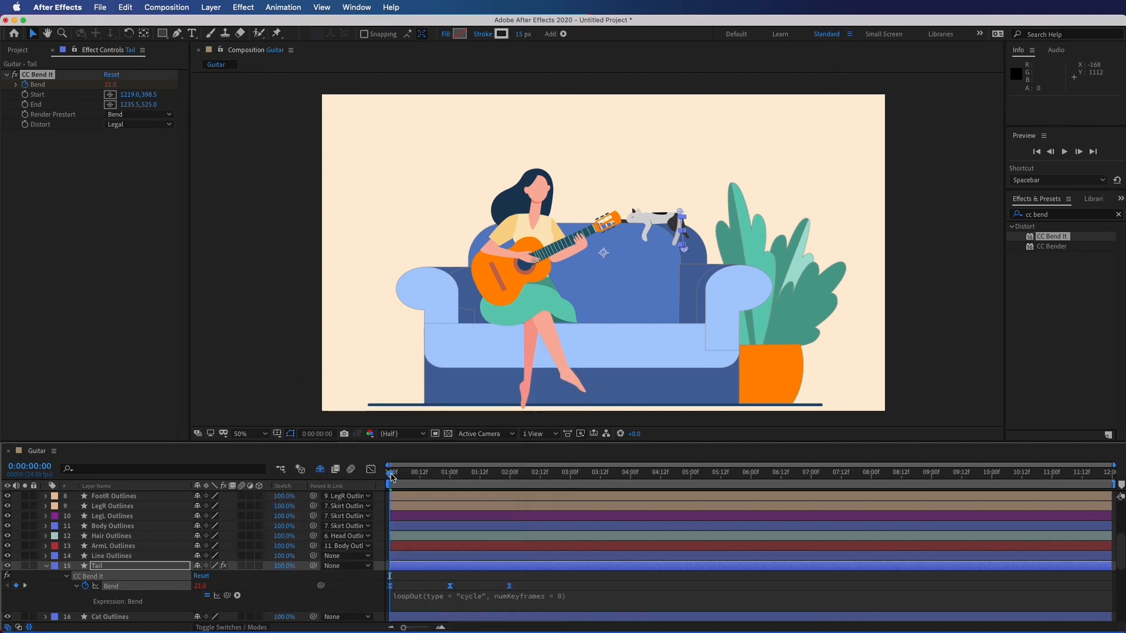
{"action": "key", "text": "space"}
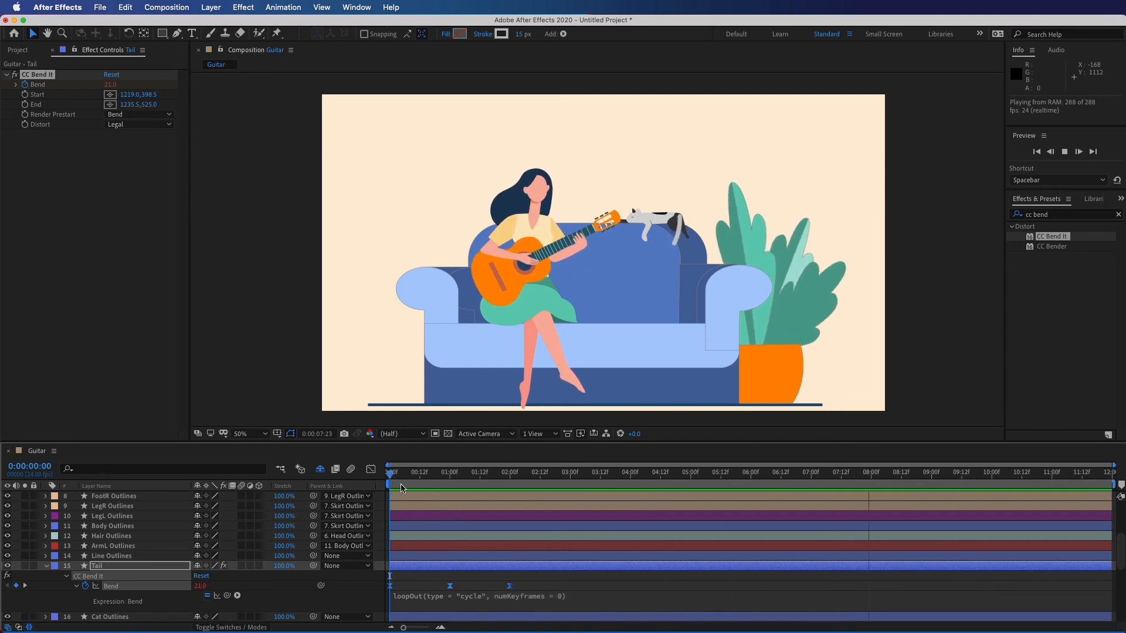
{"action": "left_click", "coordinate": [400, 482]}
Step: Stretch the Bend keyframes of Leaf2, Leaf4 and Leaf3 proportionally so the last ones land at 2 seconds
{"action": "scroll", "coordinate": [402, 488], "scroll_direction": "down", "scroll_amount": 8}
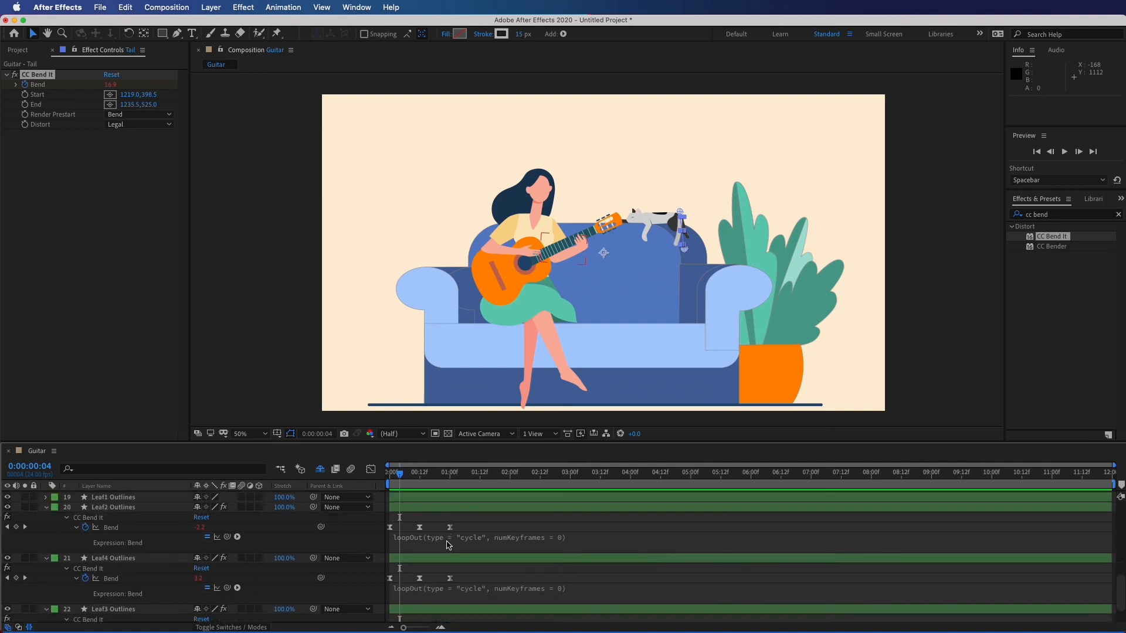
{"action": "left_click_drag", "start_coordinate": [402, 476], "coordinate": [511, 482]}
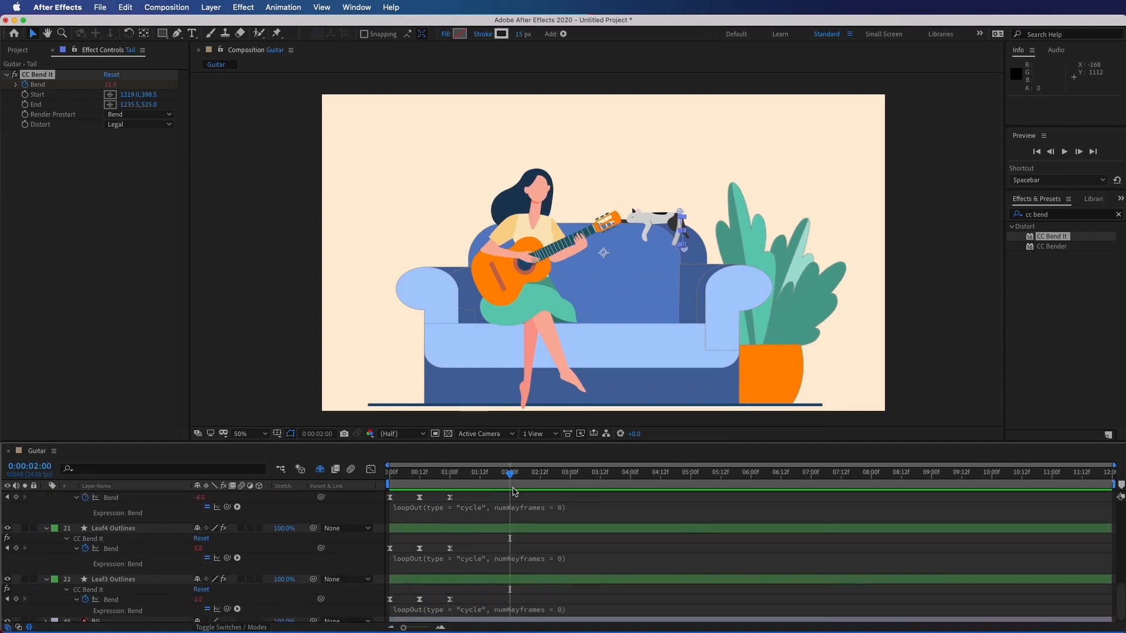
{"action": "left_click_drag", "start_coordinate": [465, 604], "coordinate": [384, 497]}
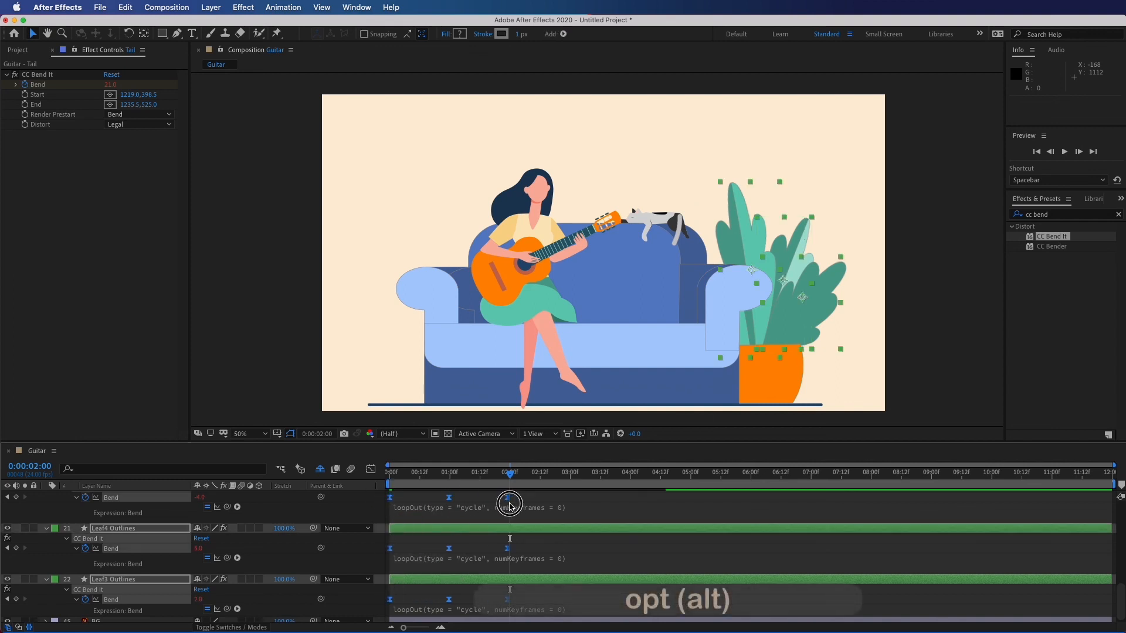
{"action": "left_click_drag", "start_coordinate": [509, 505], "coordinate": [512, 506]}
Step: Play back the scene to check the slower leaf sway, and clear the keyframe selection
{"action": "key", "text": "space"}
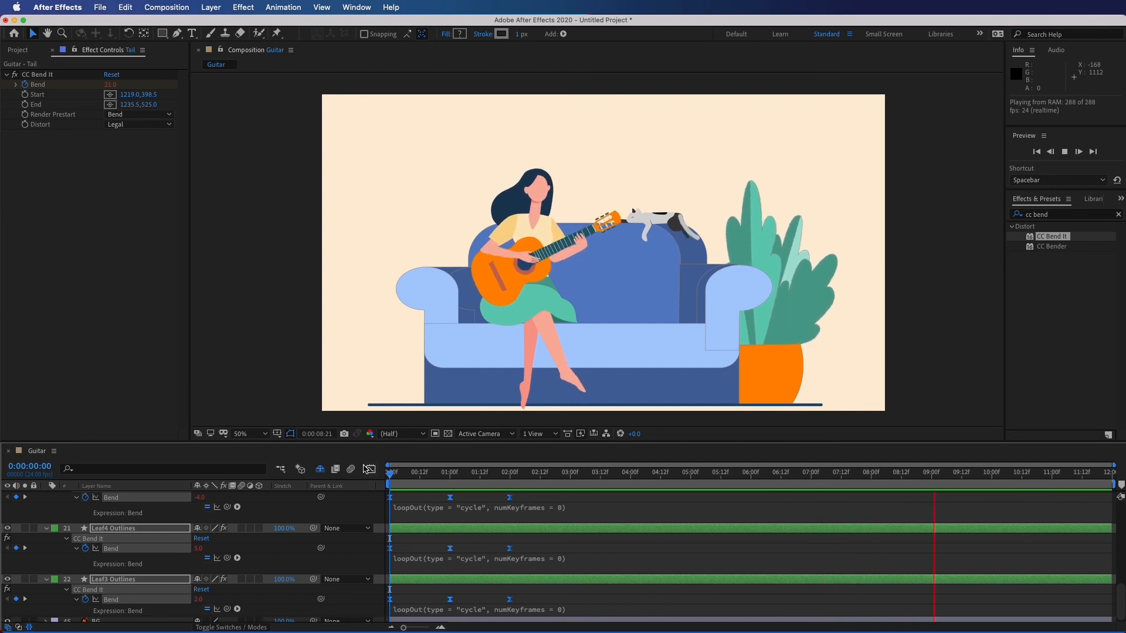
{"action": "key", "text": "space"}
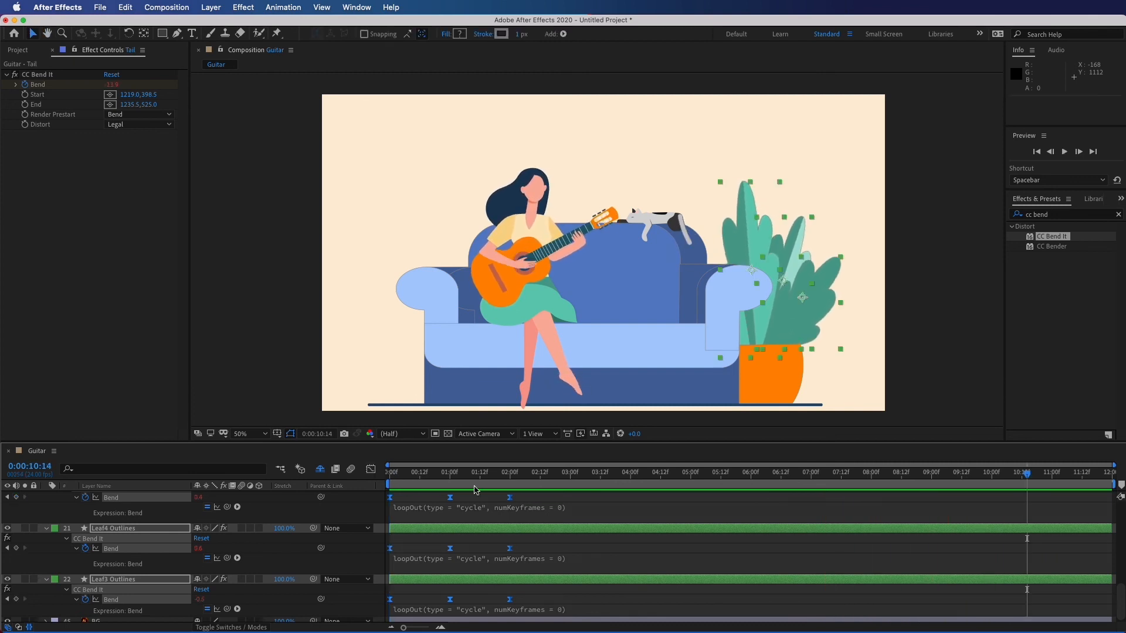
{"action": "left_click", "coordinate": [973, 398]}
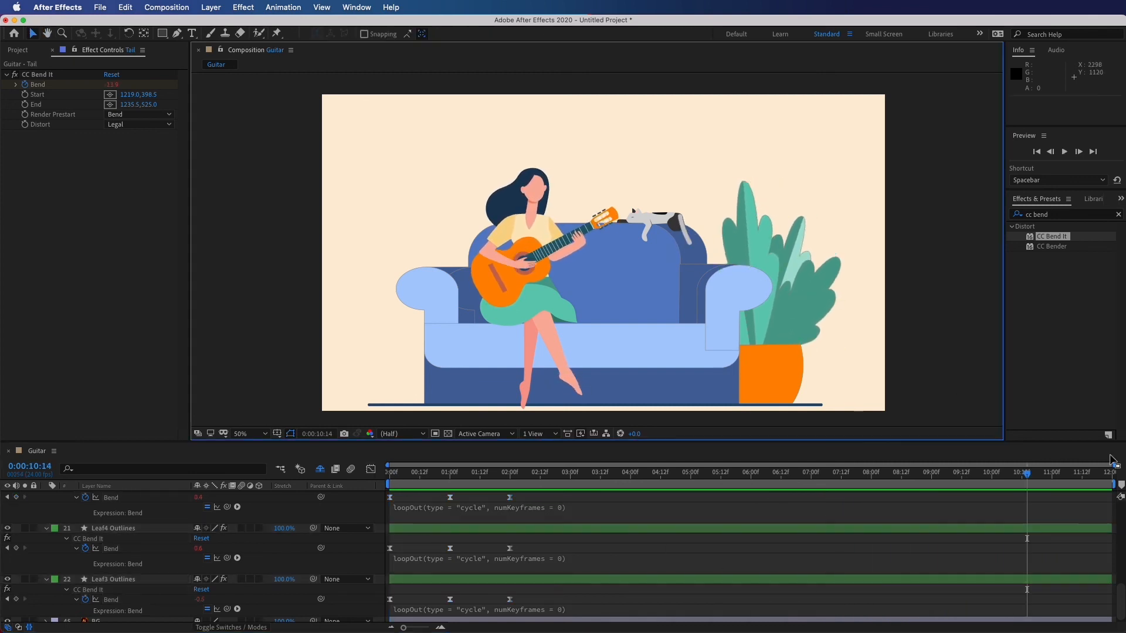
Step: Undo the last keyframe movement, stretch the three leaves' Bend keyframes proportionally to end at 4 seconds, and play back the scene
{"action": "key", "text": "super+Tab"}
{"action": "key", "text": "super+z"}
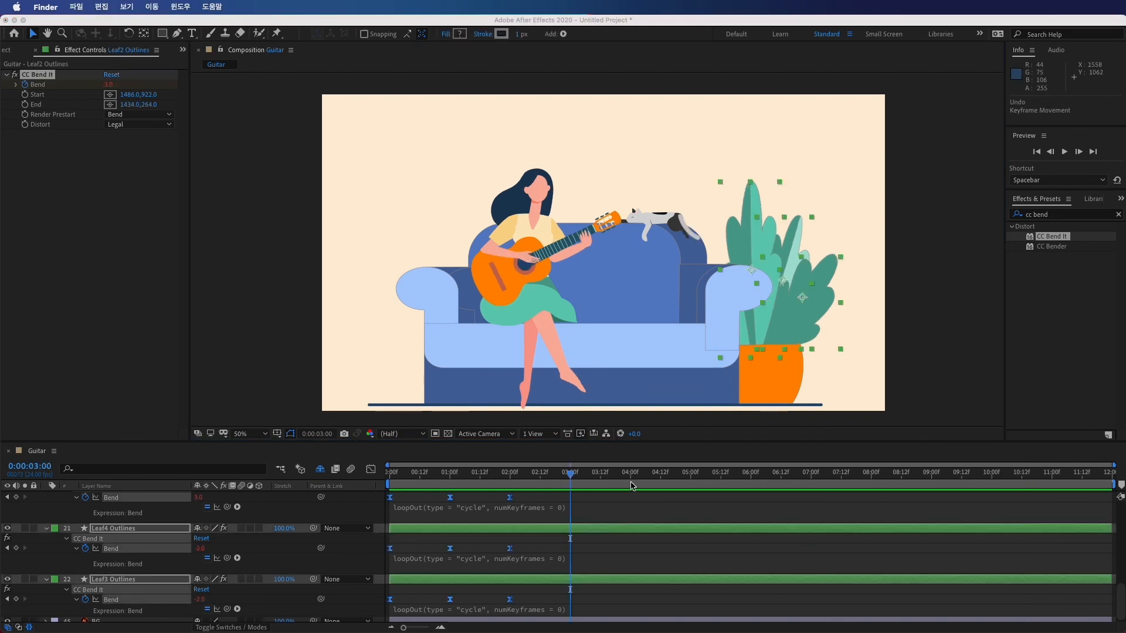
{"action": "left_click", "coordinate": [632, 485]}
{"action": "left_click", "coordinate": [631, 486]}
{"action": "mouse_move", "coordinate": [528, 495]}
{"action": "left_mouse_down"}
{"action": "mouse_move", "coordinate": [390, 553]}
{"action": "mouse_move", "coordinate": [372, 603]}
{"action": "mouse_move", "coordinate": [531, 504]}
{"action": "left_mouse_up"}
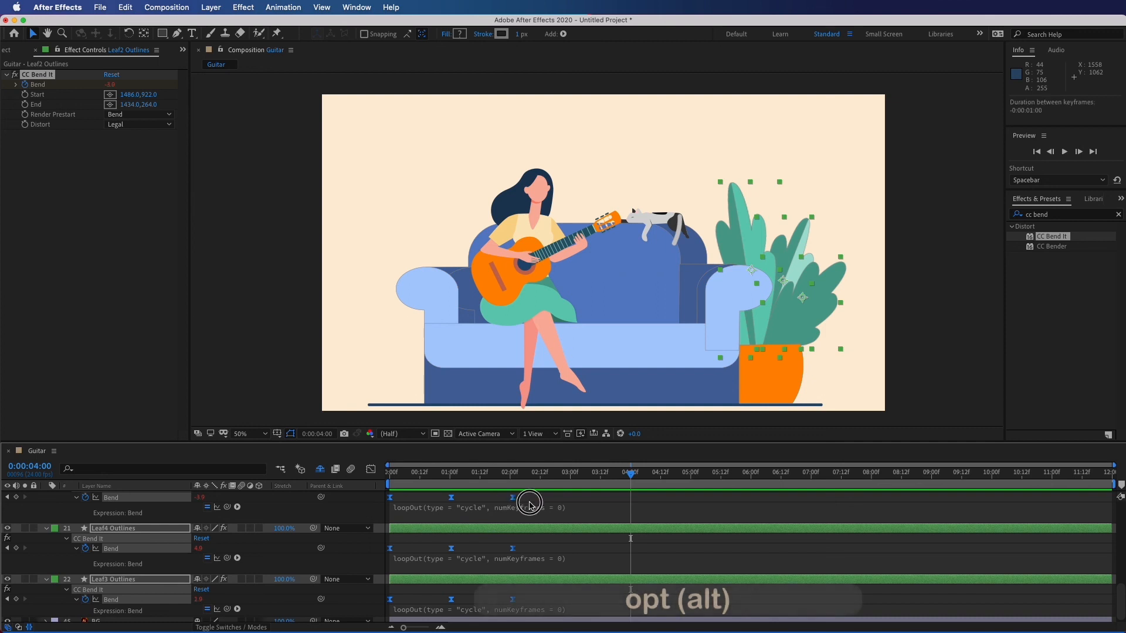
{"action": "key", "text": "space"}
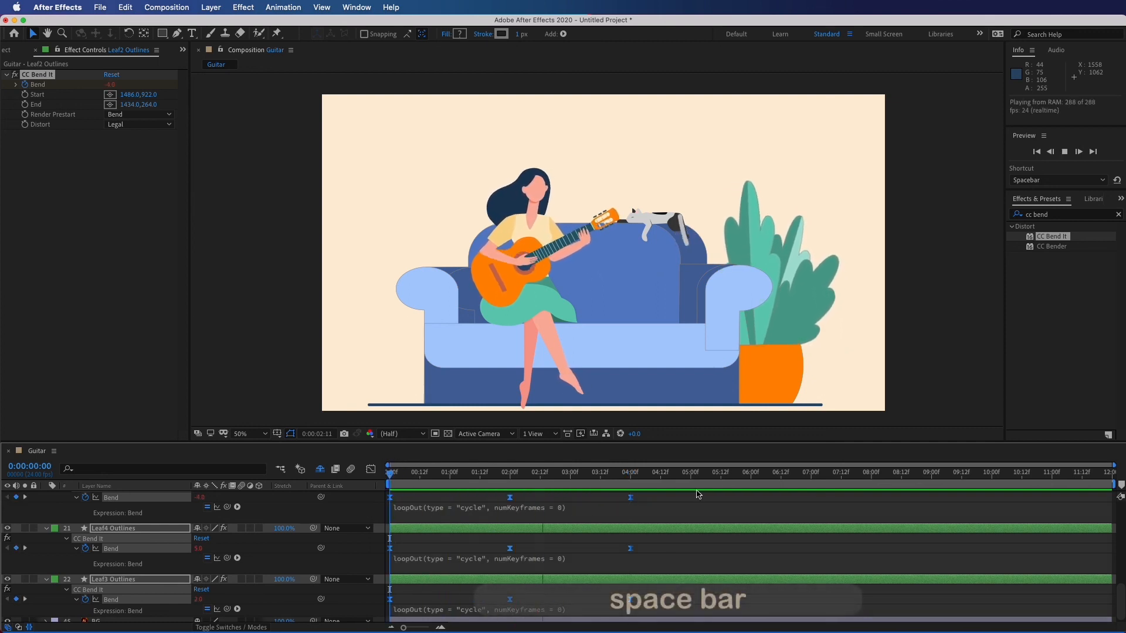
{"action": "left_click", "coordinate": [721, 483]}
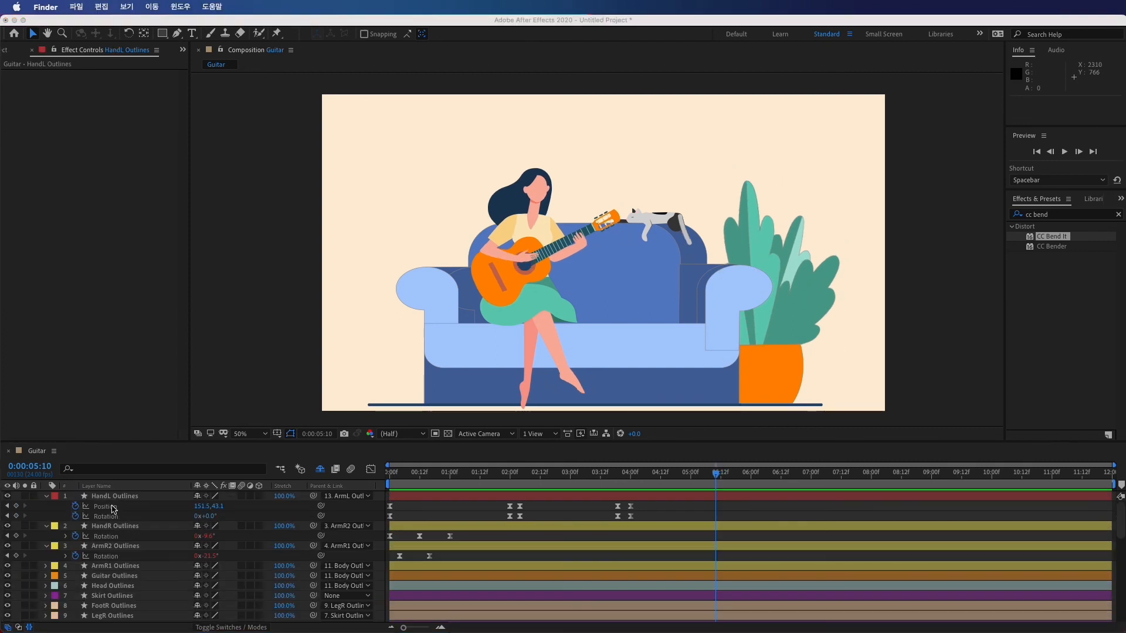
Step: Loop the Position and Rotation keyframes of HandL Outlines with the expression loopOut(type = "cycle", numKeyframes = 0)
{"action": "left_click", "coordinate": [113, 508]}
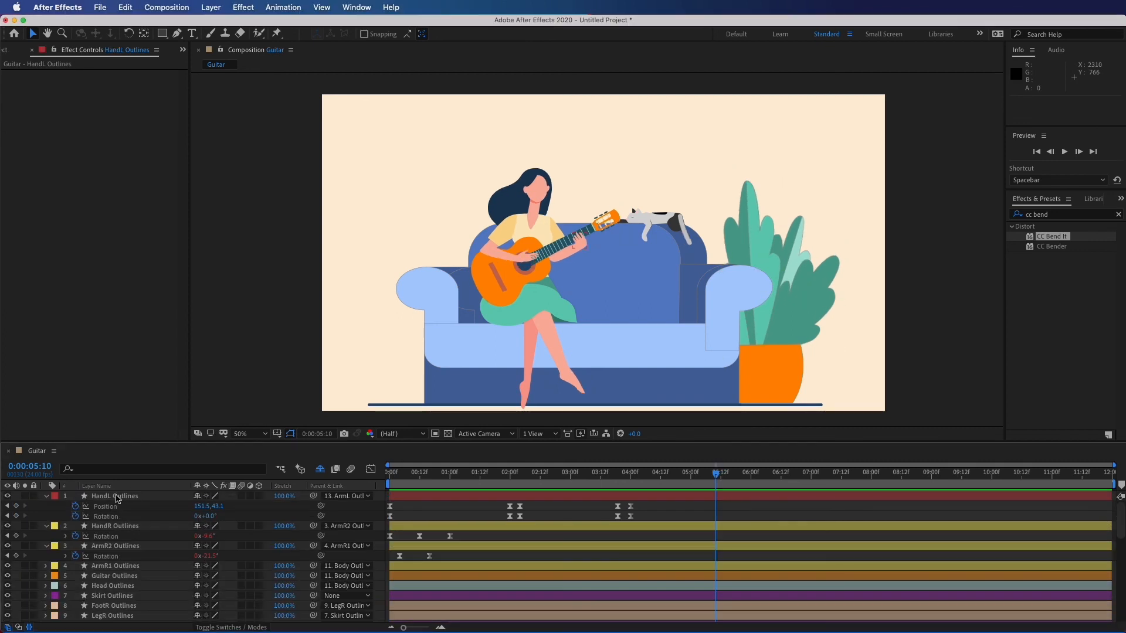
{"action": "left_click", "coordinate": [116, 497]}
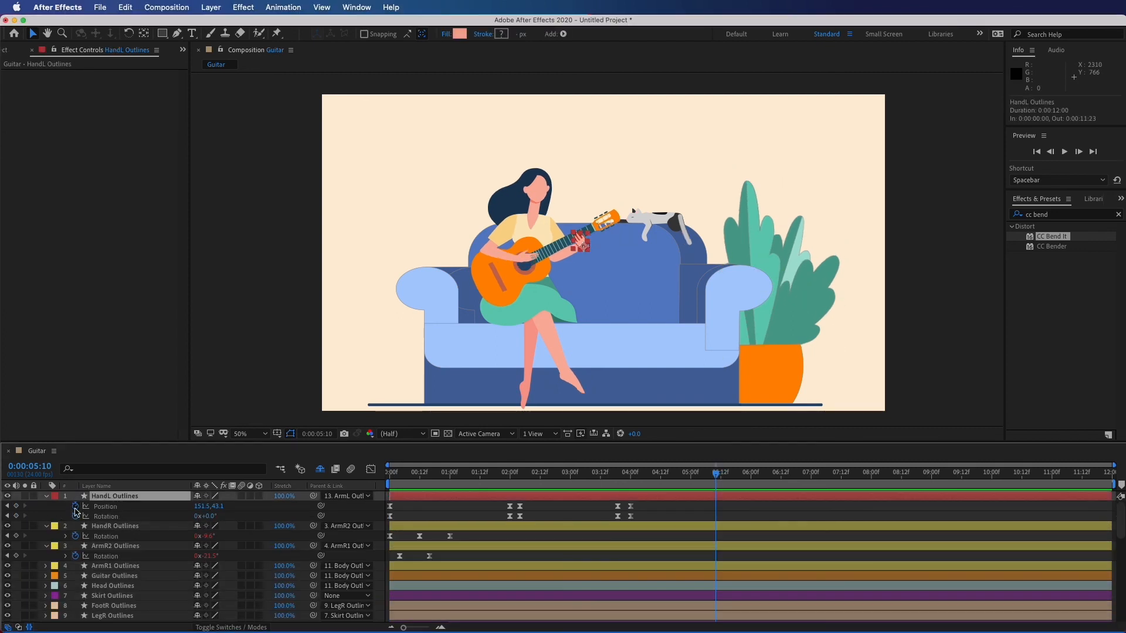
{"action": "left_click", "coordinate": [76, 506], "text": "alt"}
{"action": "left_click", "coordinate": [75, 537], "text": "alt"}
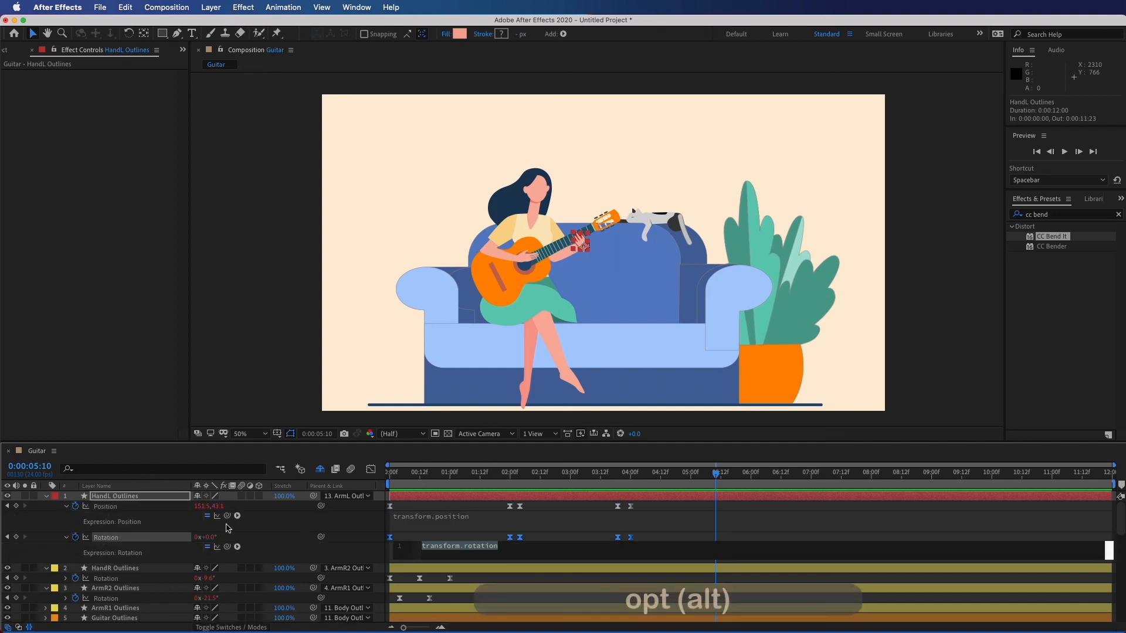
{"action": "left_click", "coordinate": [238, 516]}
{"action": "mouse_move", "coordinate": [276, 569]}
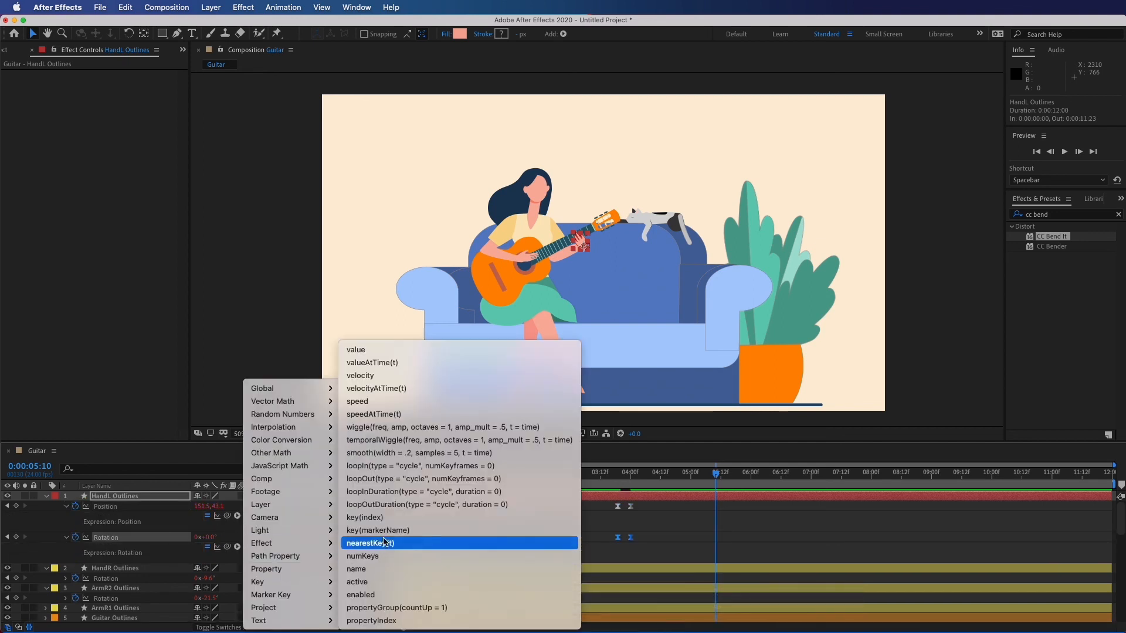
{"action": "left_click", "coordinate": [391, 492]}
{"action": "left_click", "coordinate": [237, 547]}
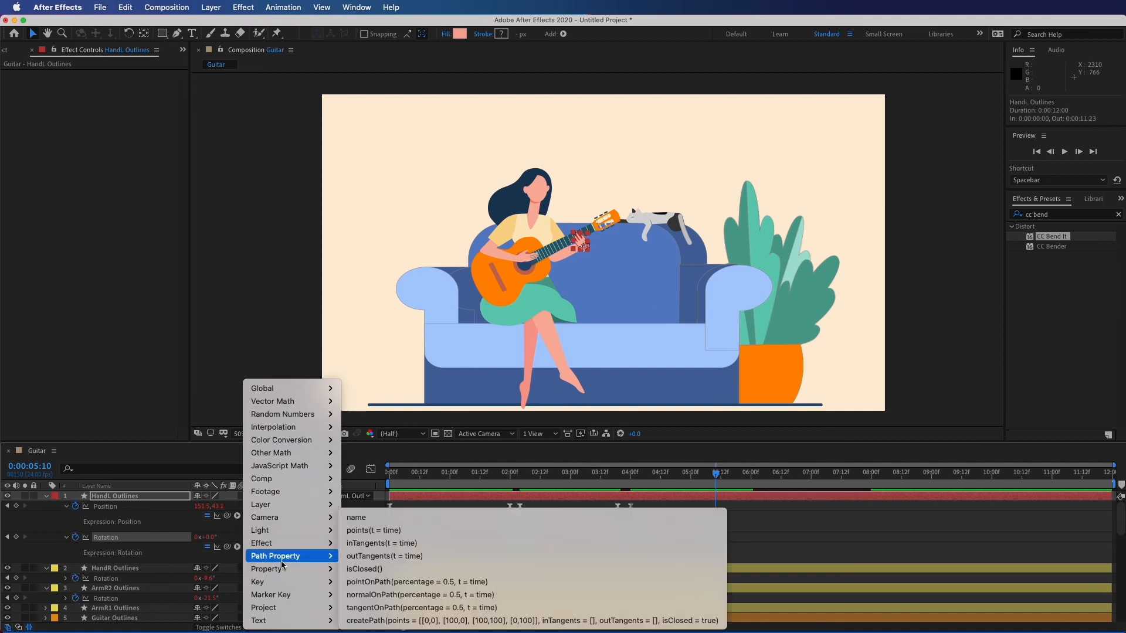
{"action": "mouse_move", "coordinate": [330, 570]}
{"action": "left_click", "coordinate": [381, 479]}
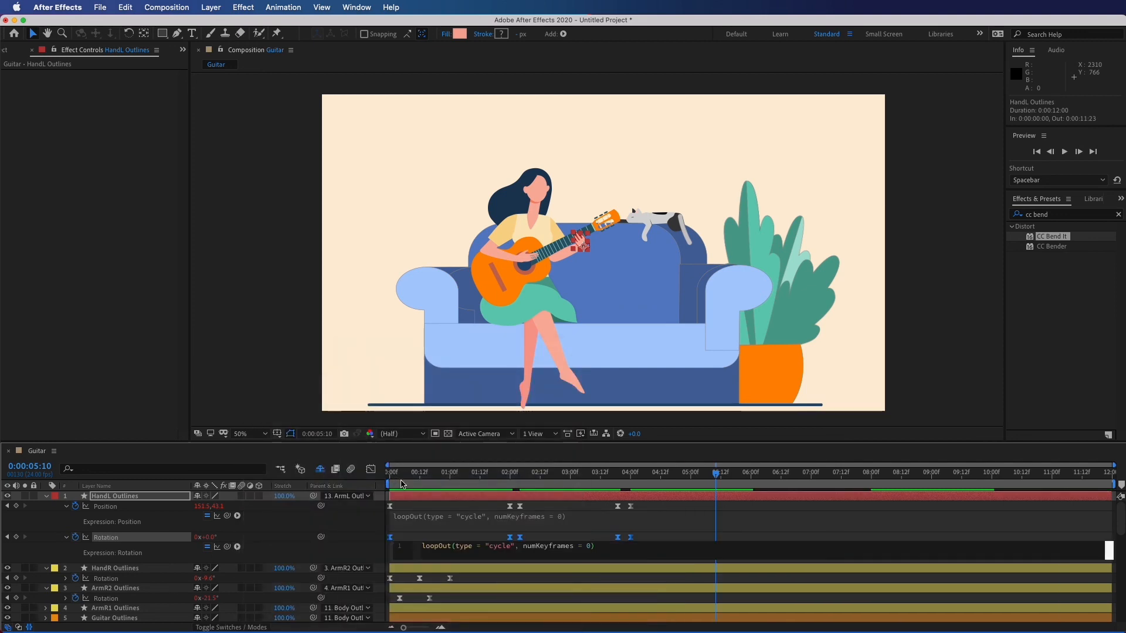
Step: Play back the scene to check the looping left-hand movement, and deselect the layer
{"action": "left_click", "coordinate": [400, 476]}
{"action": "key", "text": "space"}
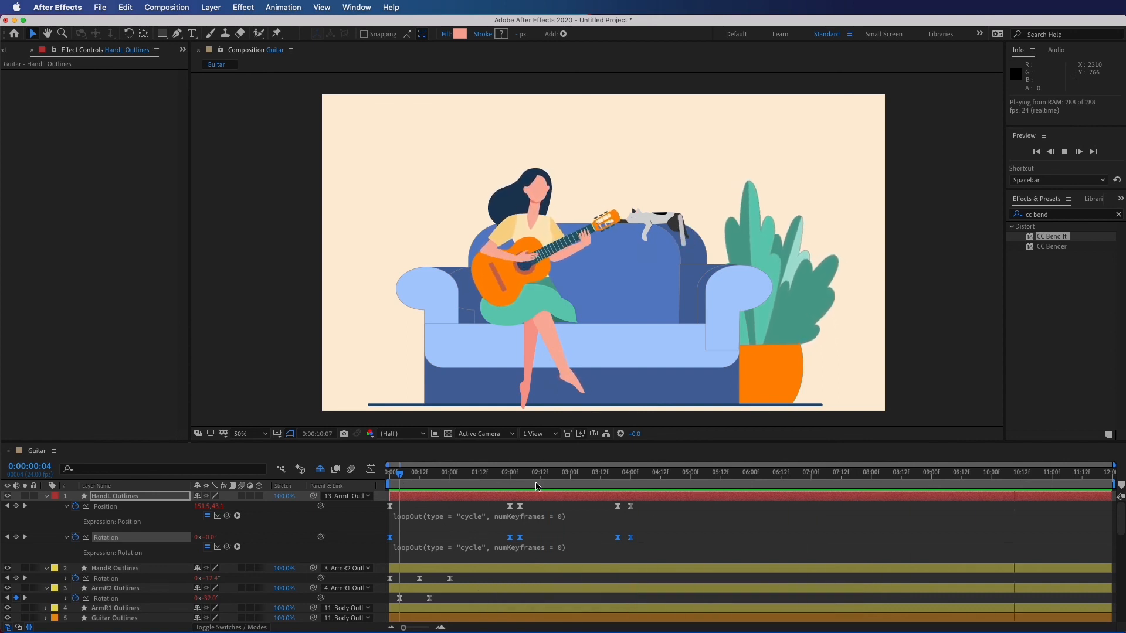
{"action": "left_click", "coordinate": [536, 483]}
{"action": "left_click", "coordinate": [929, 354]}
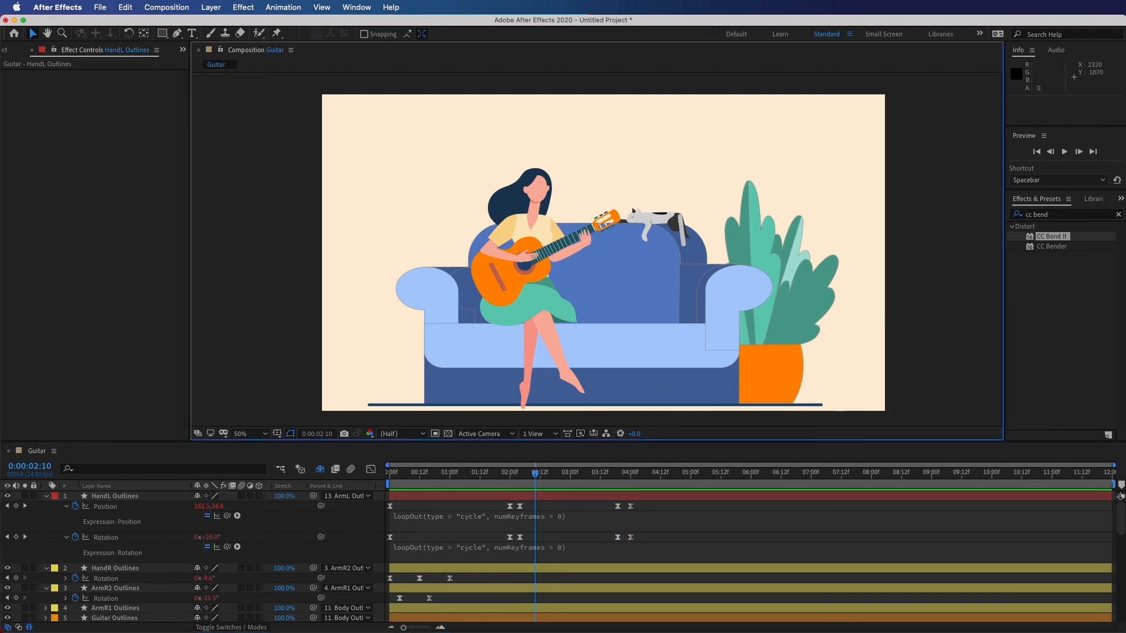